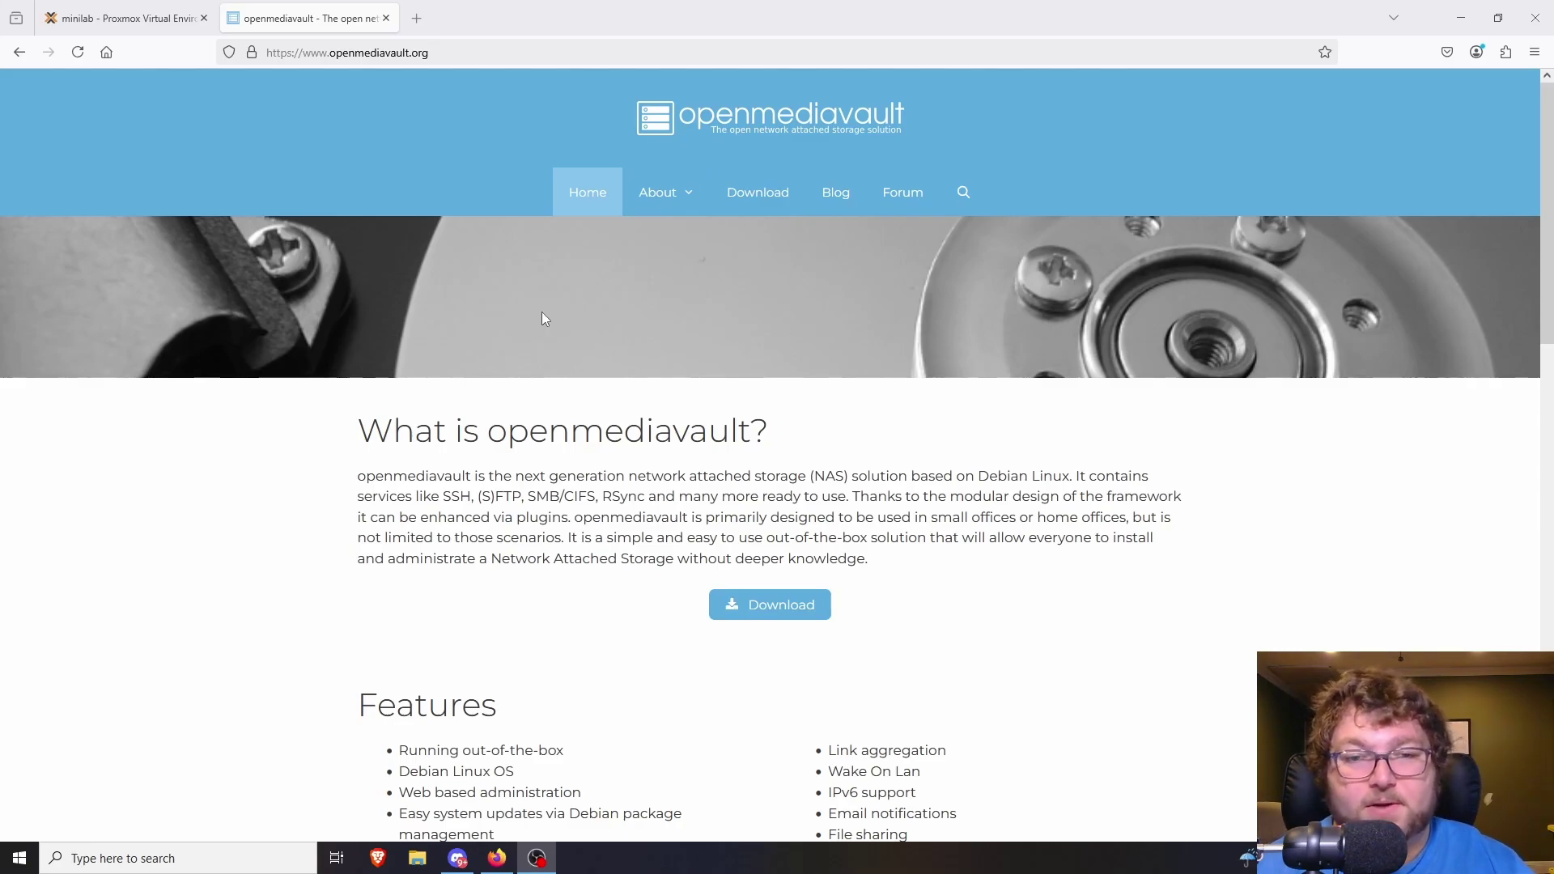
Scroll down the openmediavault home page to the Latest news section.
scroll(572, 352, "down", 10)
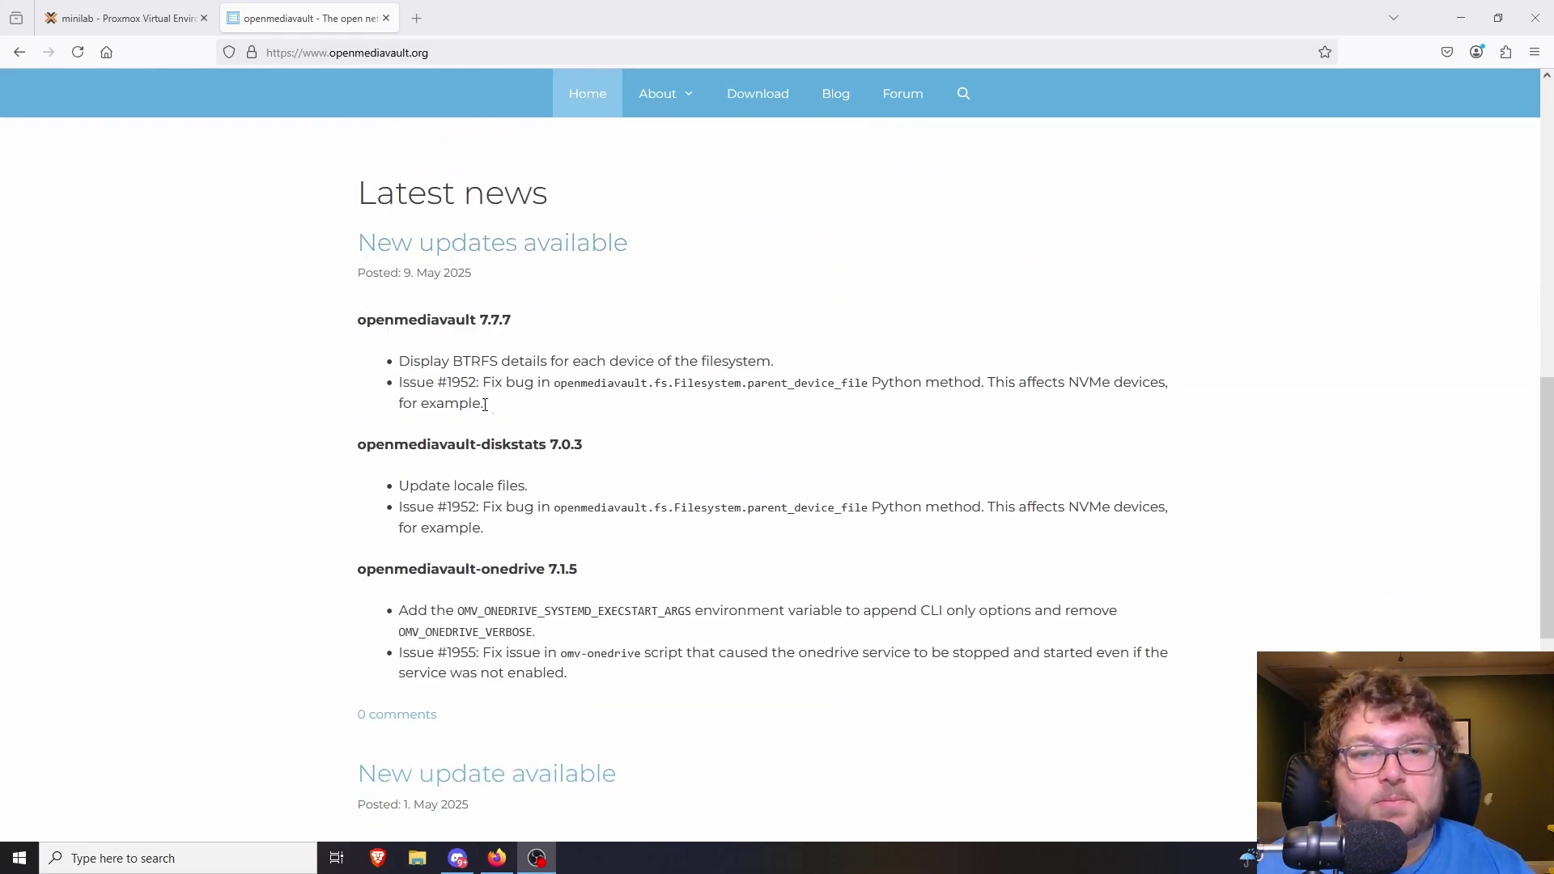
Skim Latest news, then open the Plugins page from the About menu.
scroll(580, 438, "down", 4)
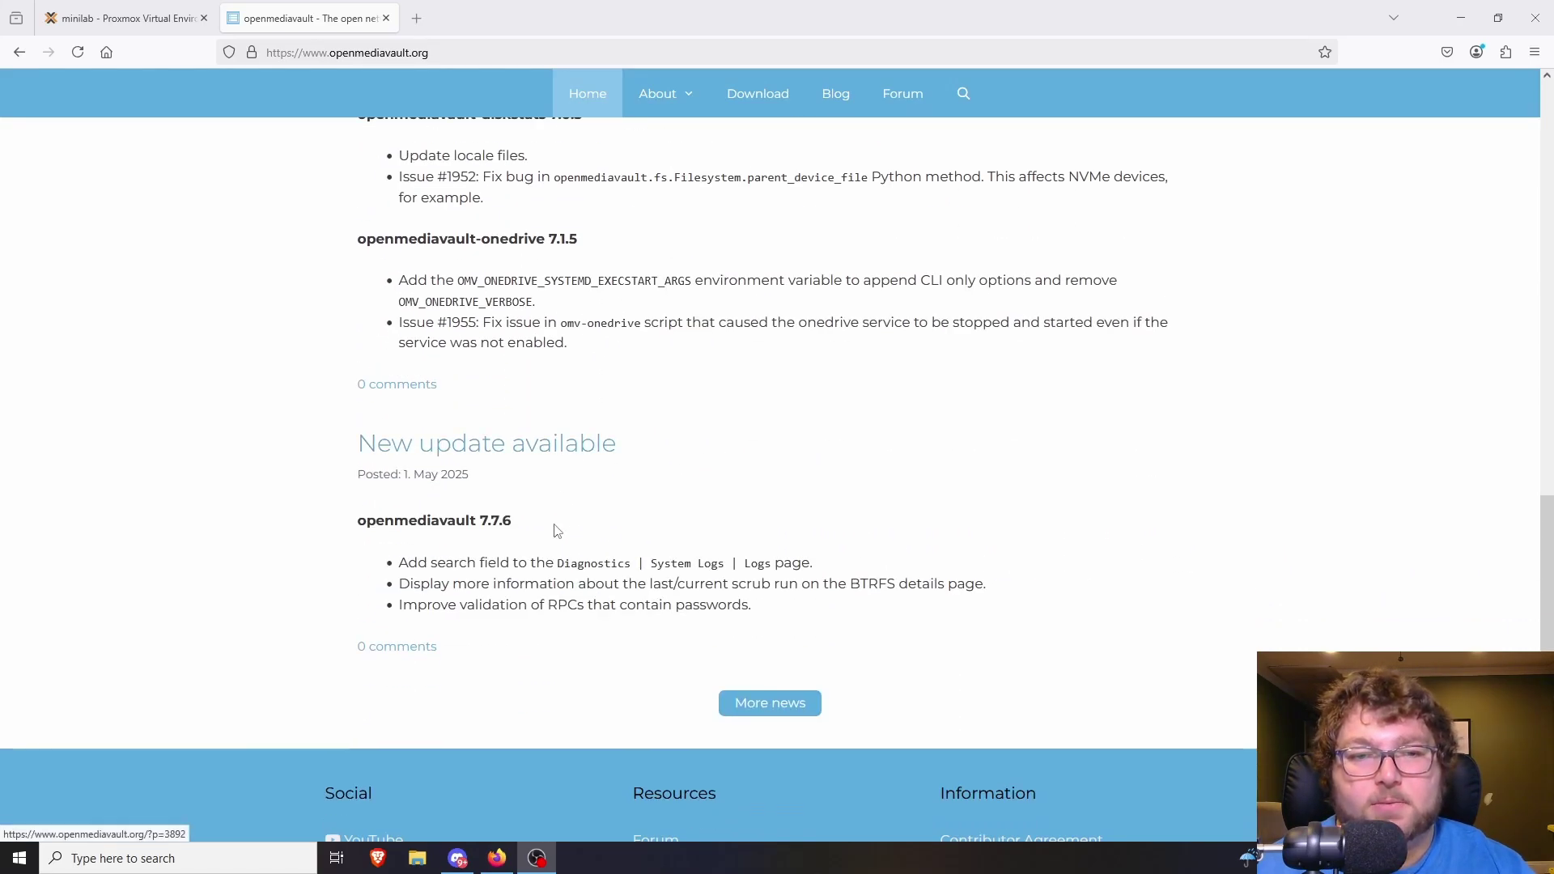
scroll(579, 510, "up", 13)
mouse_move(669, 112)
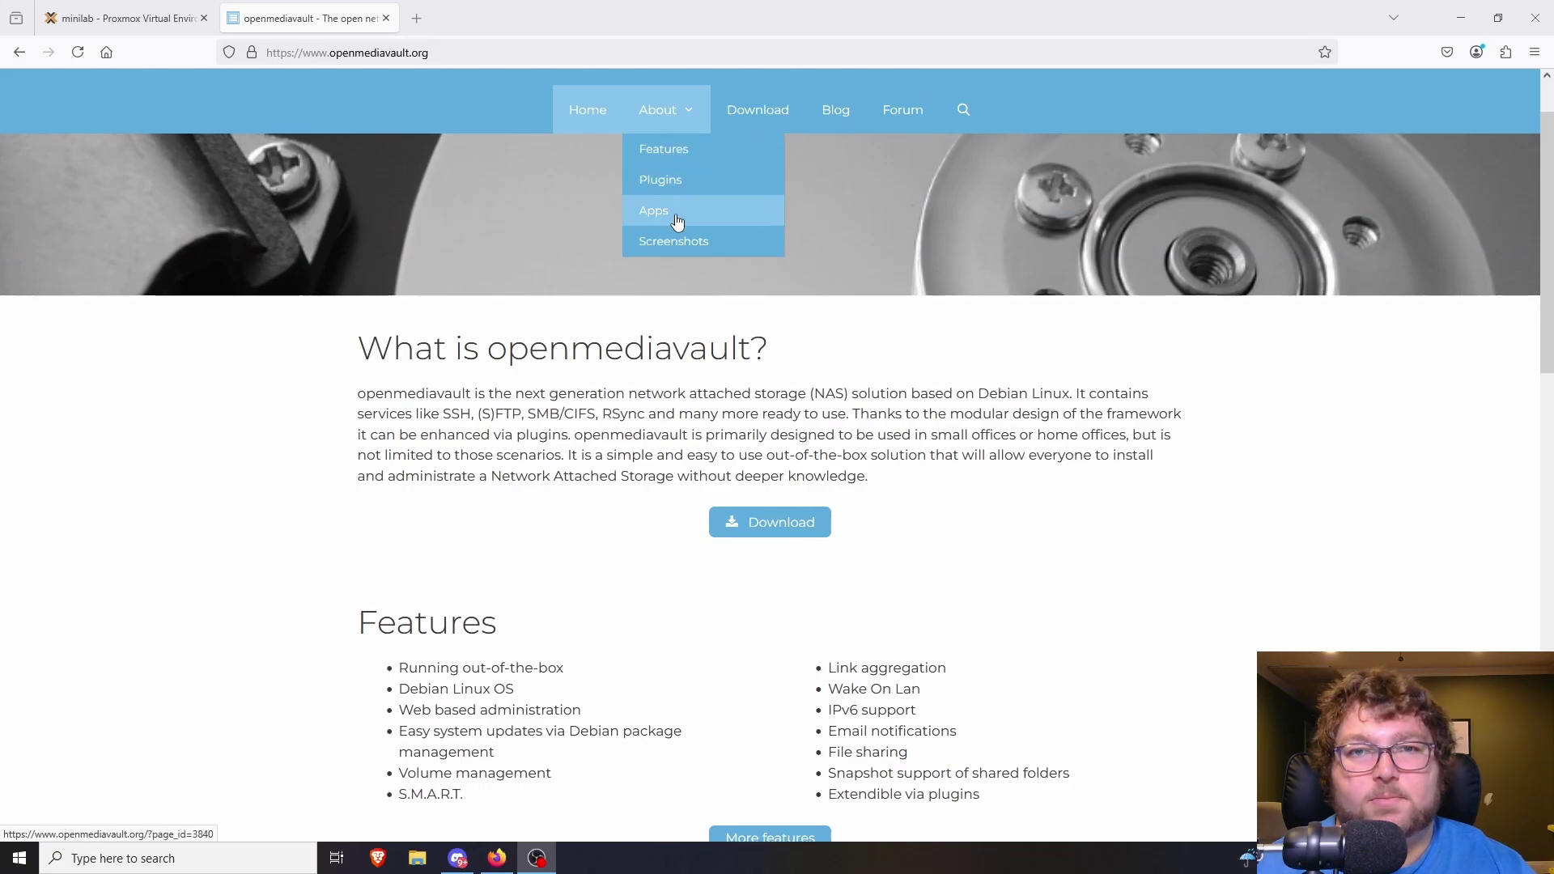
left_click(682, 175)
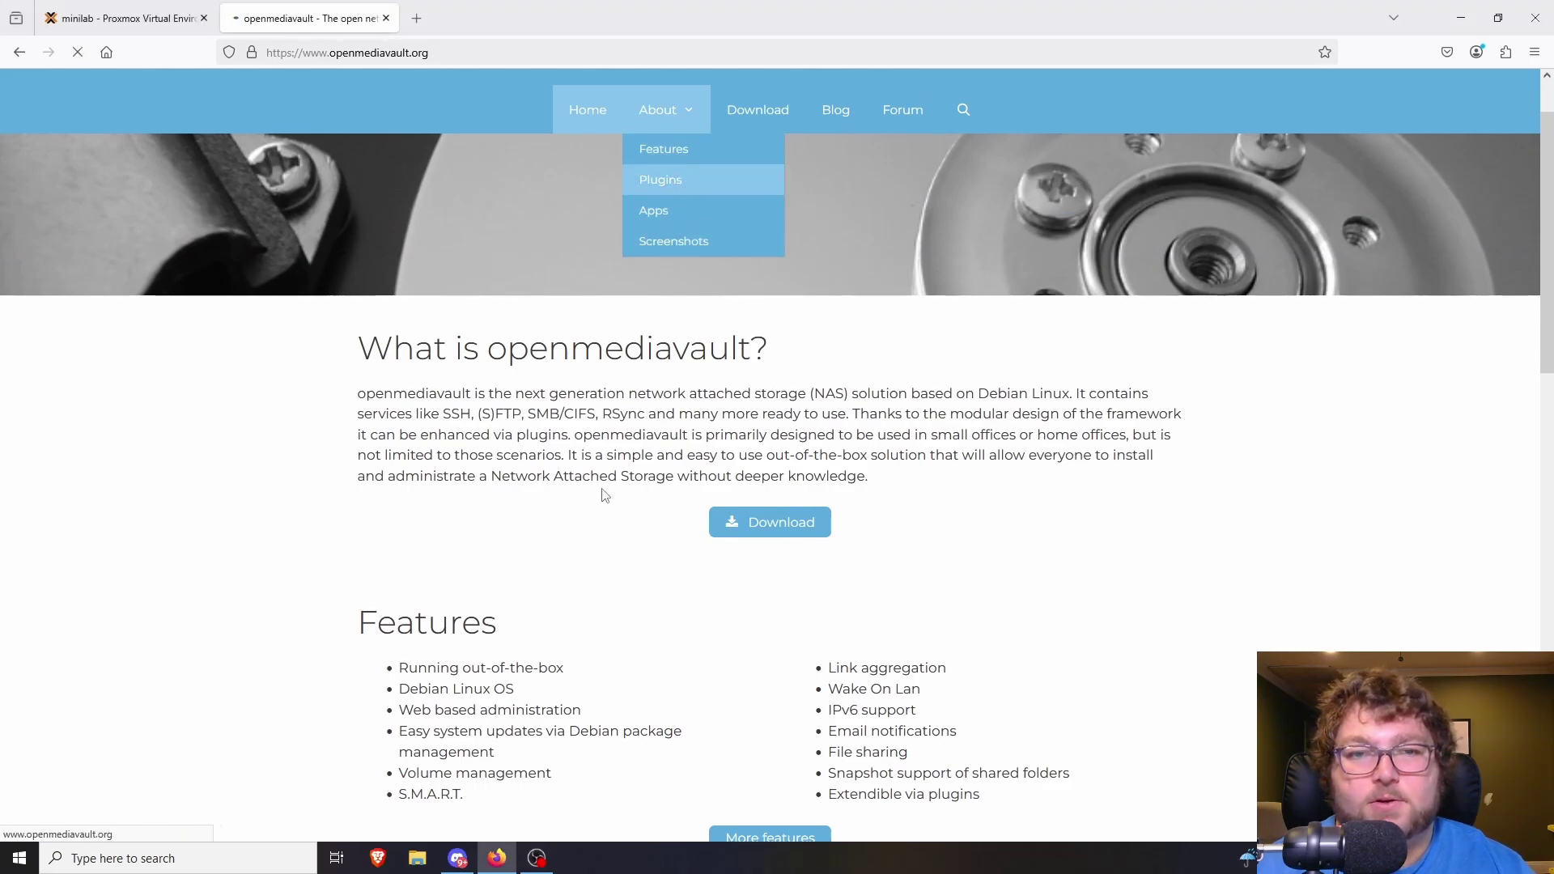
Browse the Plugins page, then go to the Download page.
scroll(430, 742, "down", 1)
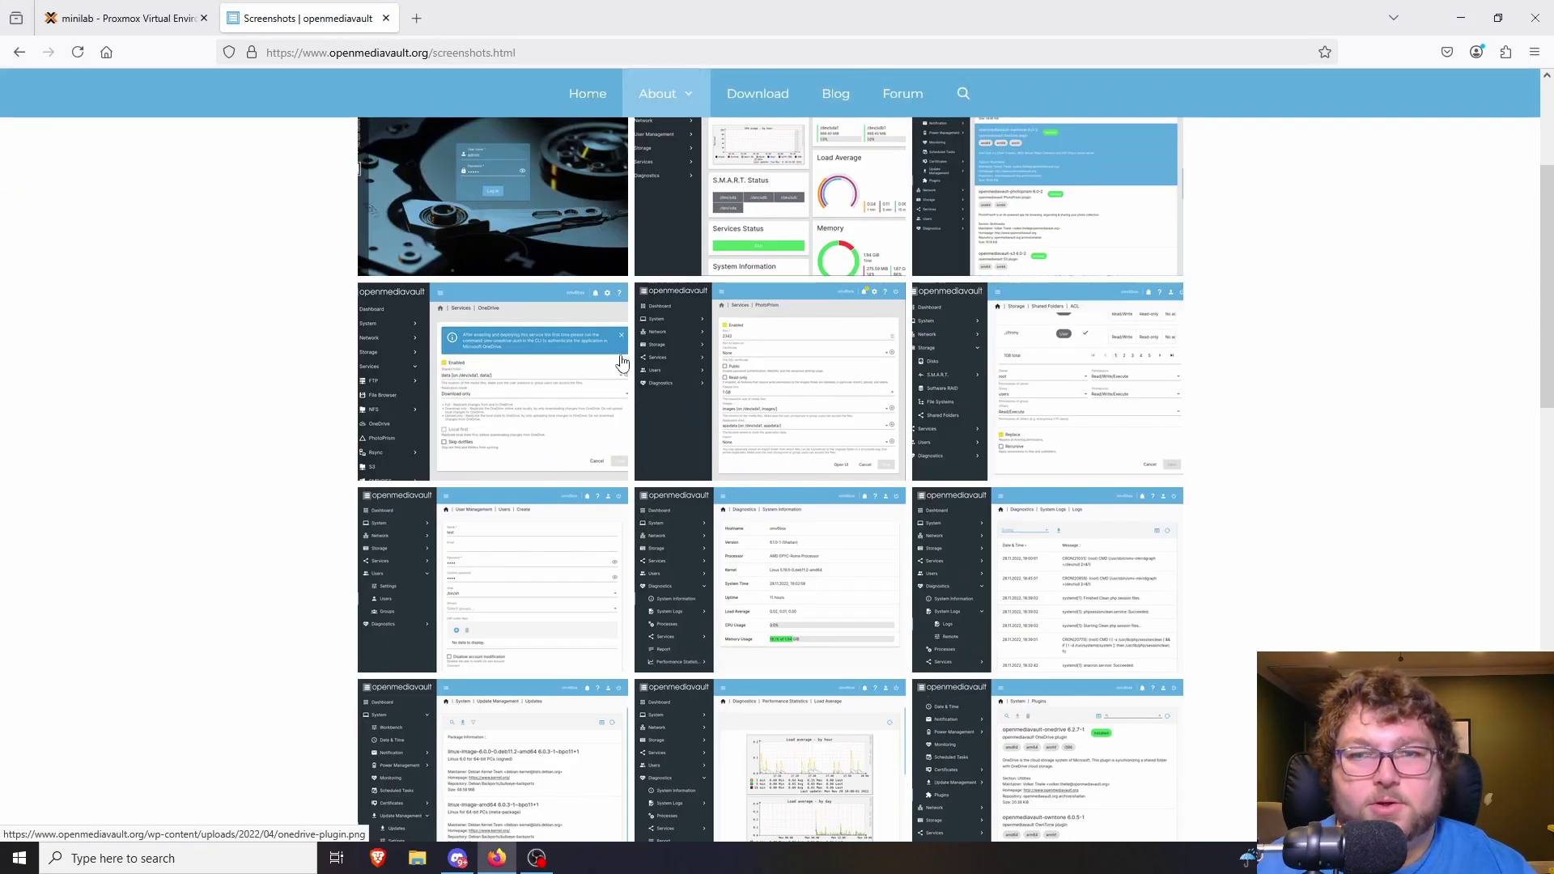
scroll(693, 454, "down", 4)
scroll(914, 599, "down", 4)
scroll(942, 591, "up", 11)
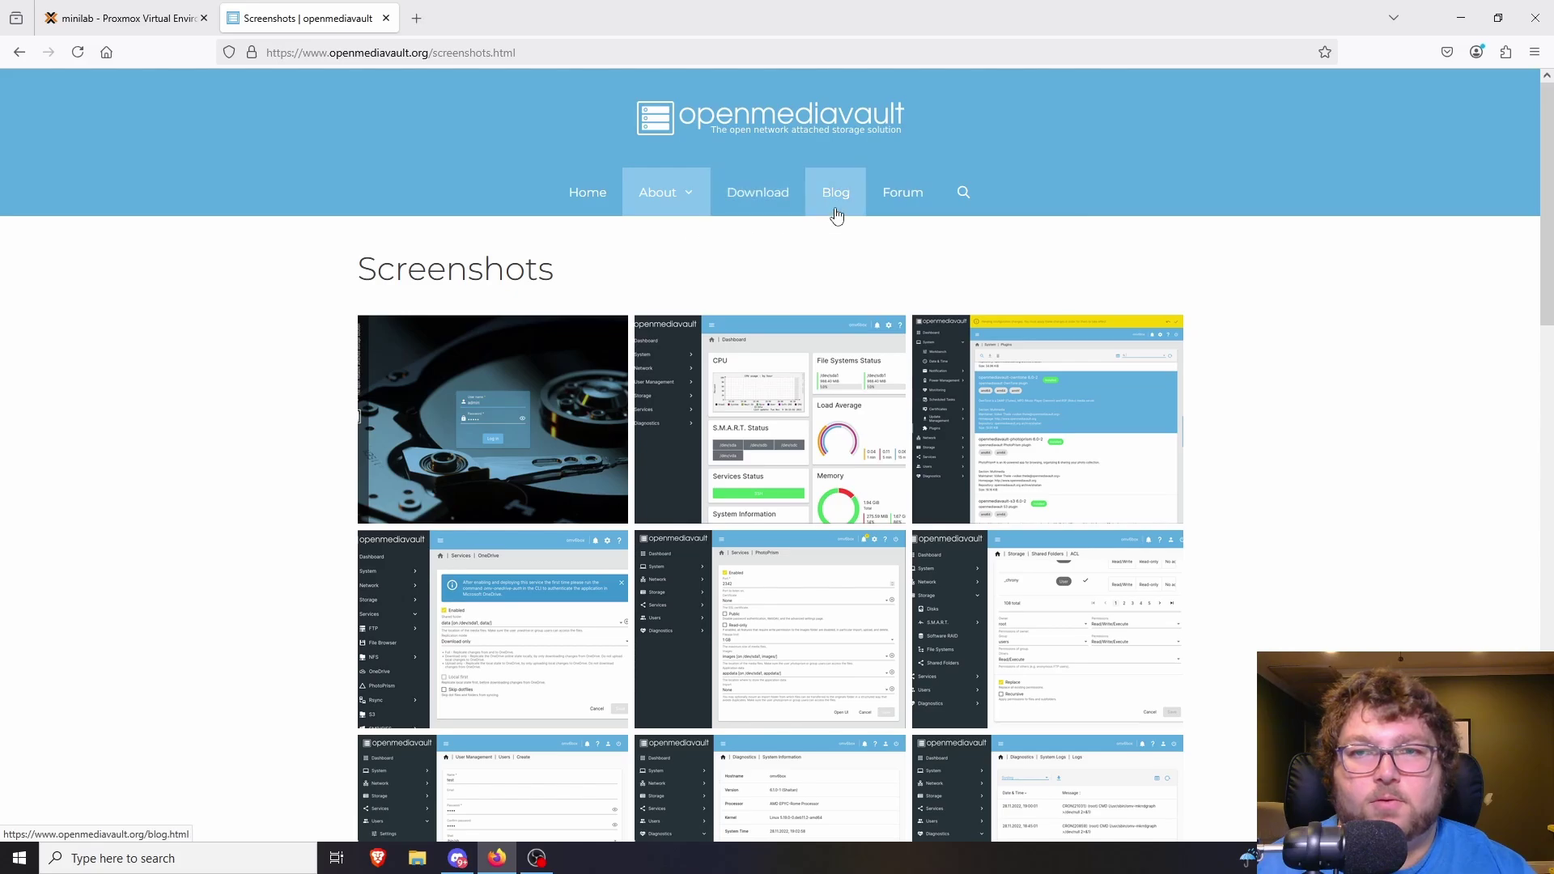
left_click(775, 199)
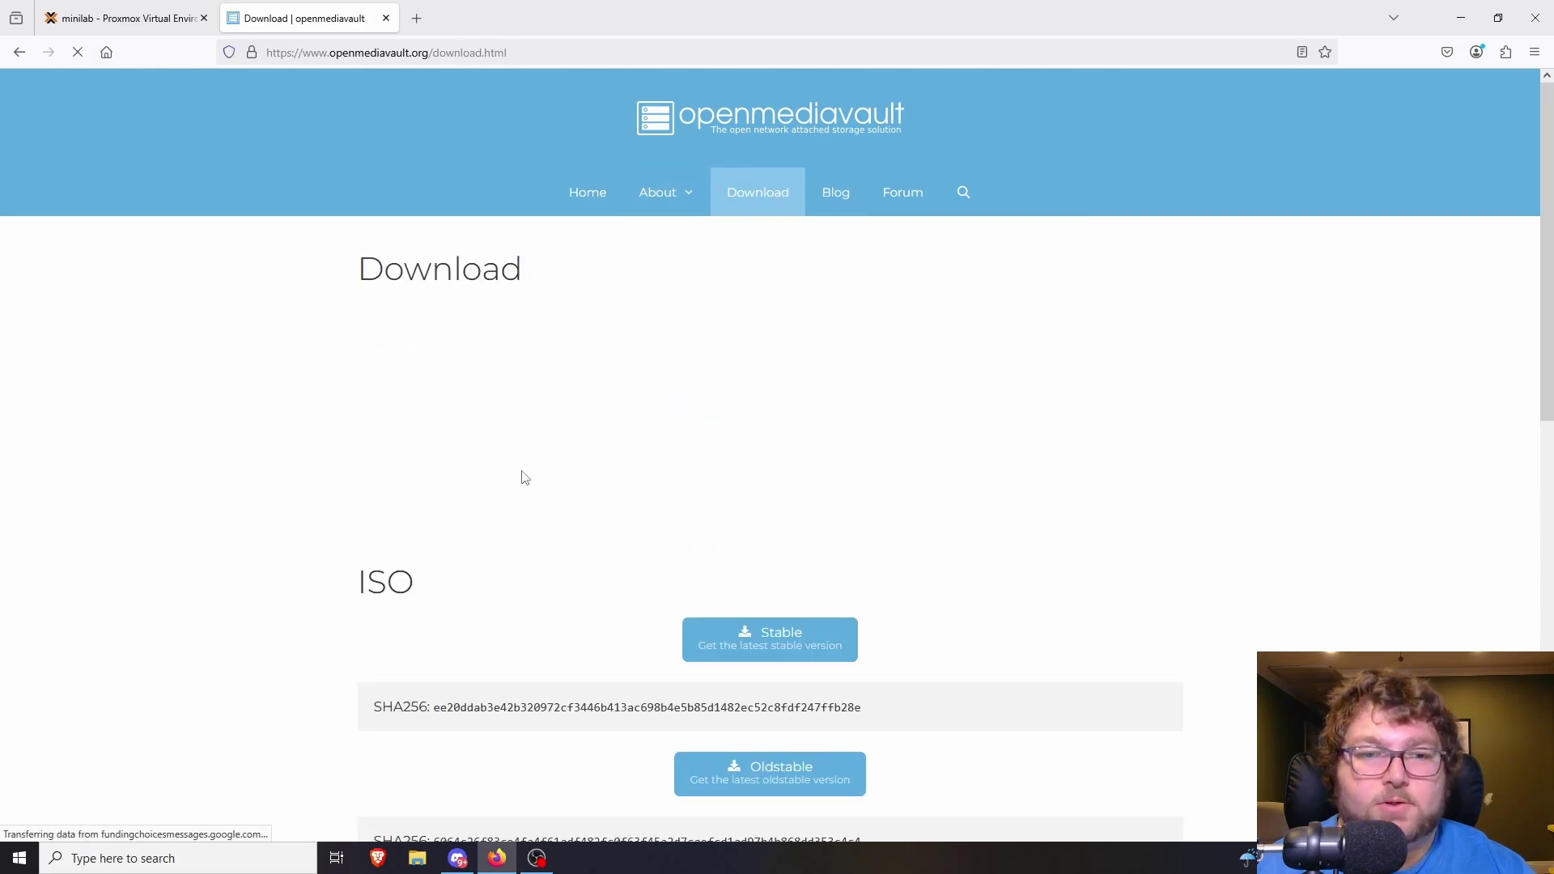
Copy the Stable ISO (7.4.17 amd64) download link and return to Proxmox.
scroll(522, 464, "down", 3)
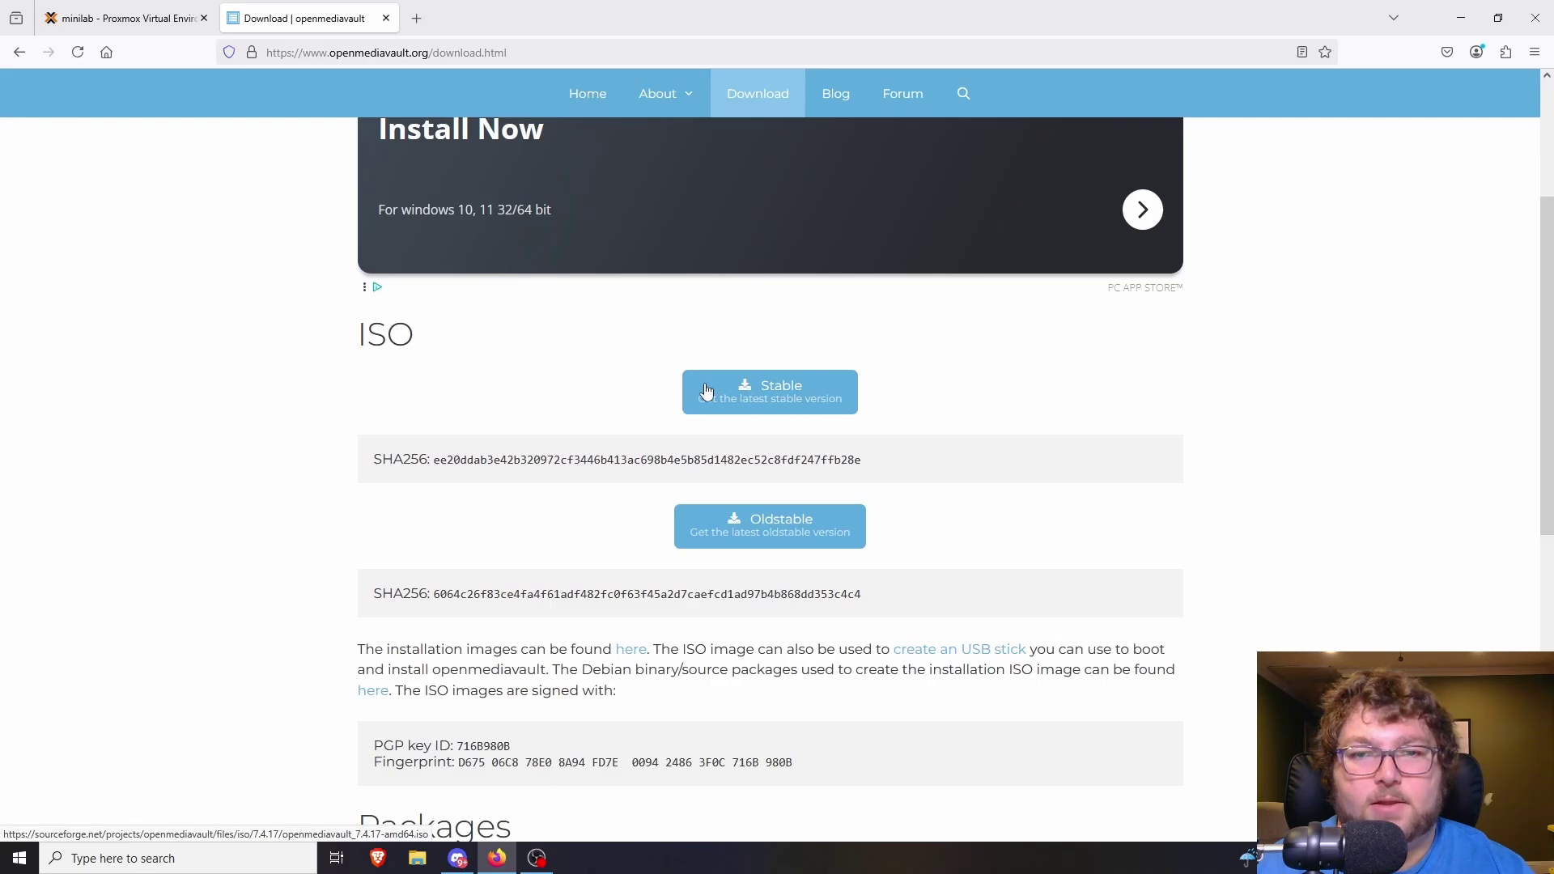
right_click(757, 395)
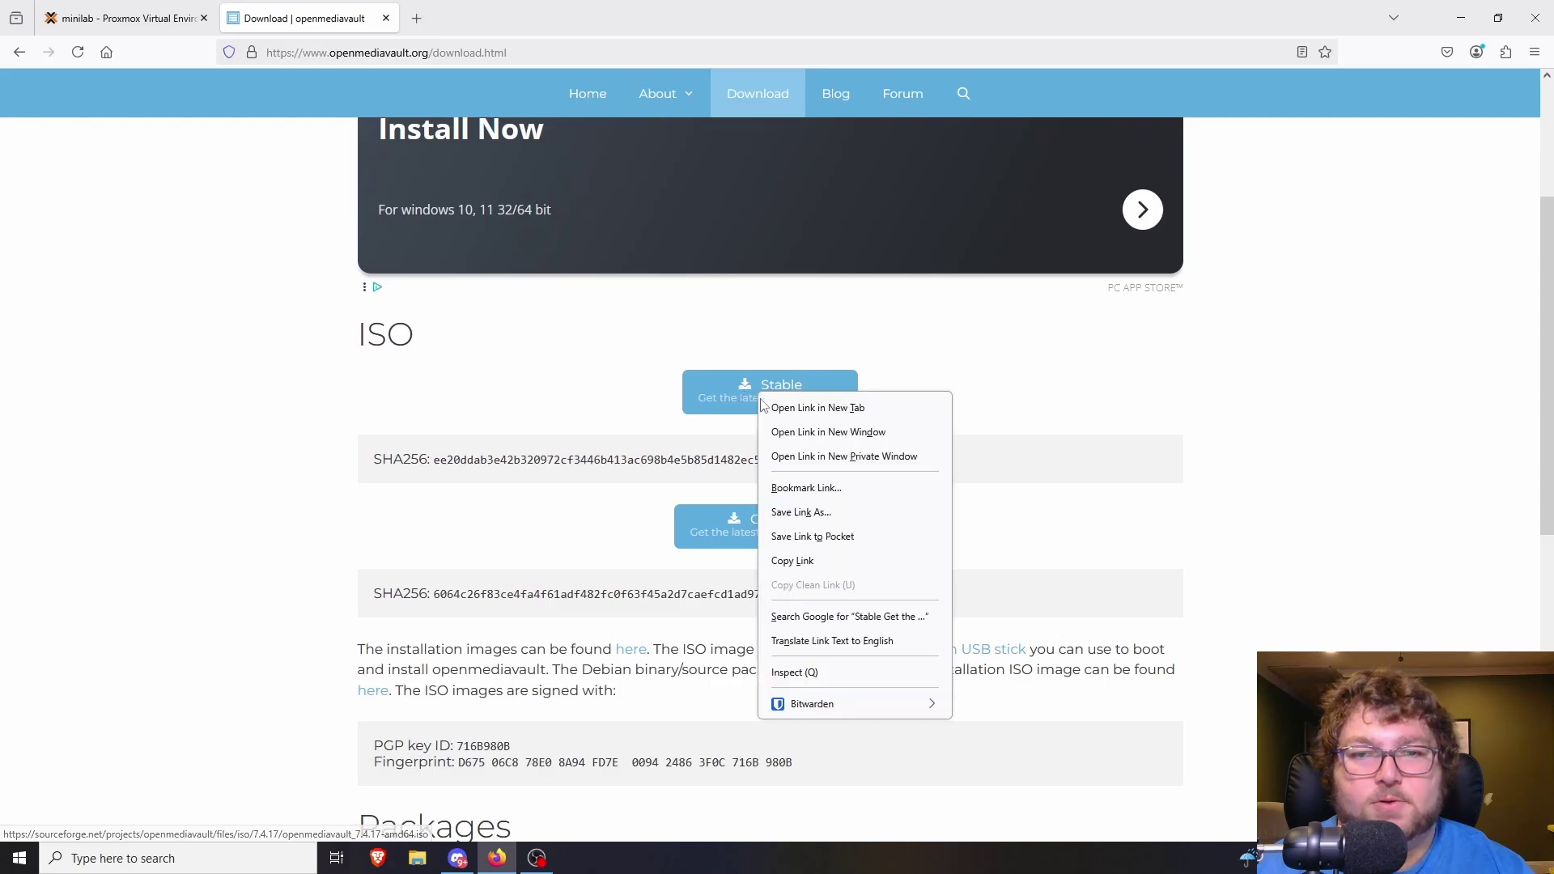
left_click(814, 561)
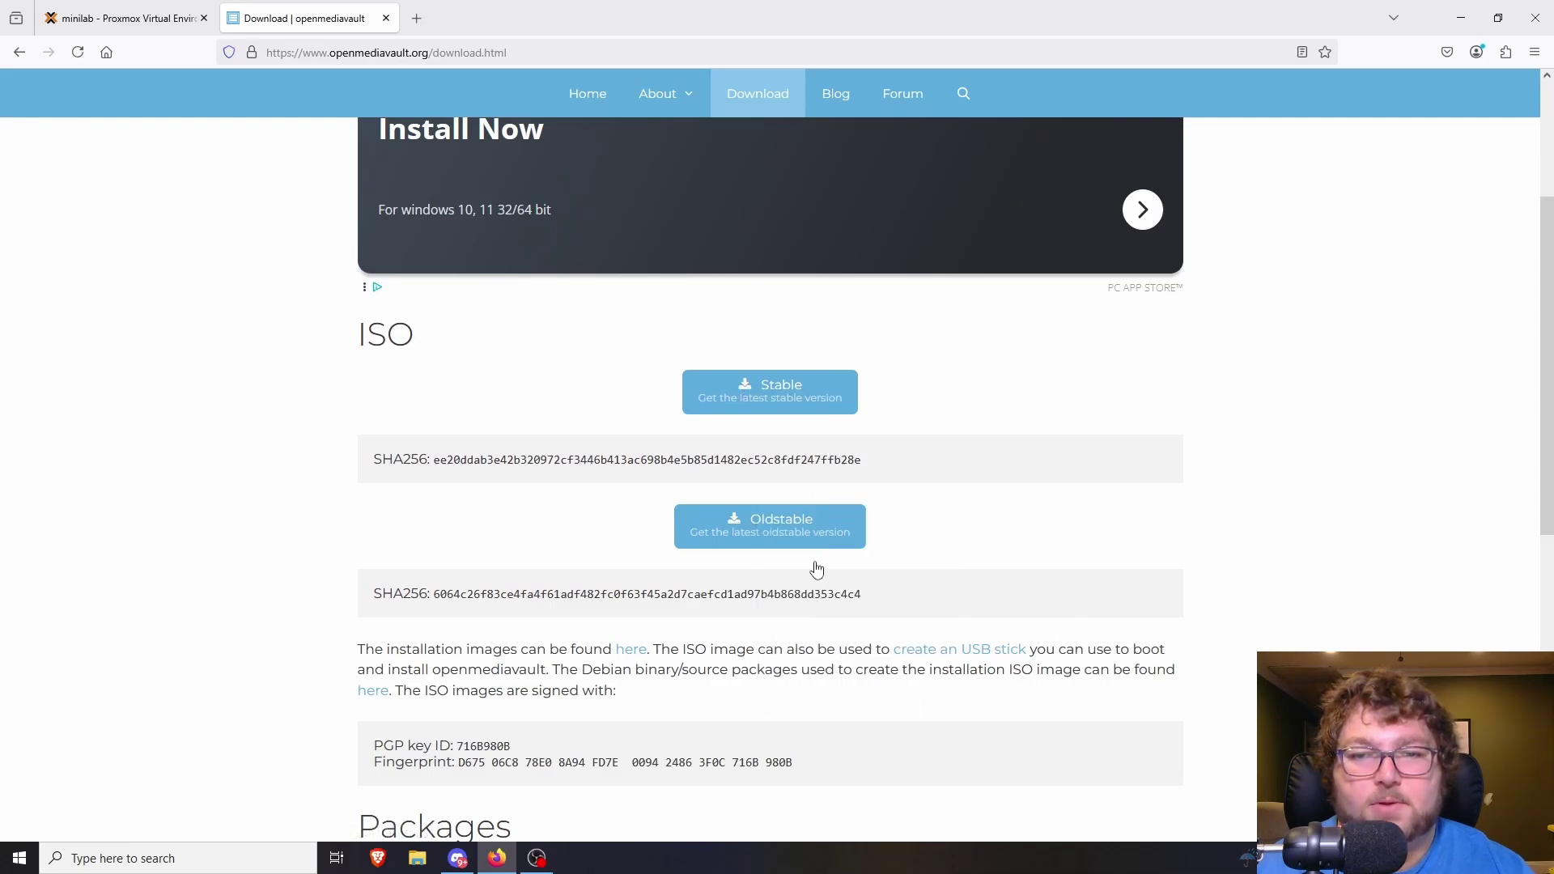
left_click(143, 14)
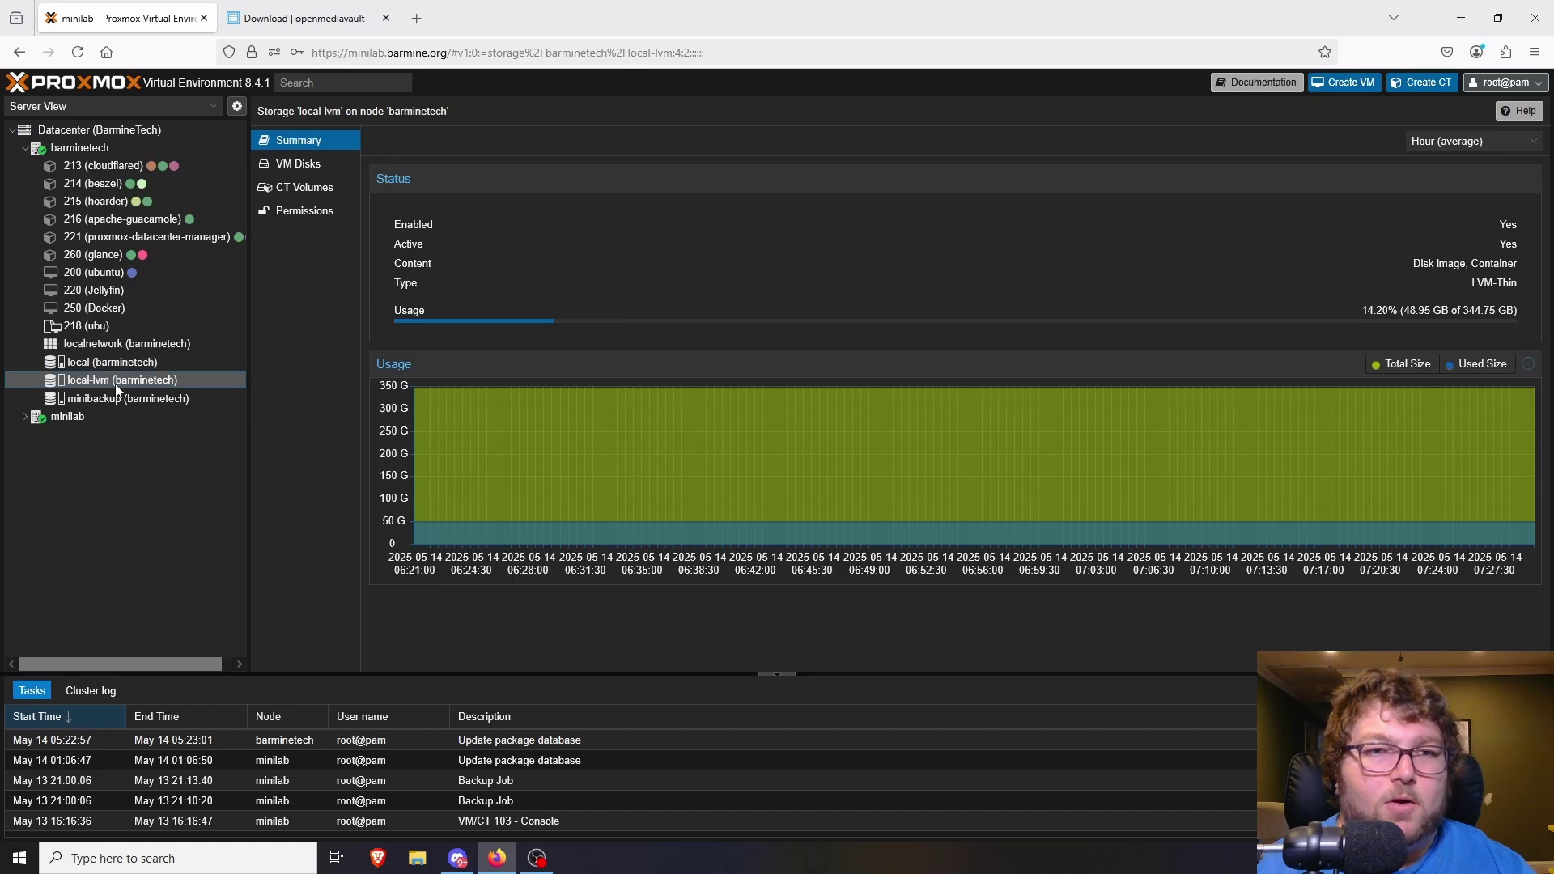
Download openmediavault_7.4.17-amd64.iso into local storage from the pasted URL.
left_click(132, 364)
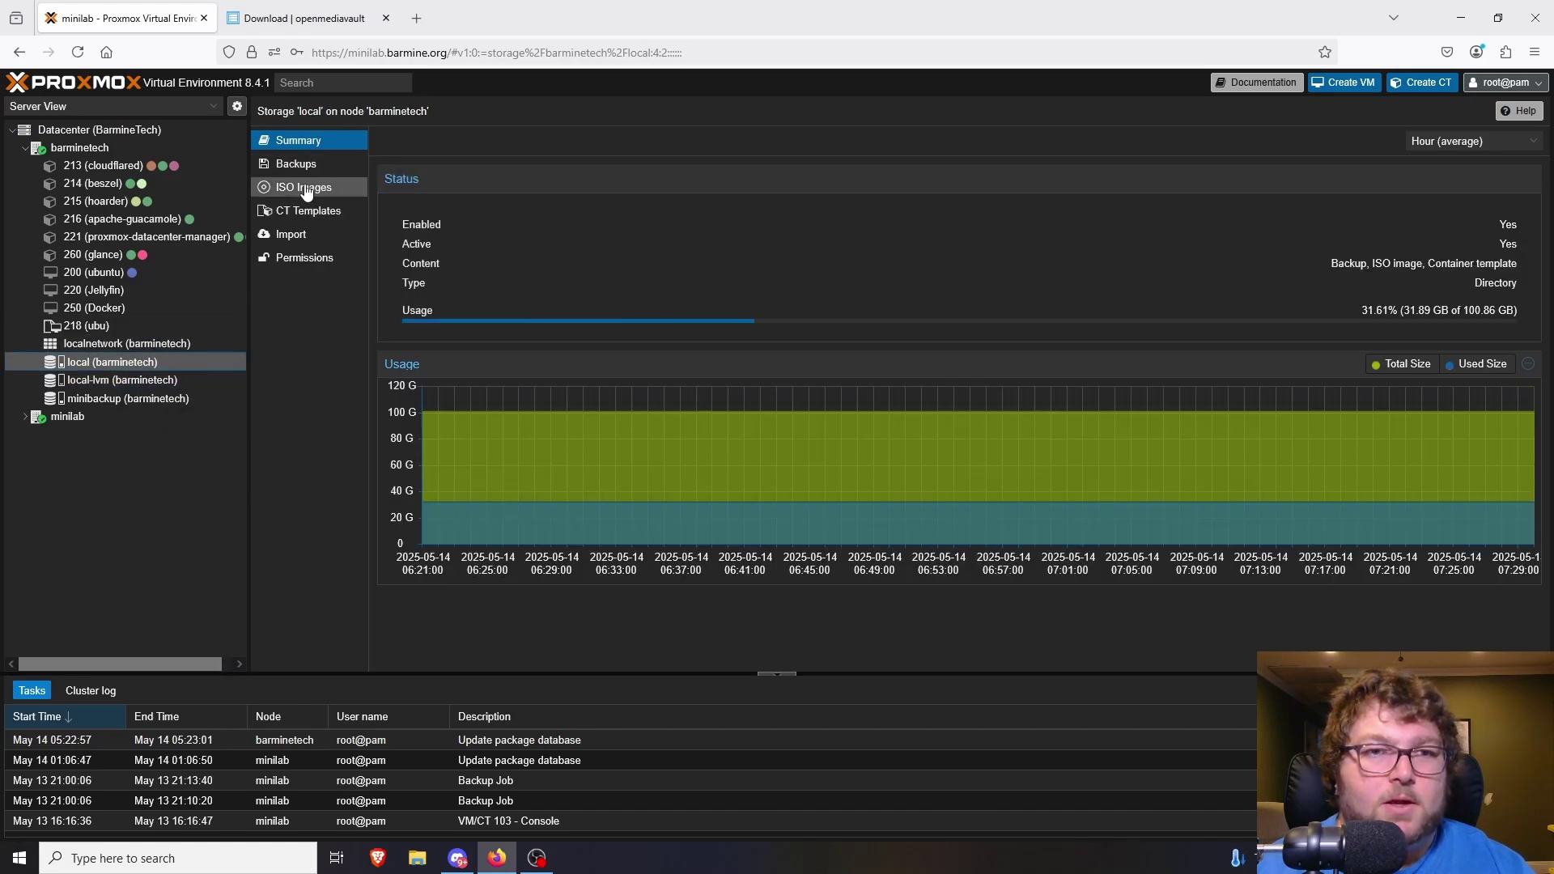
left_click(305, 188)
left_click(478, 140)
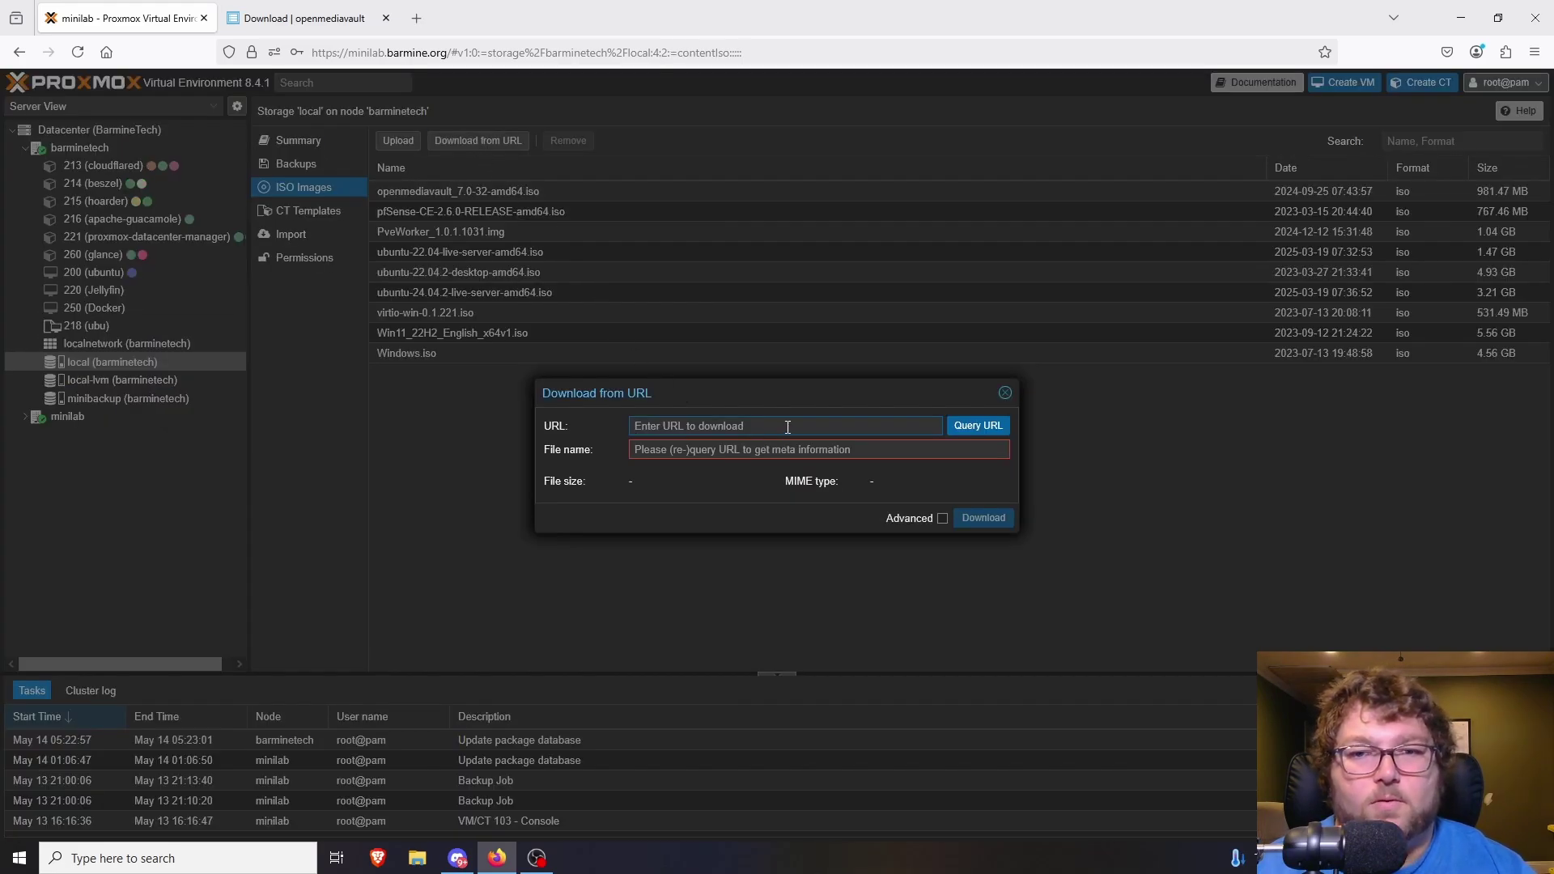
key("ctrl+v")
left_click(975, 427)
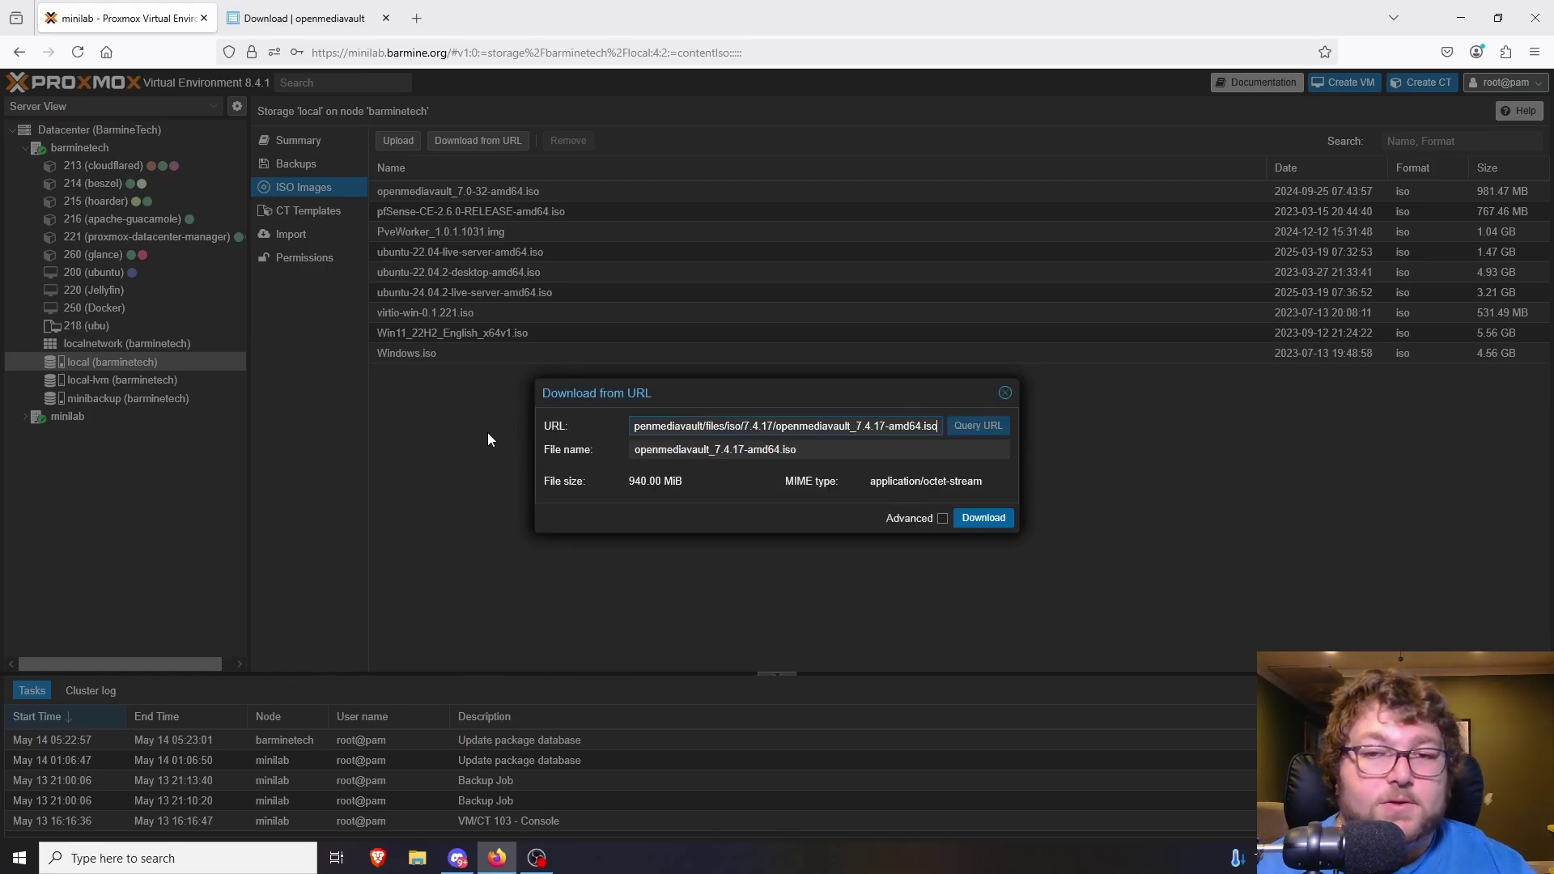
left_click(983, 518)
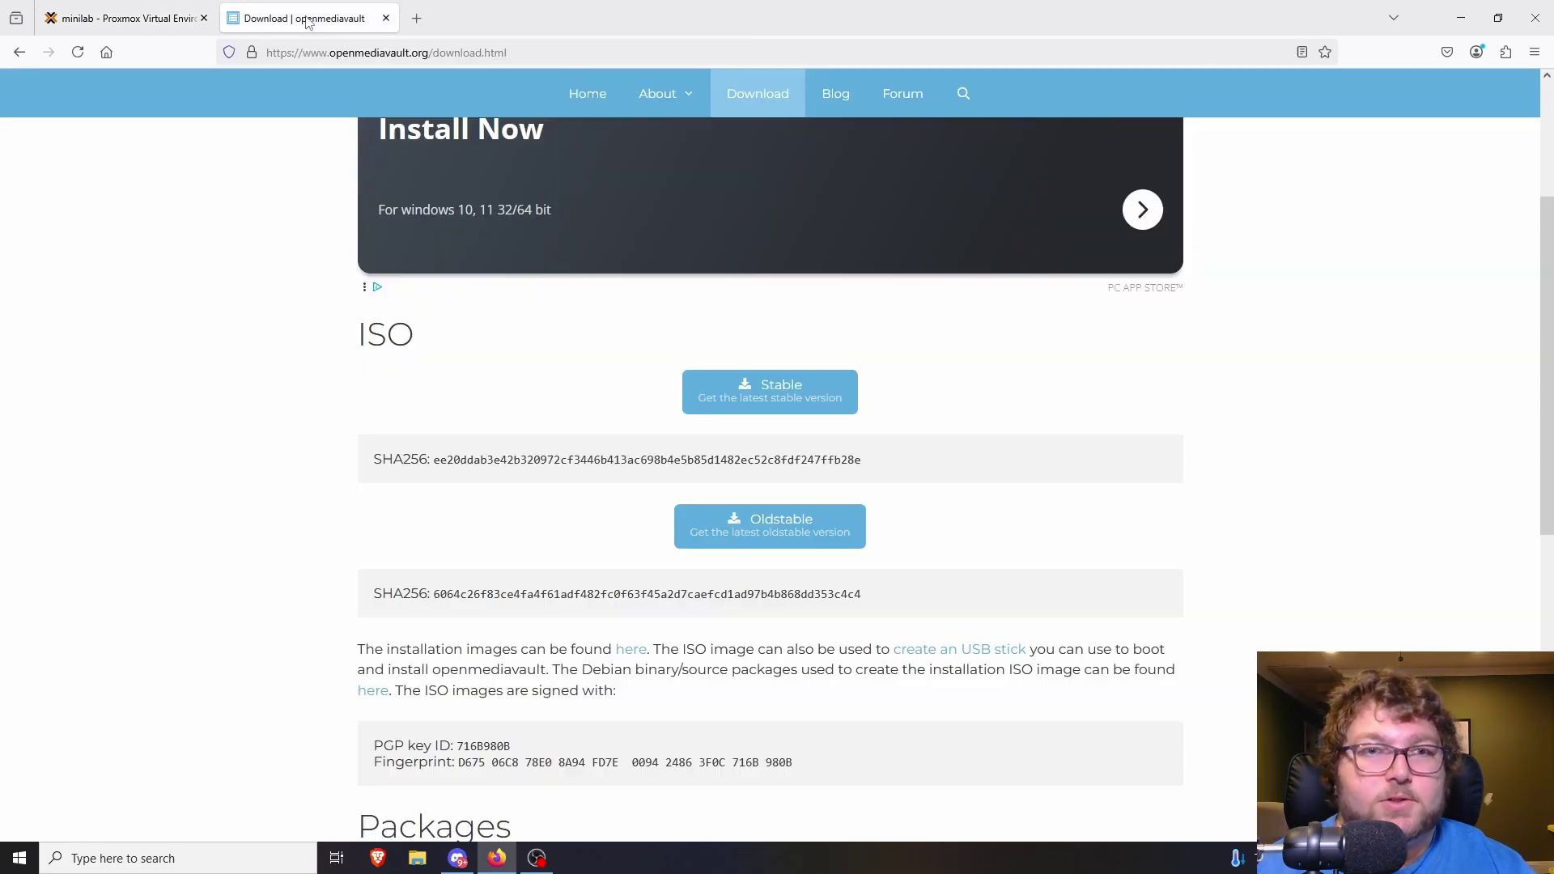
left_click(310, 20)
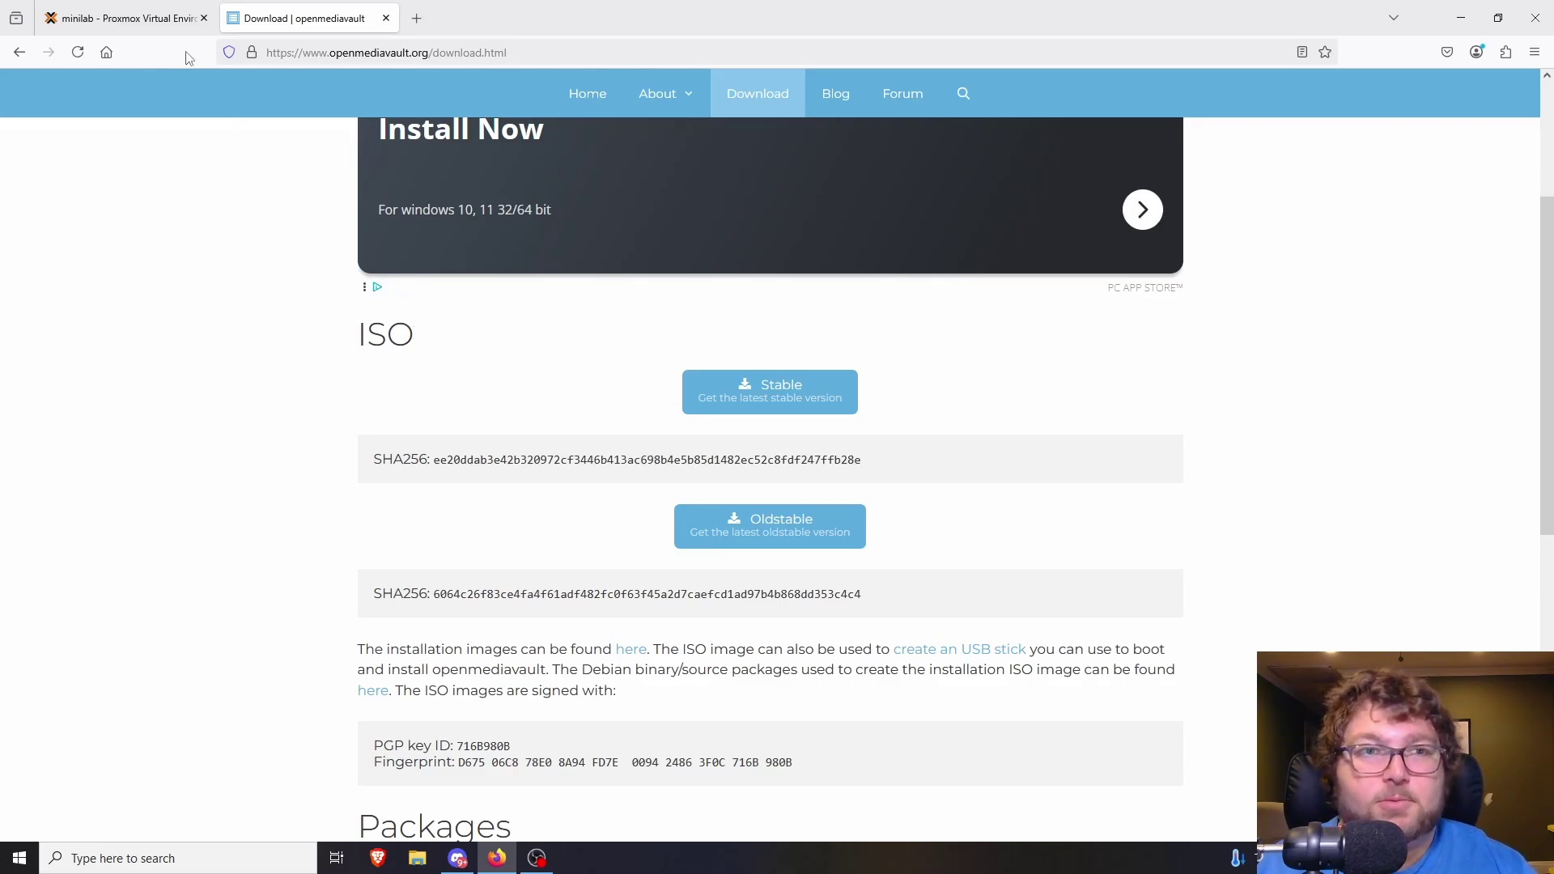
Check the ISO download progress, then open the 7.x docs' Hardware requirements section.
left_click(182, 18)
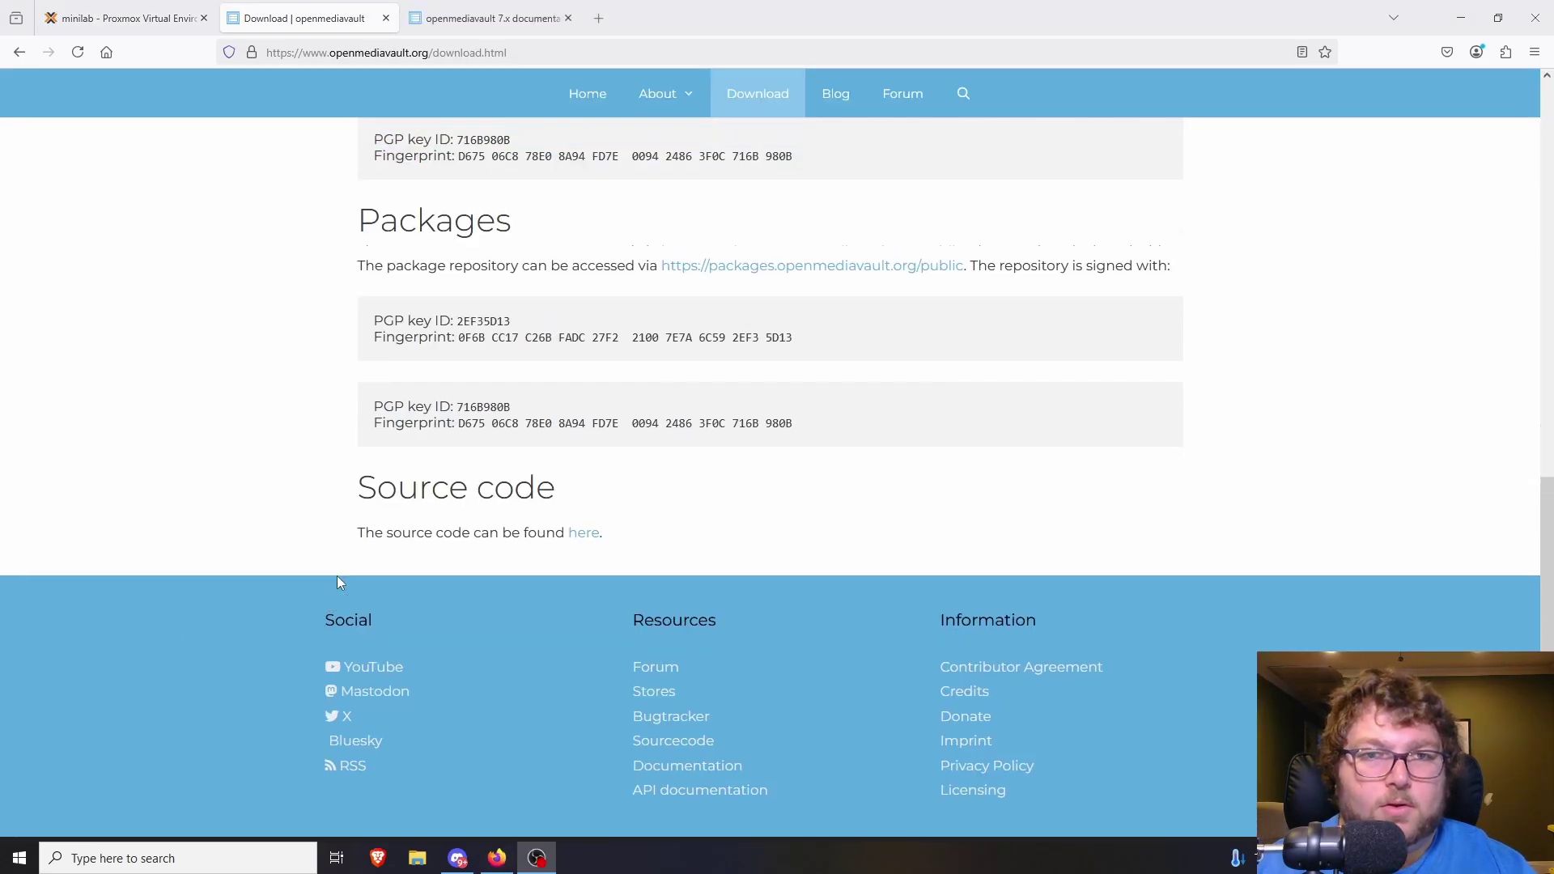
scroll(530, 630, "up", 3)
scroll(530, 629, "down", 3)
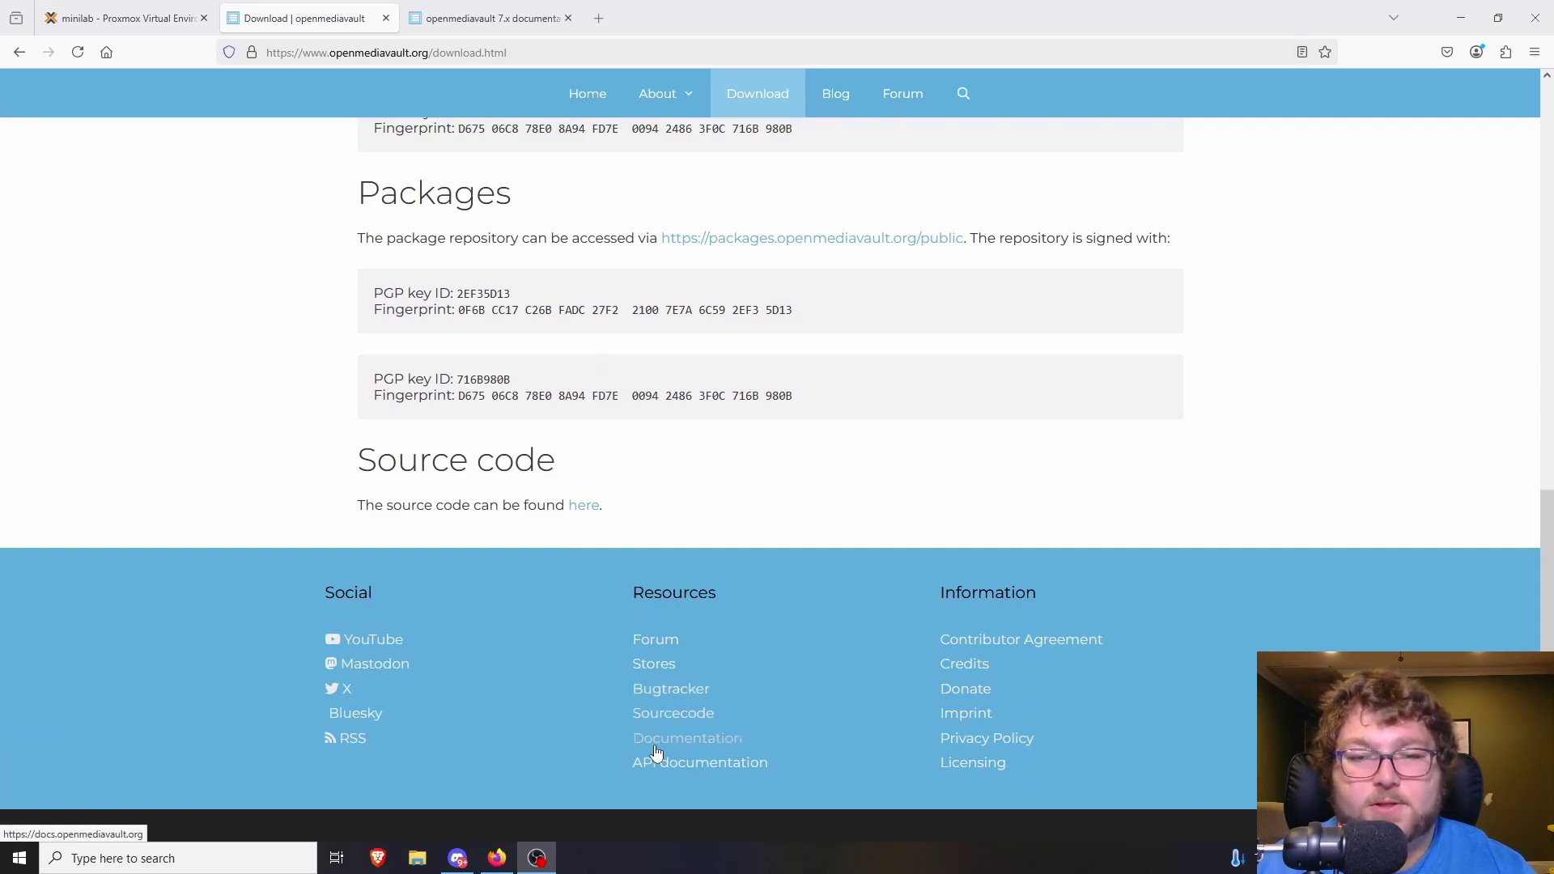
left_click(454, 20)
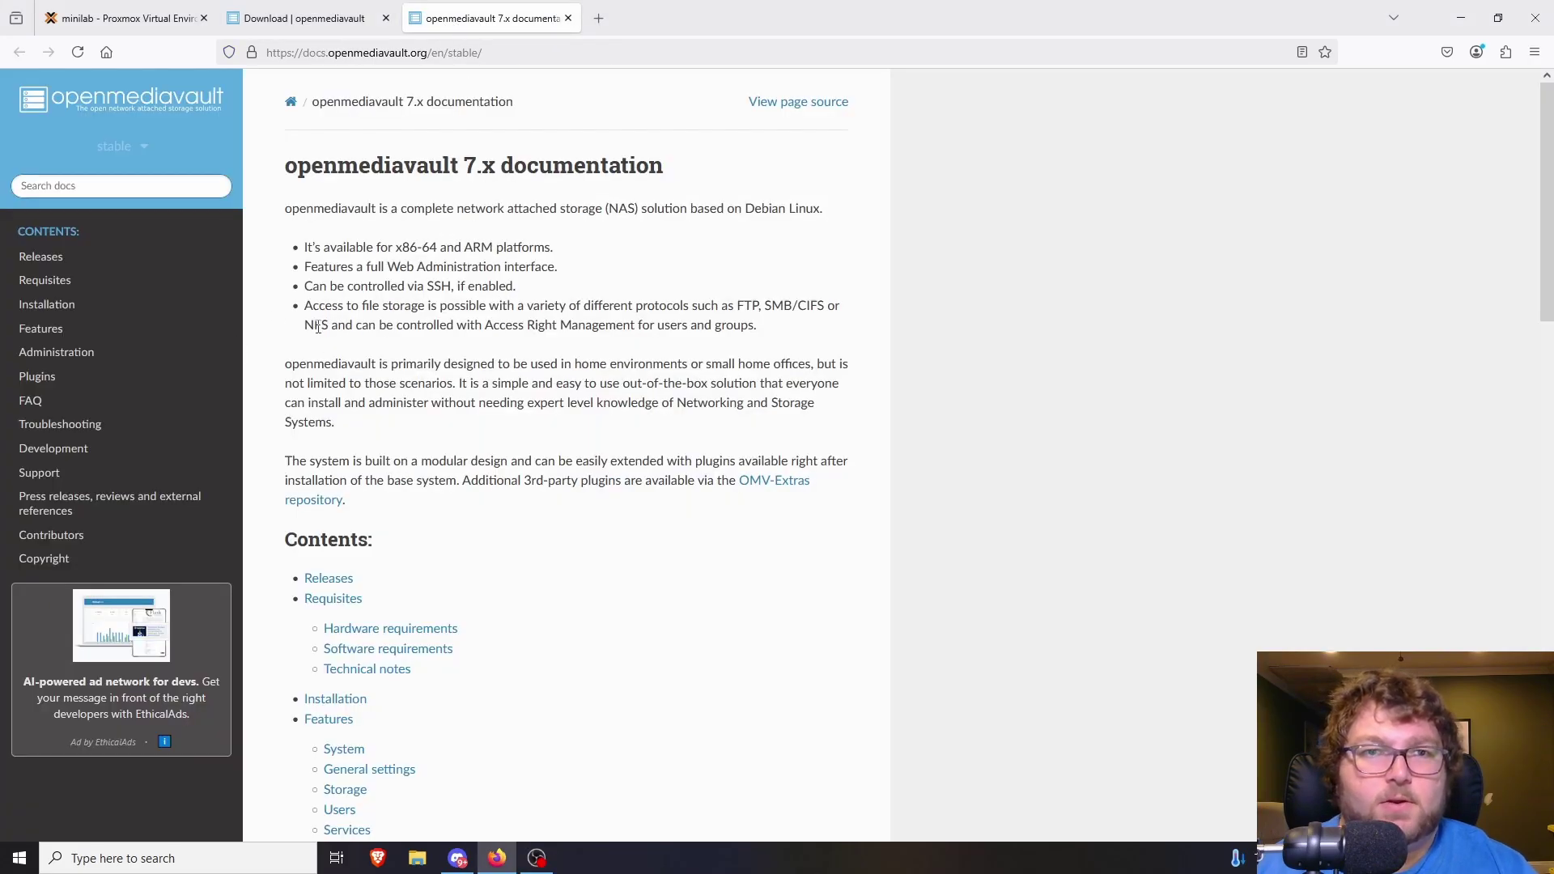
scroll(411, 567, "down", 3)
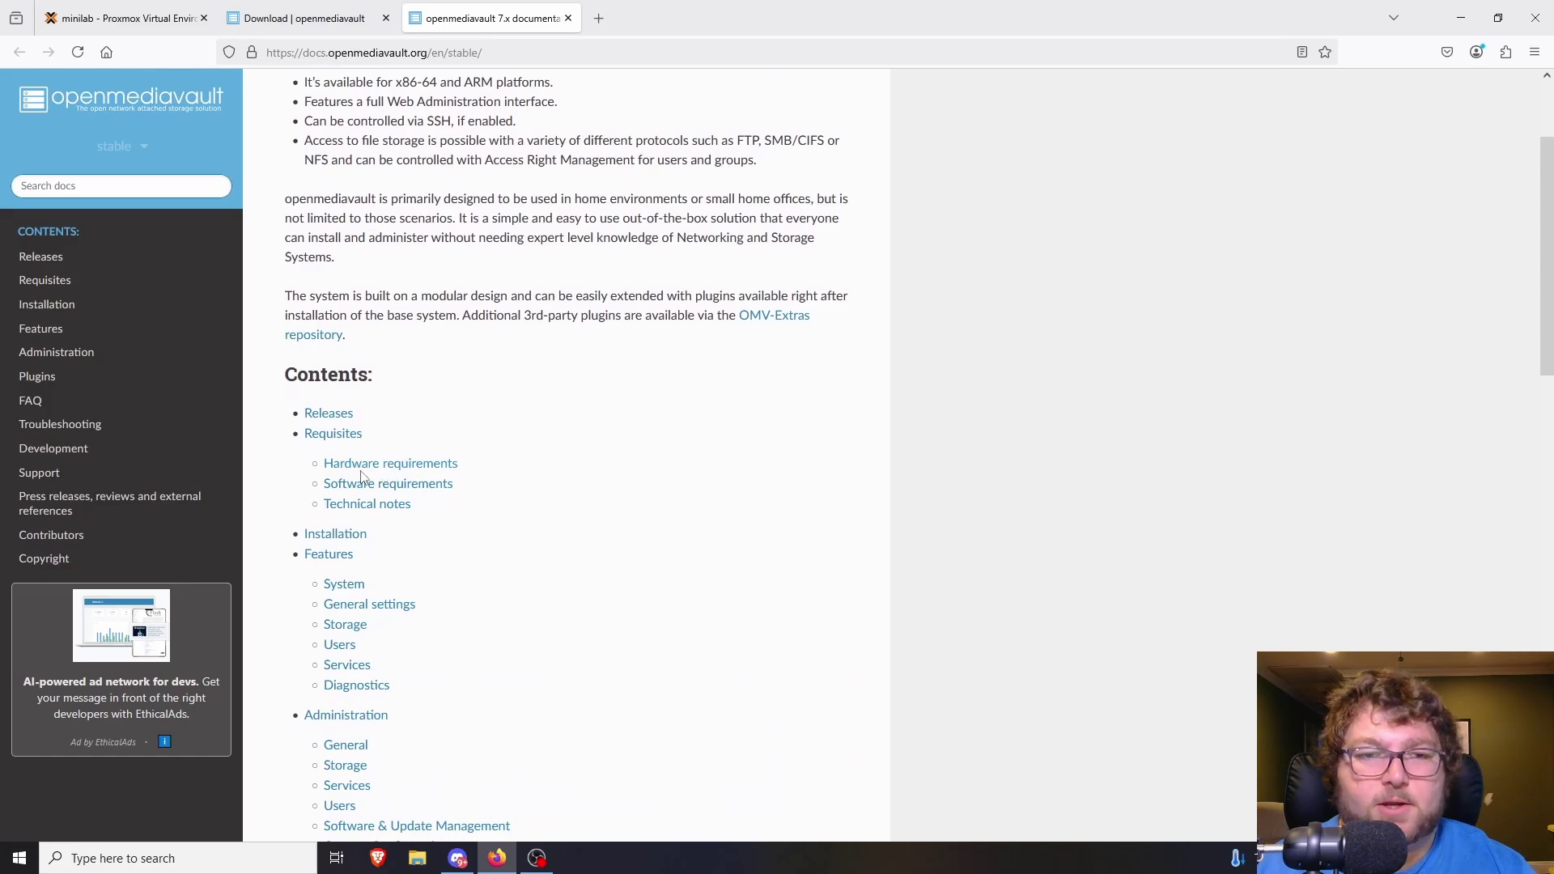
left_click(384, 468)
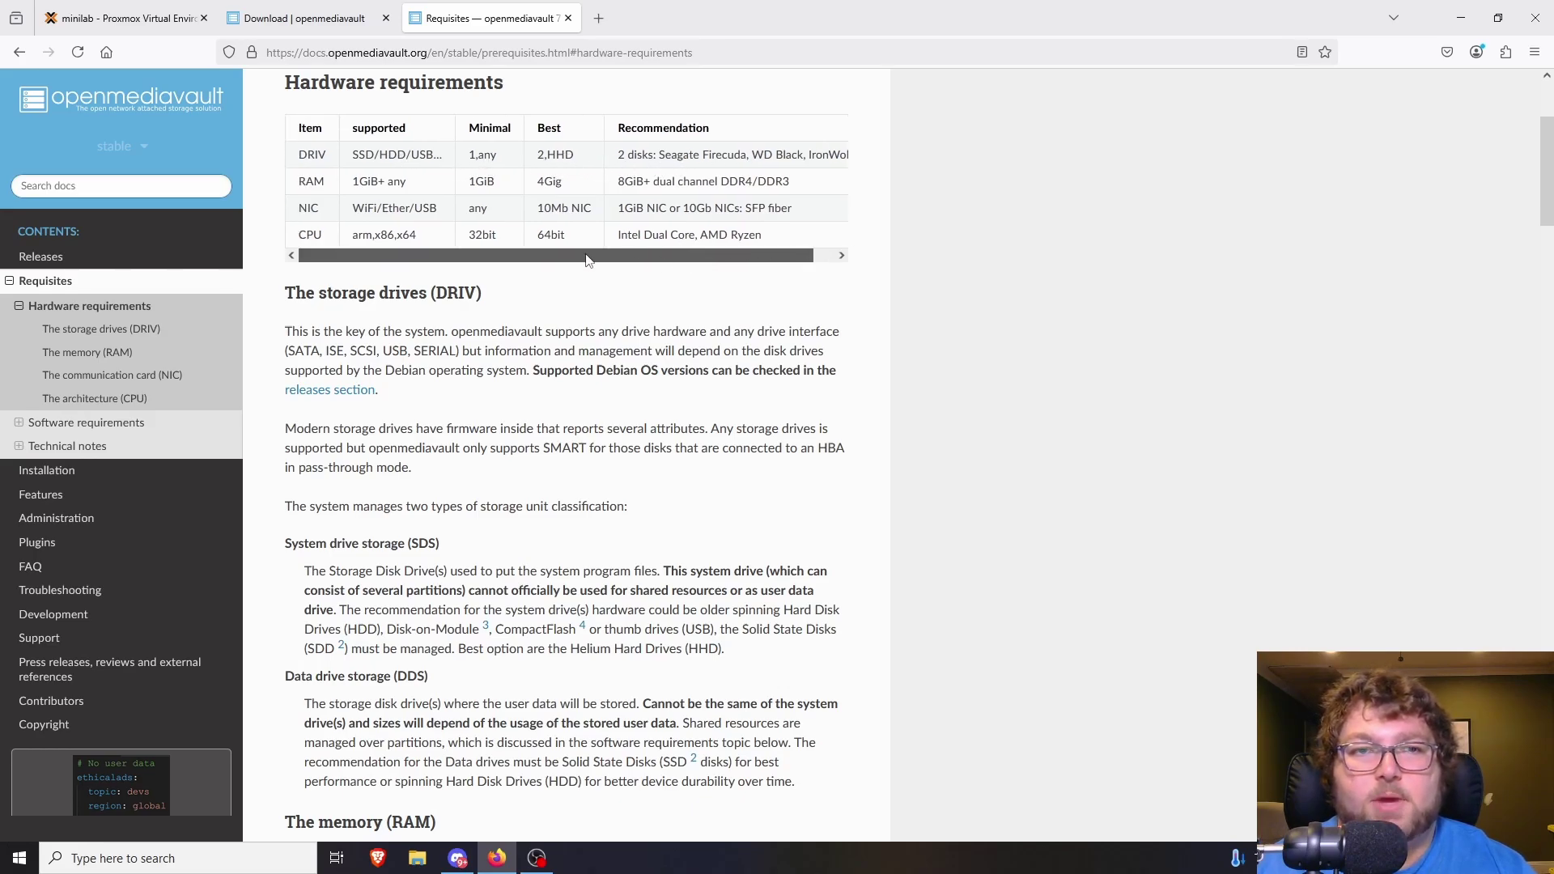
Highlight the RAM (best 4 GB), NIC and CPU requirements, then jump to The storage drives (DRIV).
left_click_drag(360, 184, 395, 184)
left_click_drag(538, 182, 563, 182)
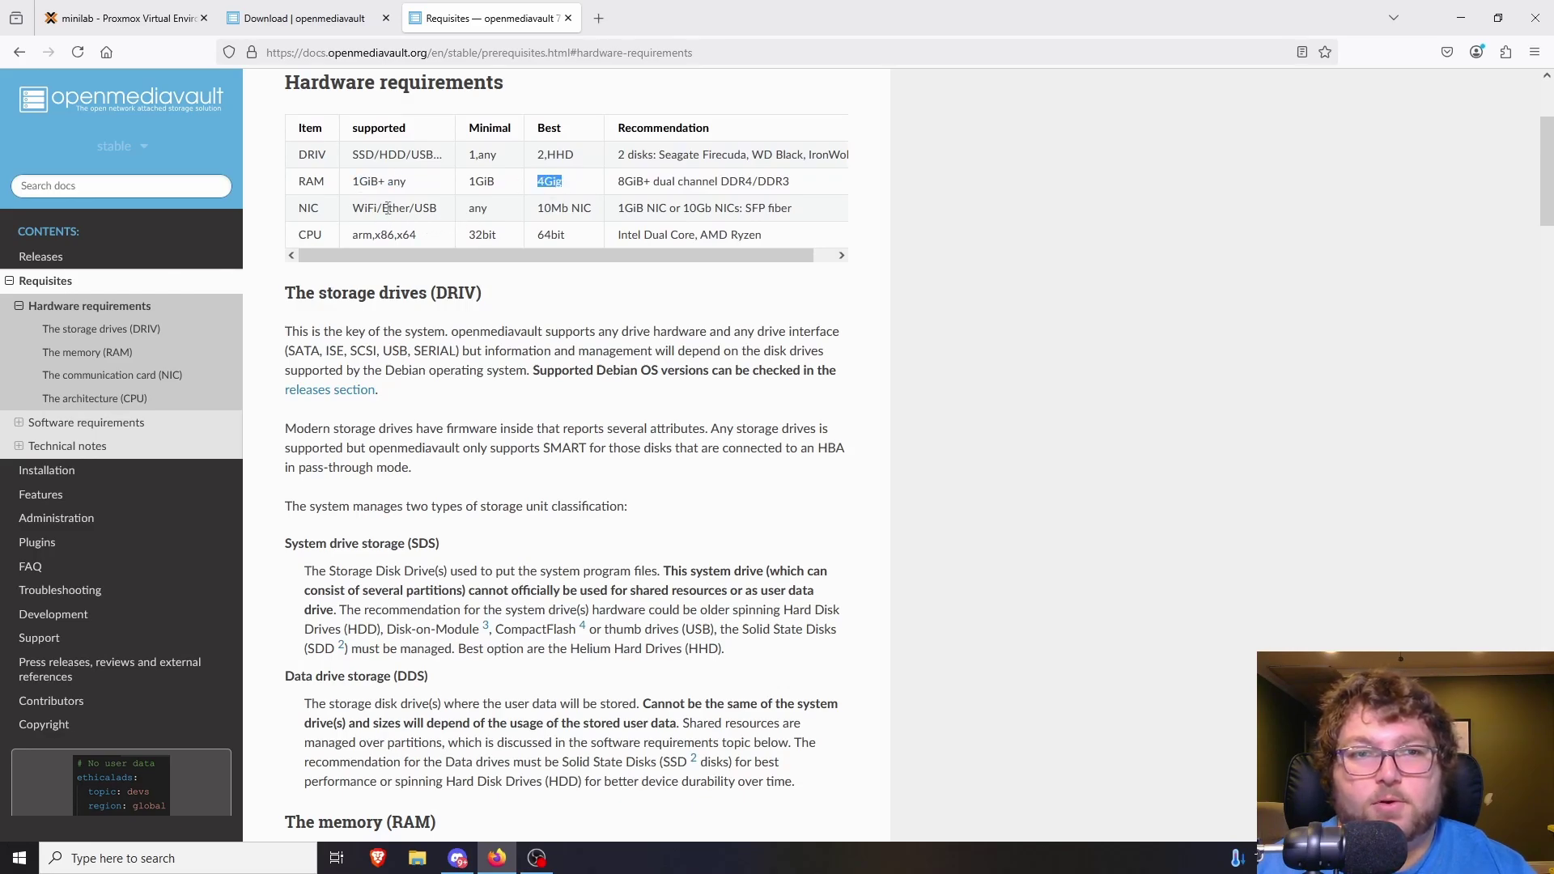
left_click_drag(545, 210, 580, 210)
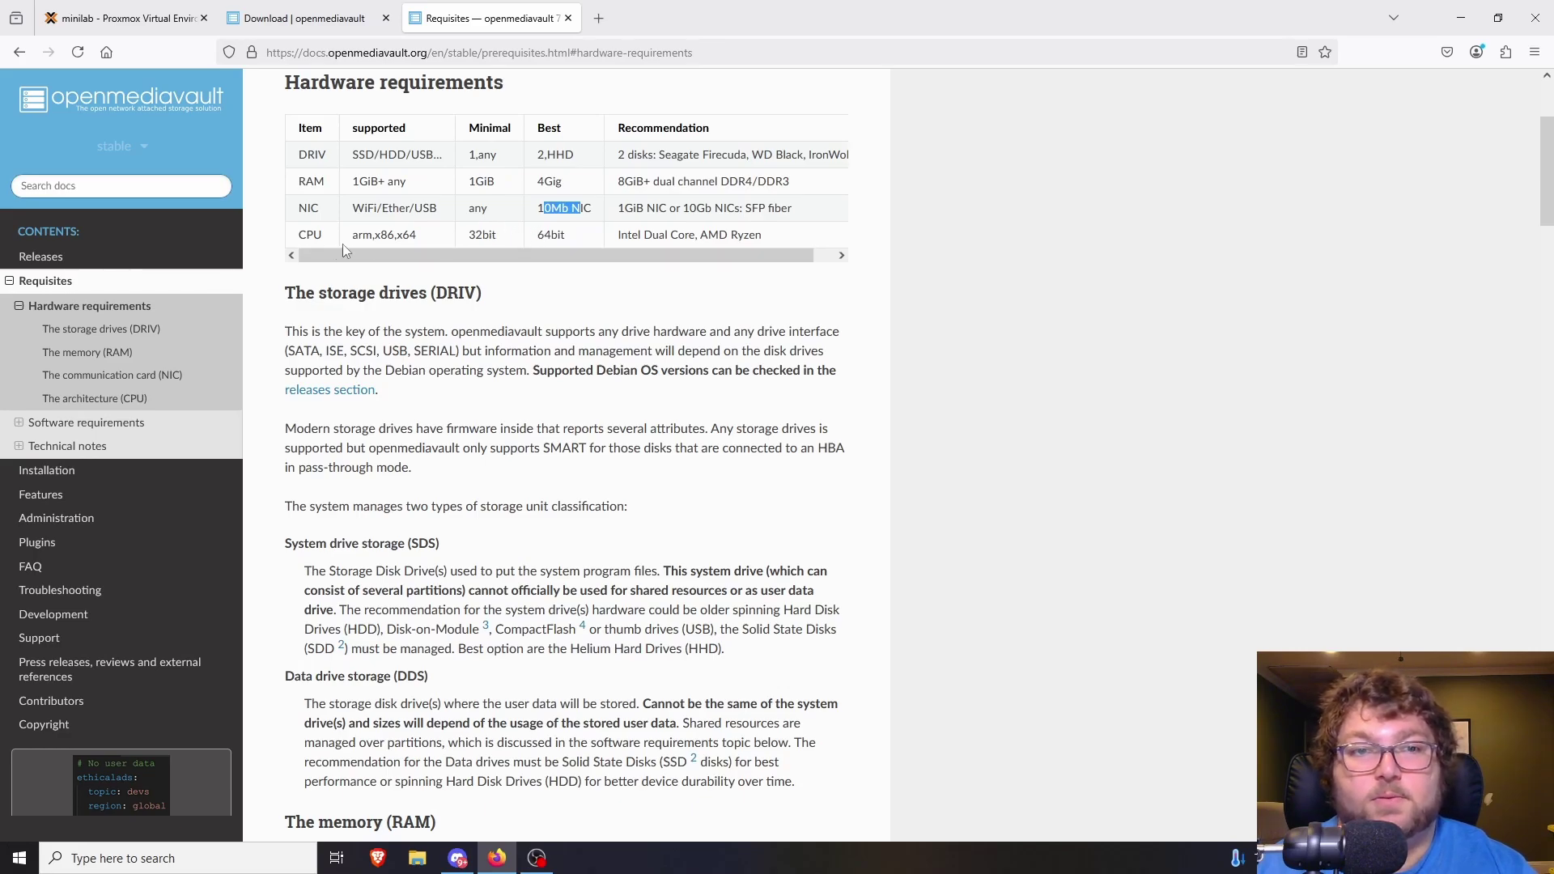
left_click_drag(479, 233, 569, 237)
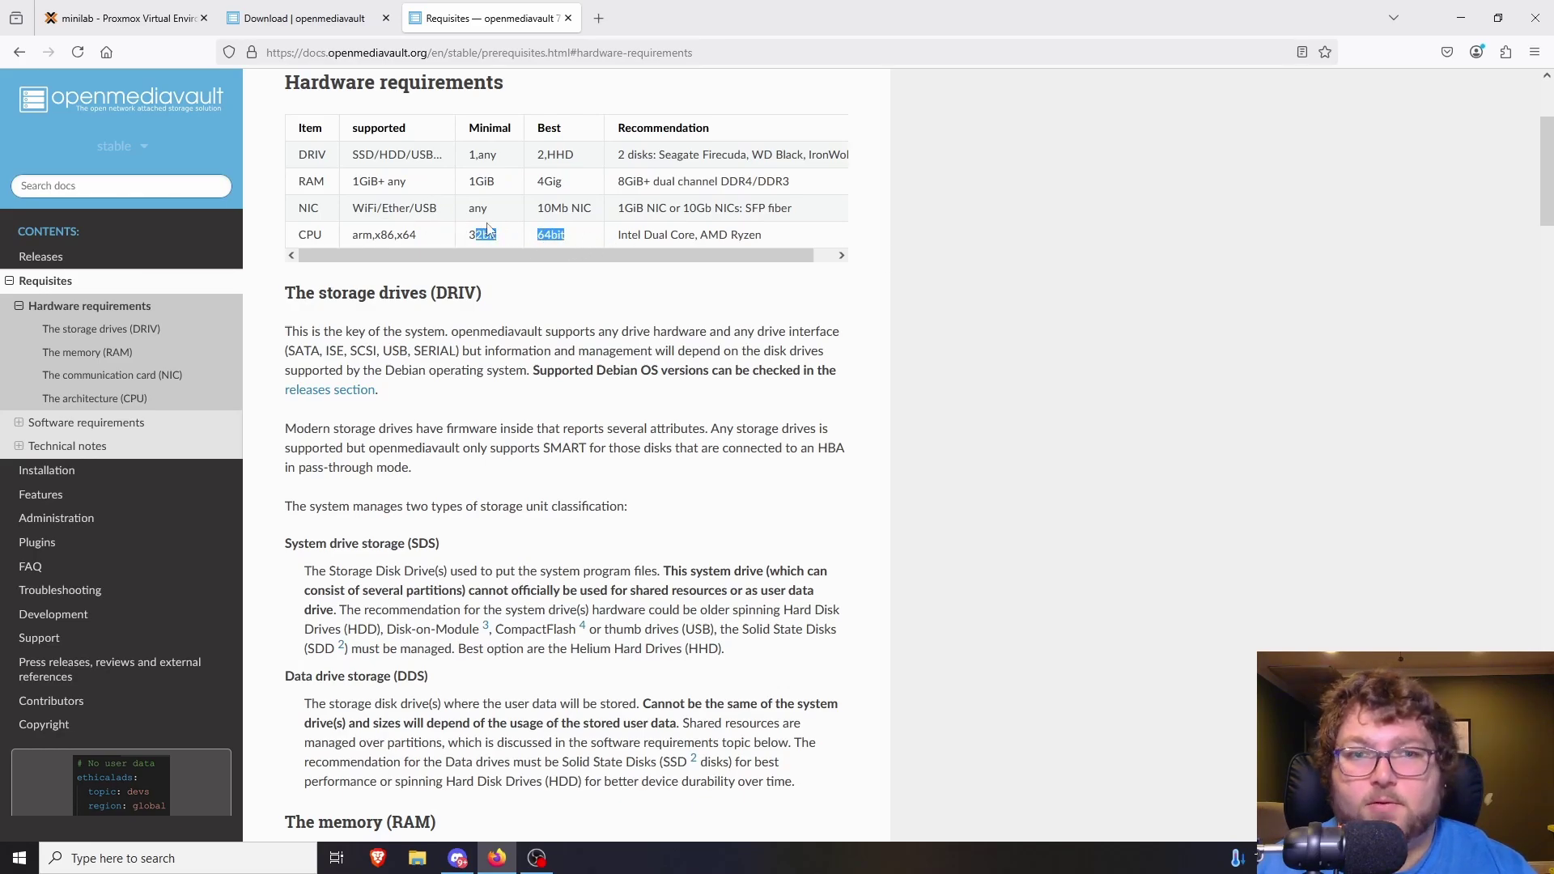
left_click_drag(617, 235, 735, 237)
left_click(737, 235)
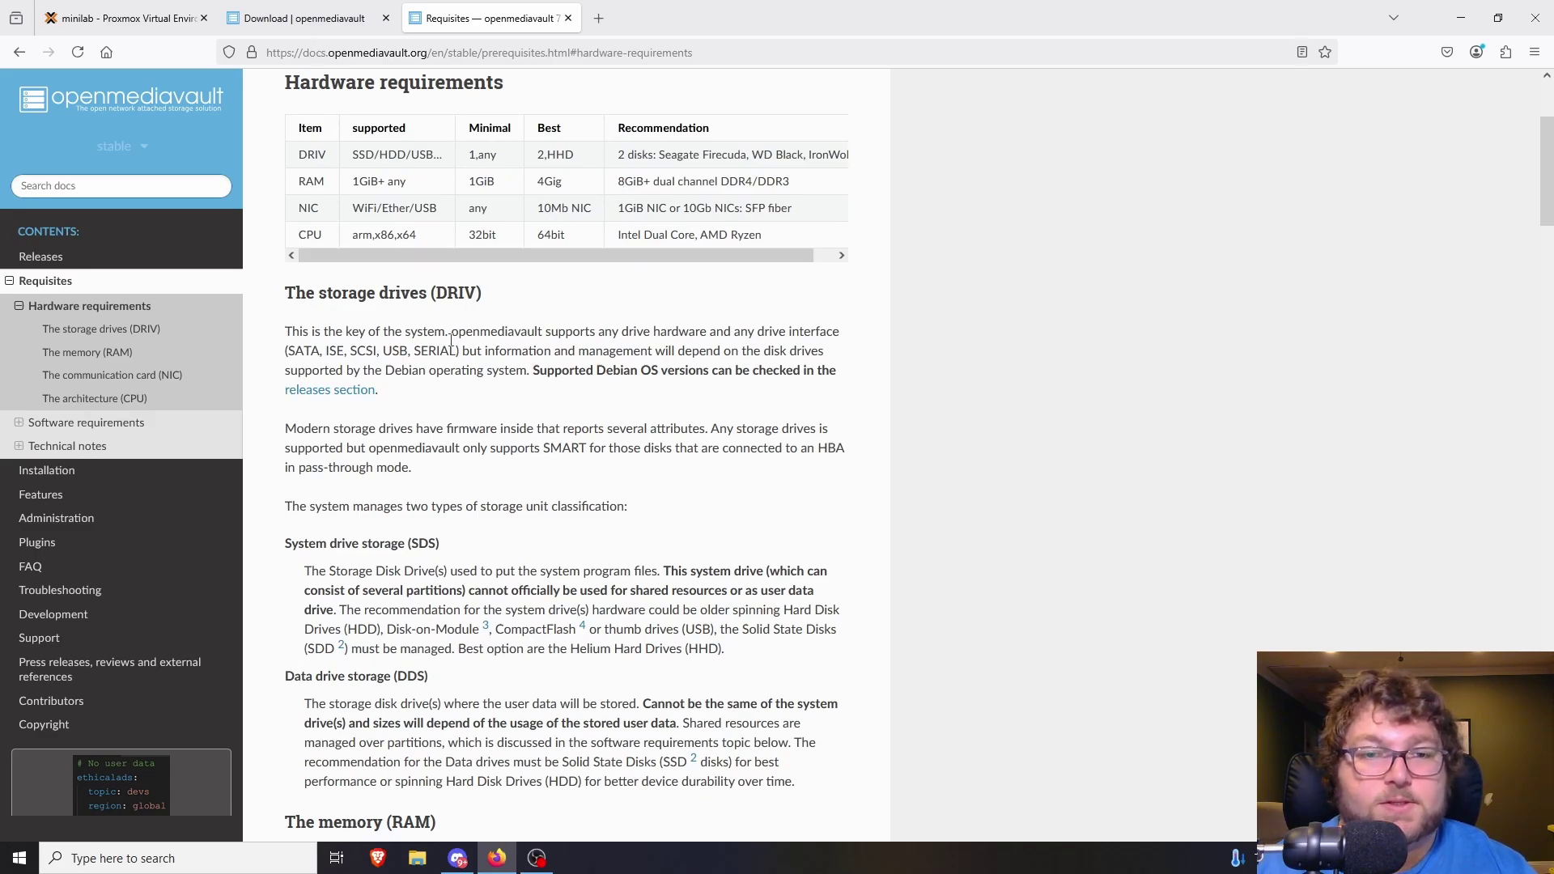
left_click(468, 280)
scroll(518, 268, "down", 2)
Read through the Requisites page, then check the ISO download task finished with TASK OK.
scroll(534, 258, "up", 2)
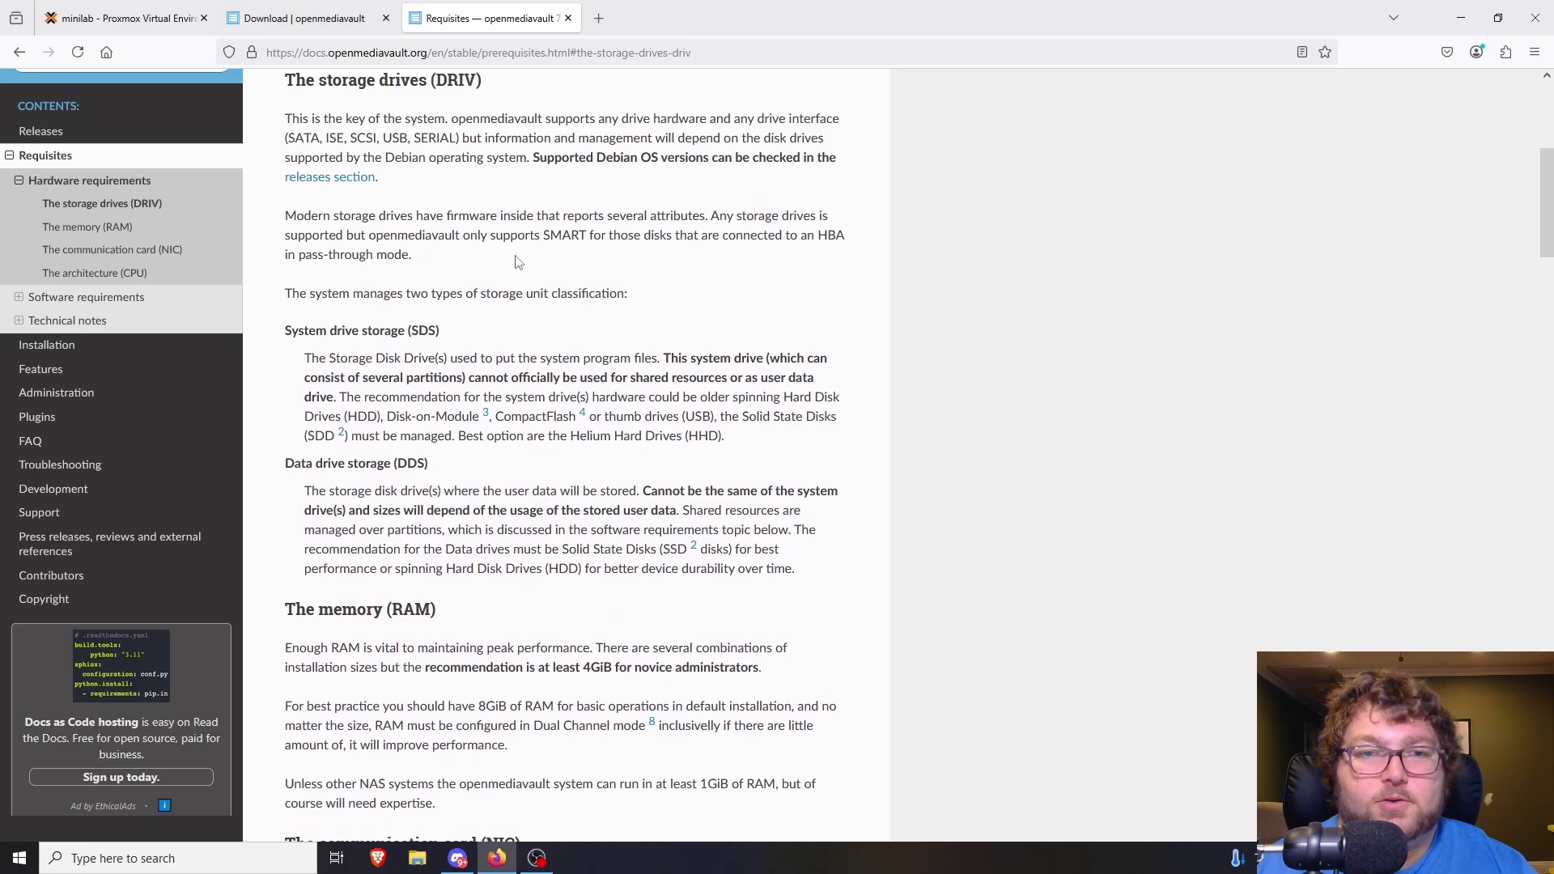
scroll(518, 264, "down", 2)
scroll(694, 379, "down", 1)
scroll(693, 379, "down", 2)
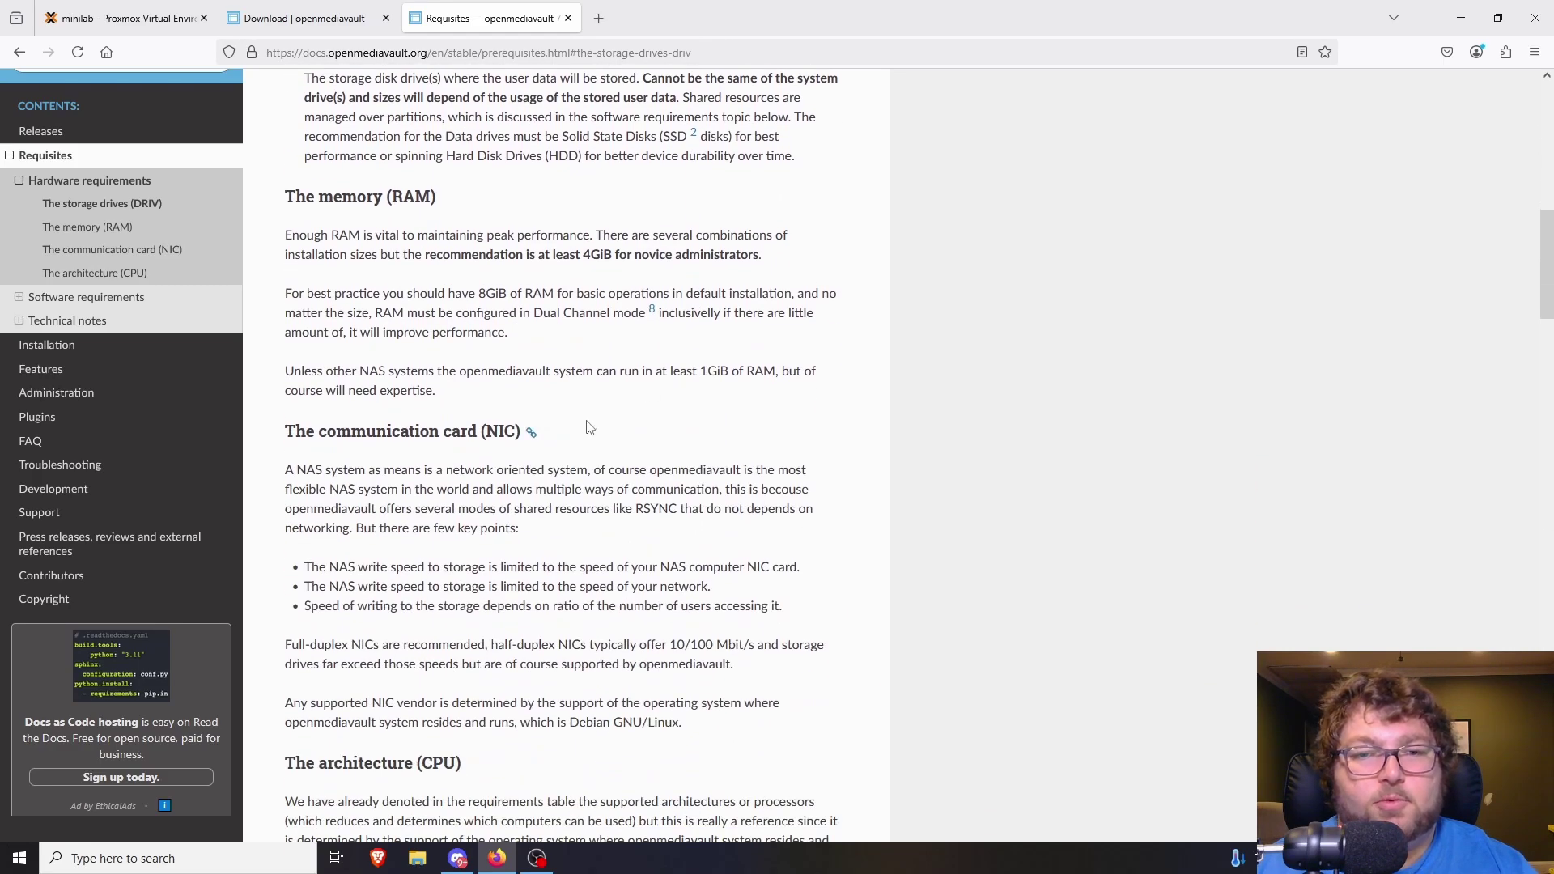
scroll(777, 416, "down", 2)
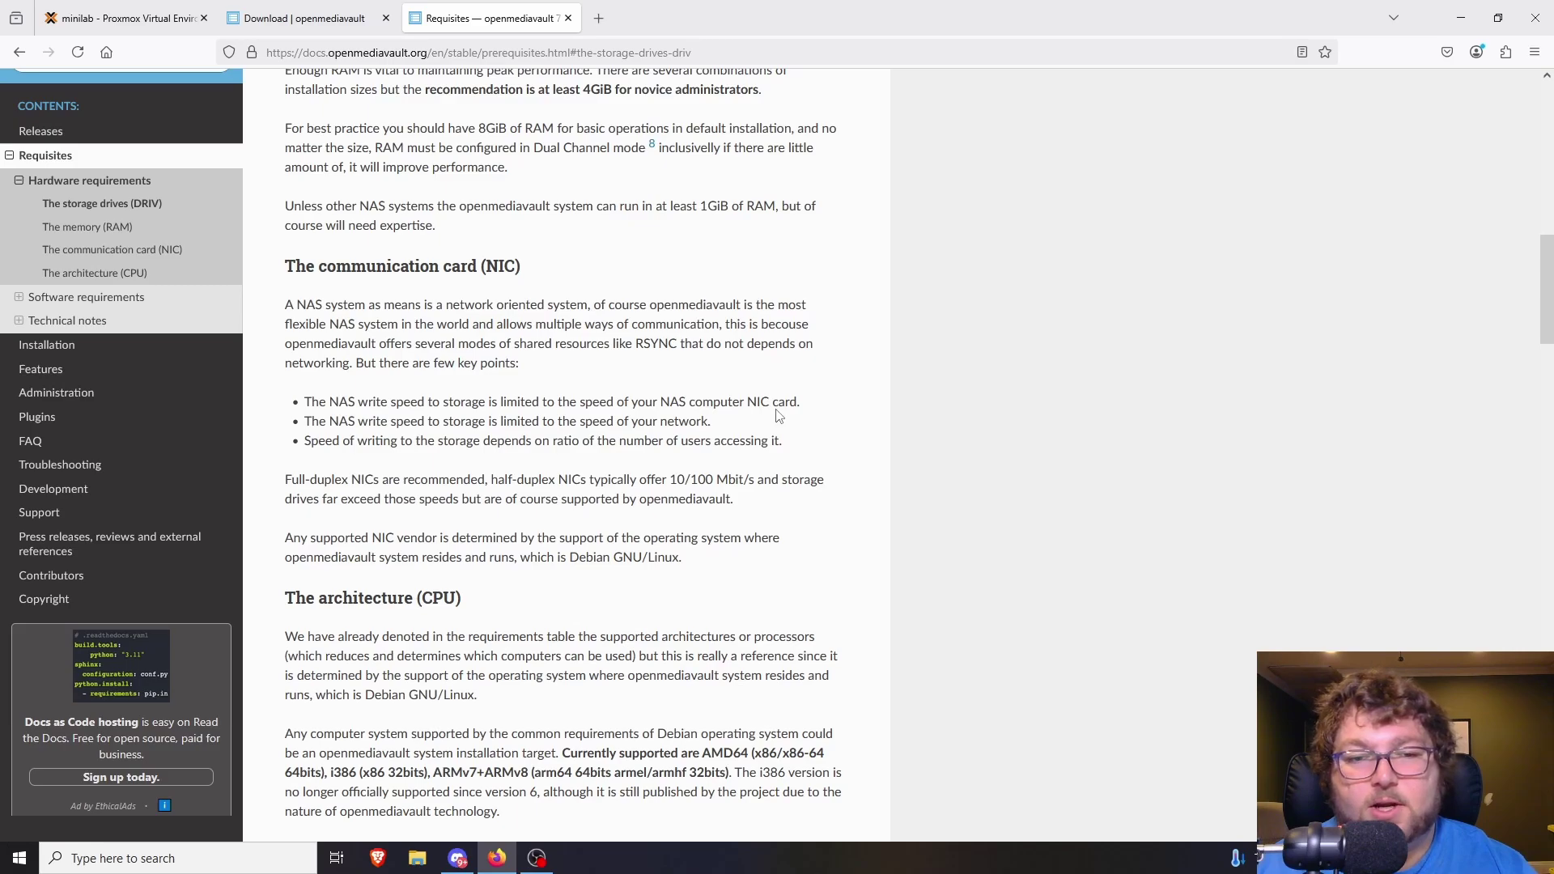
scroll(759, 400, "down", 4)
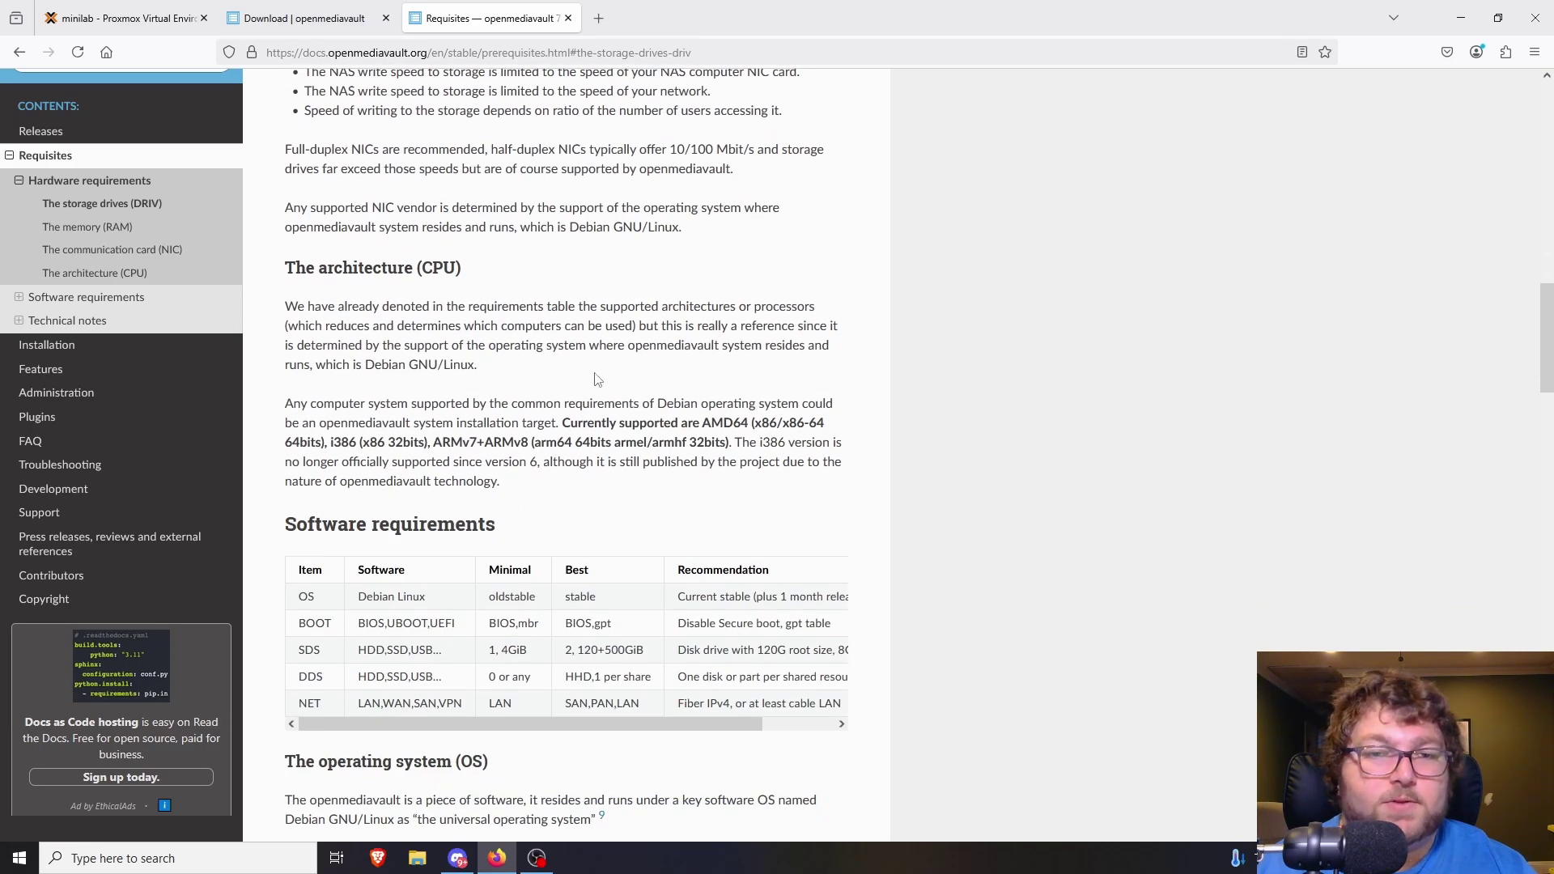
scroll(583, 375, "down", 8)
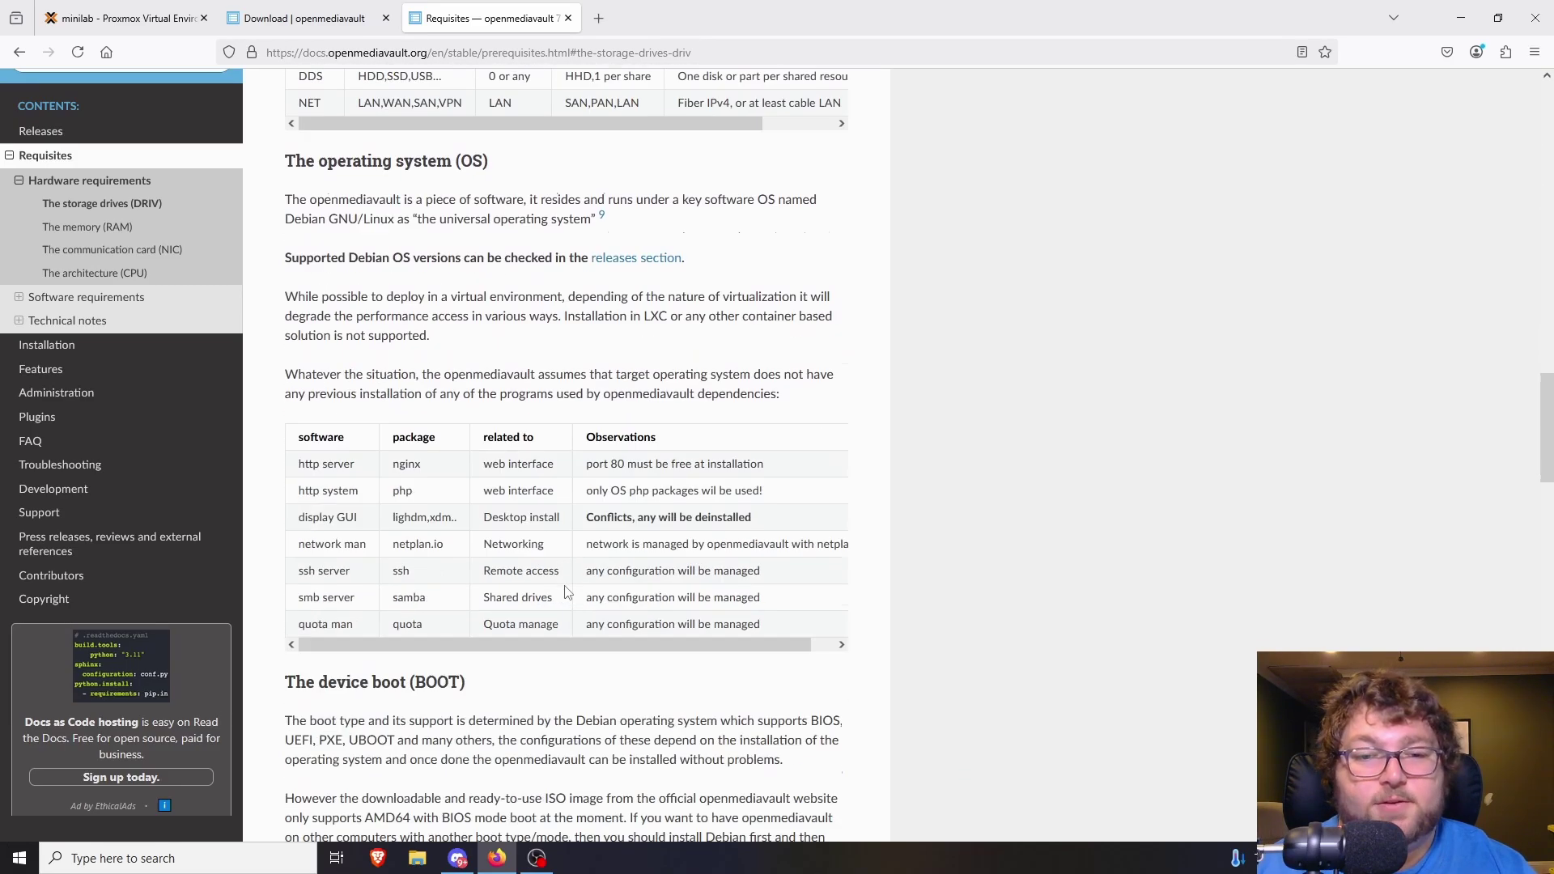
scroll(444, 381, "down", 7)
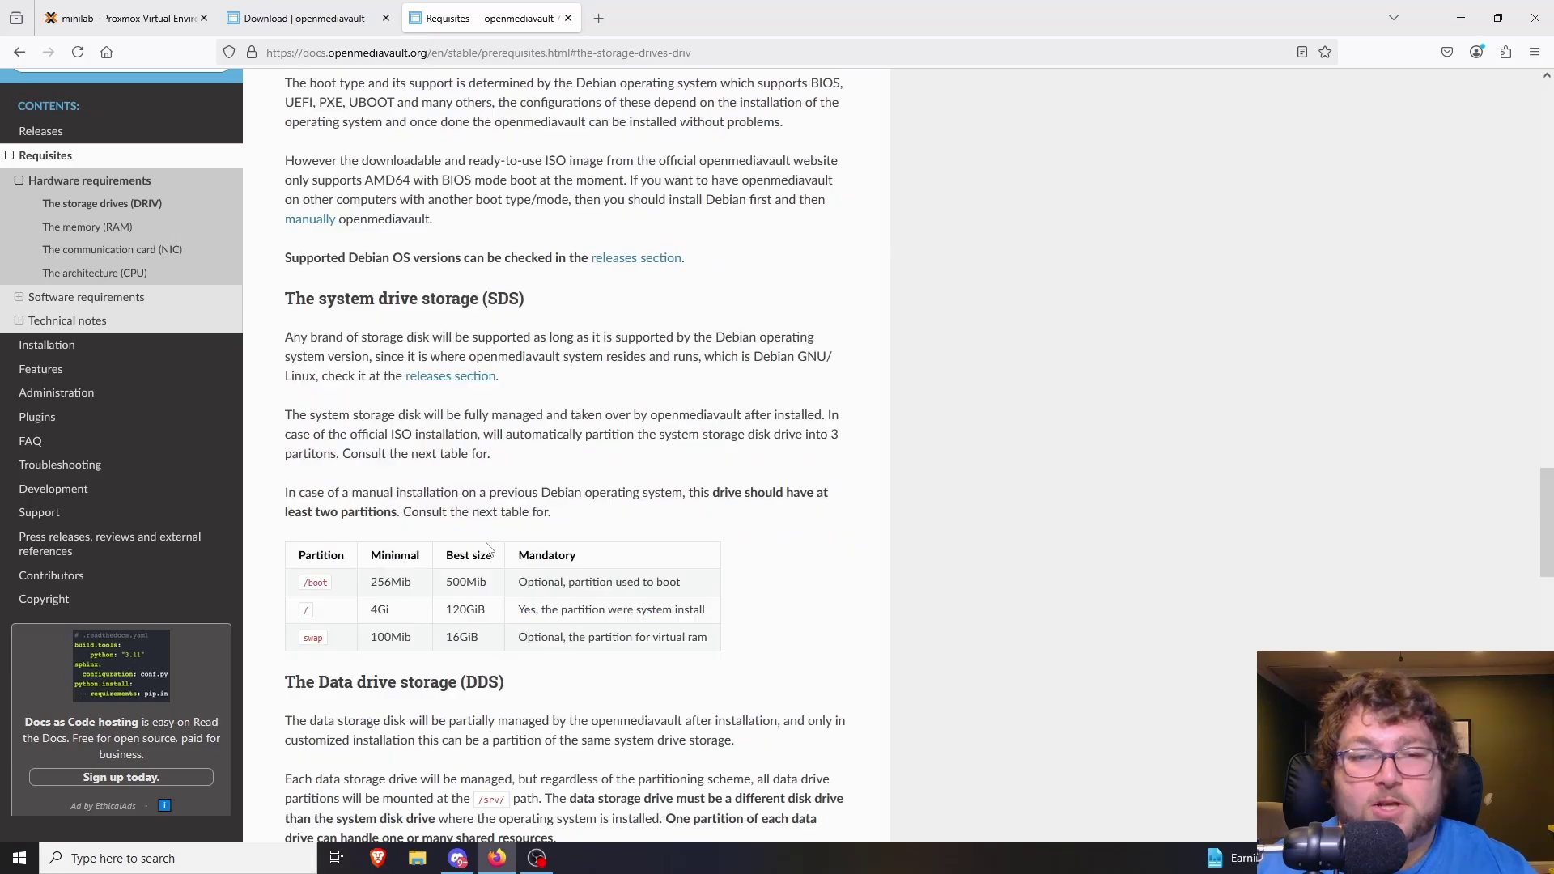
scroll(489, 550, "down", 1)
scroll(478, 550, "down", 9)
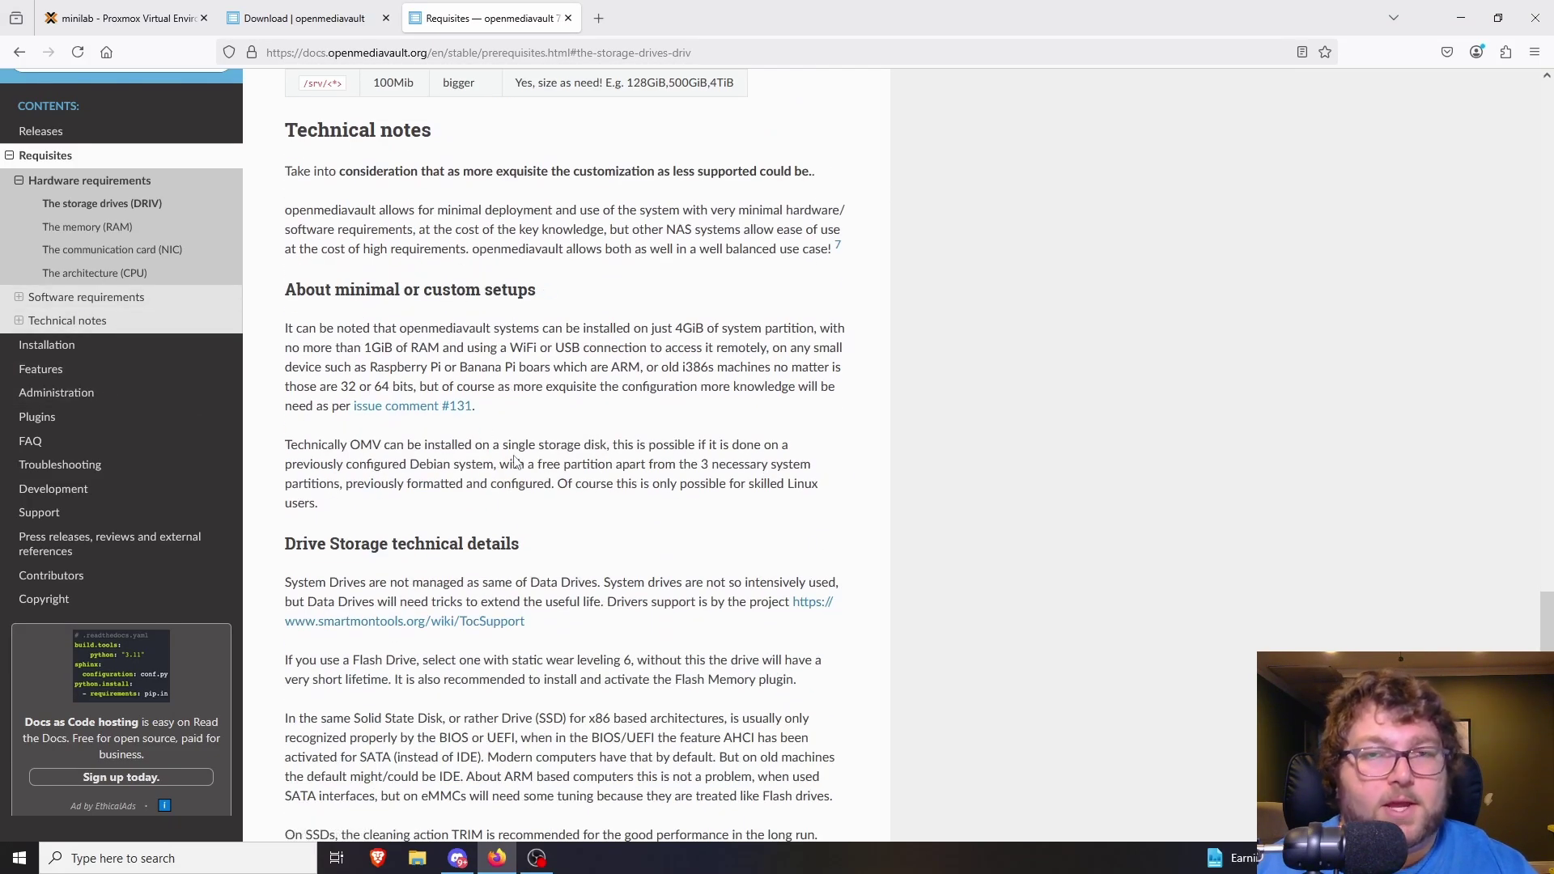
scroll(486, 437, "up", 7)
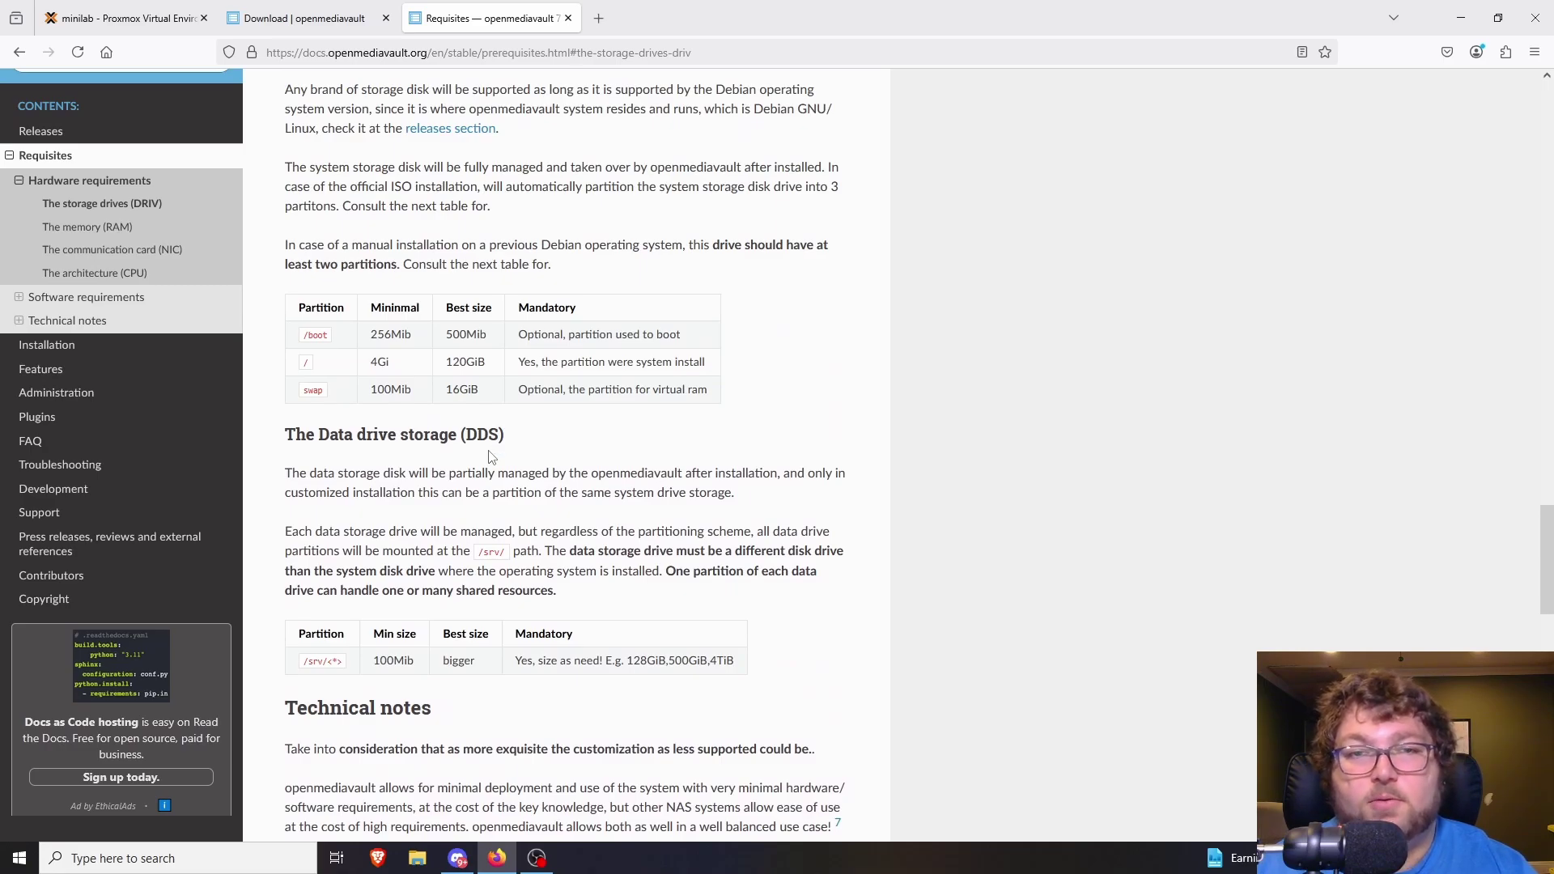
scroll(491, 457, "up", 1)
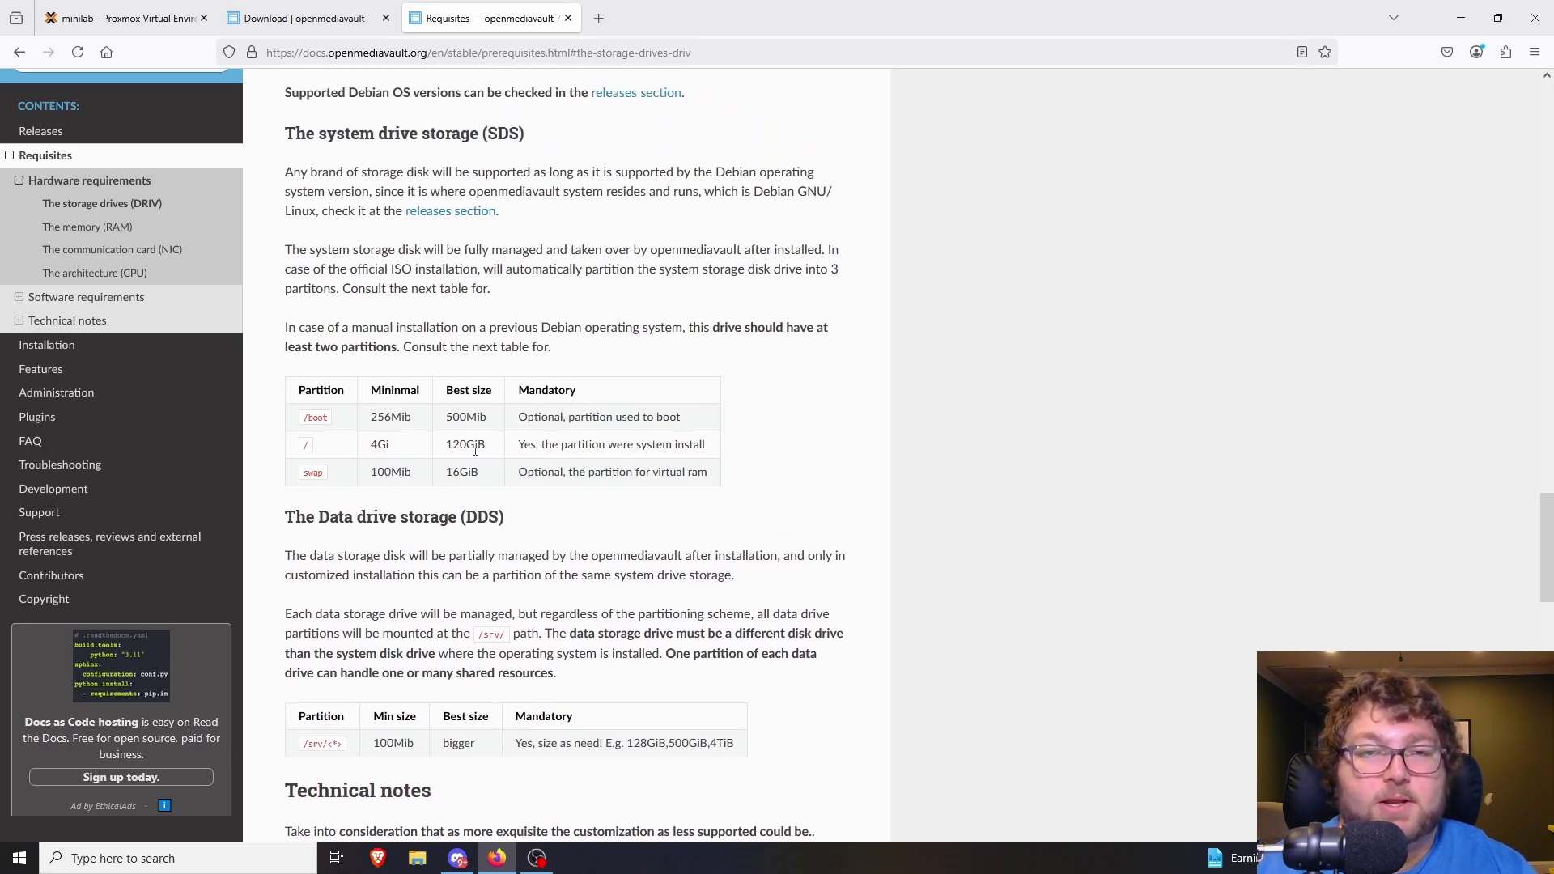
scroll(475, 450, "up", 20)
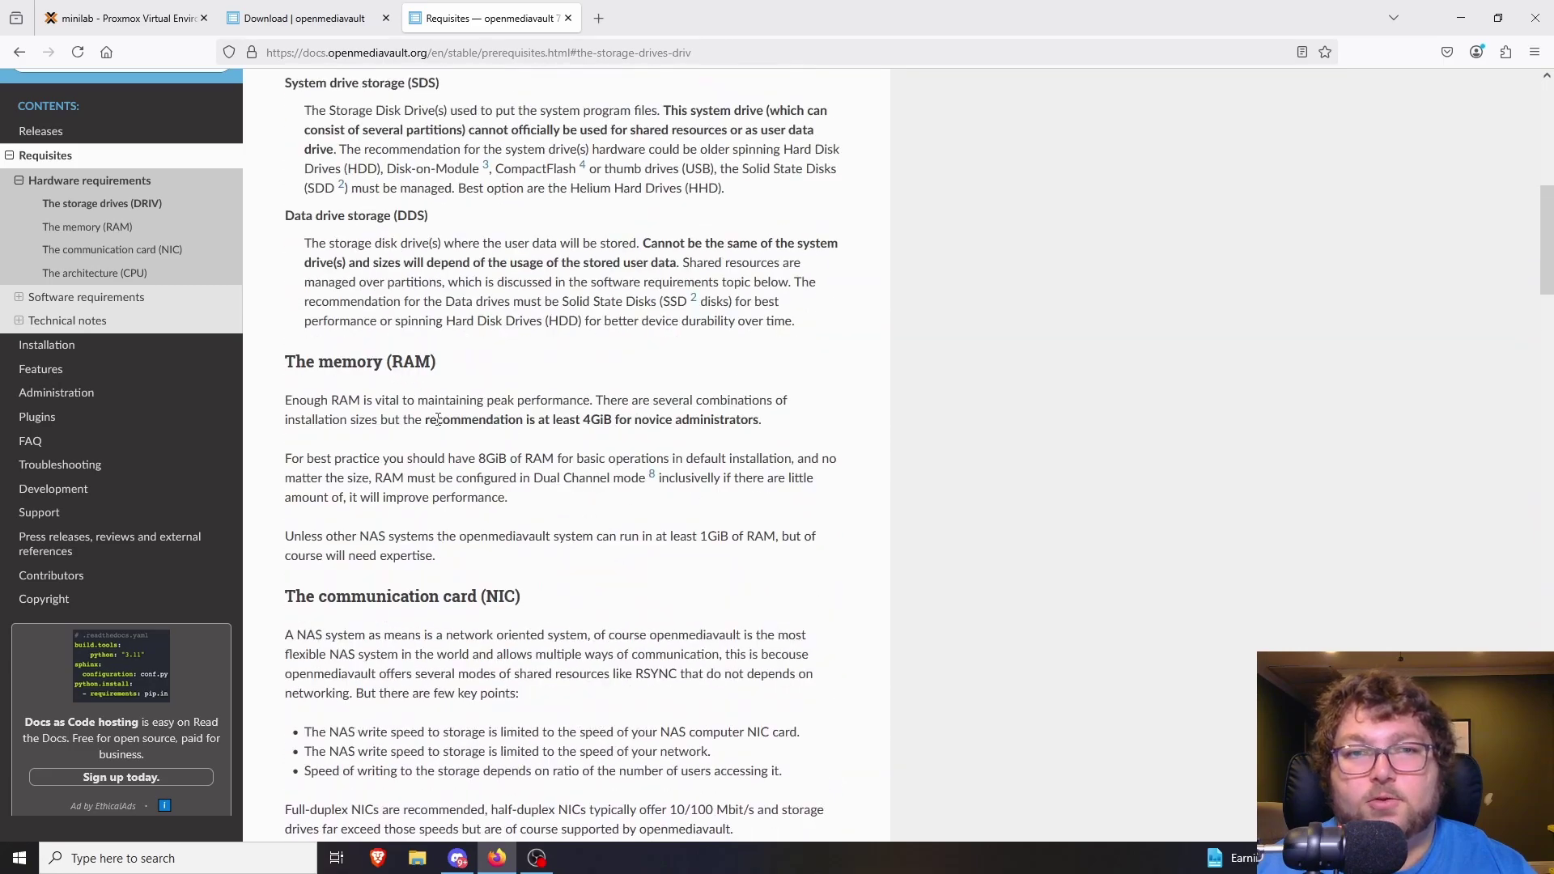
scroll(437, 419, "up", 8)
key("ctrl+1")
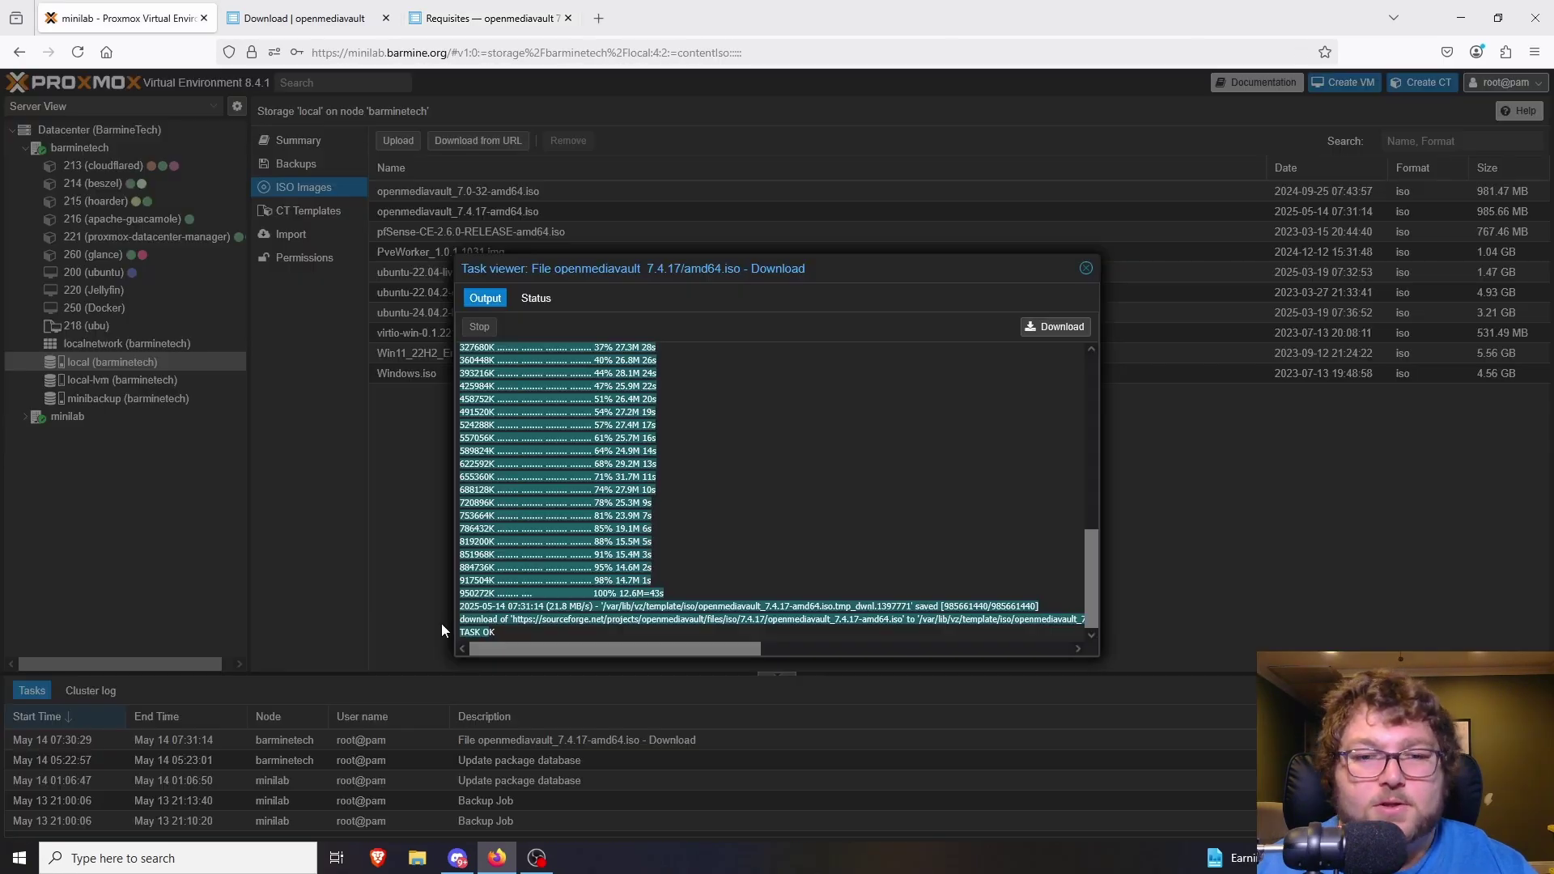
Close the download log, view the barminetech node Summary, and start Create VM.
left_click(1087, 269)
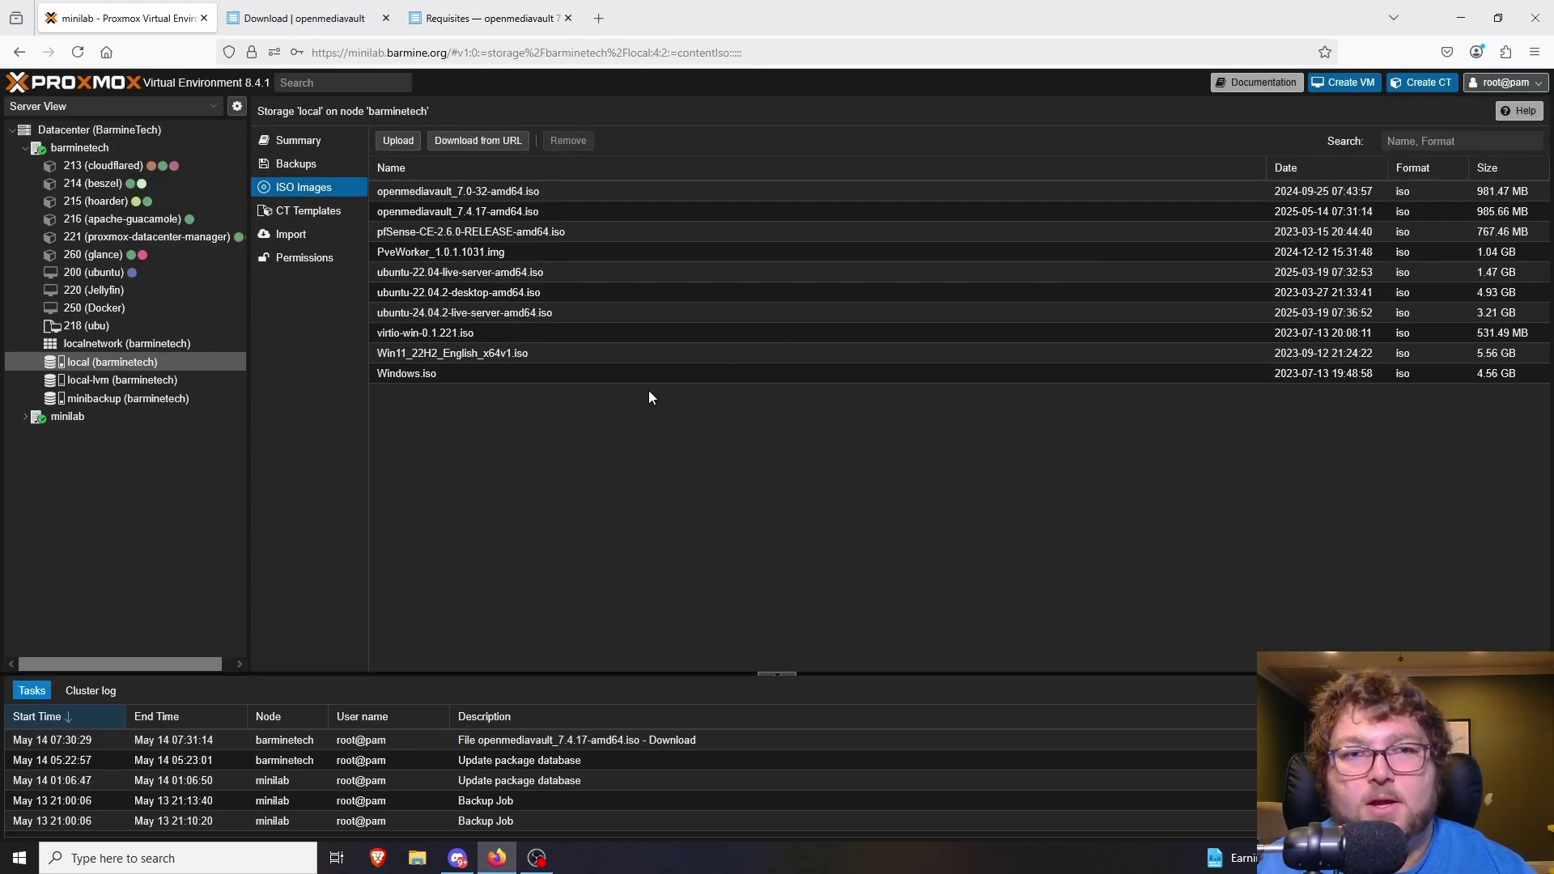
left_click(139, 150)
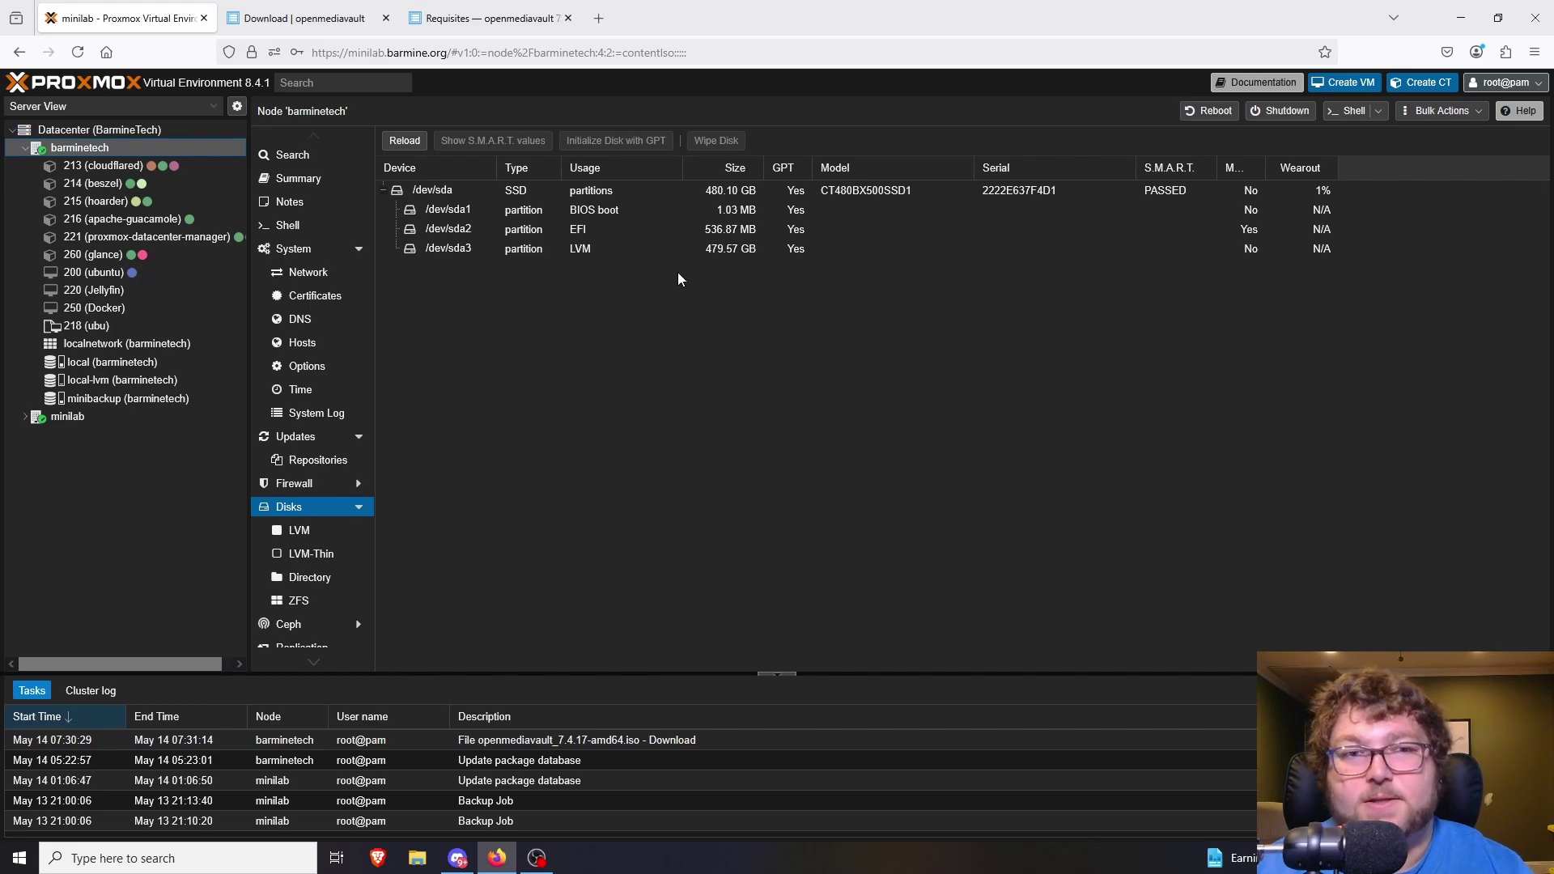
left_click(298, 178)
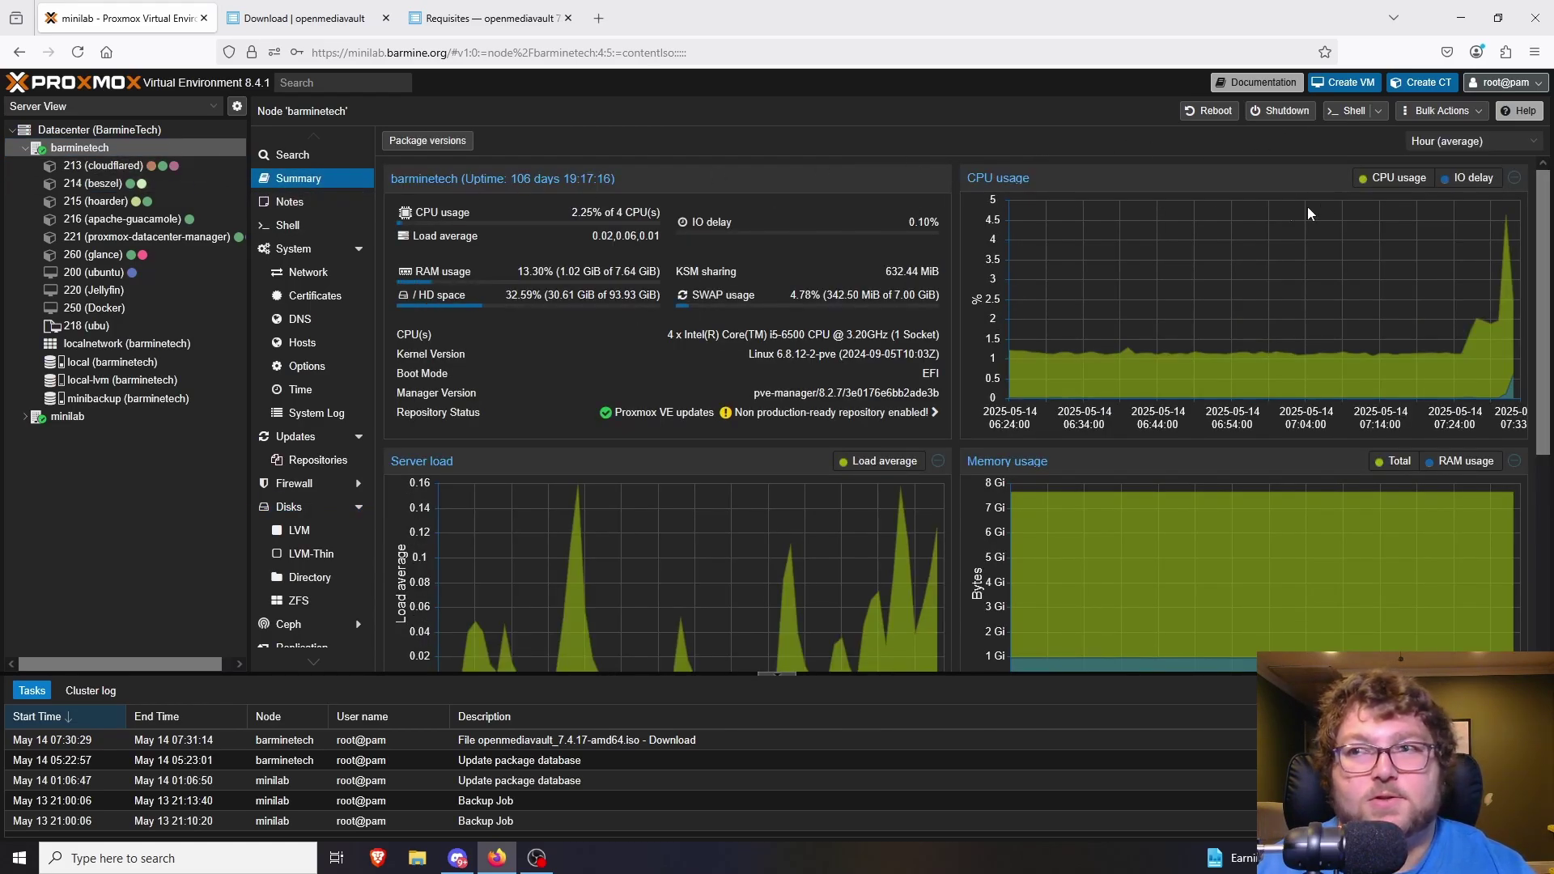
left_click(1344, 82)
Name VM 255 'OMV' and choose the openmediavault_7.4.17-amd64.iso installer image.
left_click(616, 361)
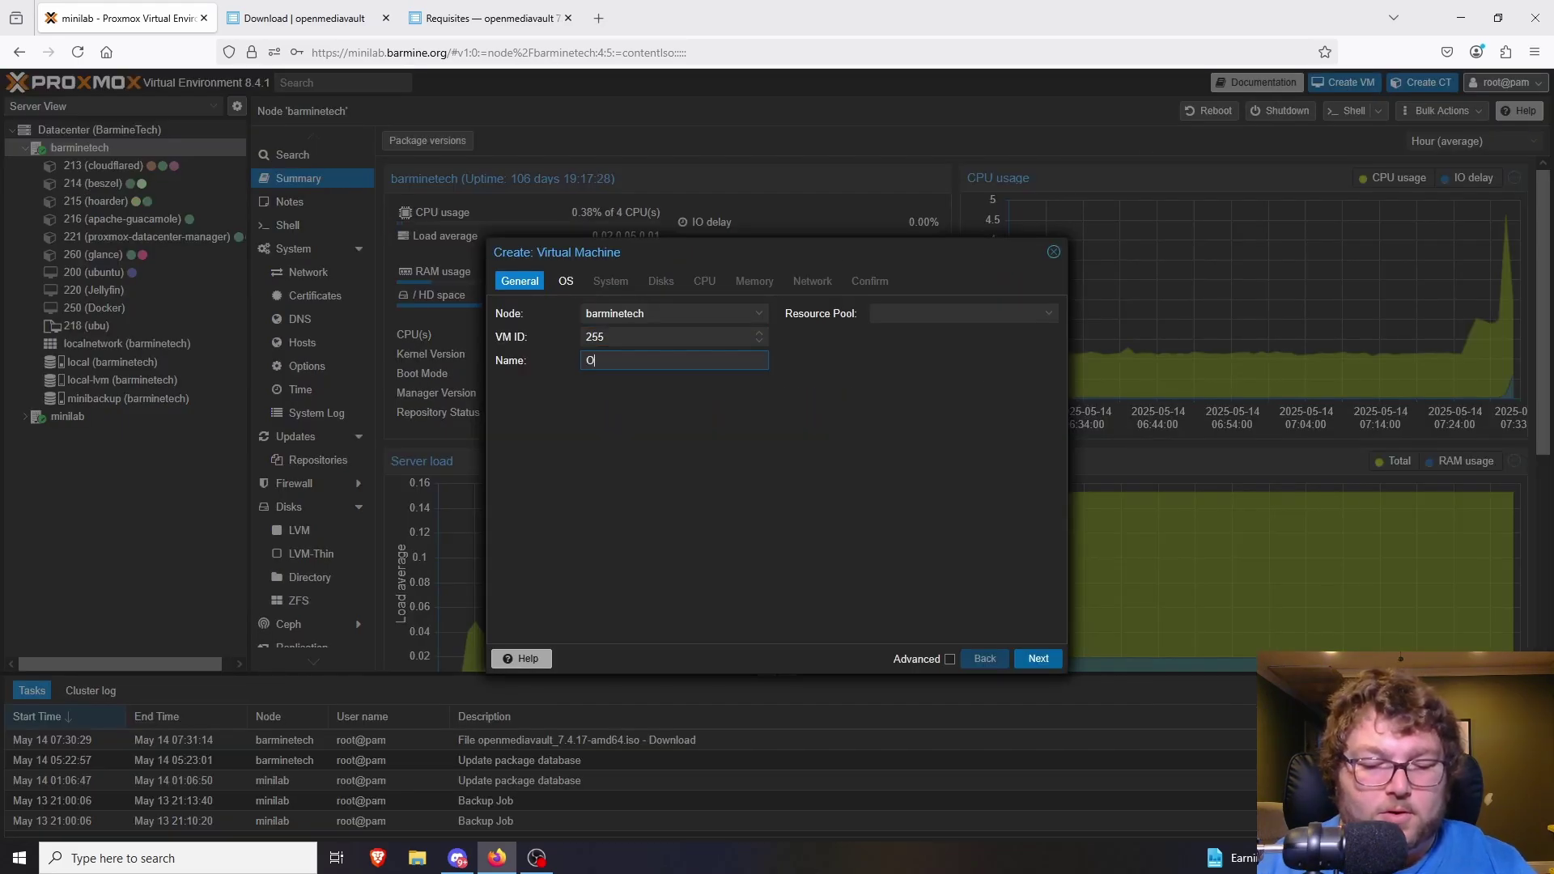
left_click(1036, 659)
left_click(689, 361)
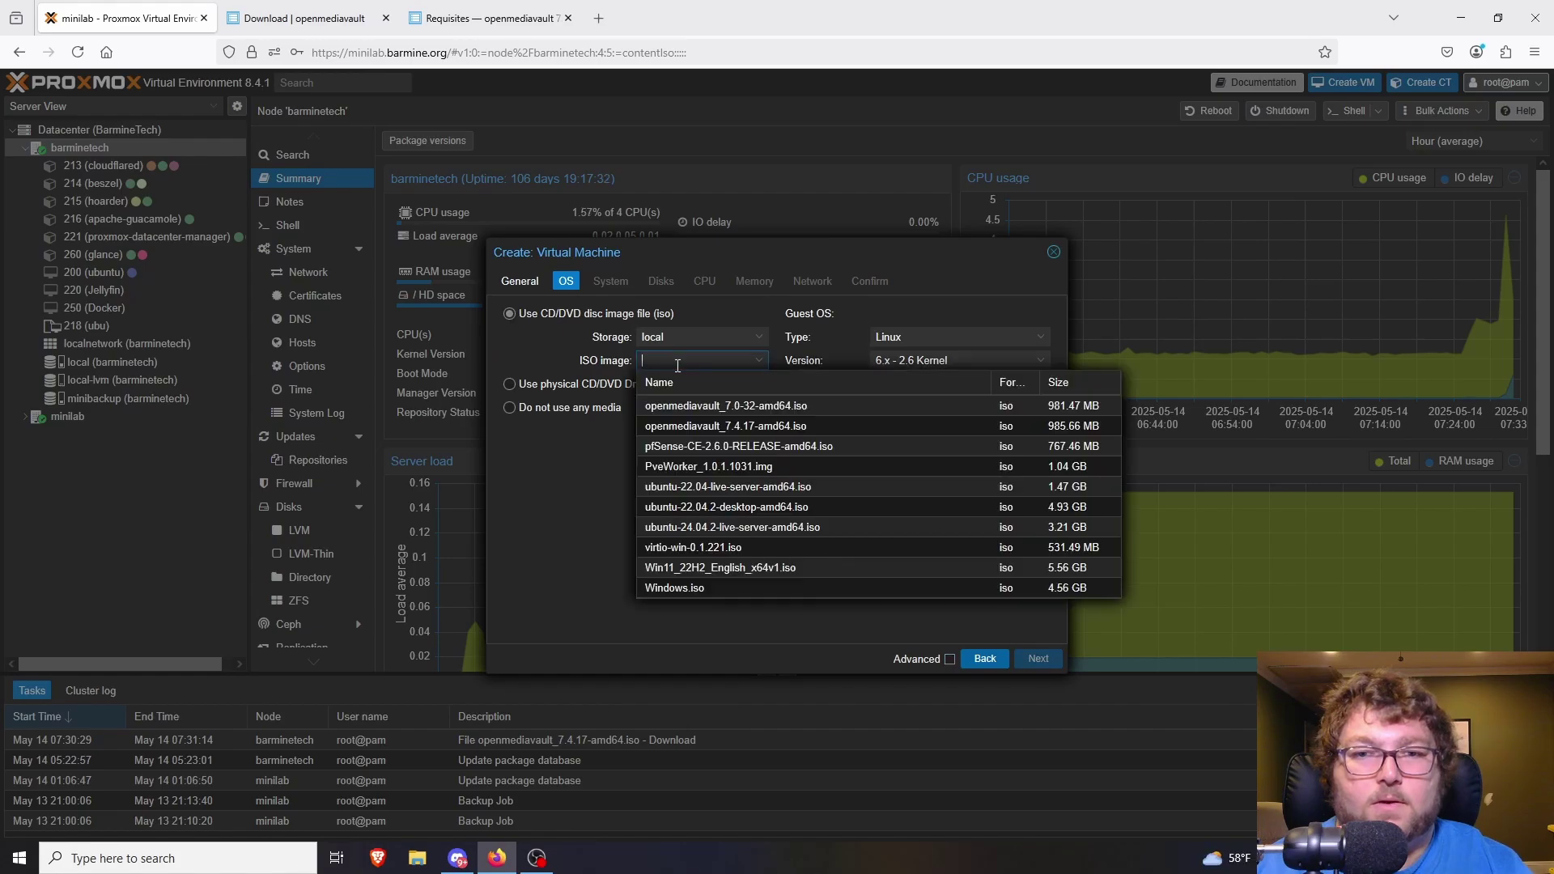
left_click(737, 426)
Keep default System settings and set the scsi0 disk size to 50 GiB.
left_click(1040, 659)
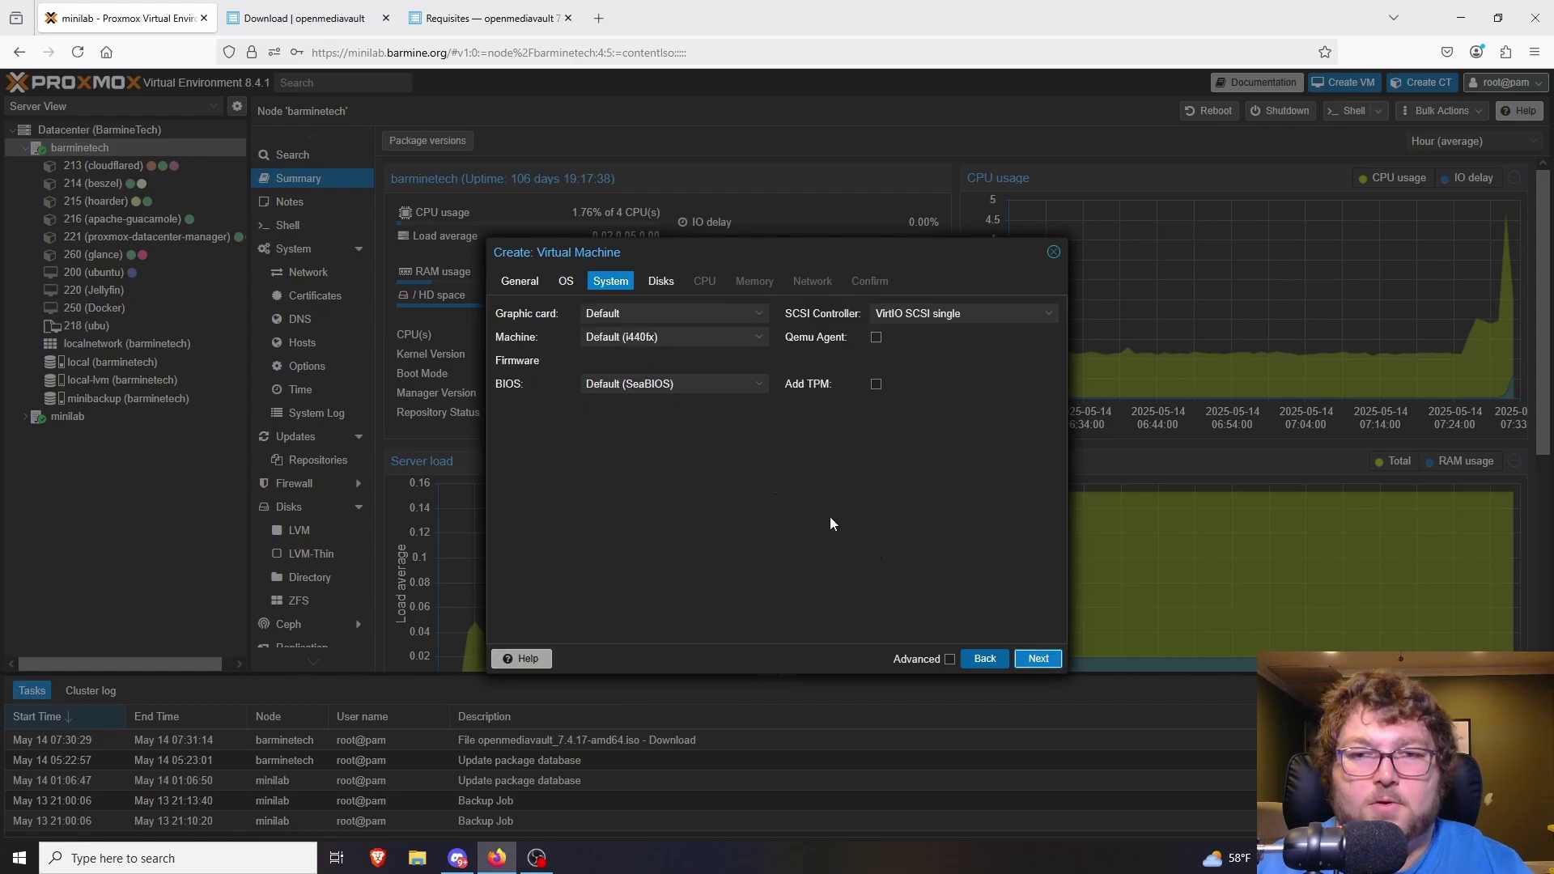
left_click(1039, 658)
left_click_drag(730, 426, 652, 428)
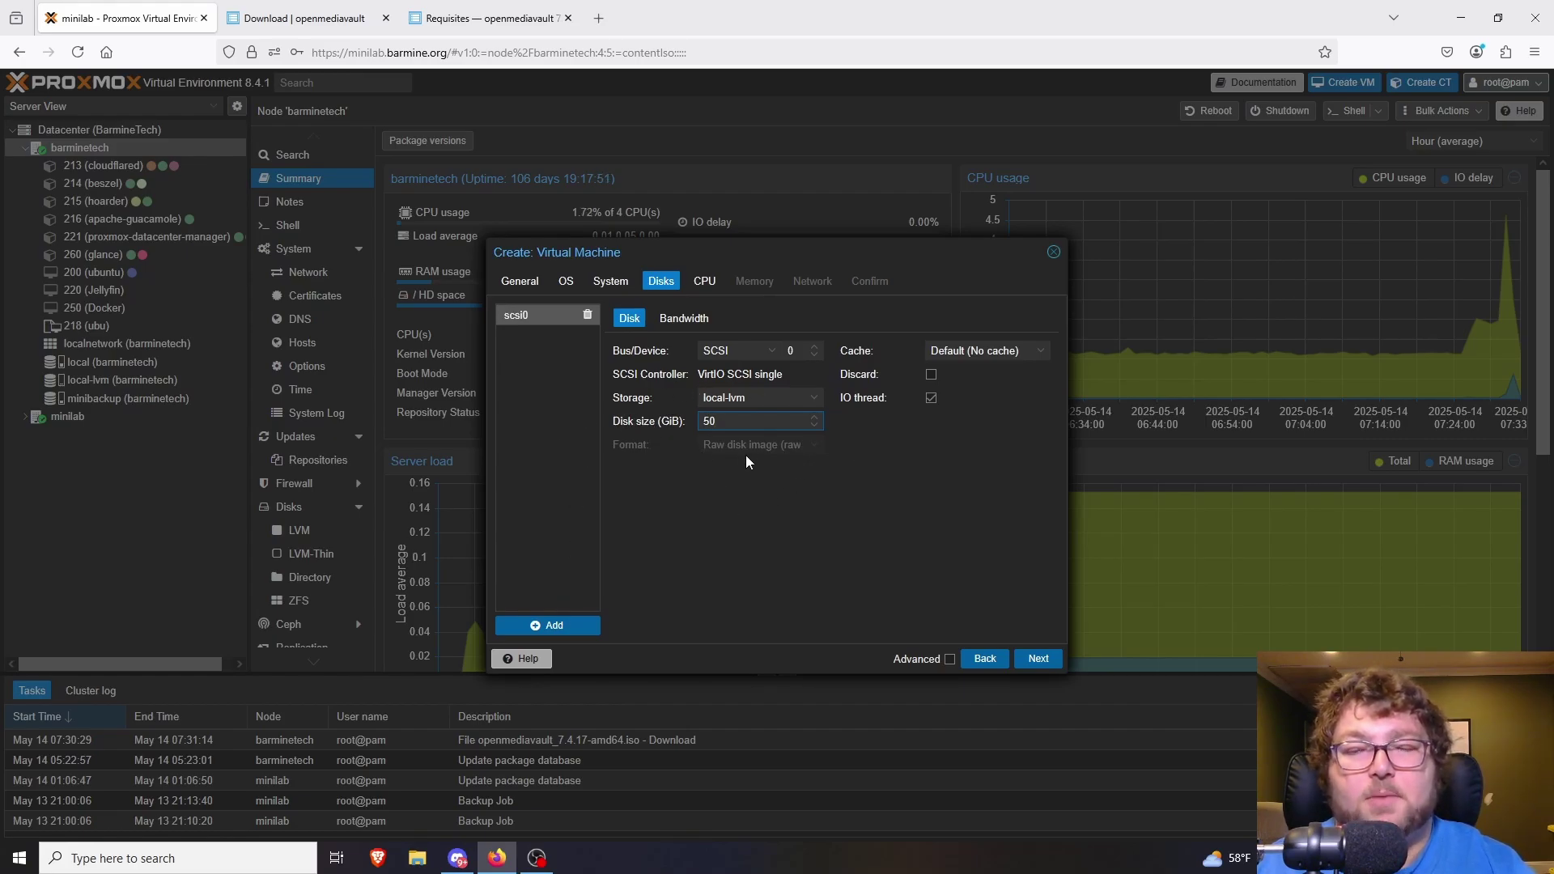
Add a second disk, scsi1, sized 150 GiB.
left_click(550, 627)
left_click(554, 339)
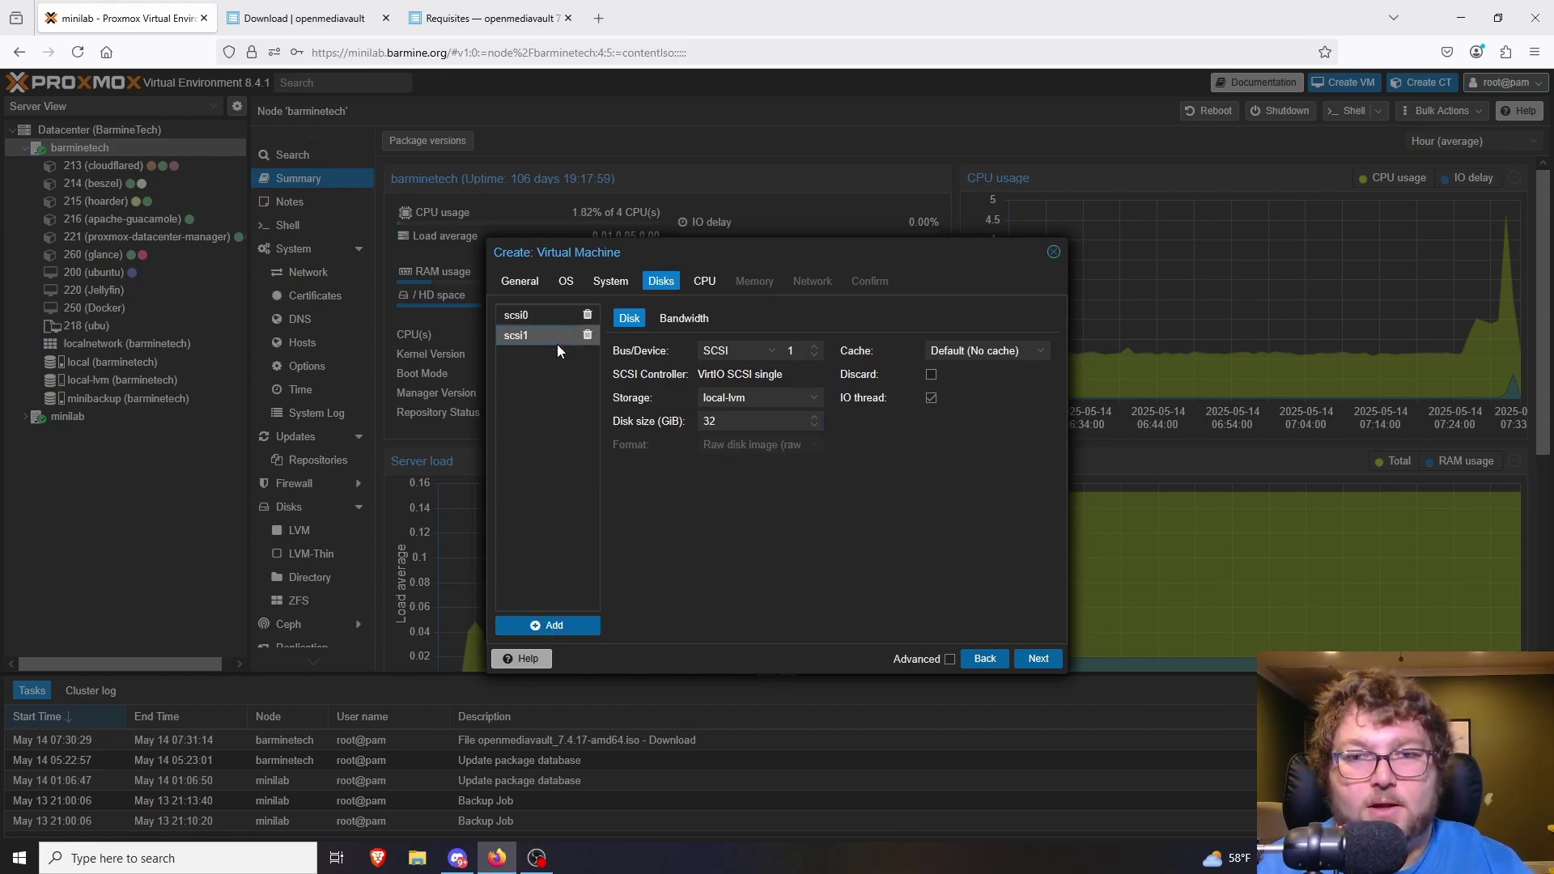
left_click_drag(764, 428, 609, 423)
type("150")
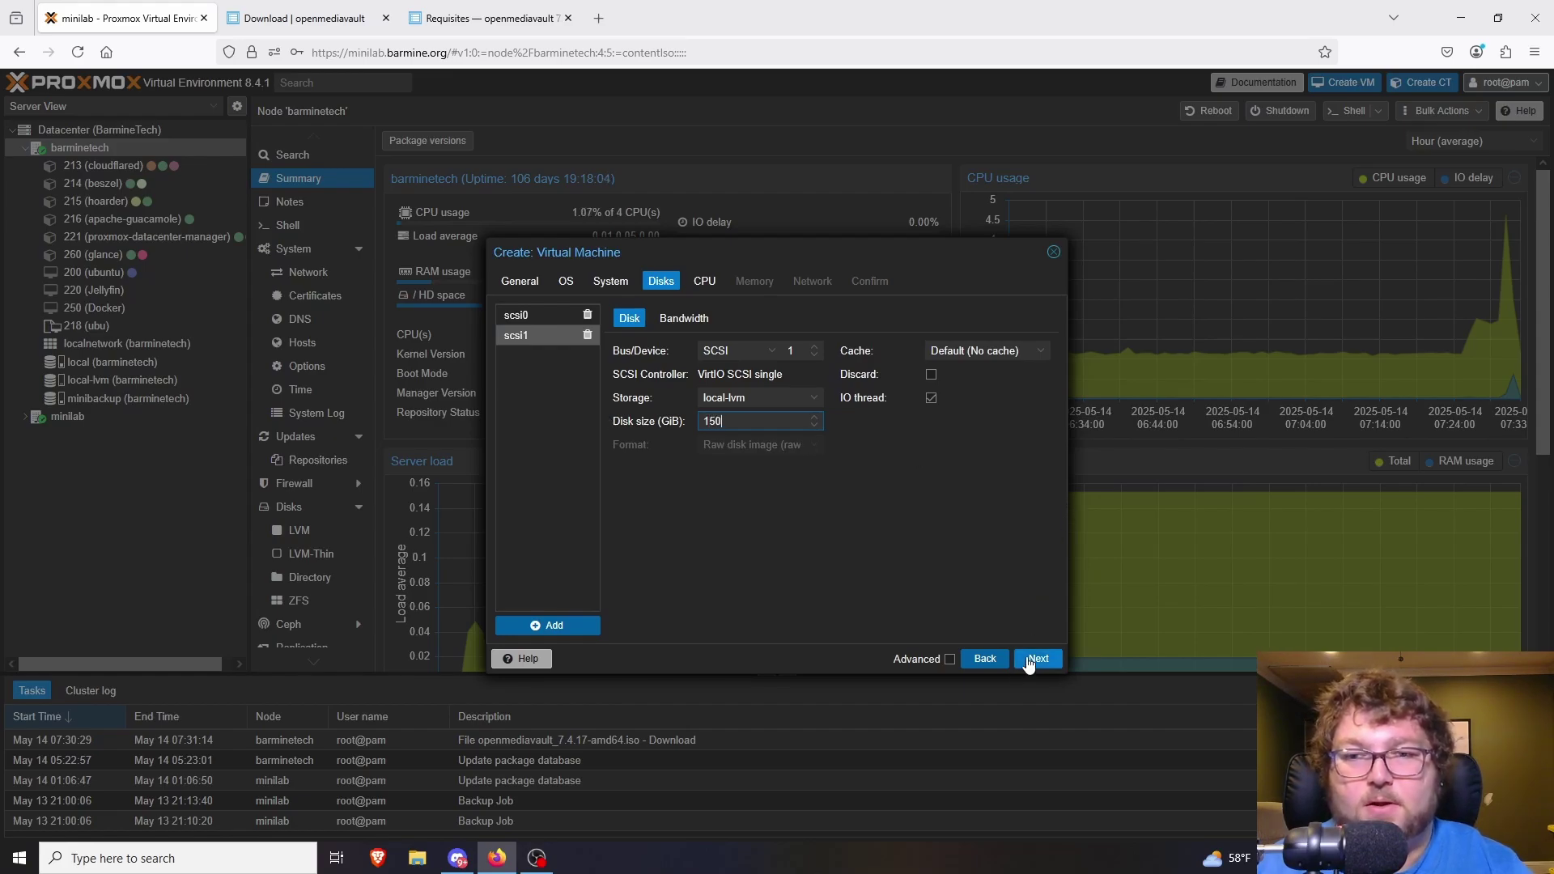
Set 2 CPU cores, keep 2048 MiB memory and default network, and finish creating the VM.
left_click(1039, 659)
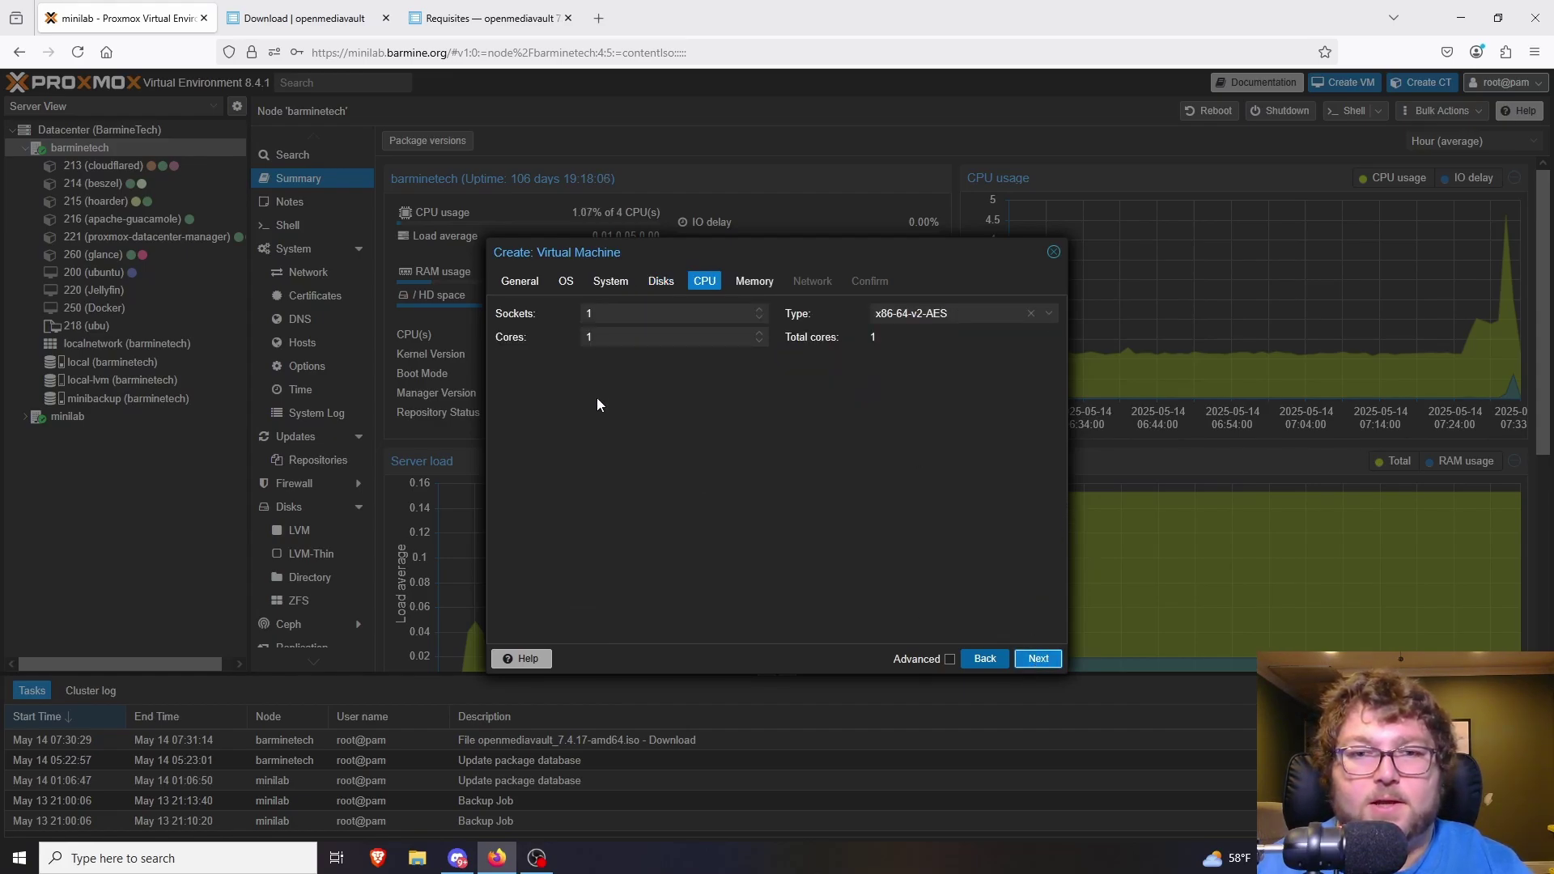
left_click_drag(597, 341, 532, 340)
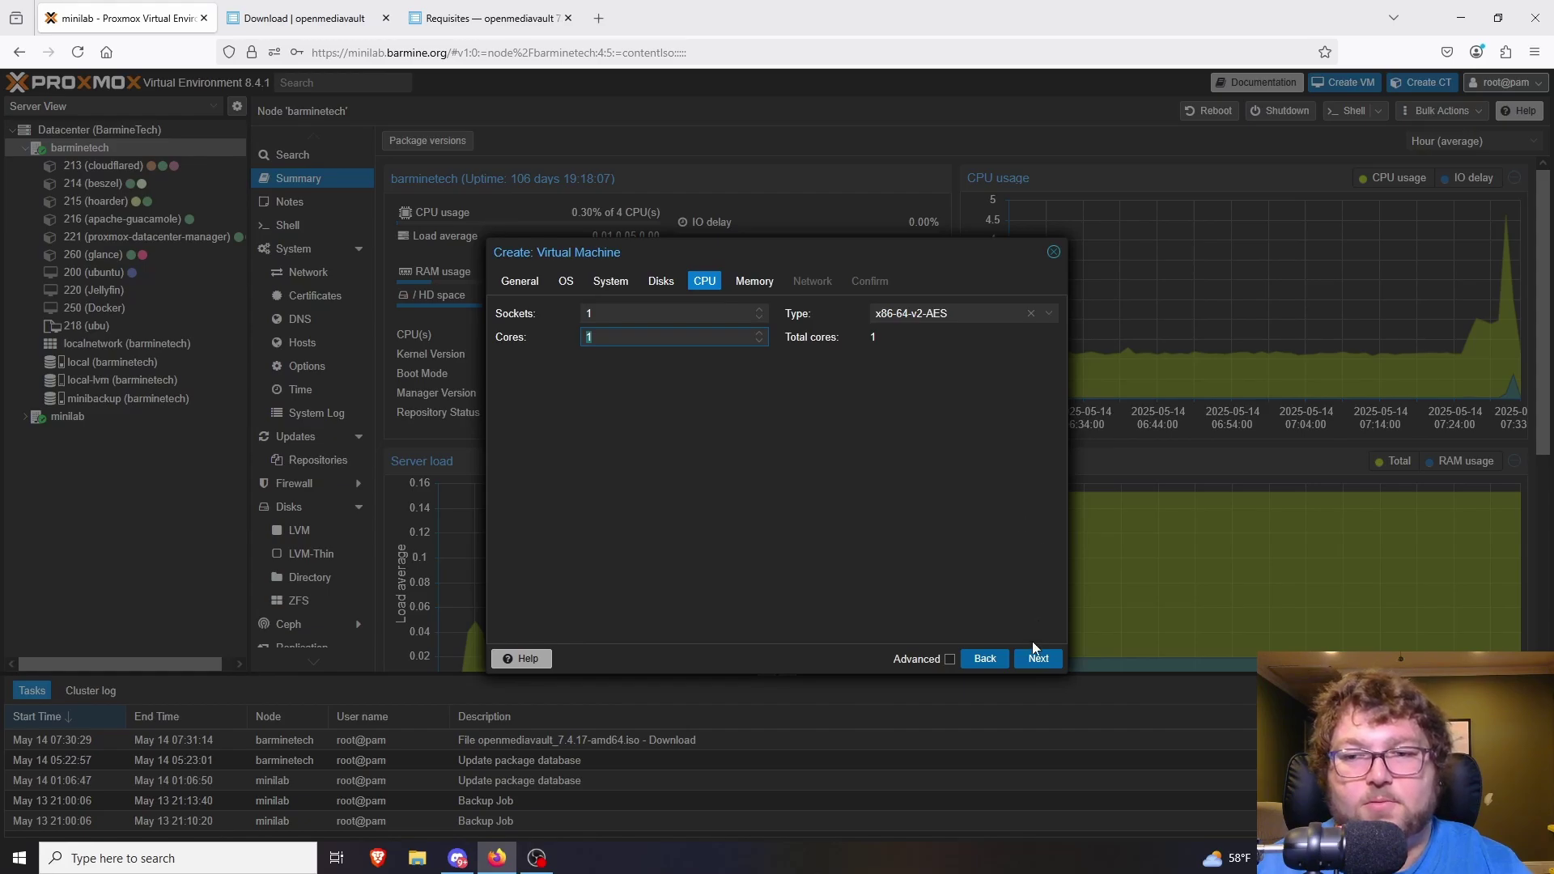
type("2")
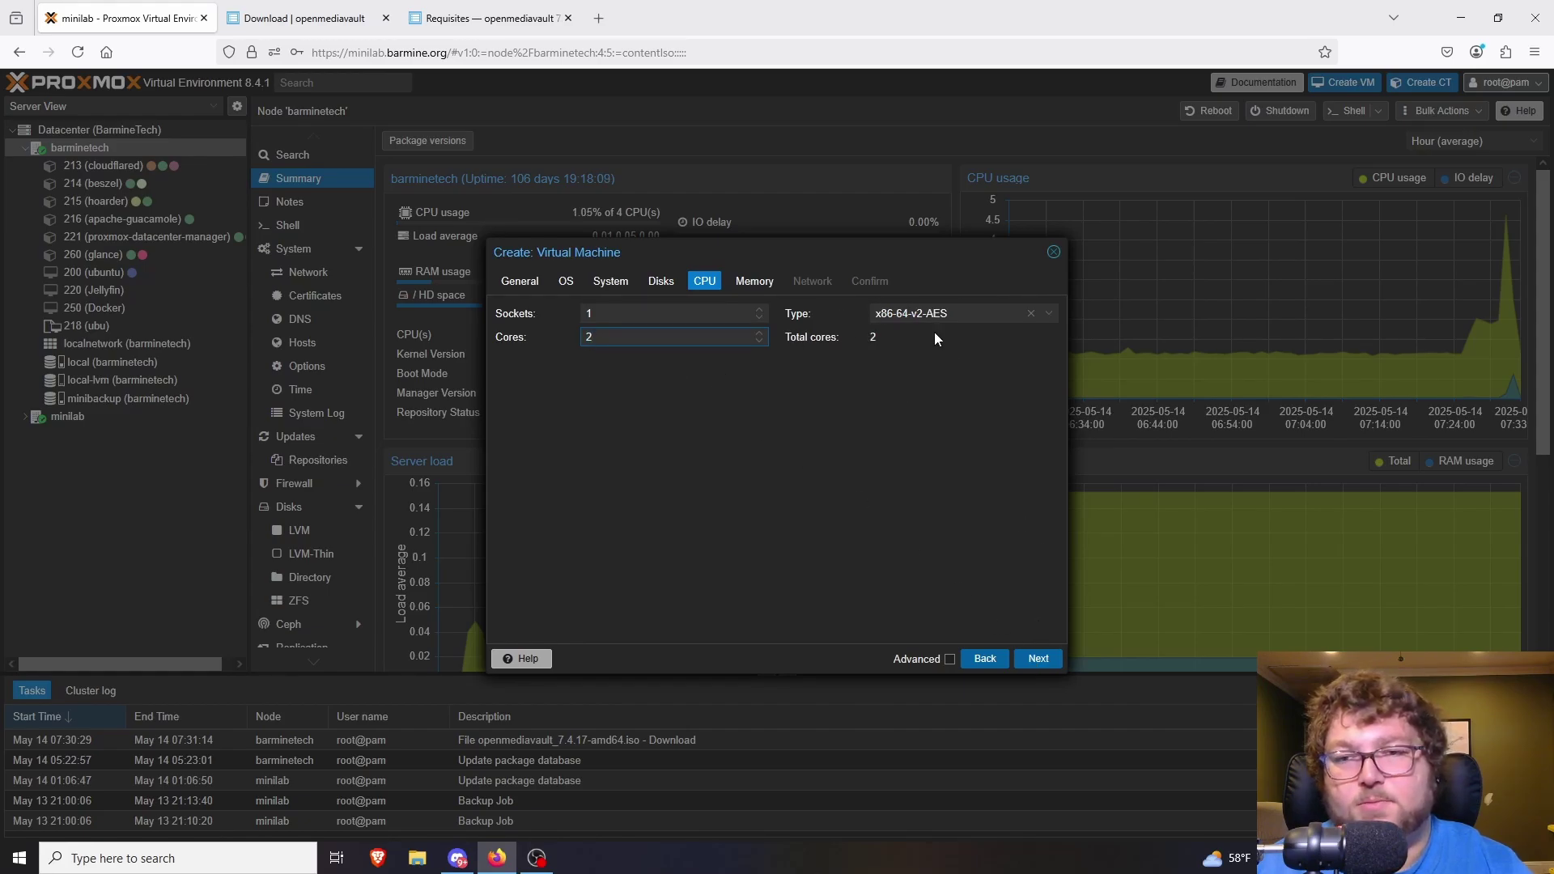
left_click(1039, 660)
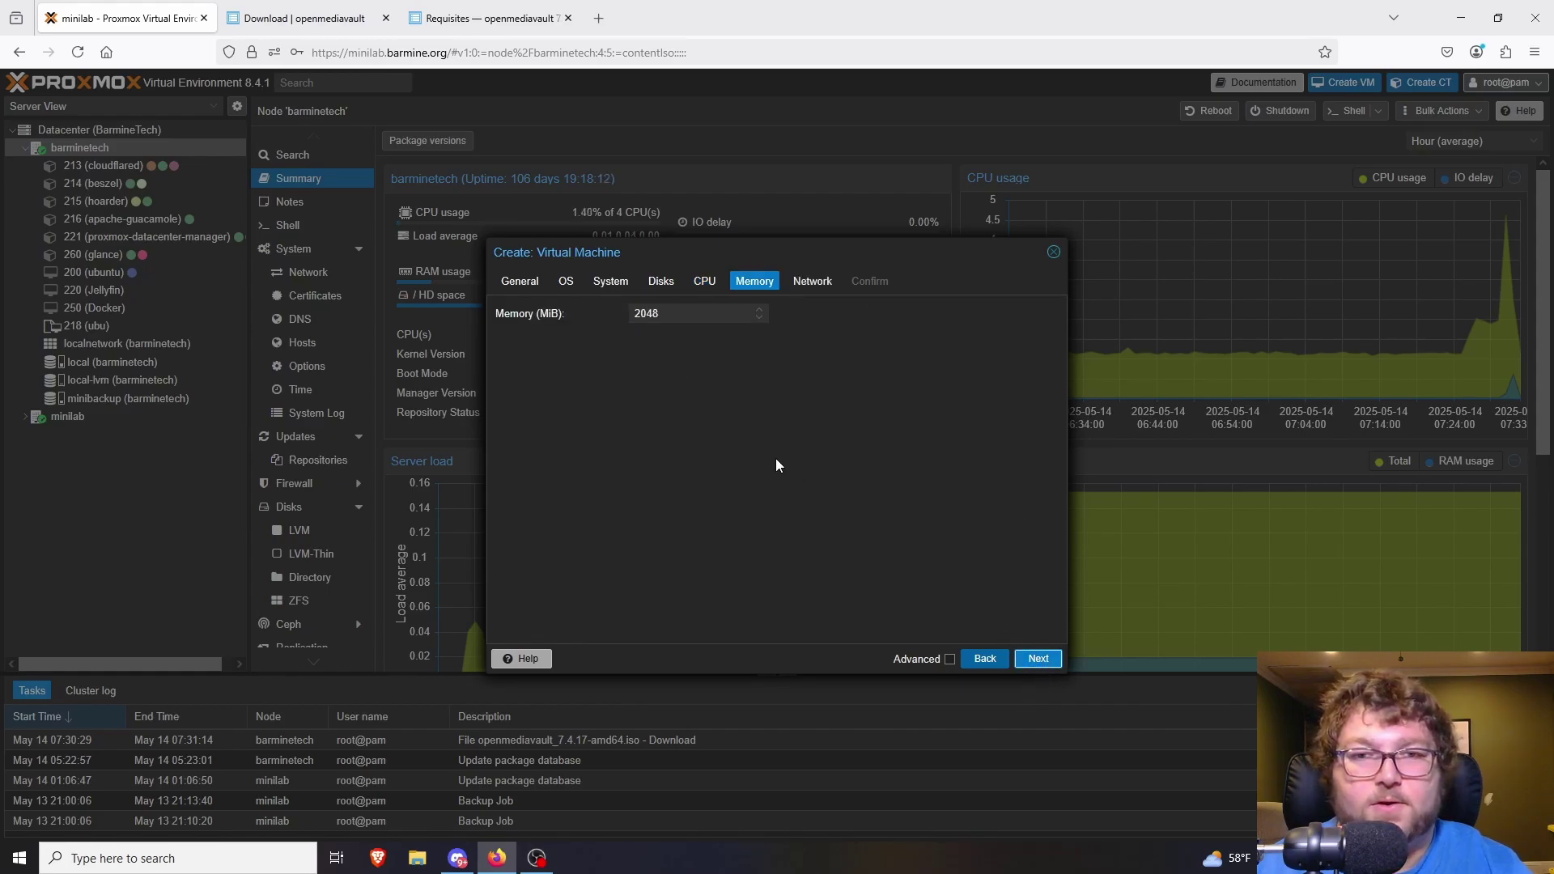
left_click(1037, 658)
left_click(1037, 659)
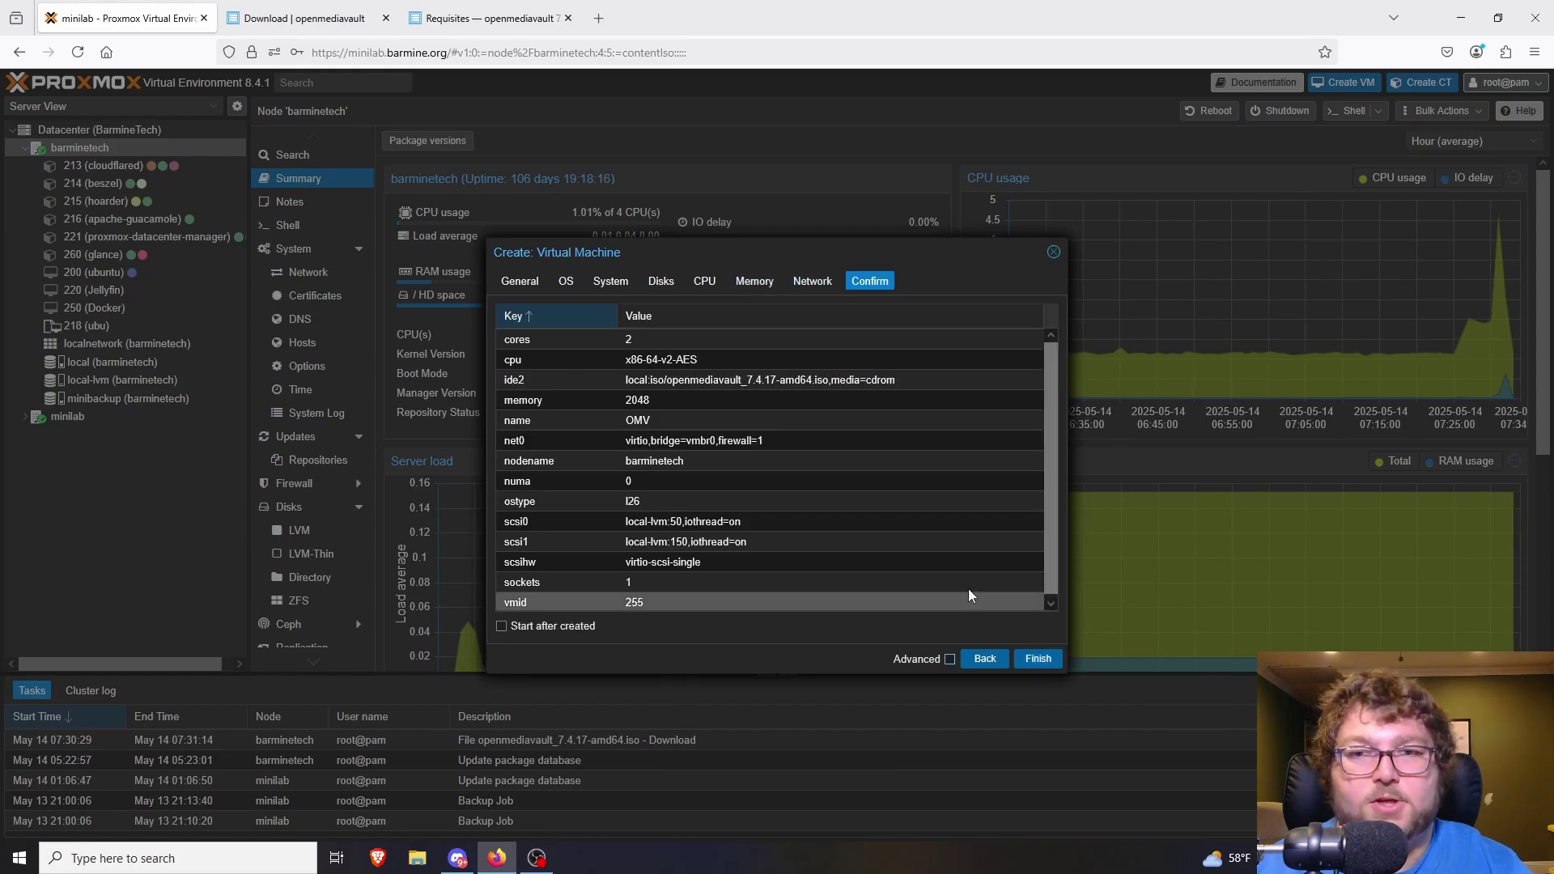
left_click(1037, 659)
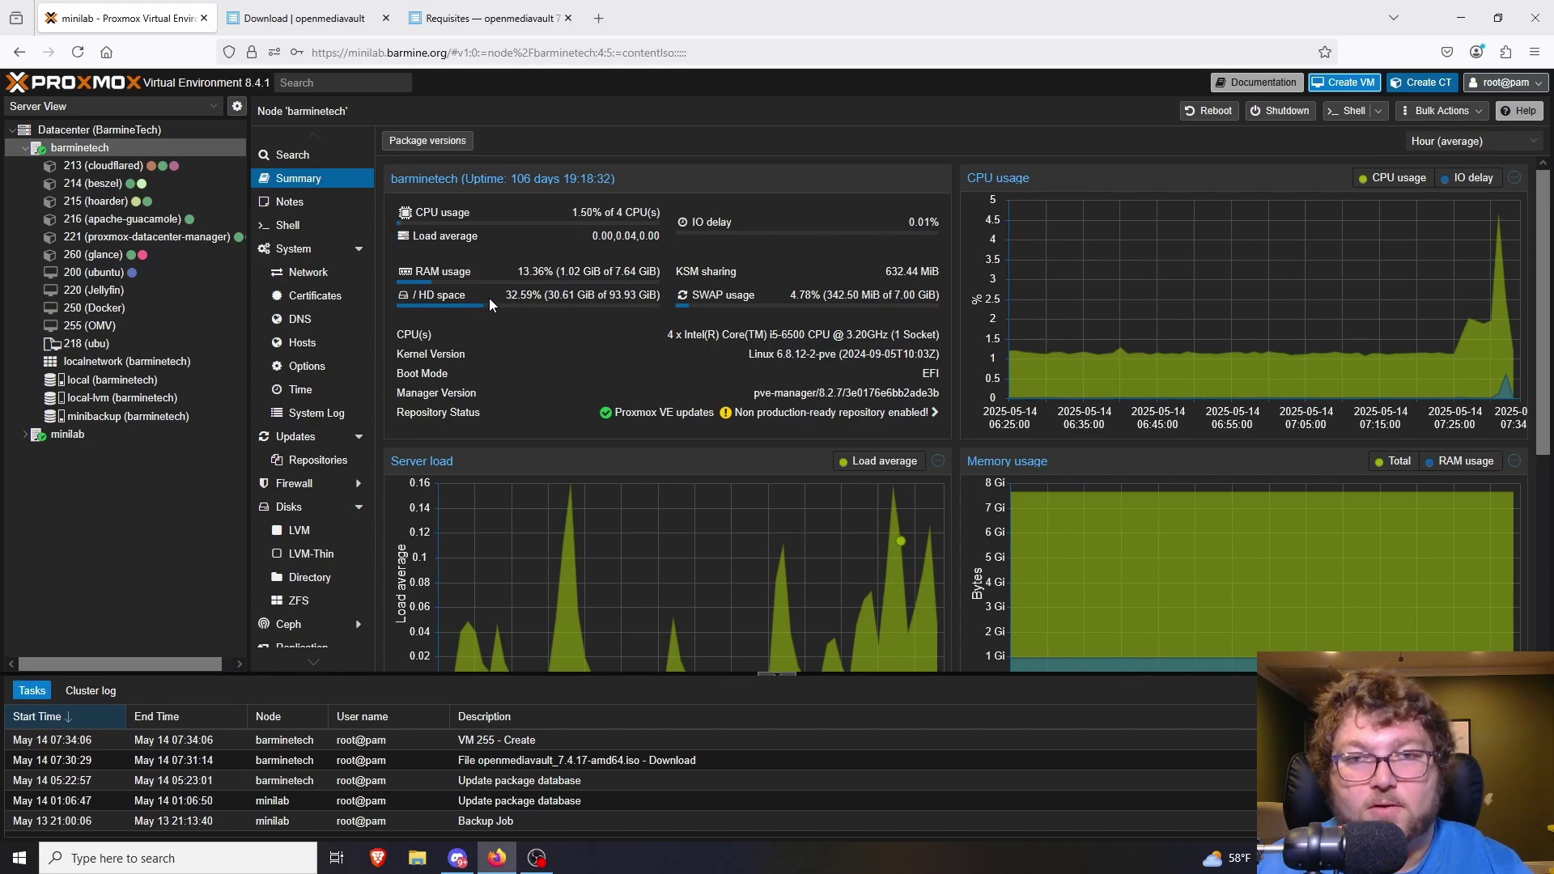
Start VM 255 (OMV) from its console, then enlarge and reposition the noVNC window.
left_click(105, 328)
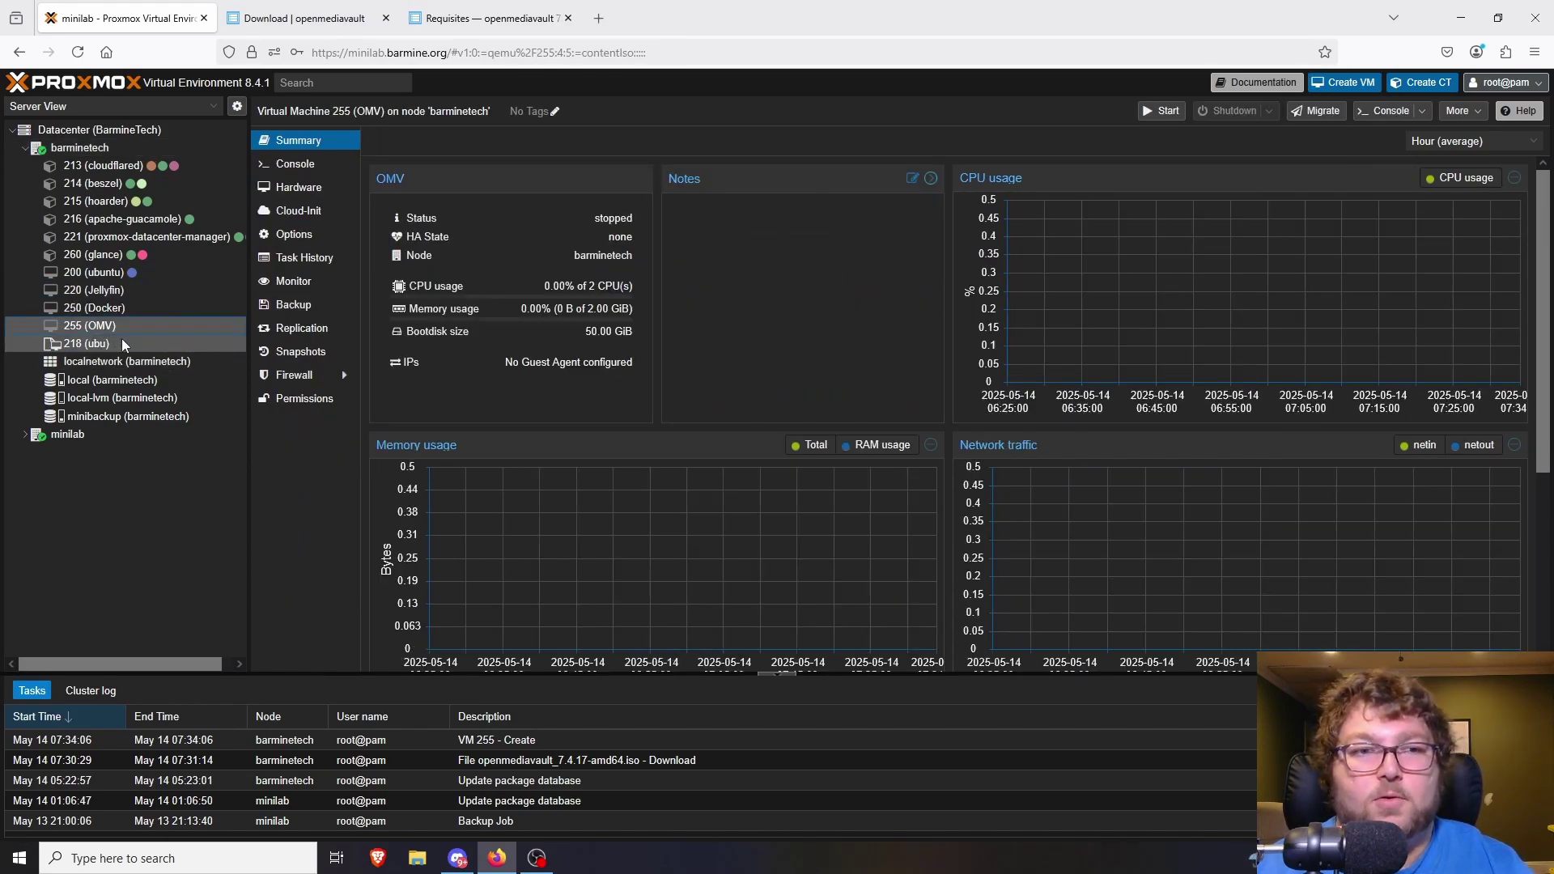
right_click(110, 324)
left_click(138, 489)
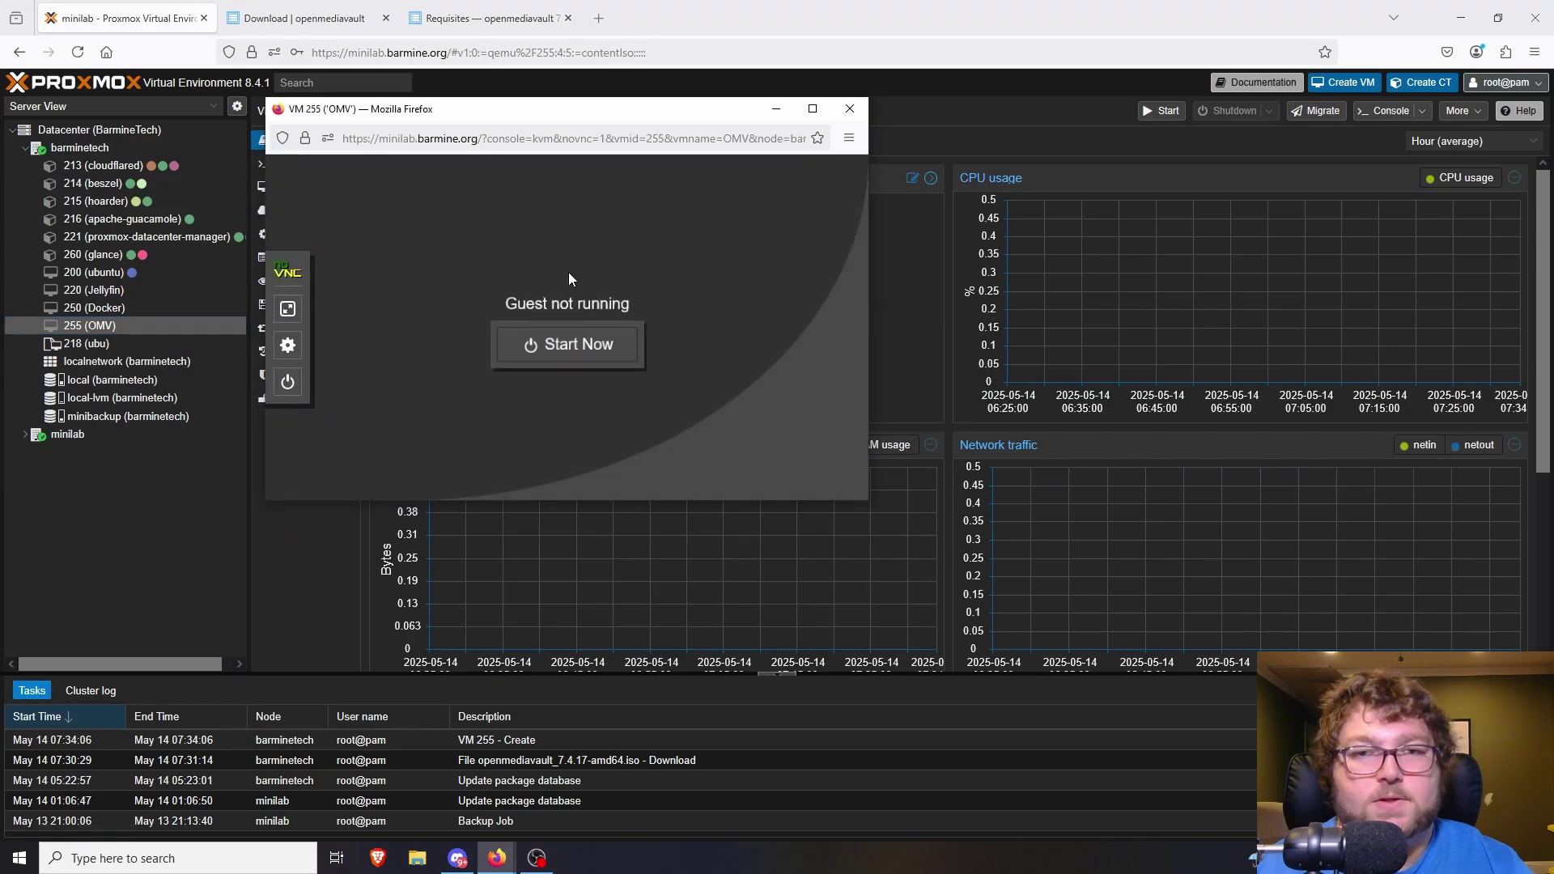
left_click(566, 344)
left_click_drag(868, 500, 1231, 682)
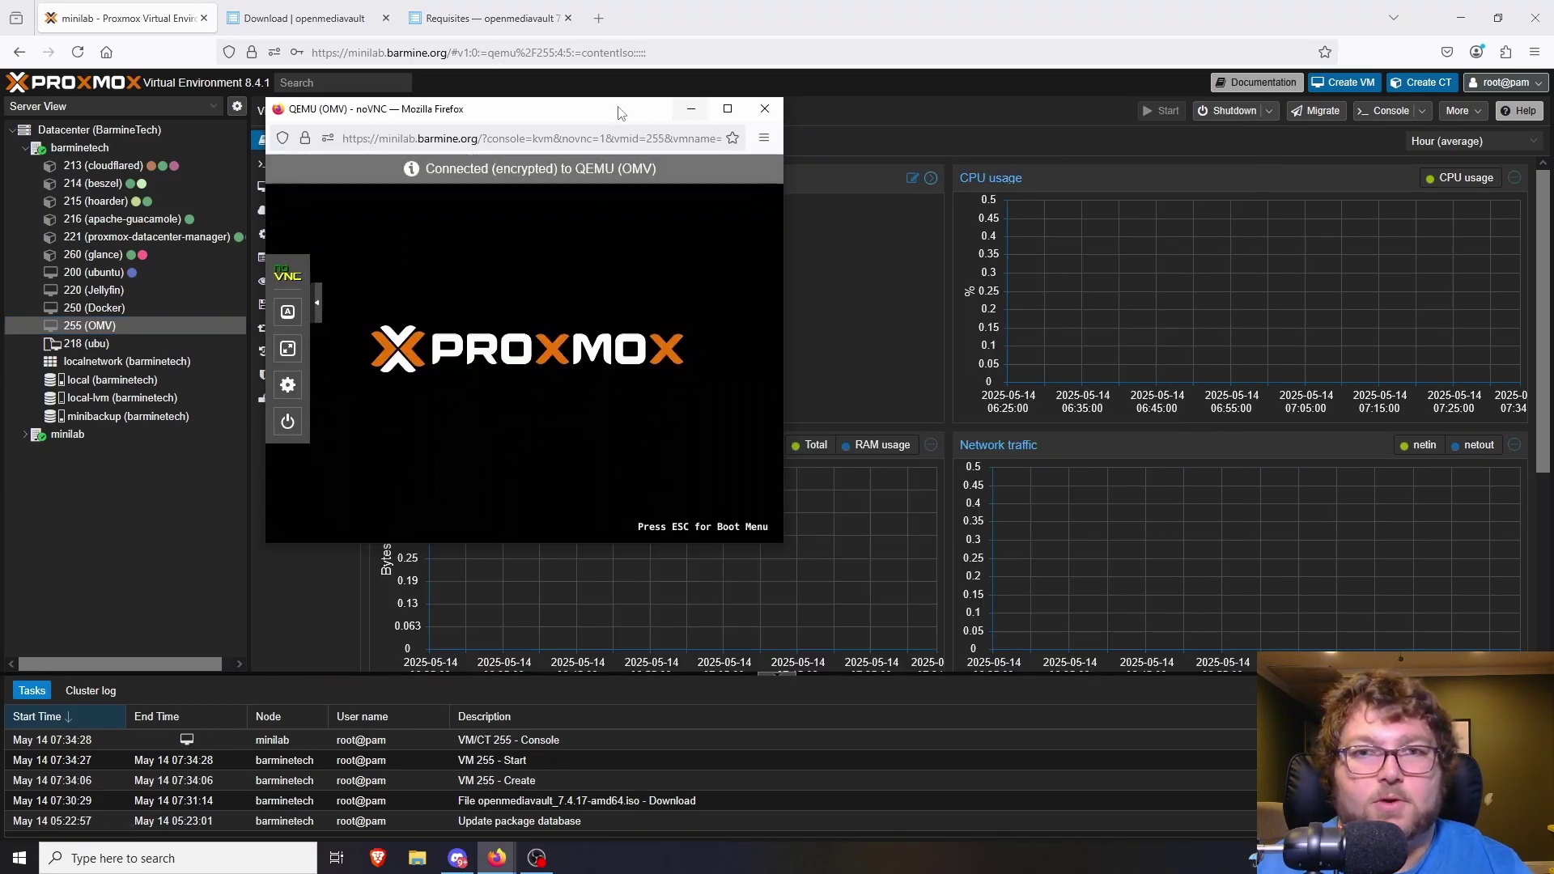
left_click_drag(621, 111, 720, 97)
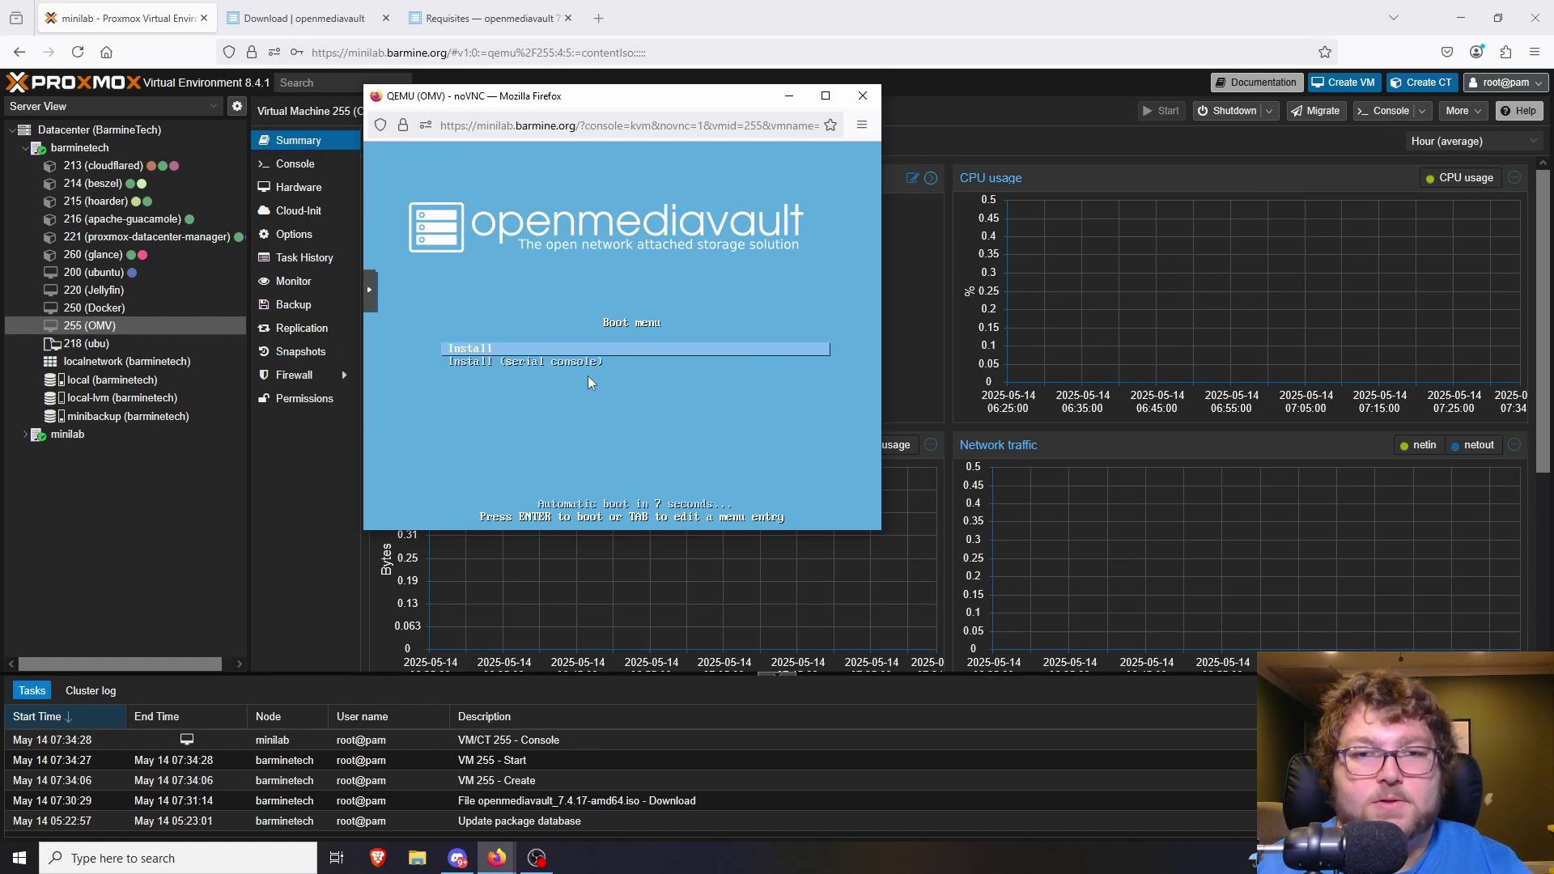
Start the install and accept English, United States and the American English keyboard.
key("Return")
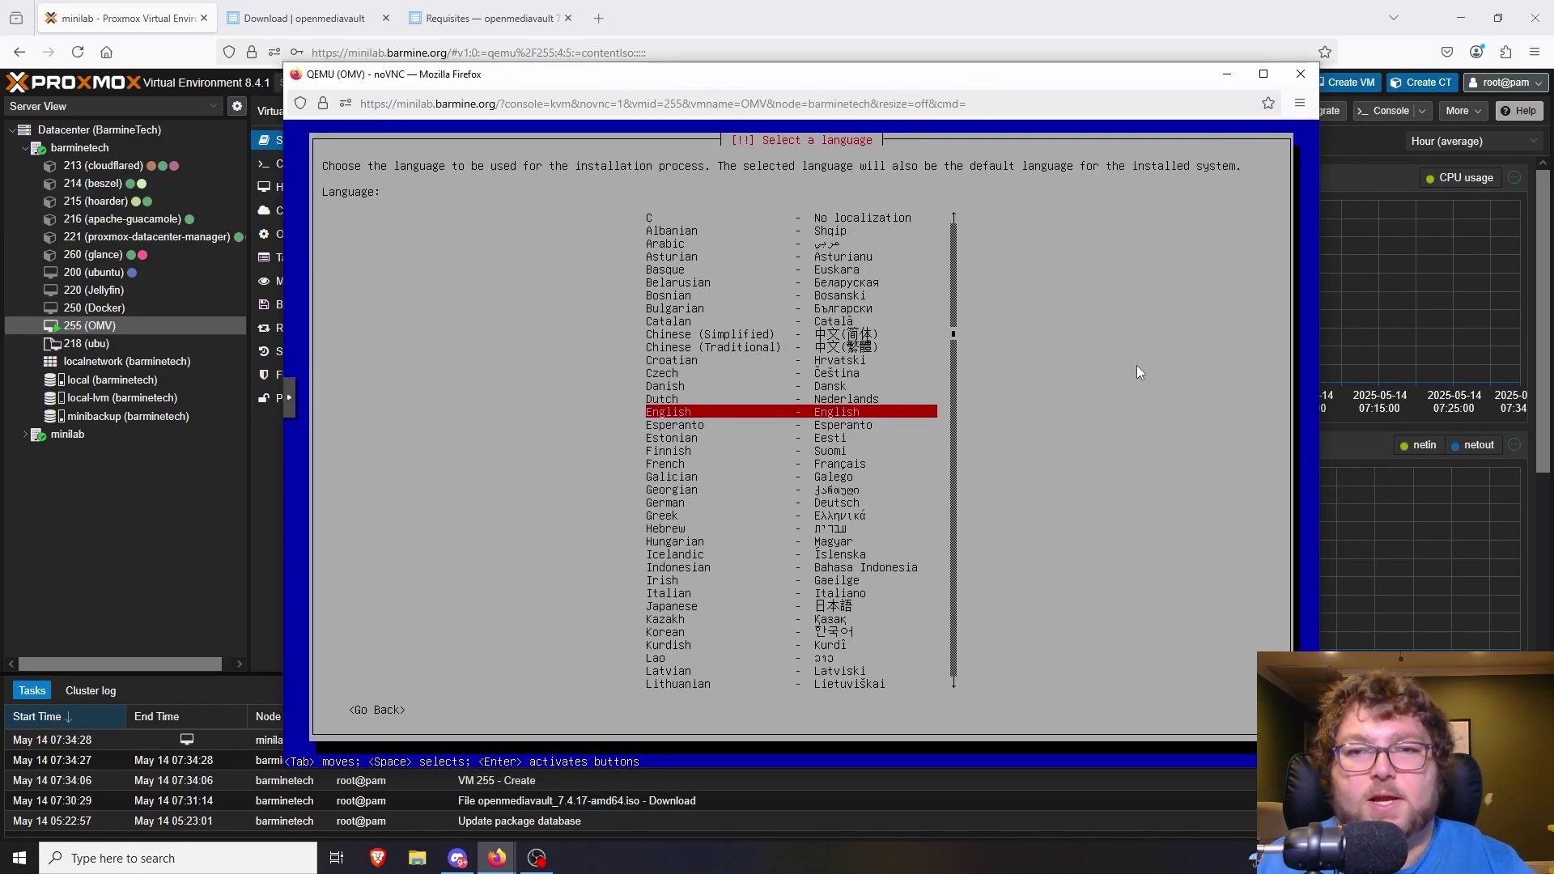
key("Return")
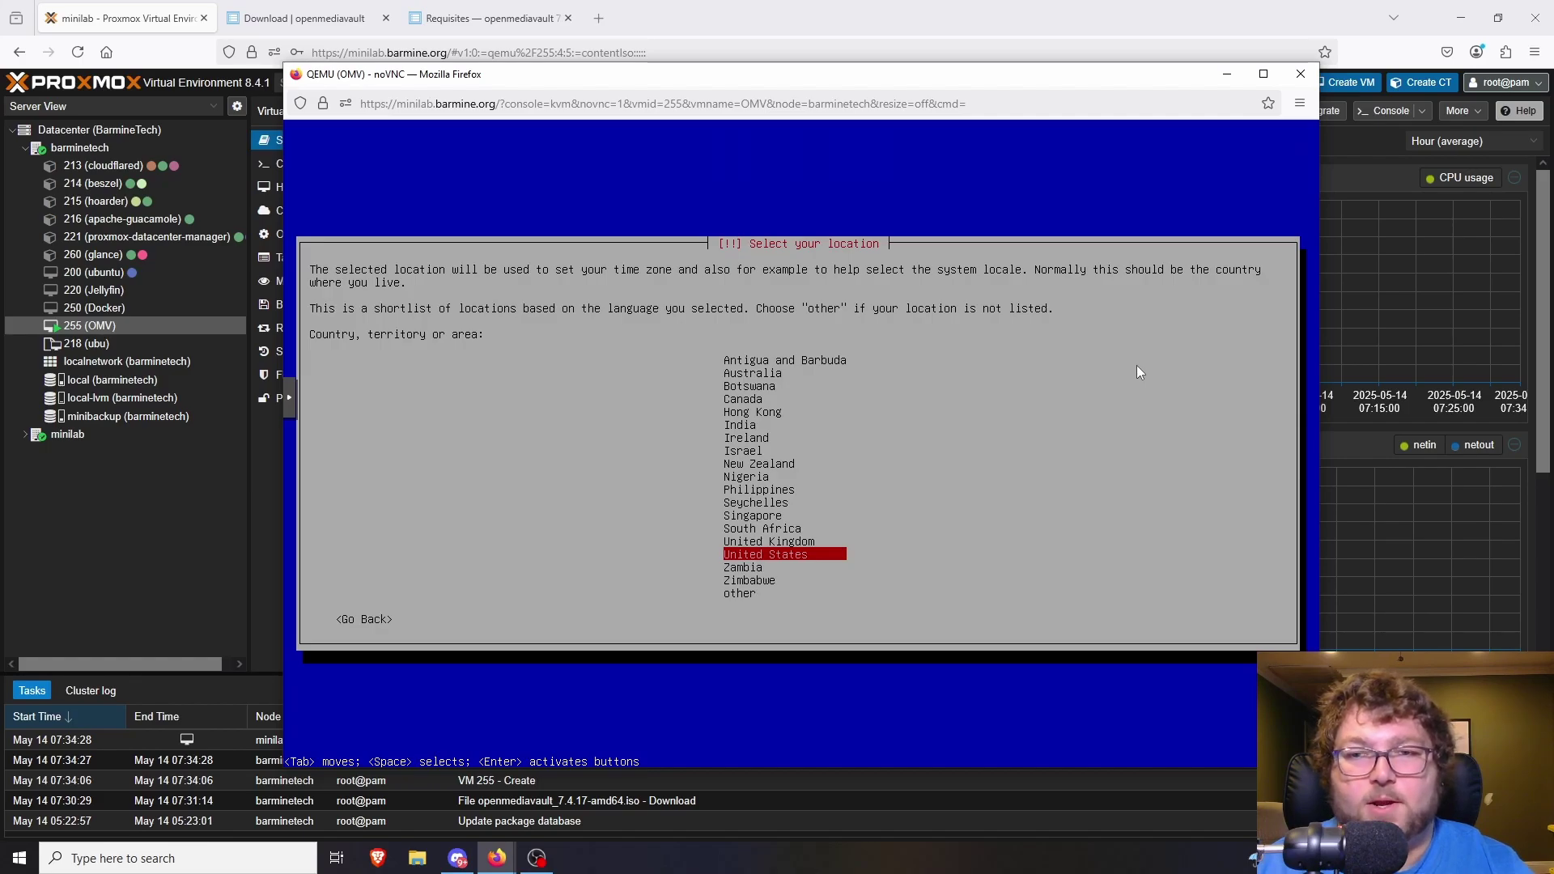
key("Return")
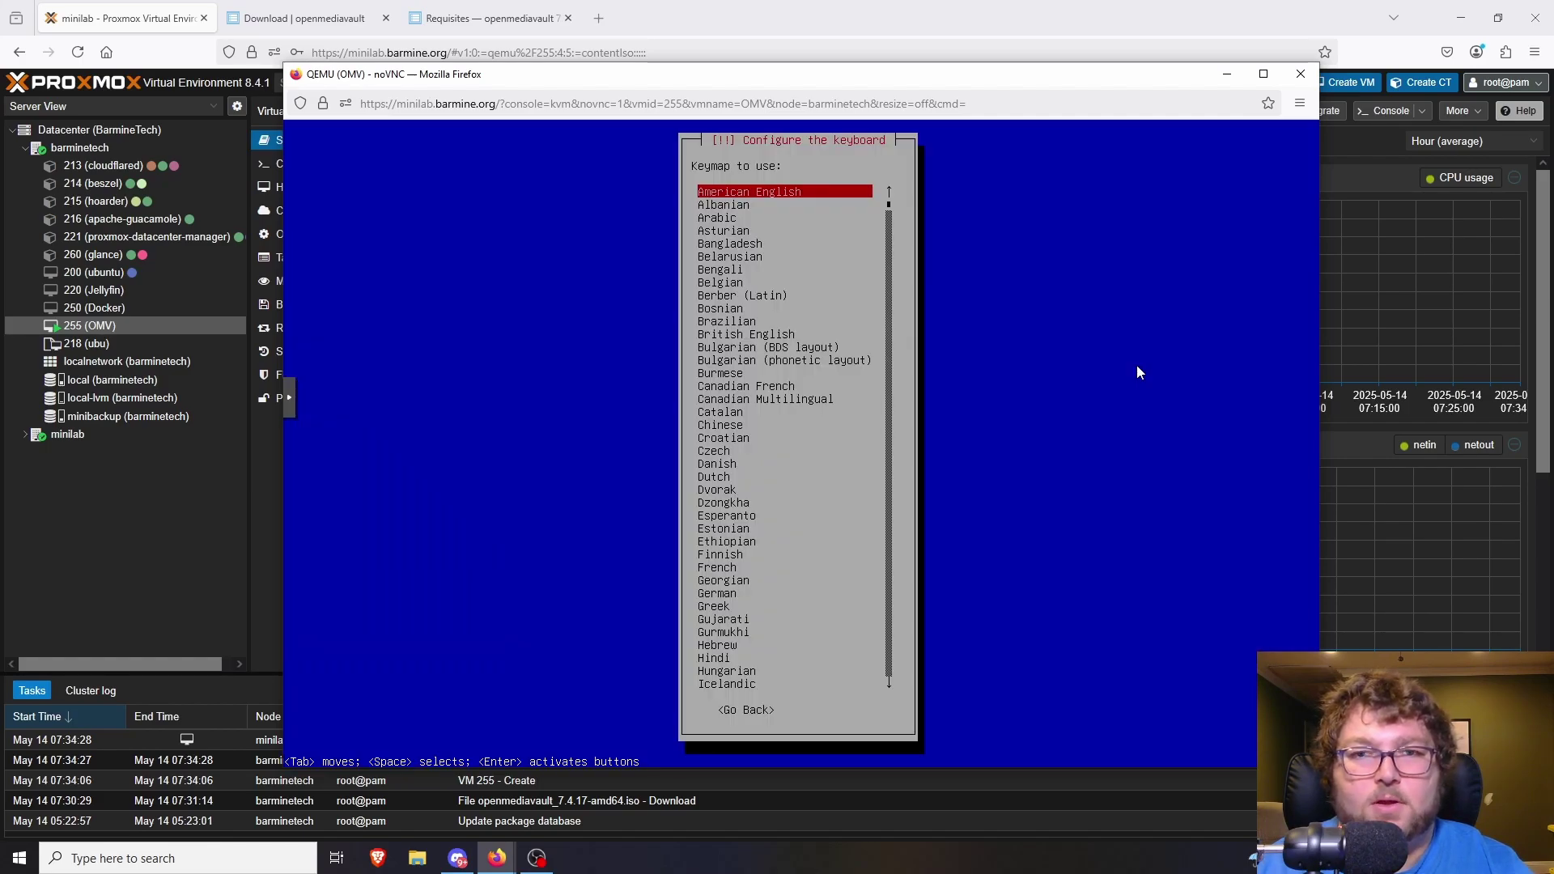
key("Return")
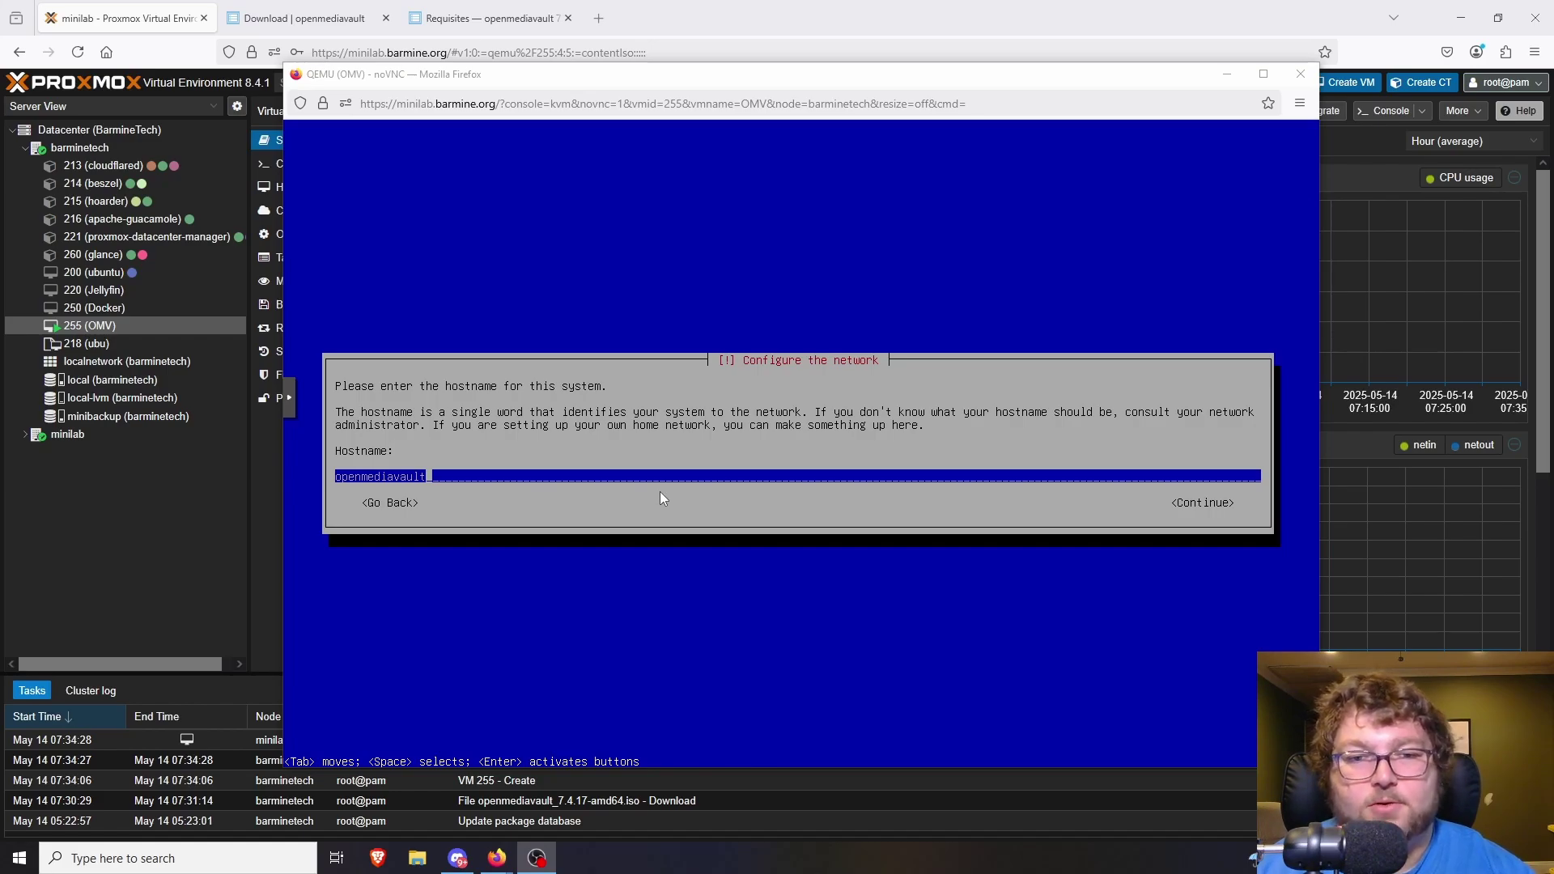
Accept hostname openmediavault and domain name local in the installer.
left_click(659, 493)
key("Tab")
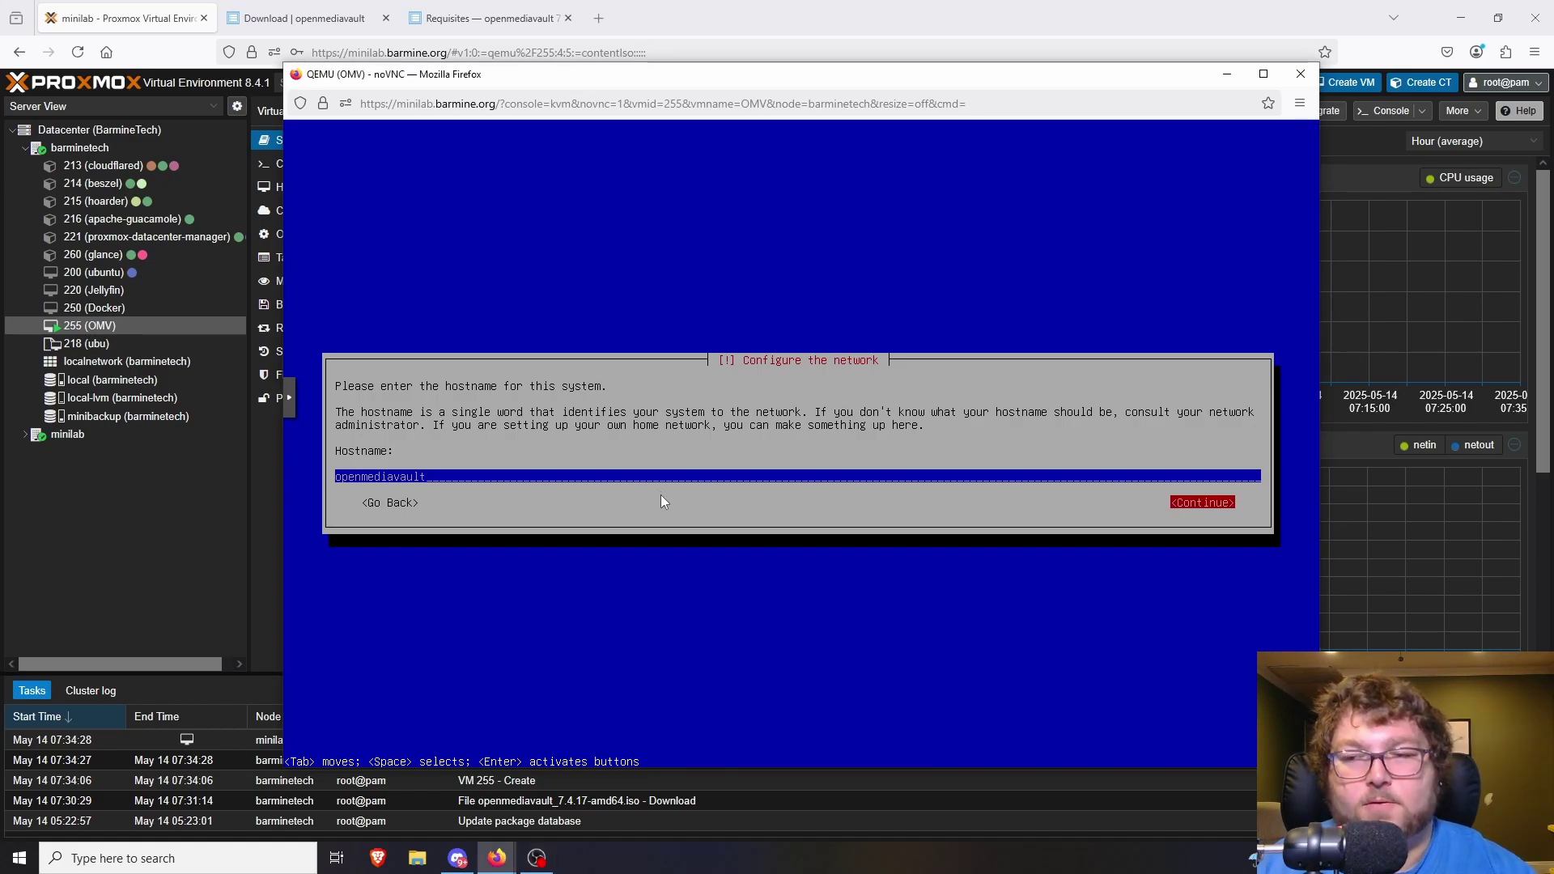
key("Return")
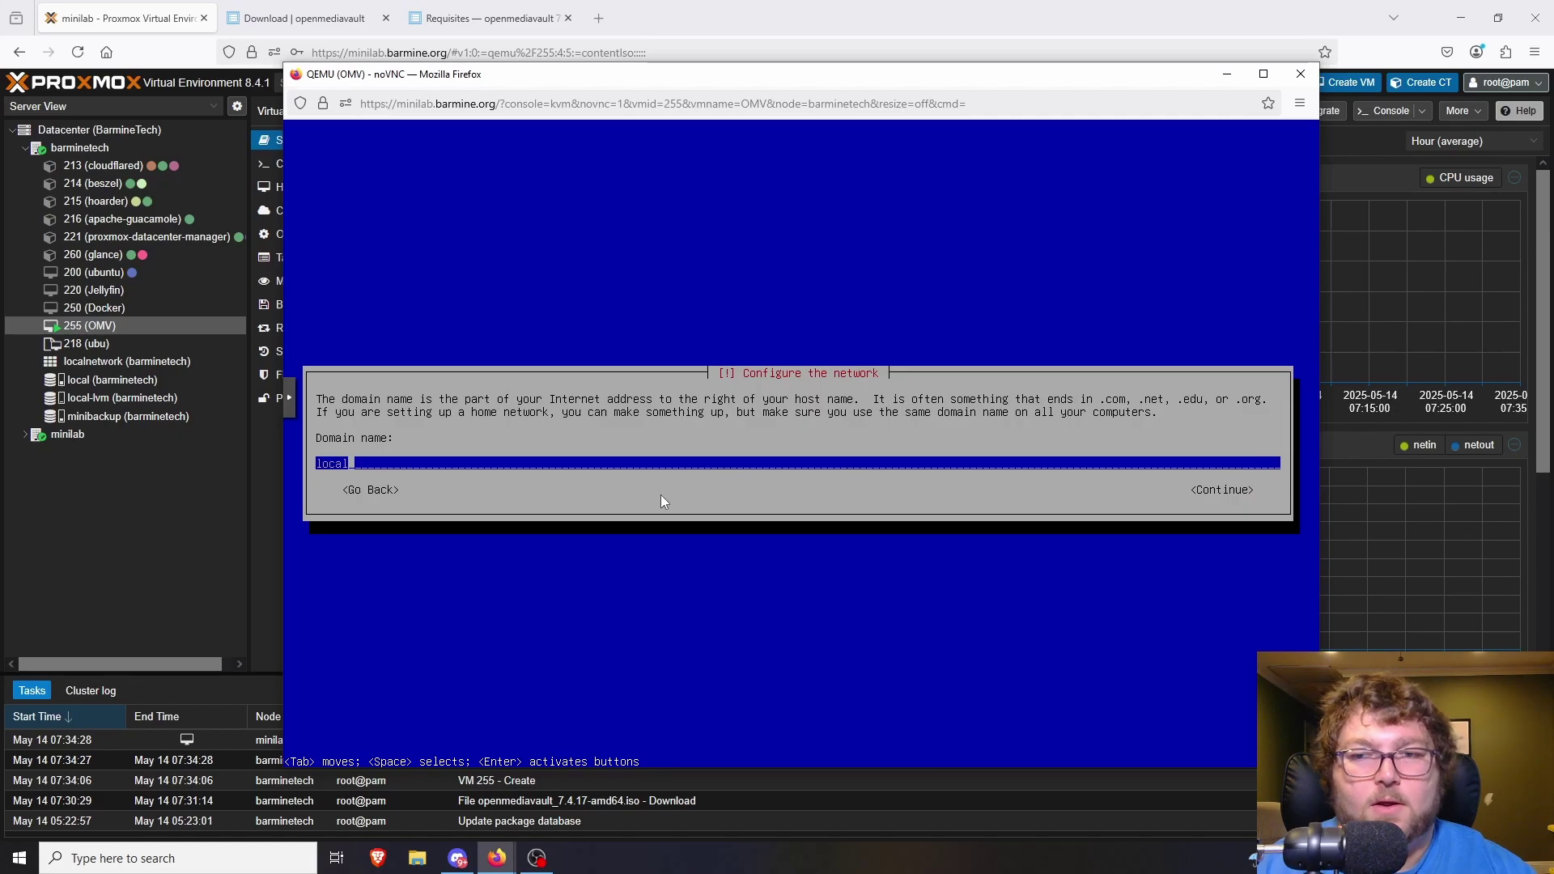
key("Tab")
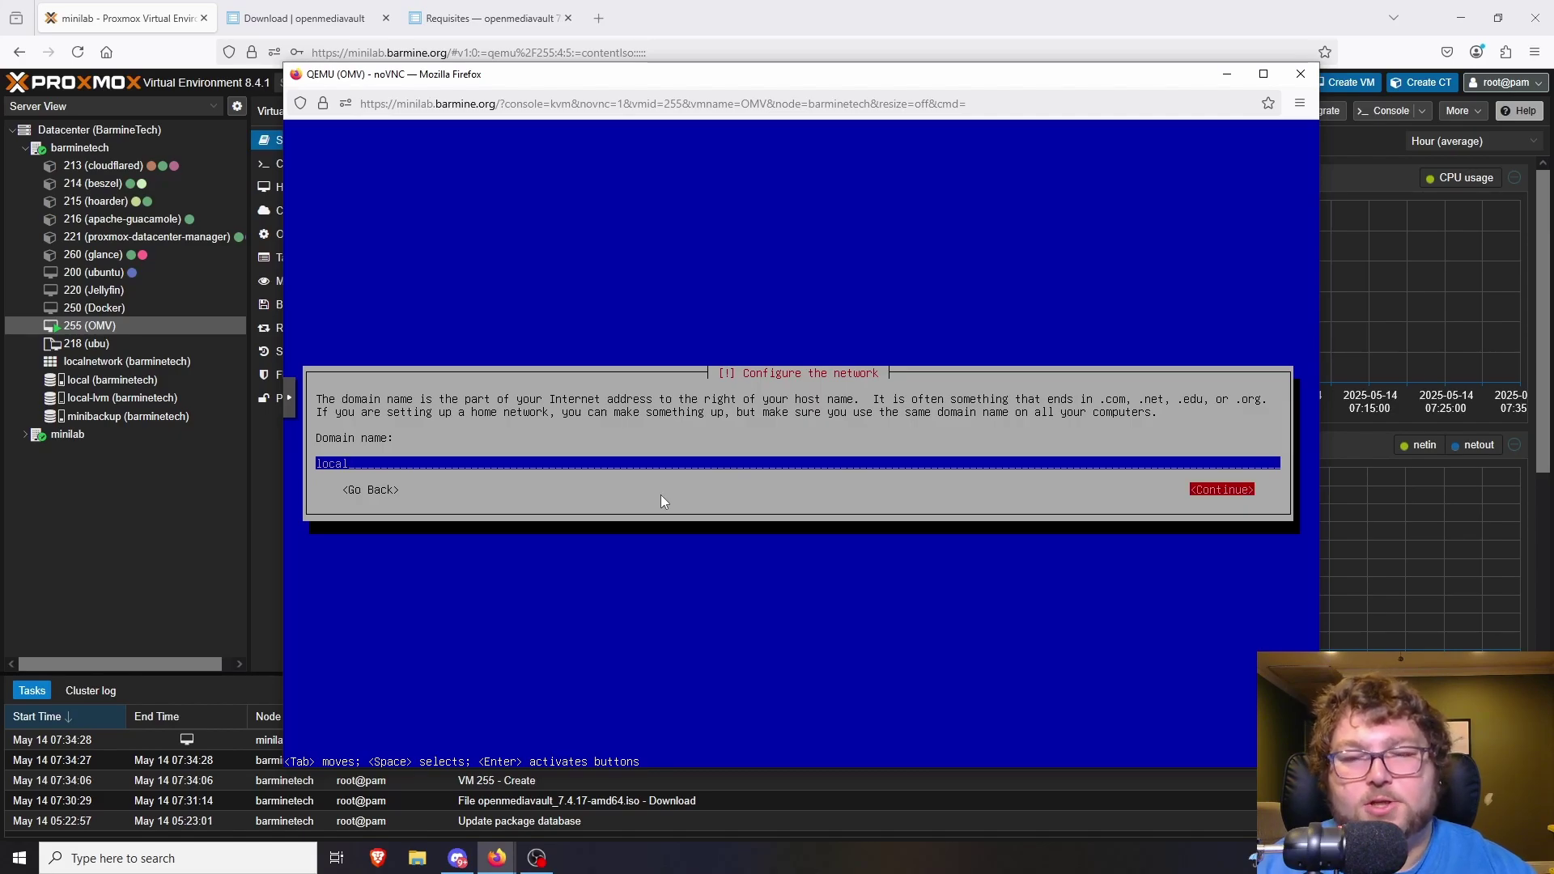
key("Return")
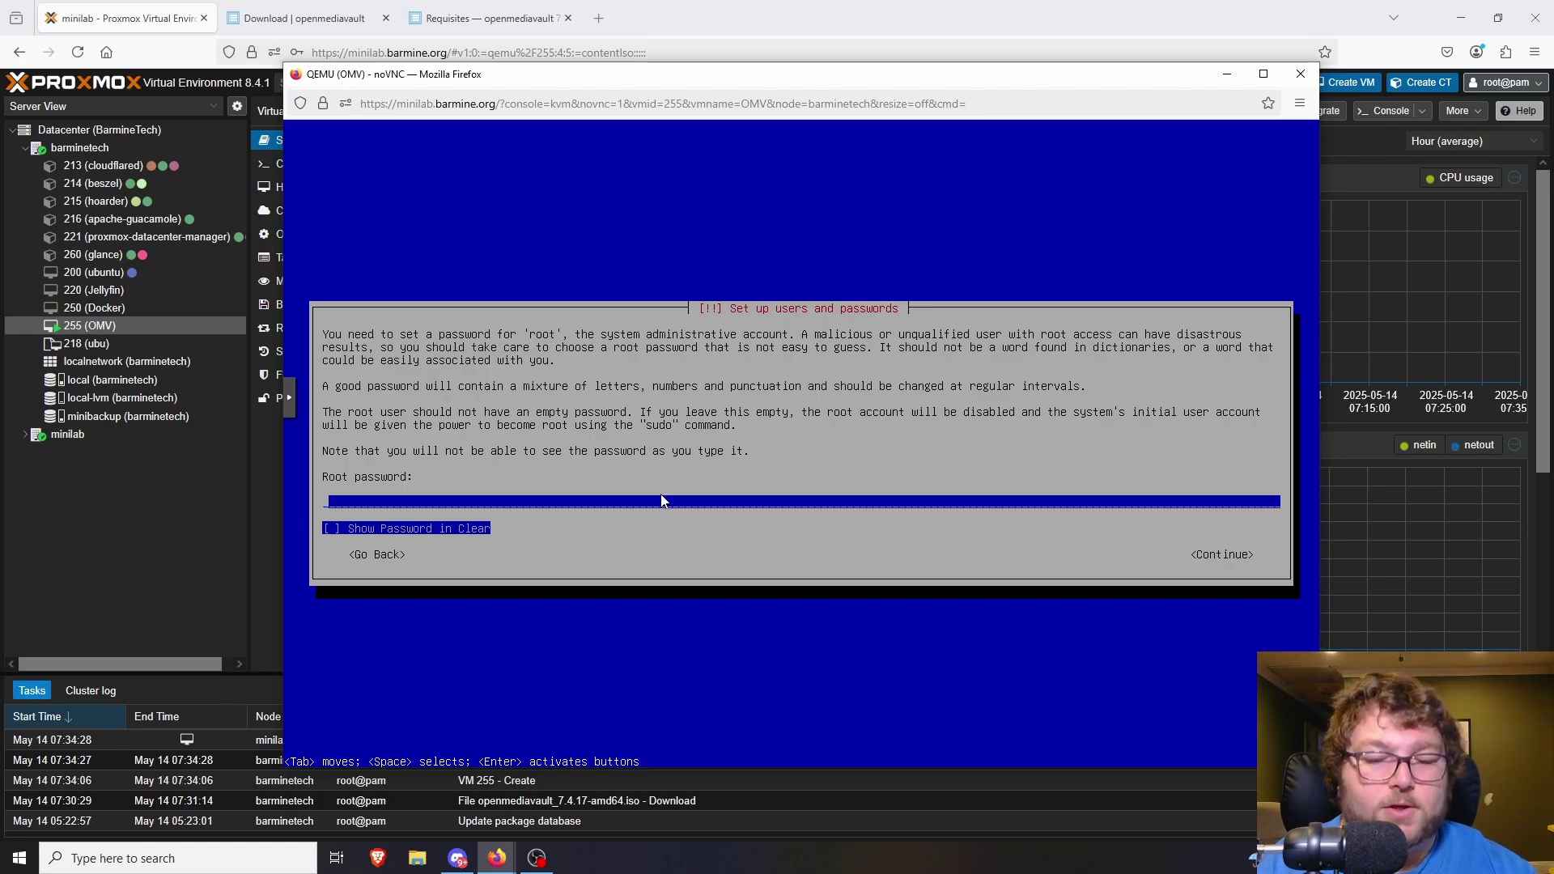
Set and confirm the root password, then choose the Eastern time zone.
type("********")
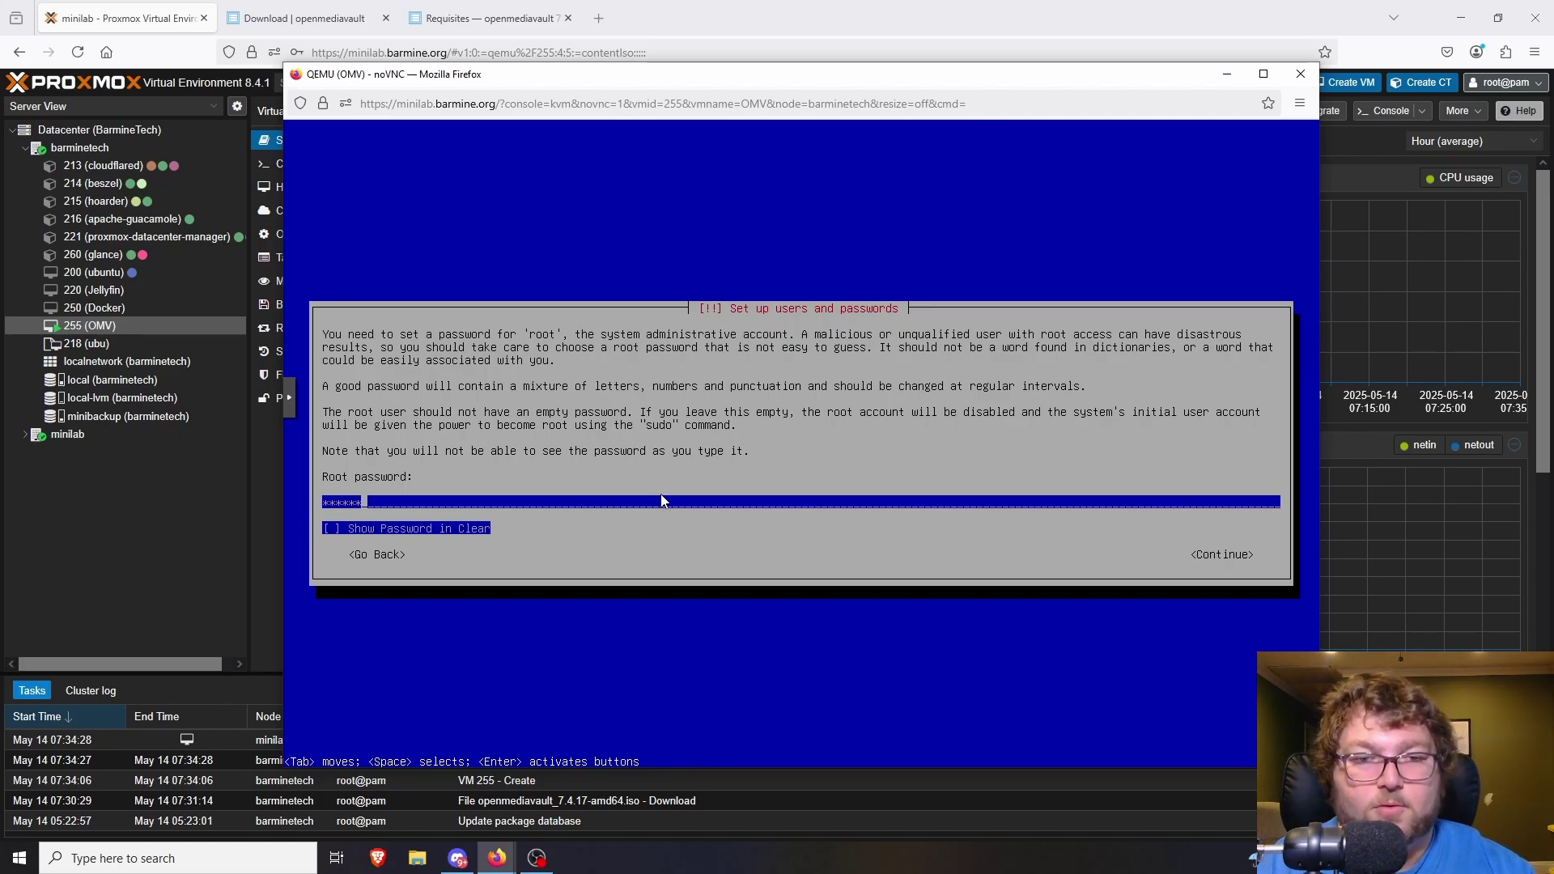
key("Return")
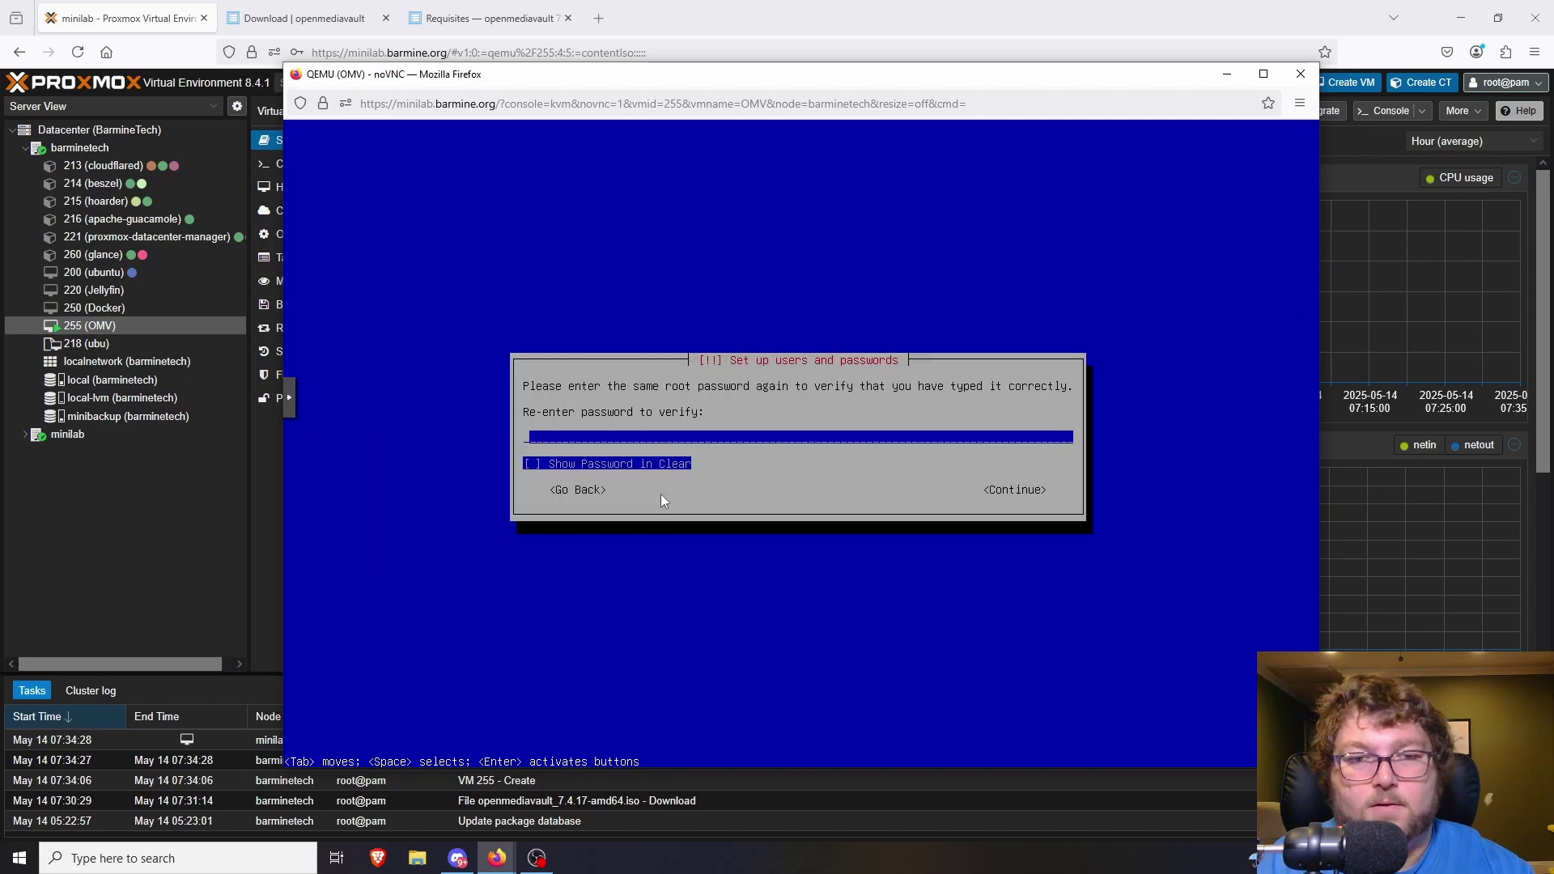
type("*****")
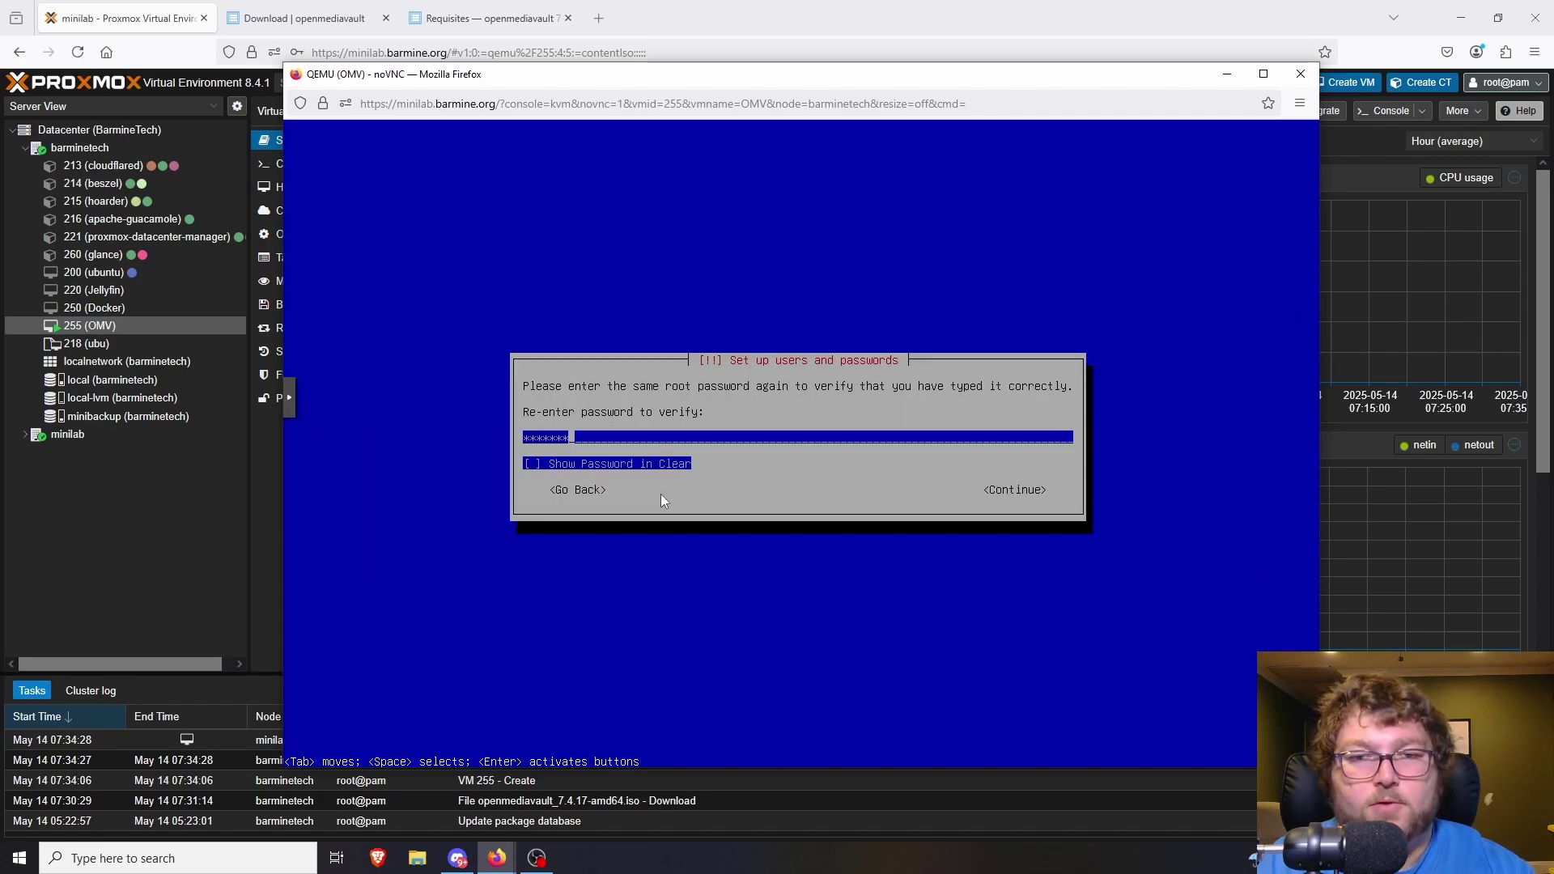
type("***")
key("Return")
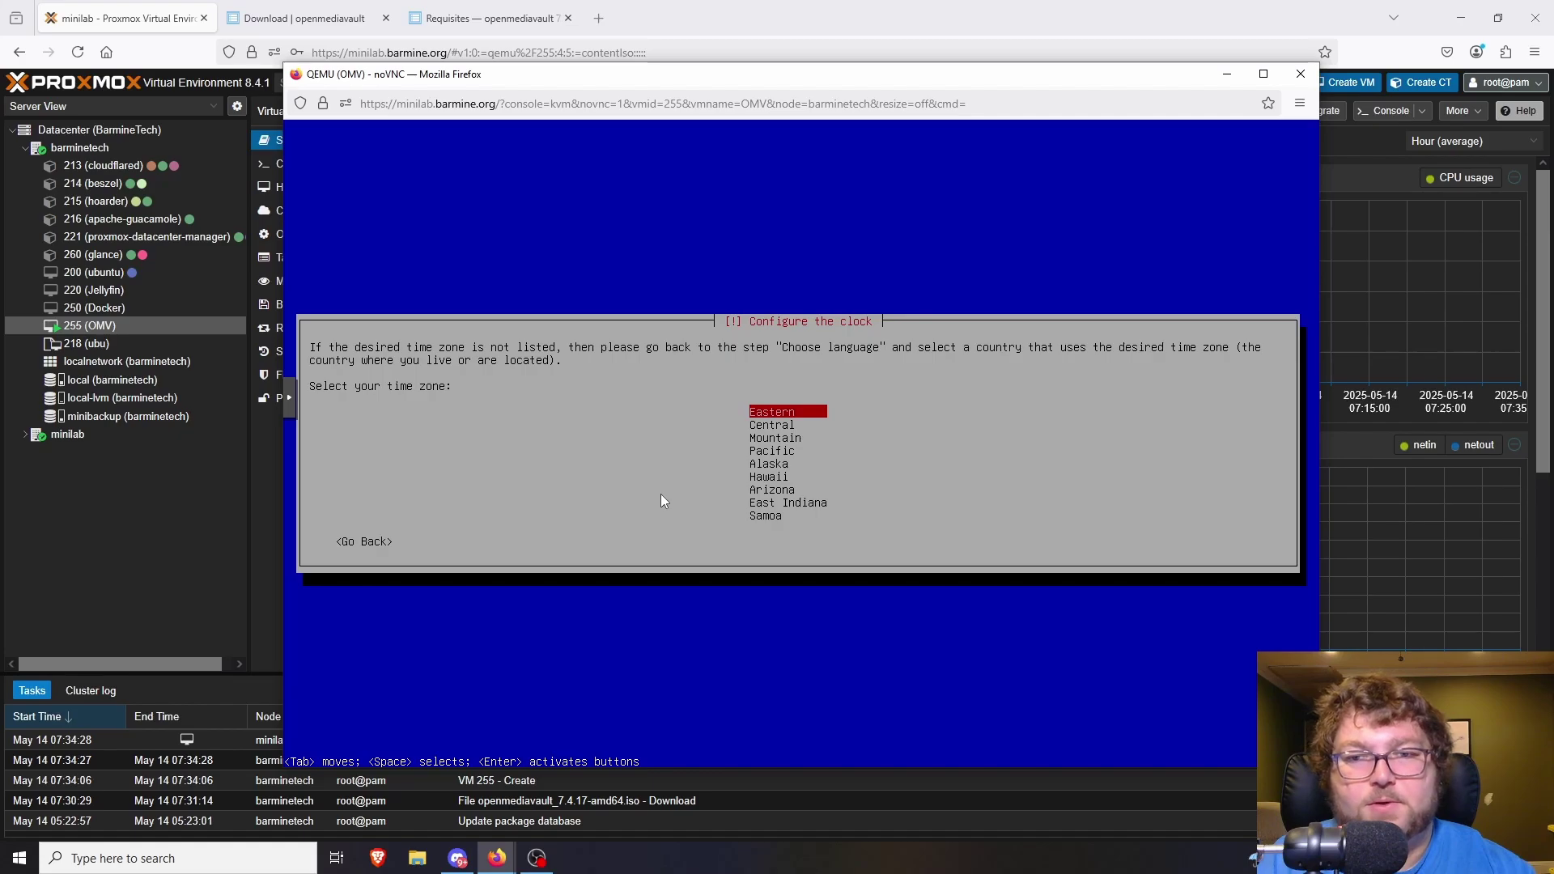
key("Return")
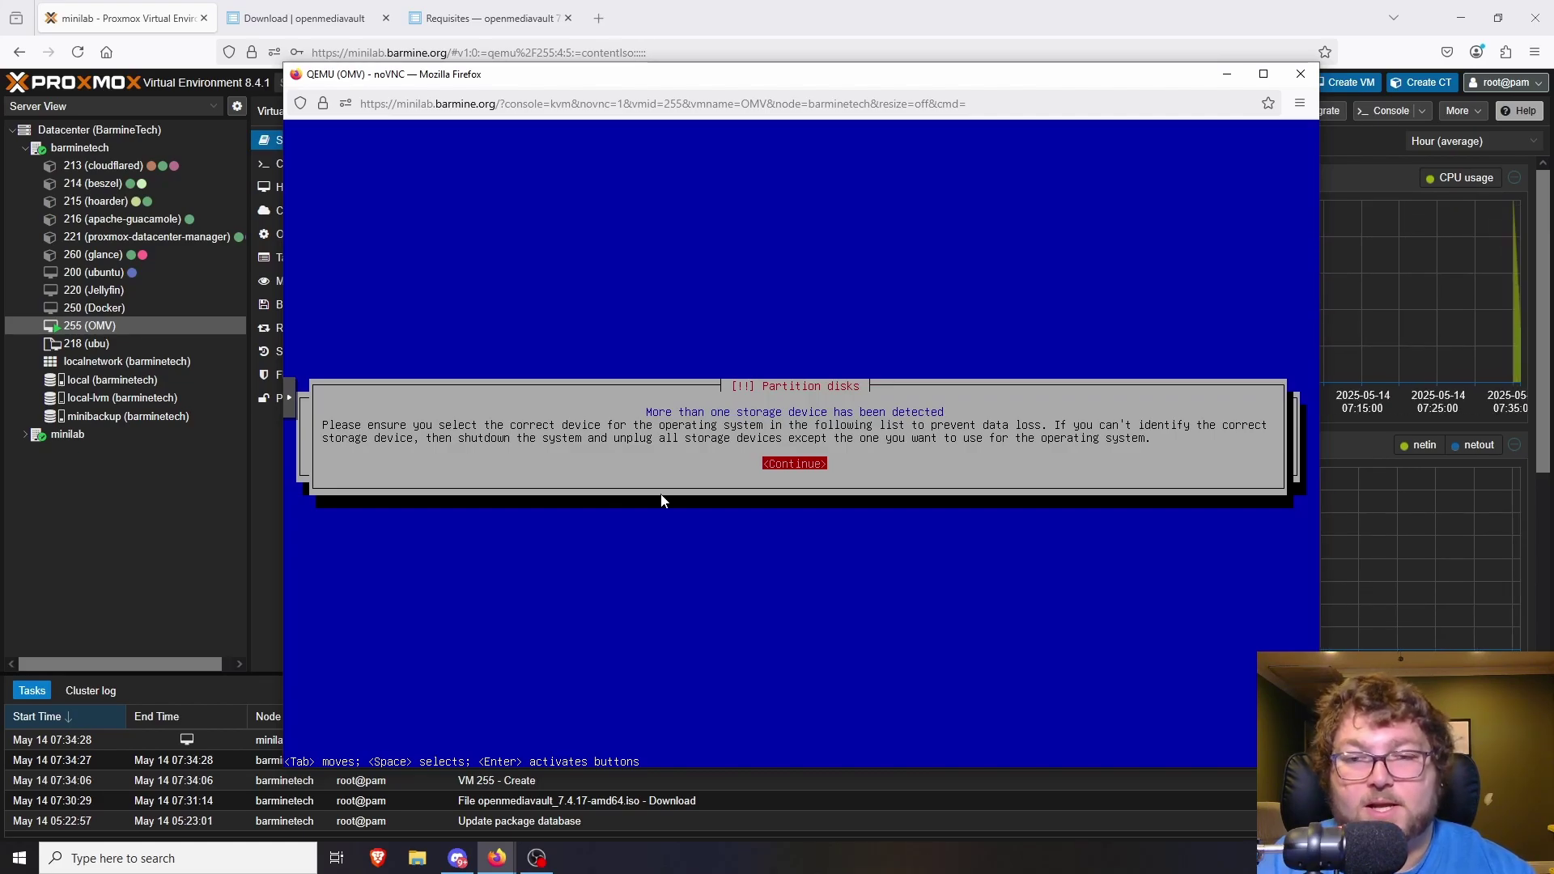
Acknowledge the multiple-disk warning and install onto the 53.7 GB sda disk.
key("Return")
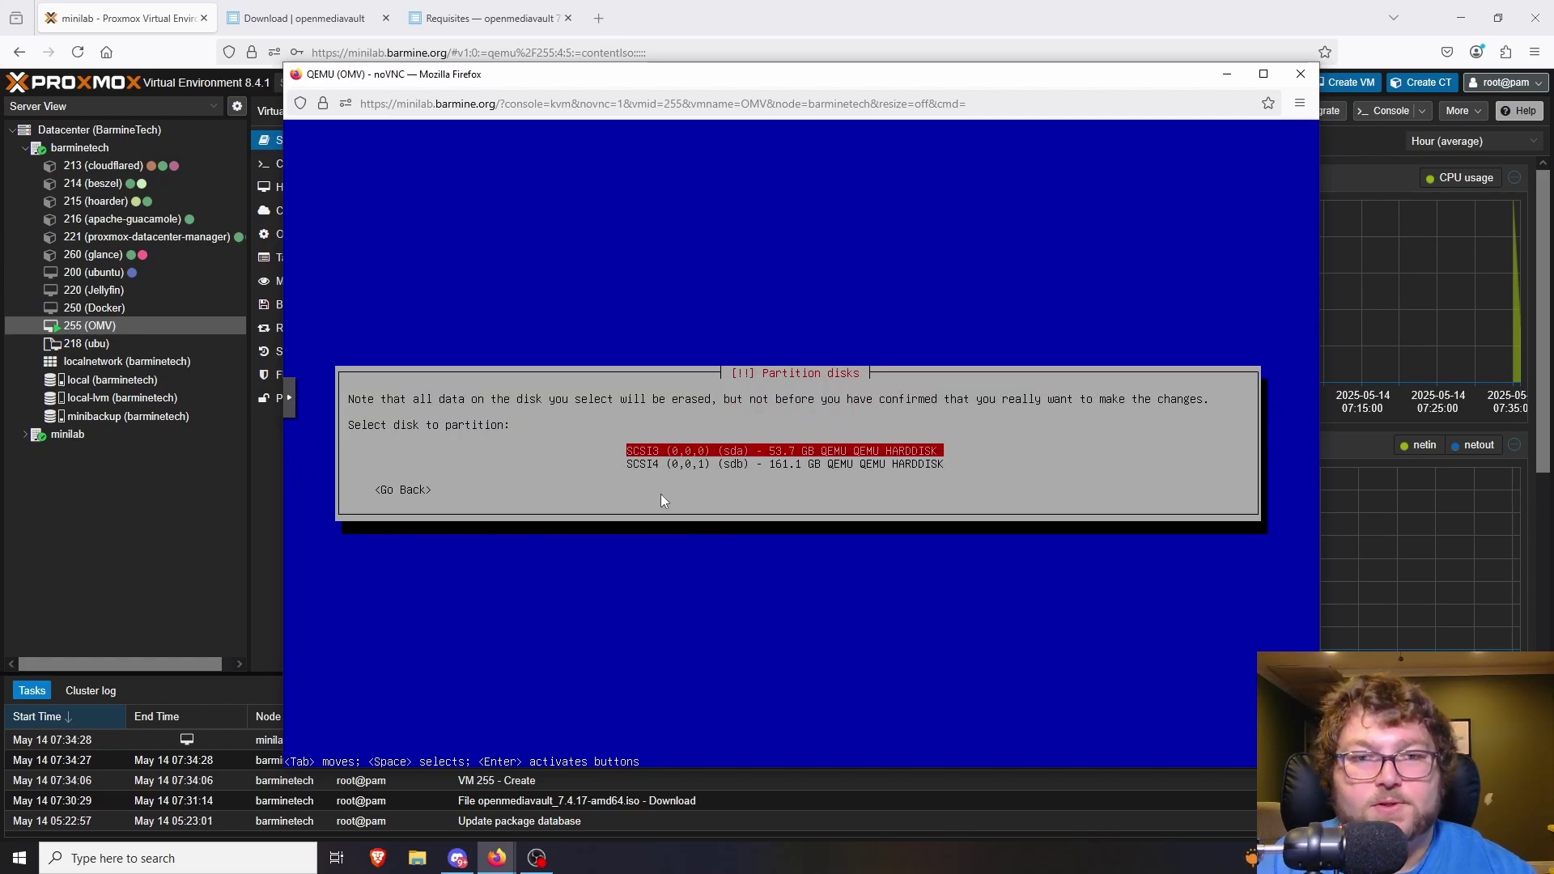
key("Down")
key("Up")
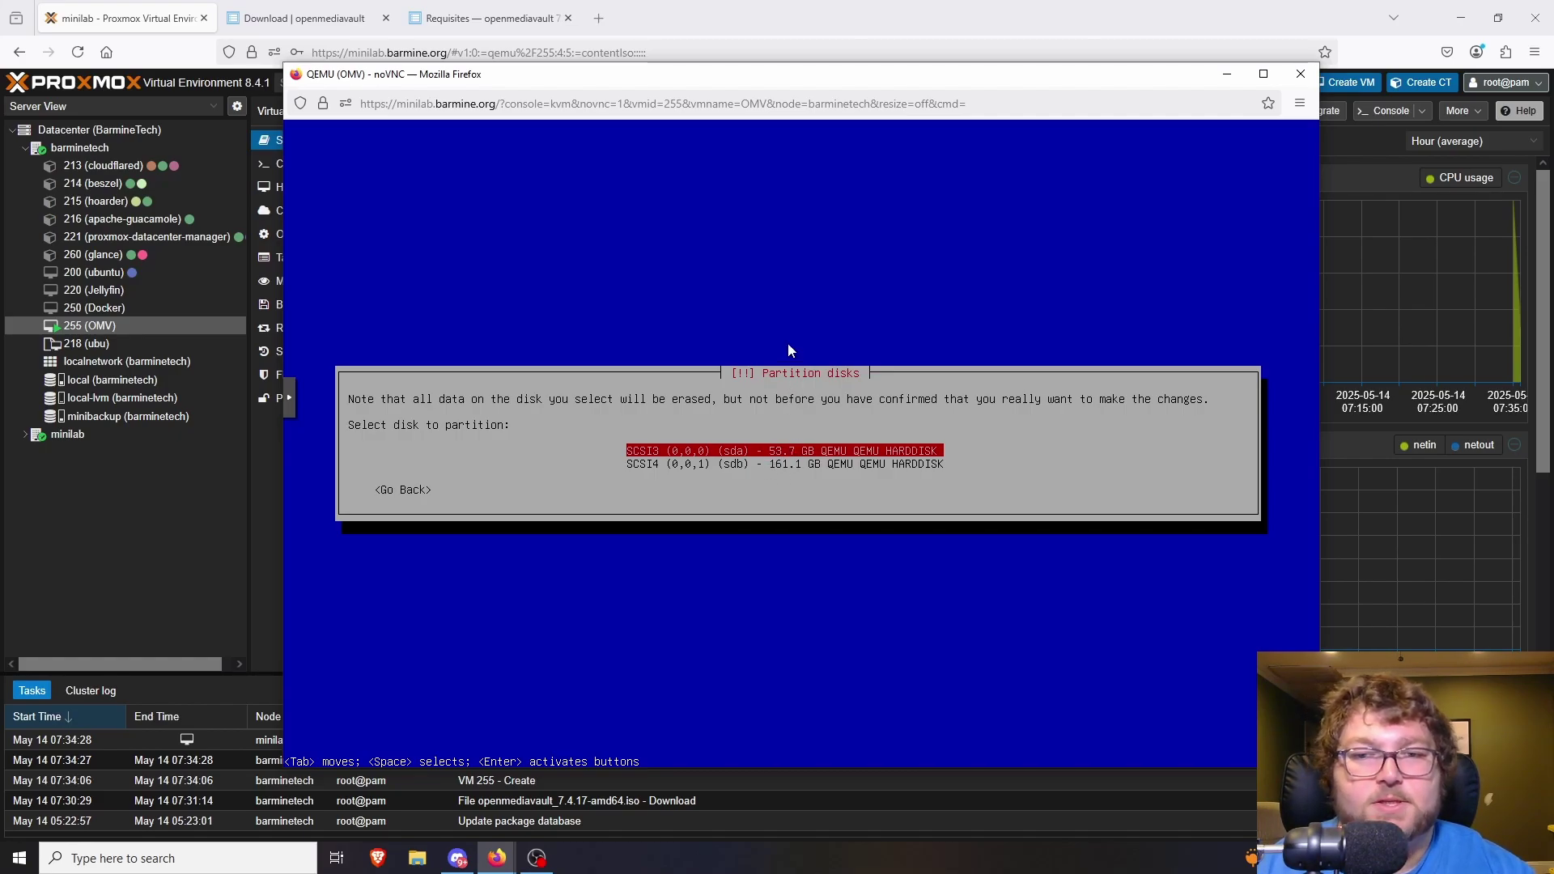
key("Return")
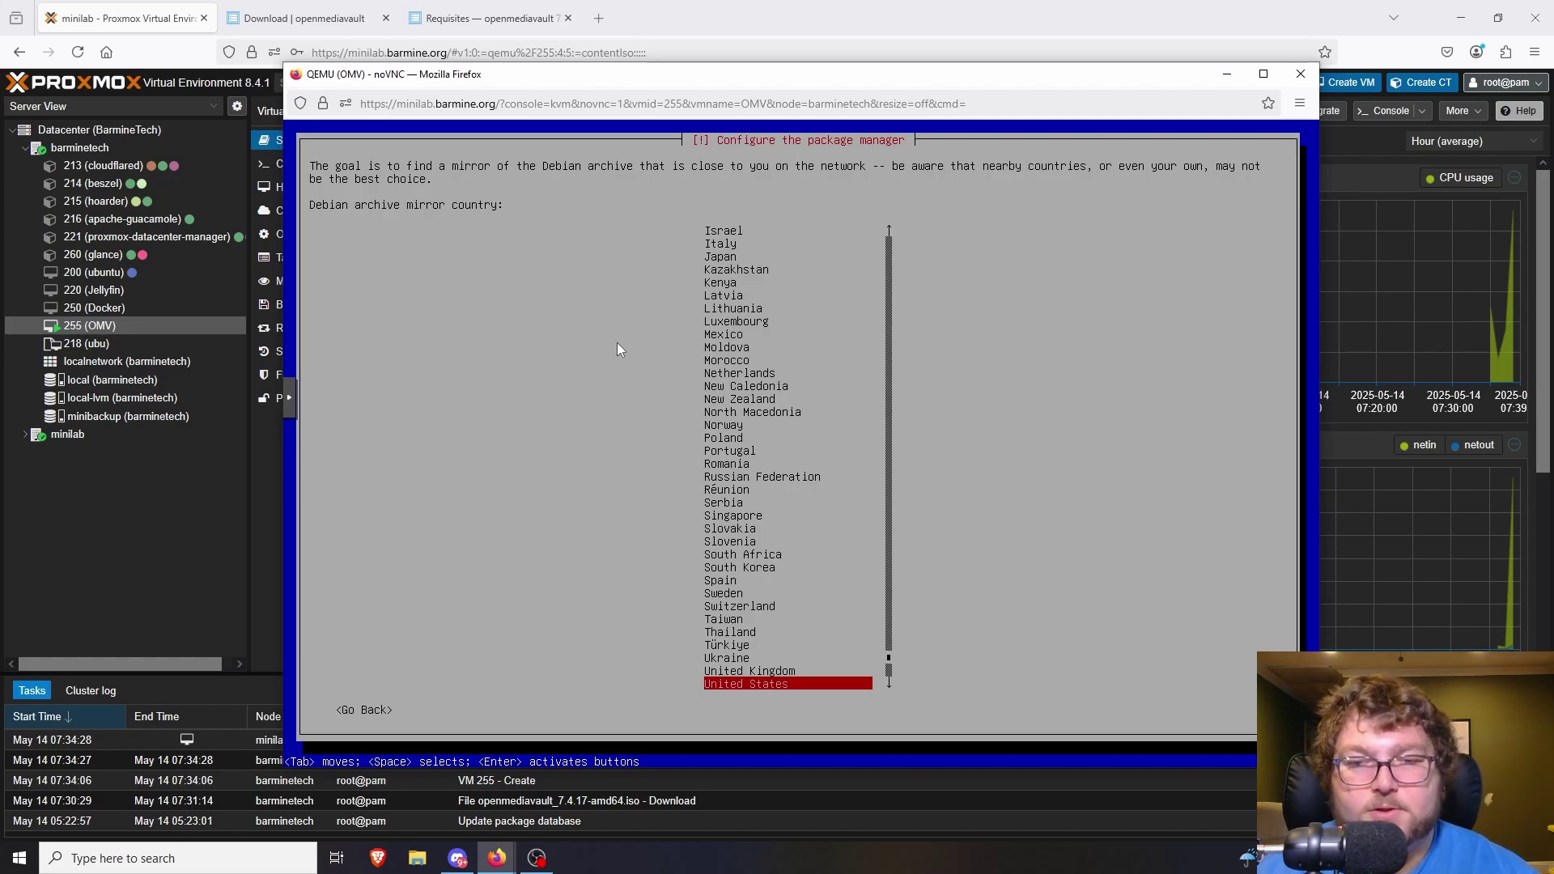
Use the United States deb.debian.org mirror with no HTTP proxy.
key("Return")
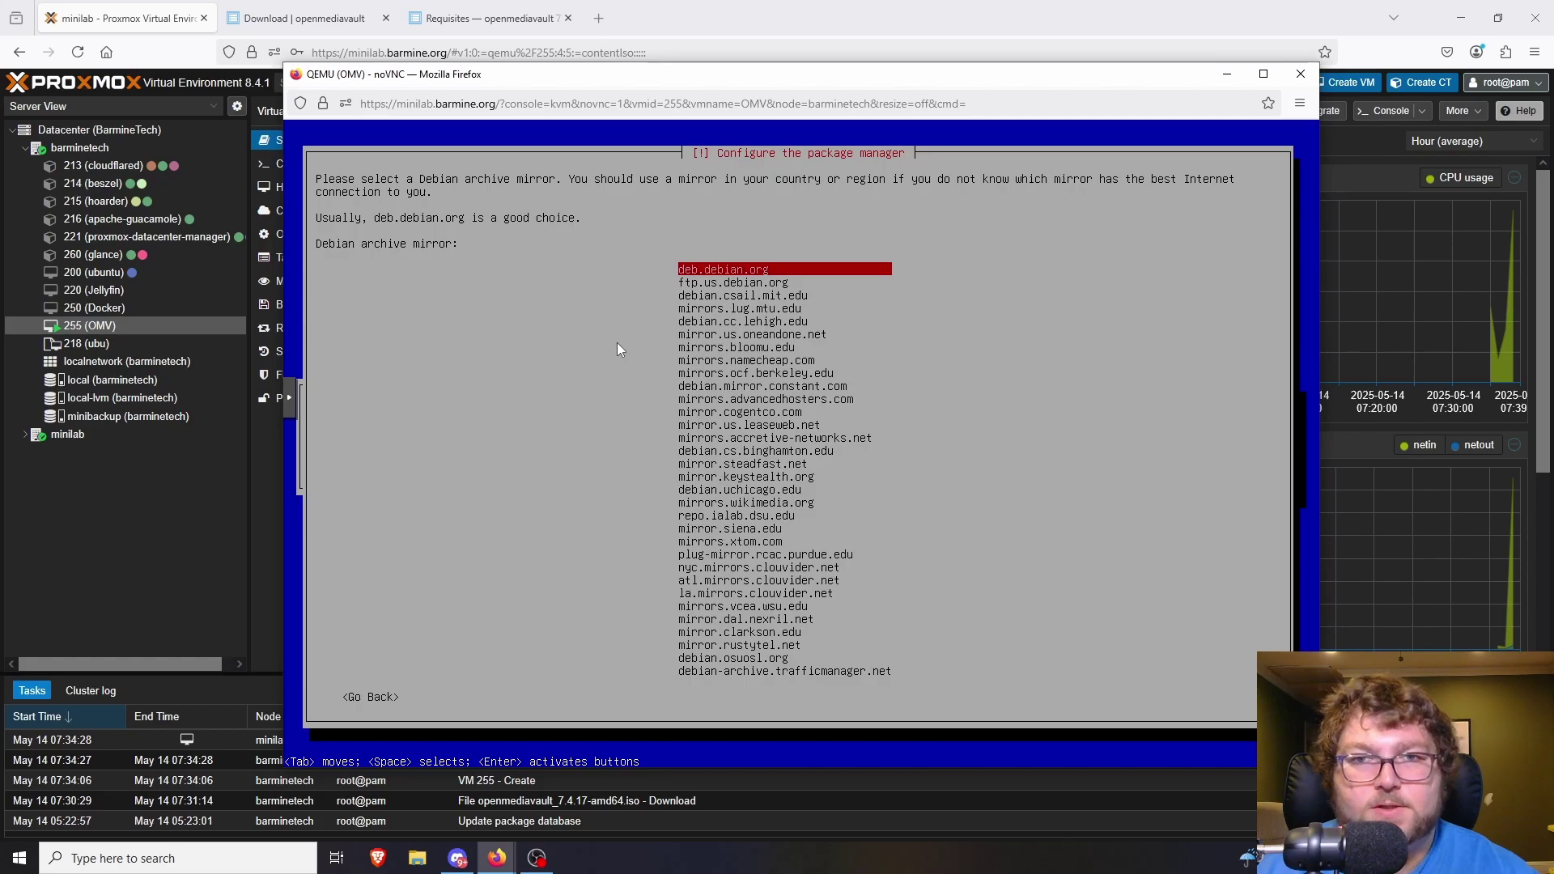
key("Return")
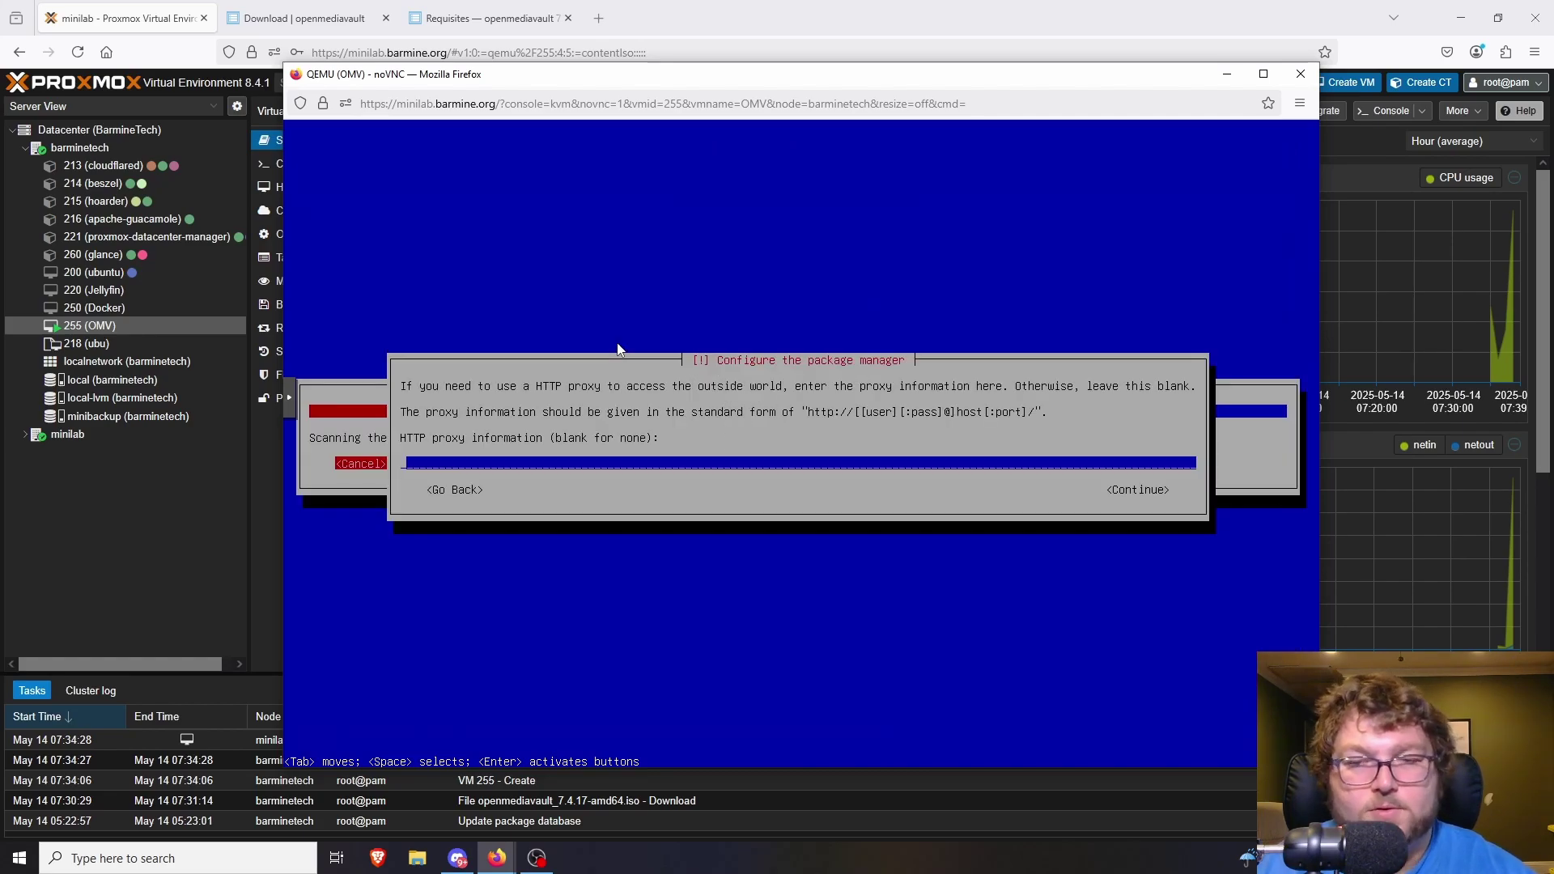
key("Tab")
key("Return")
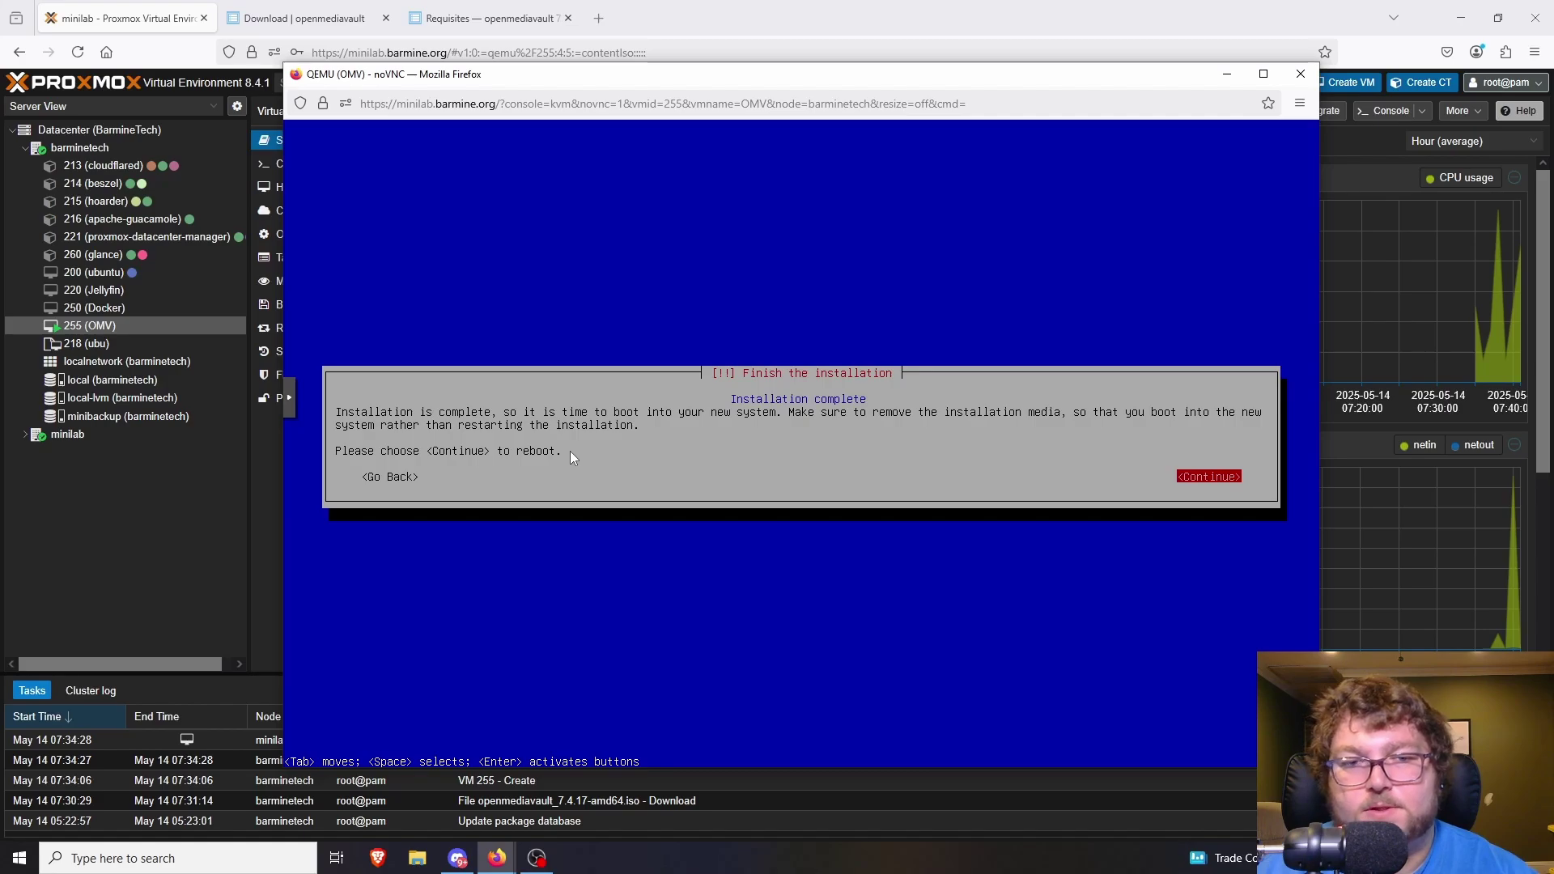
Continue to reboot the VM into the newly installed system.
key("Return")
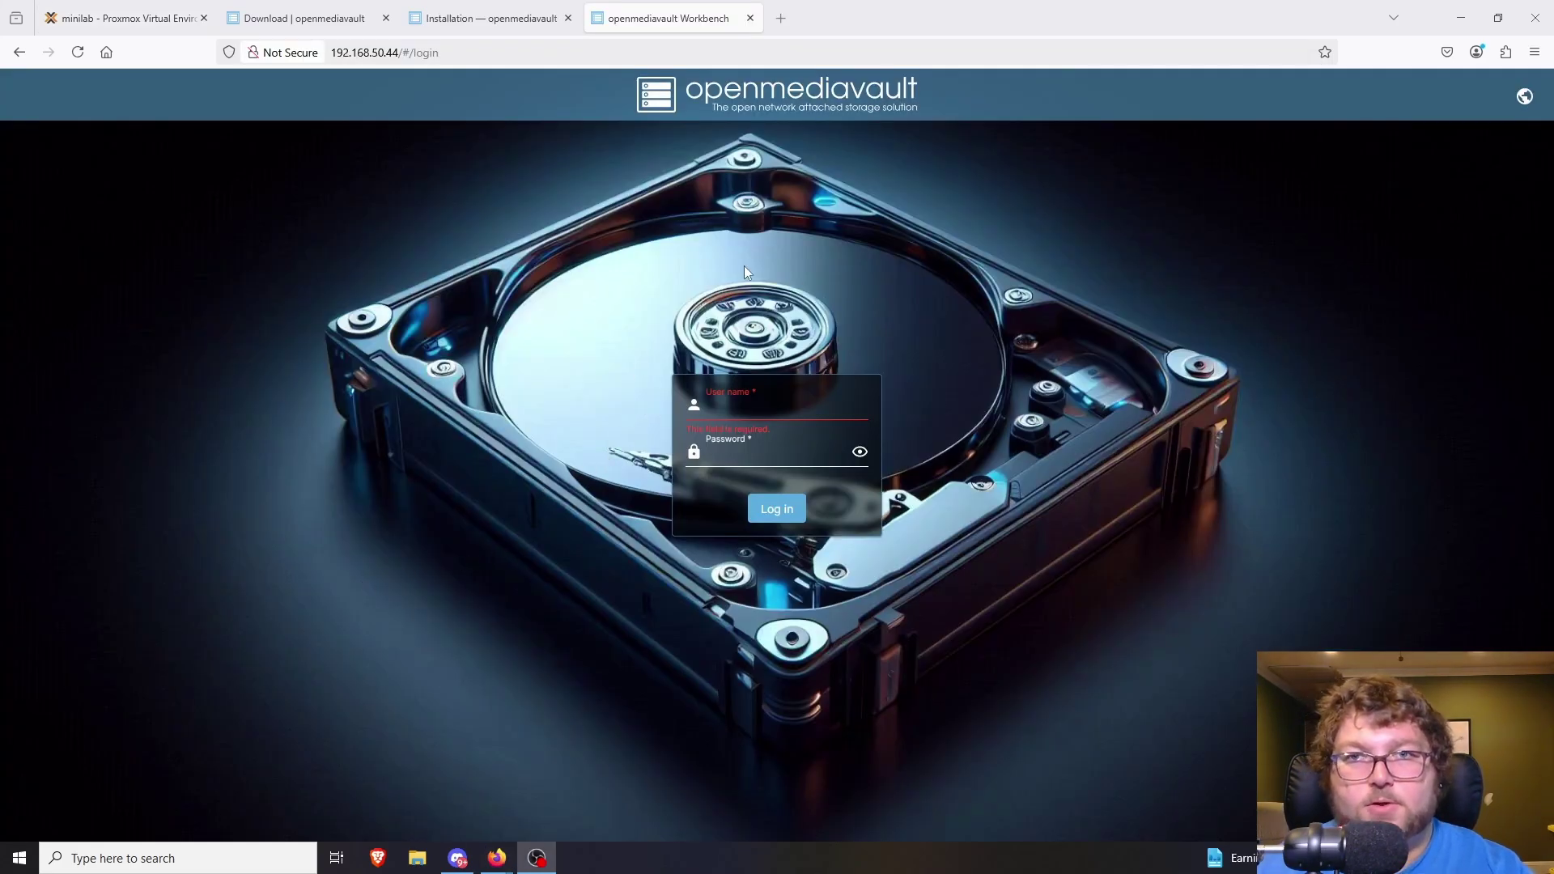
Log into the web UI as admin with the default password, then return to the console.
left_click(731, 407)
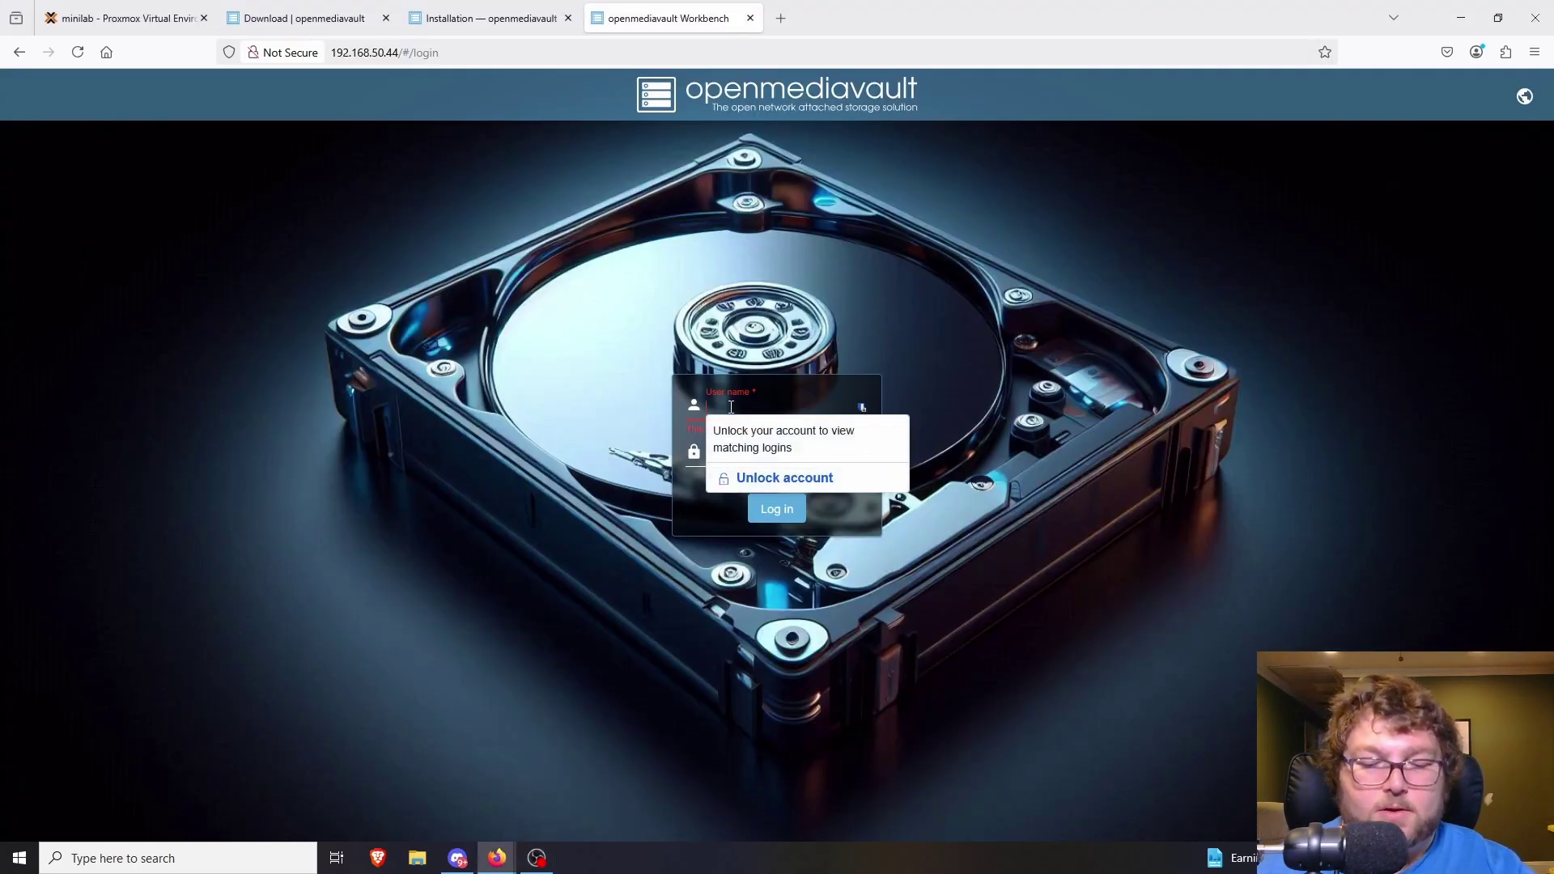
type("admin")
key("Tab")
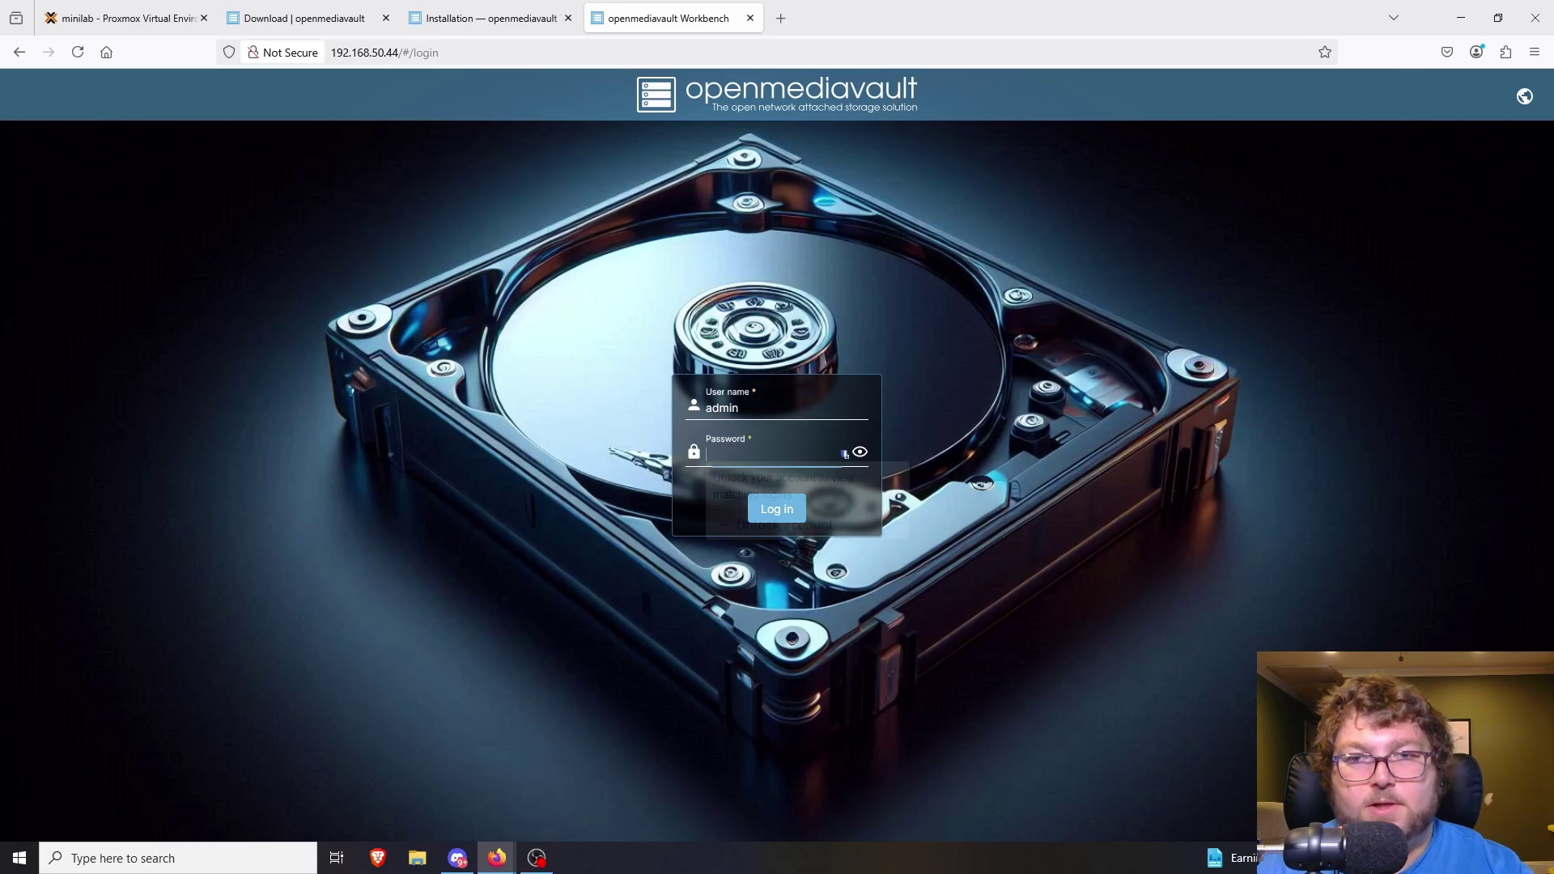
type("op")
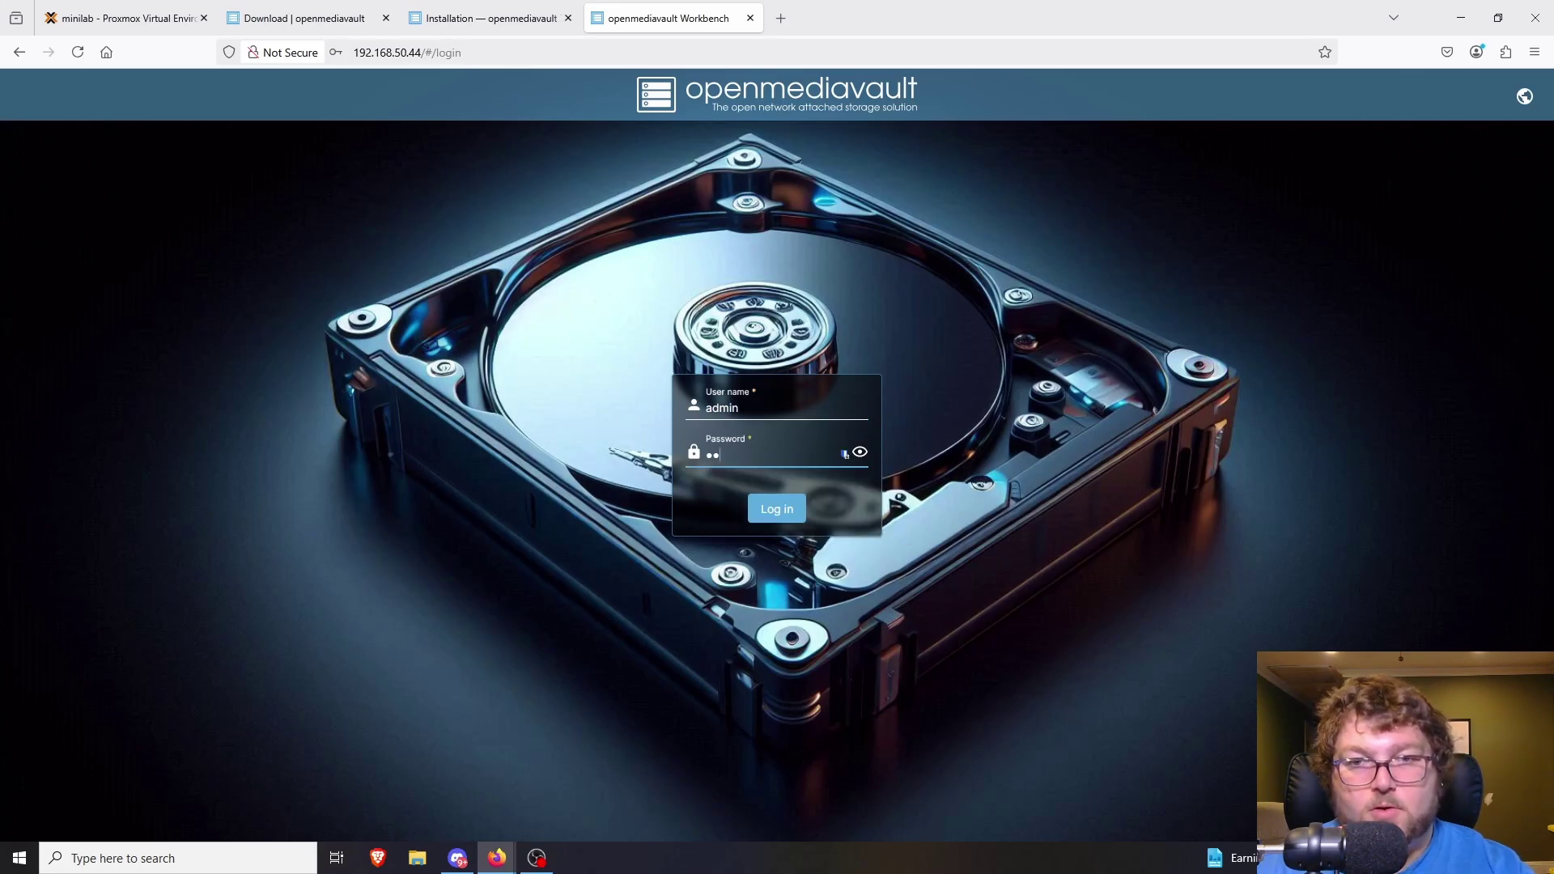
type("enmediavault")
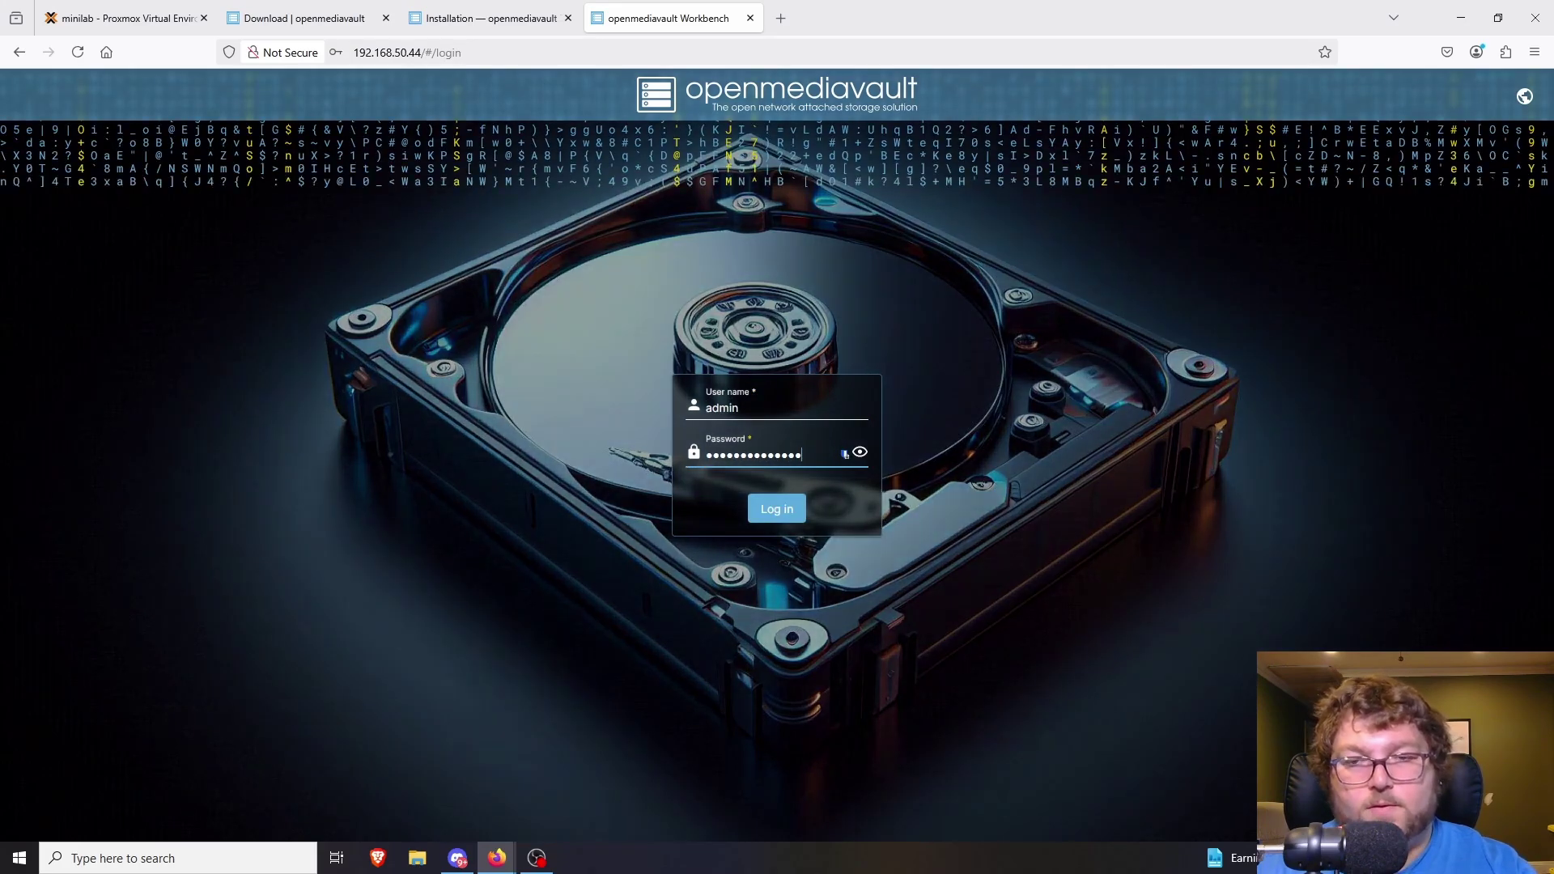
key("Return")
left_click(557, 219)
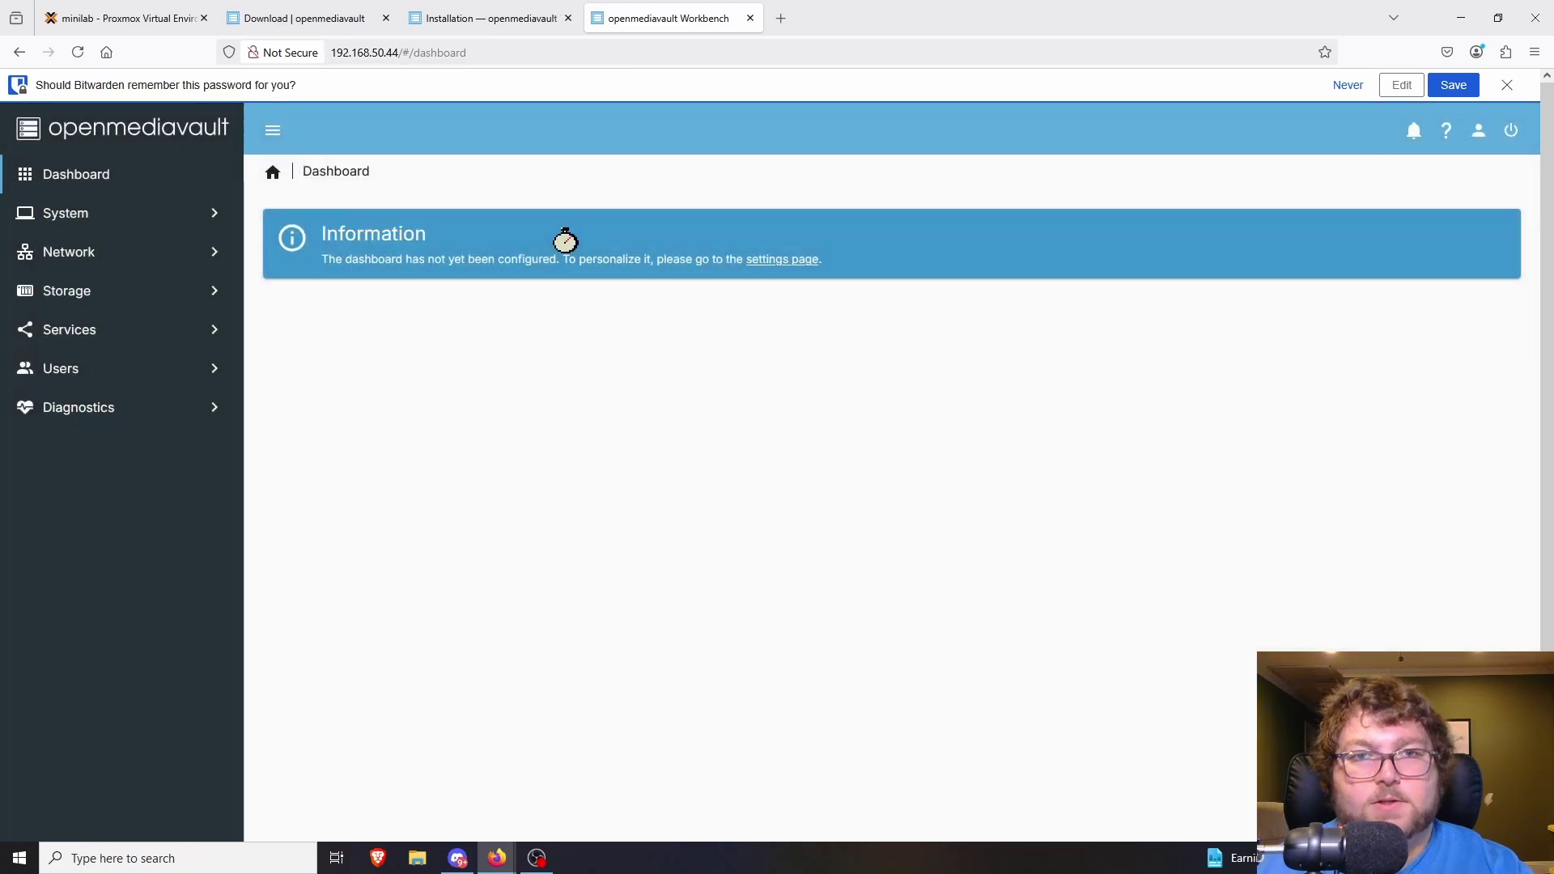
key("alt+Tab")
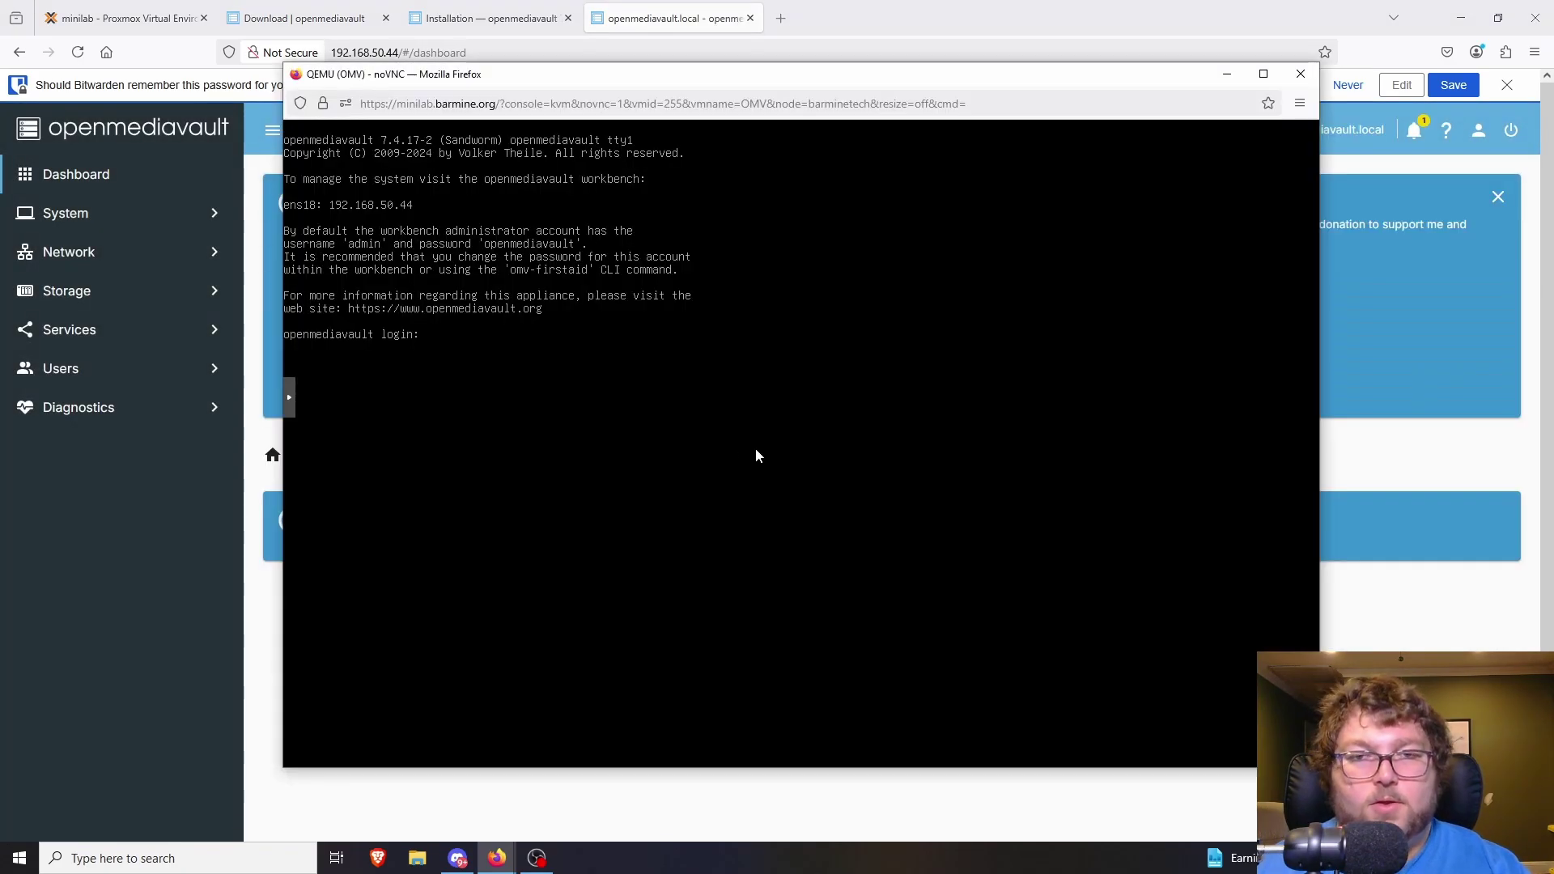
Log into the VM console as root, then close the console window.
type("root")
key("Return")
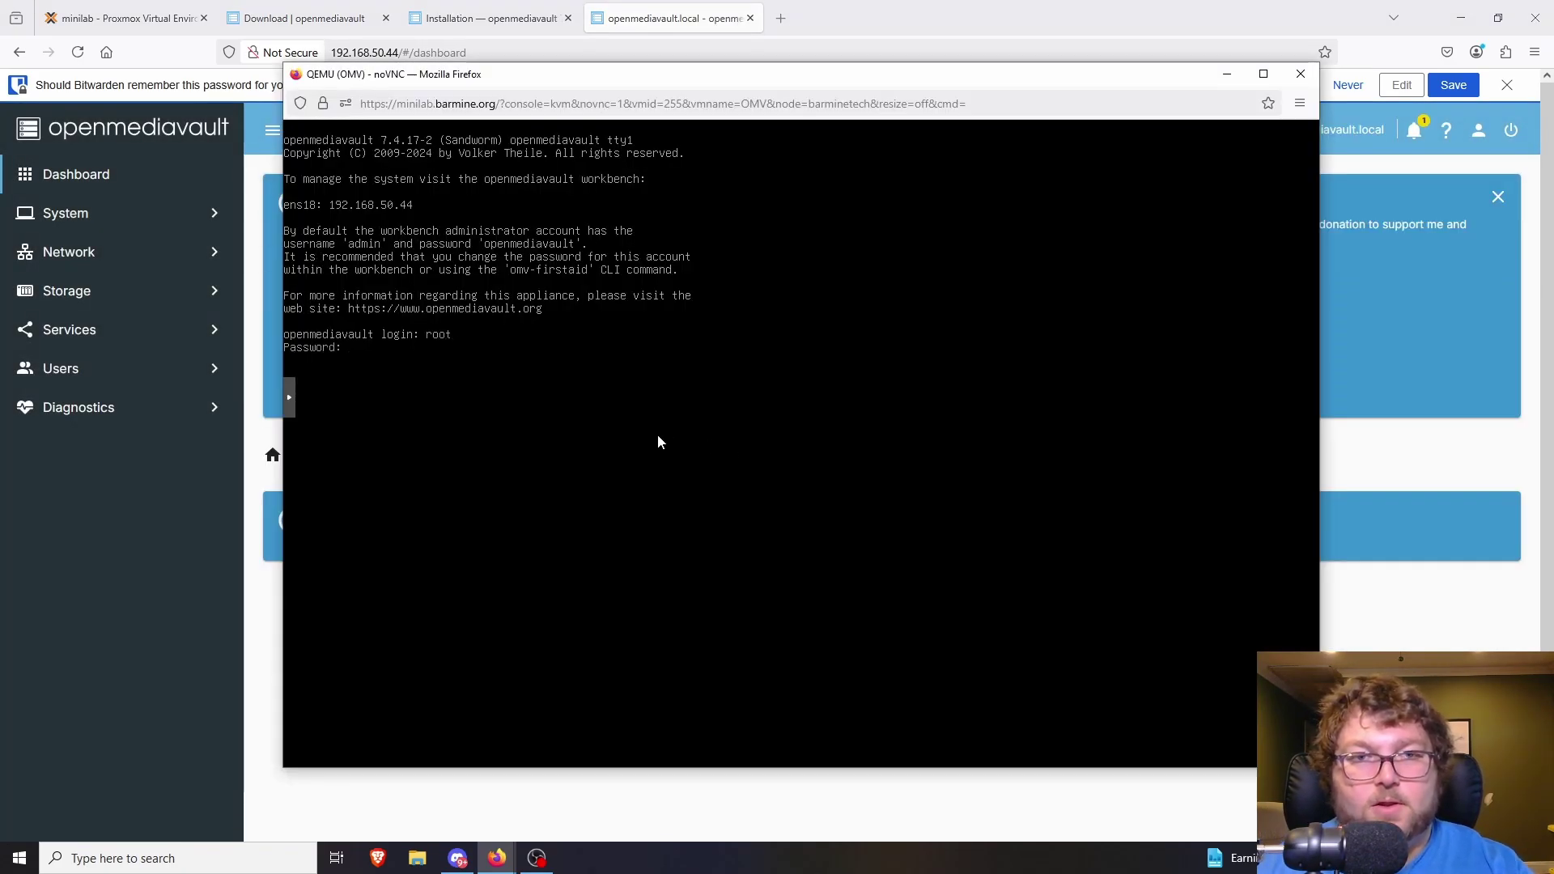
key("Return")
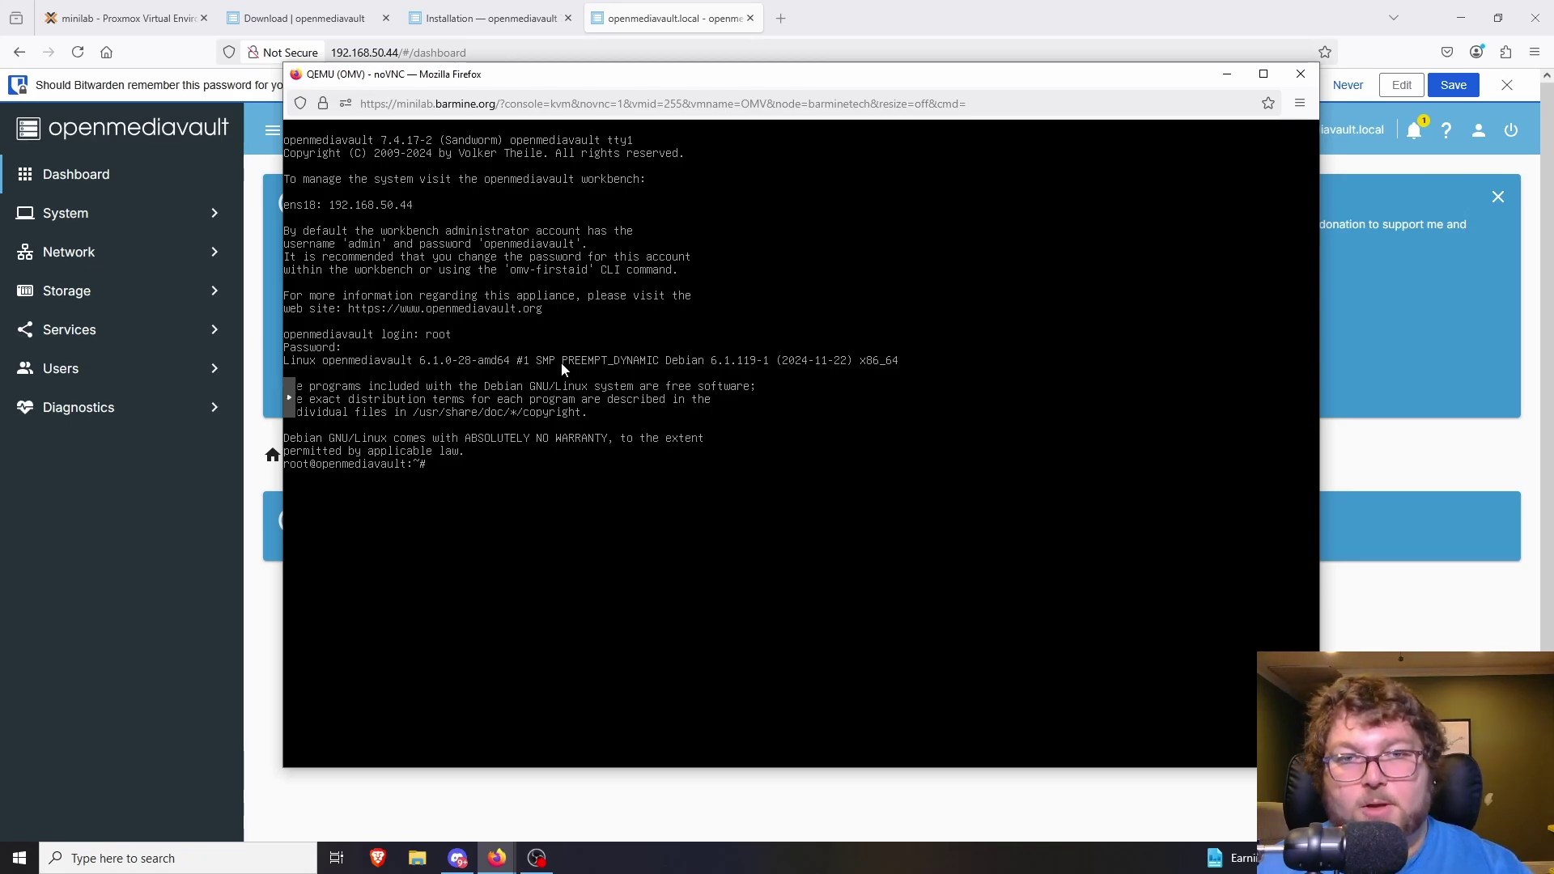
left_click(1301, 74)
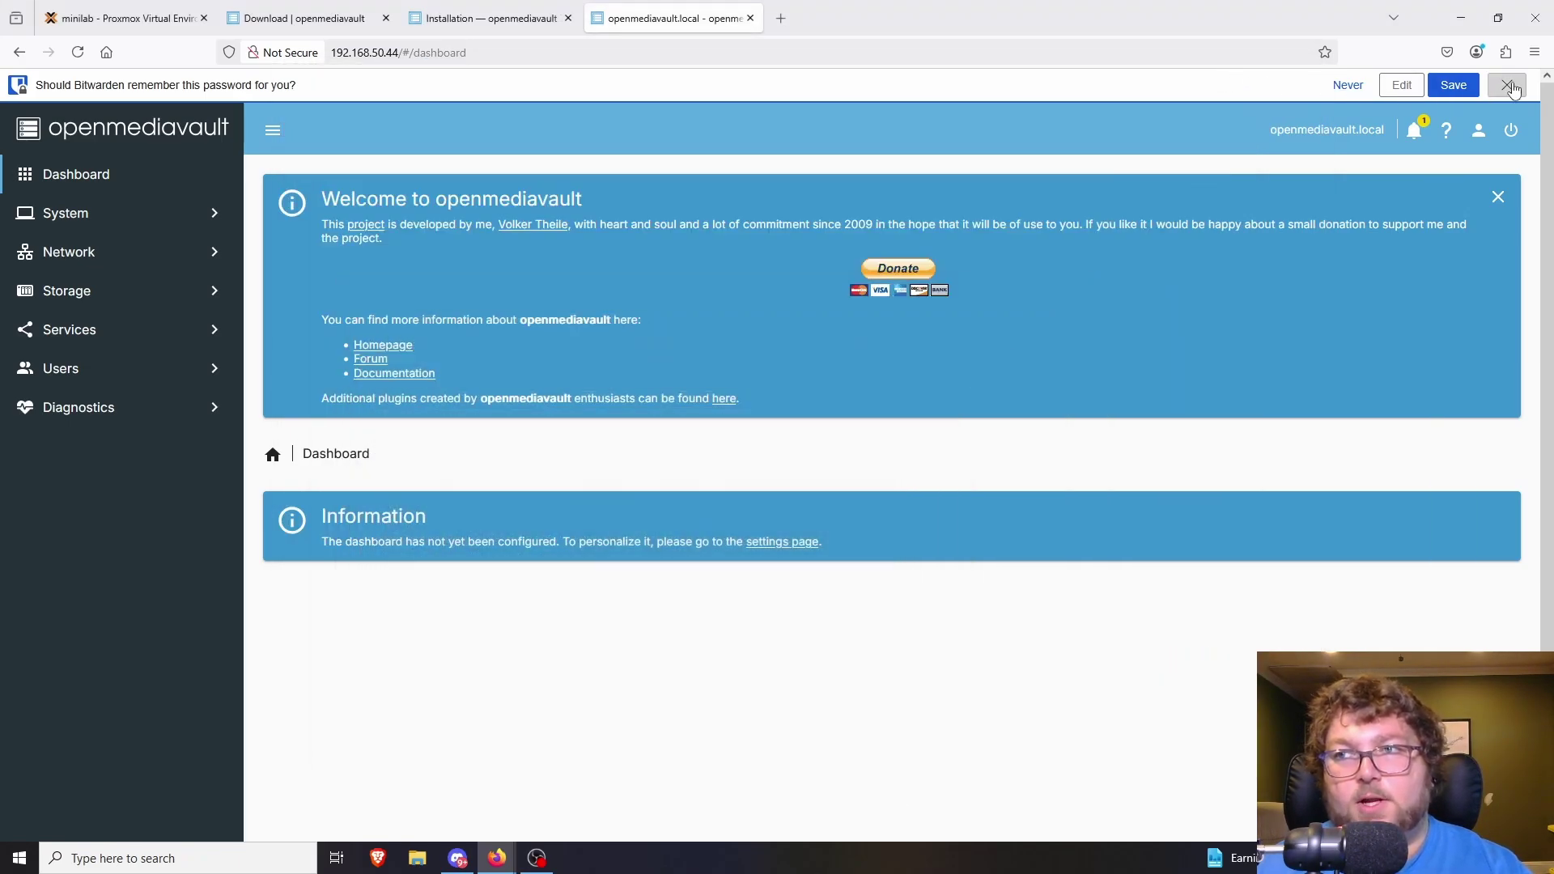
Dismiss the welcome banner and save a new, confirmed admin password.
left_click(1508, 85)
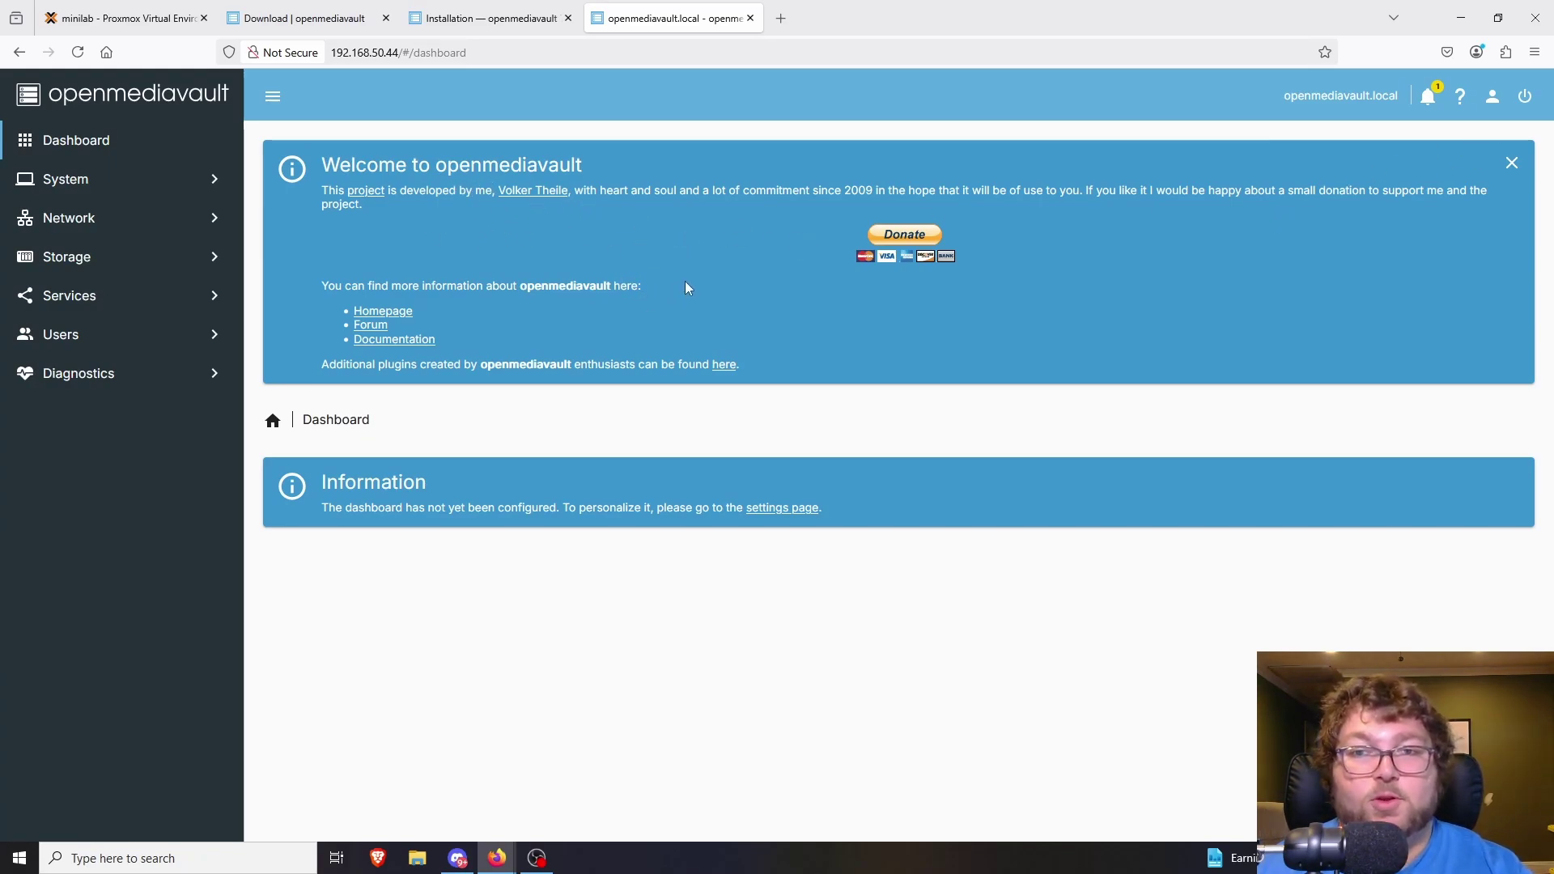
left_click(1511, 162)
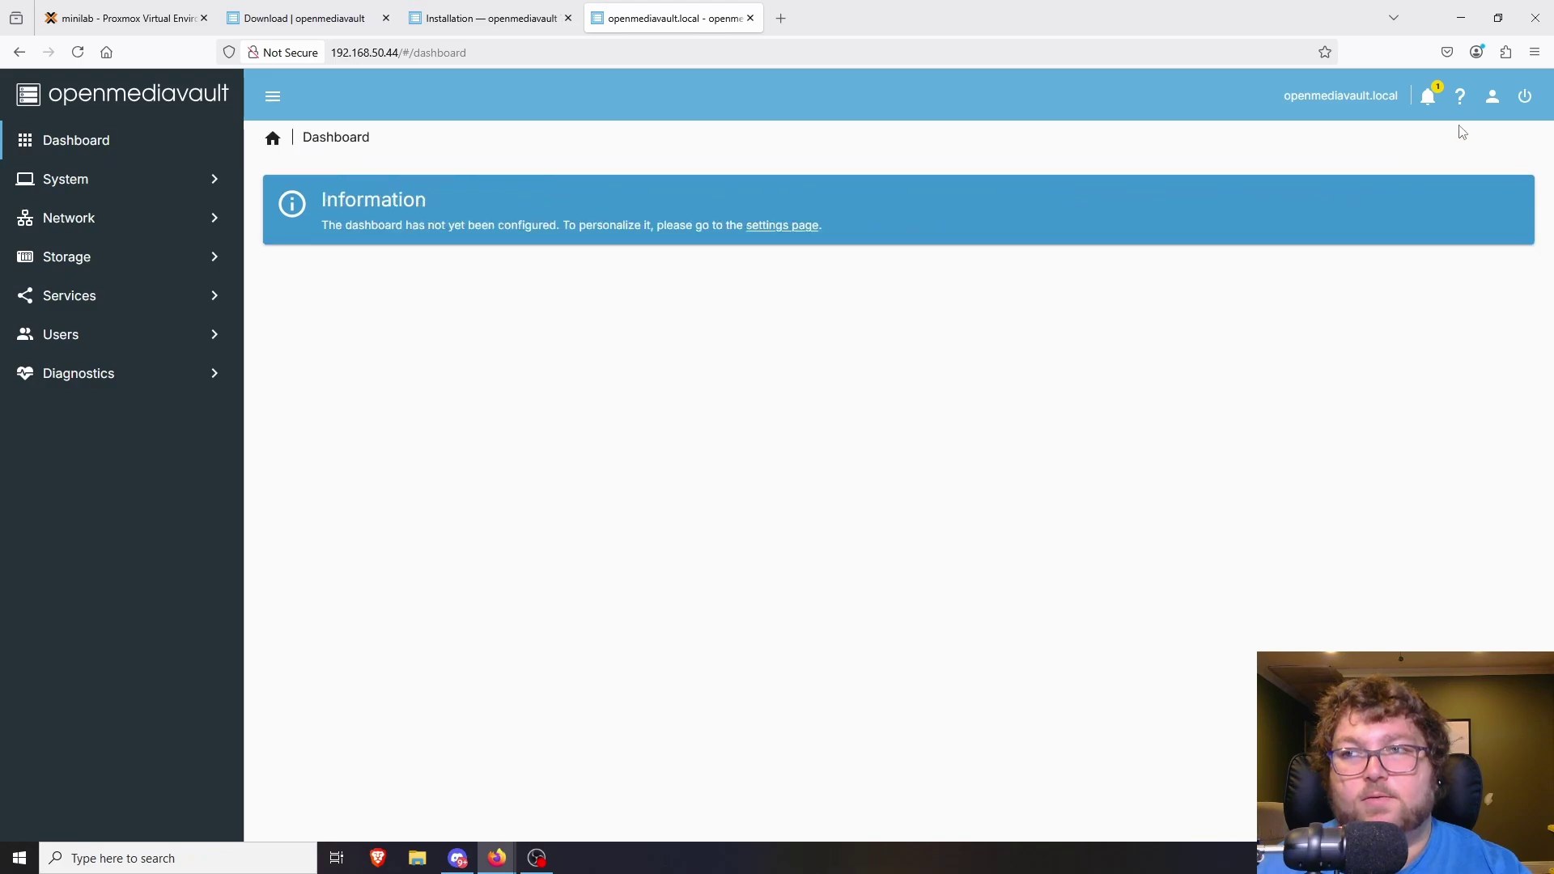
left_click(1492, 97)
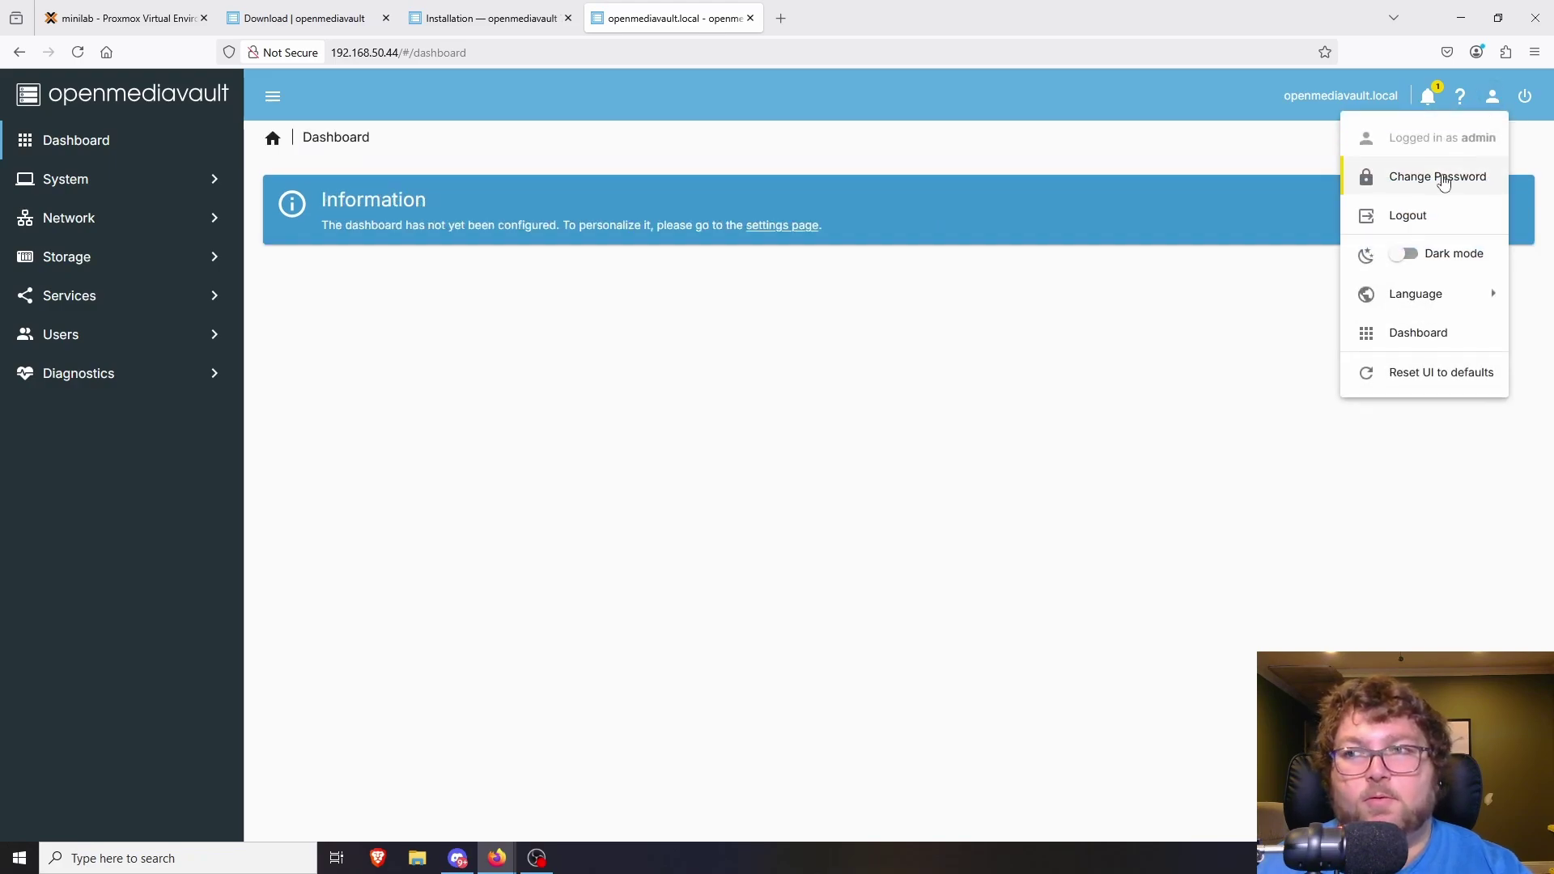
left_click(1444, 178)
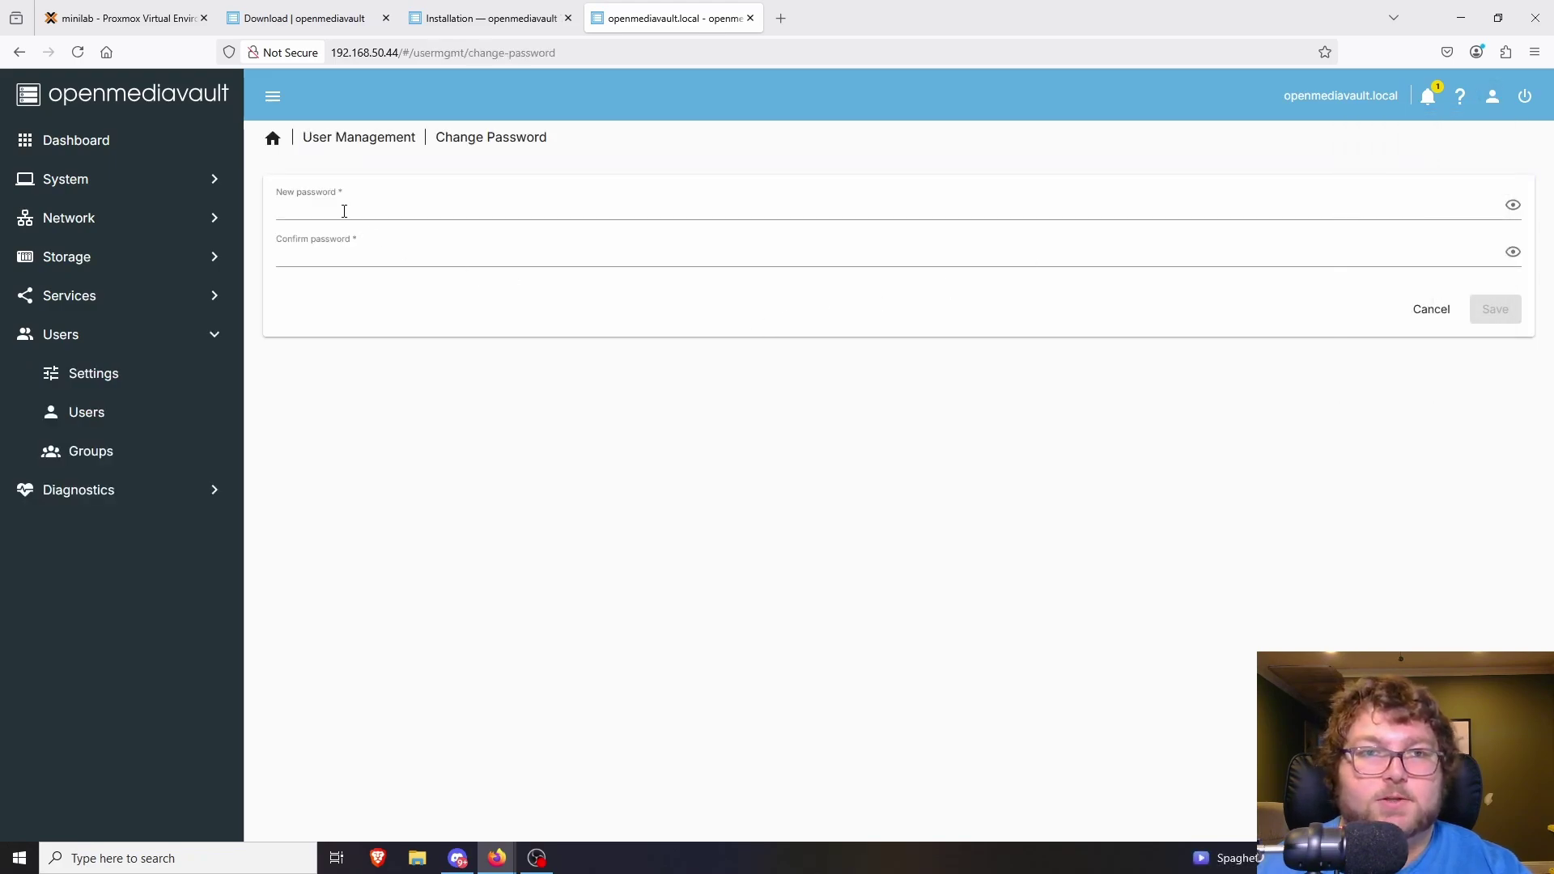
left_click(346, 209)
type("••")
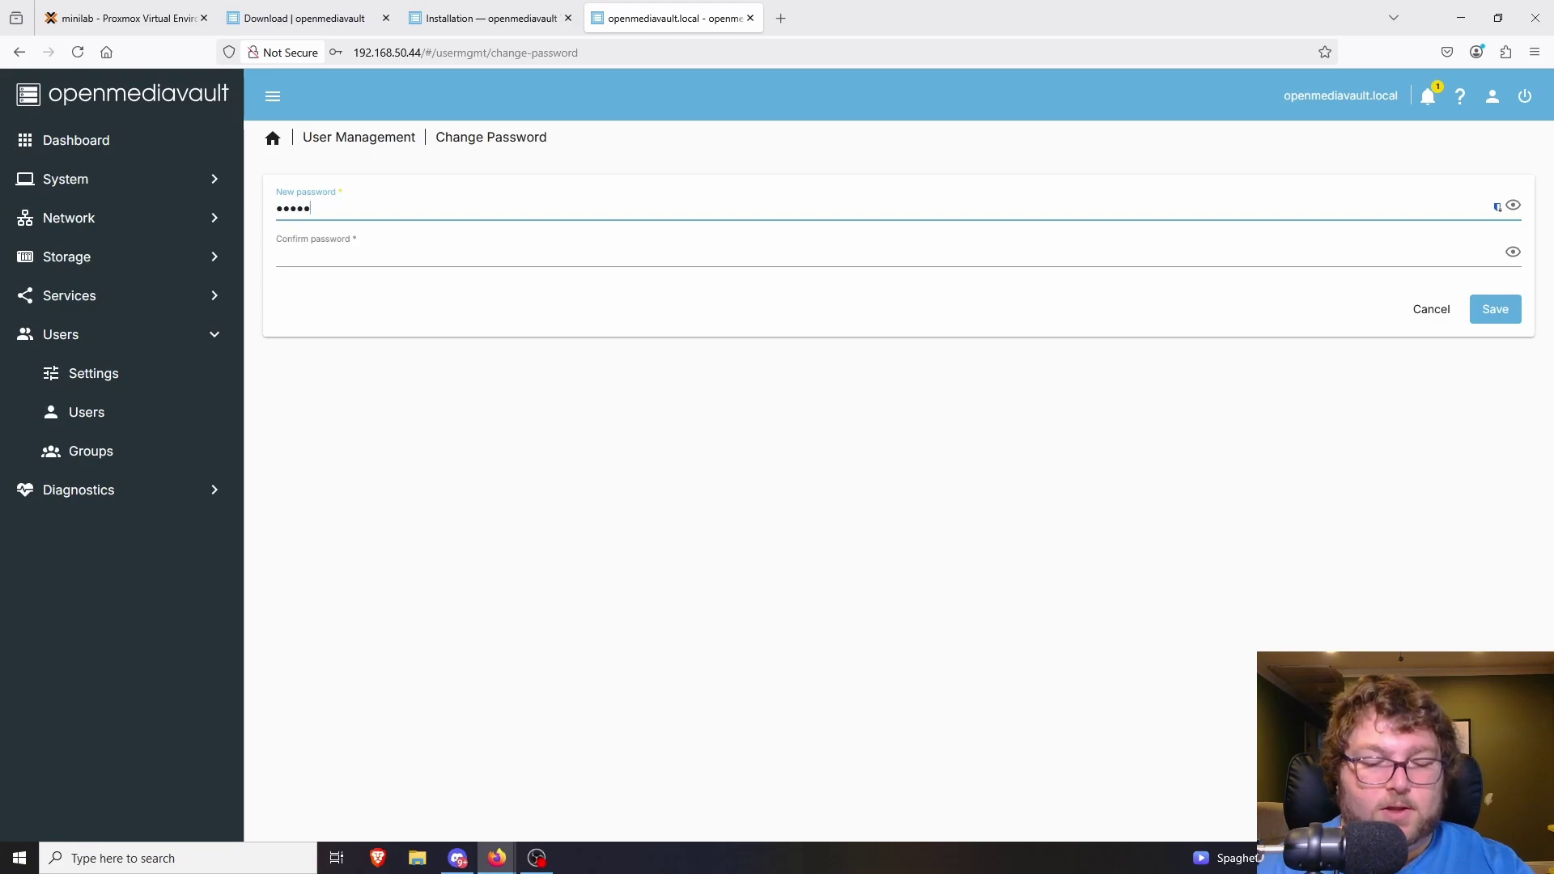
left_click(279, 256)
type("•")
key("BackSpace")
key("BackSpace")
key("BackSpace")
type("•")
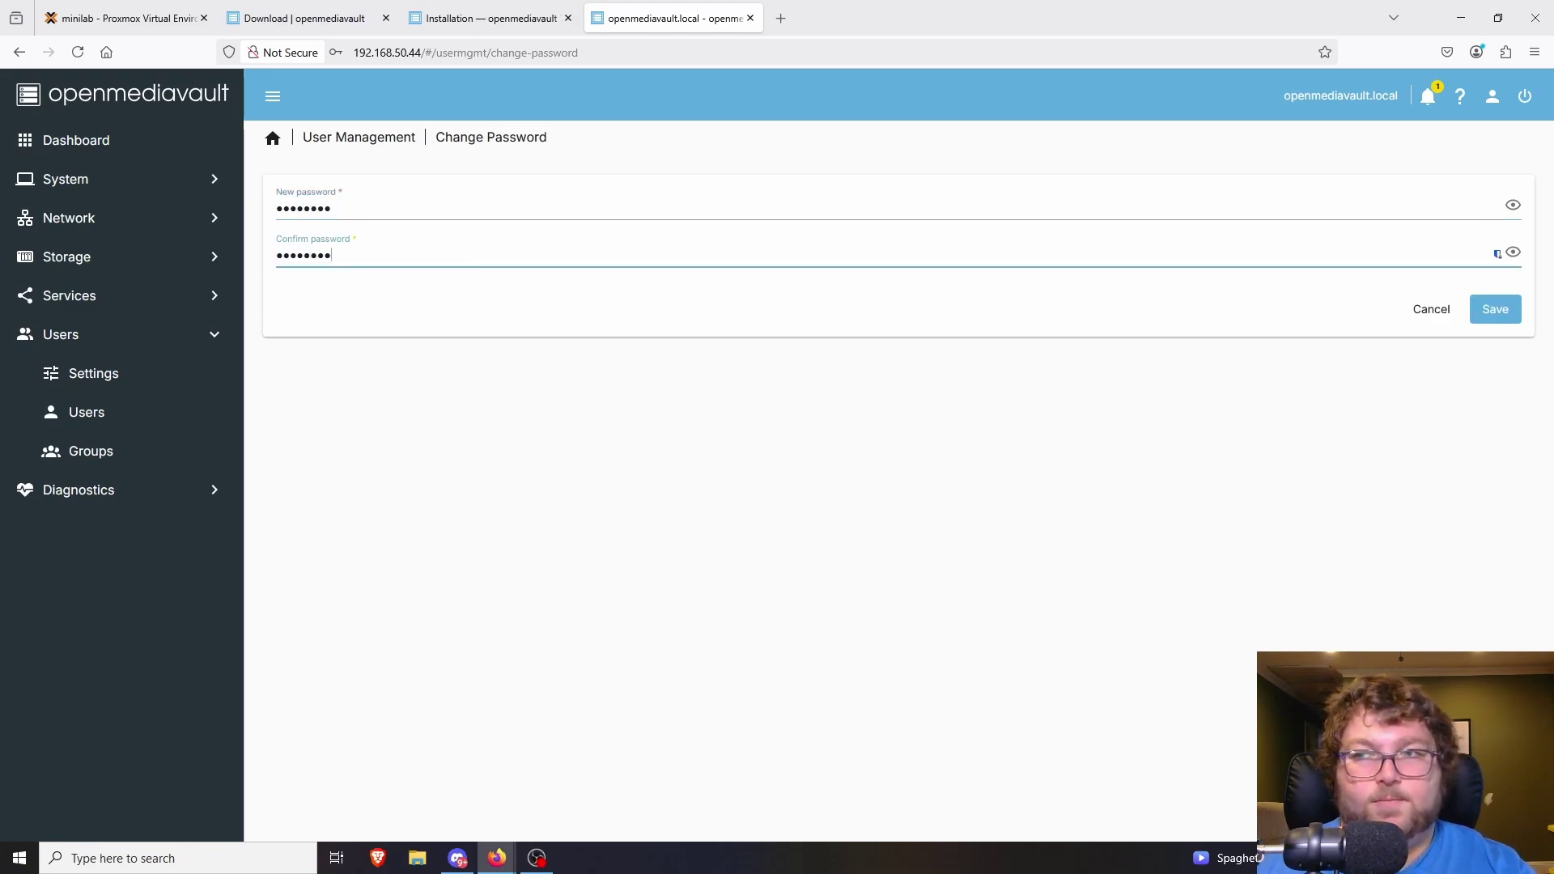
left_click(1496, 310)
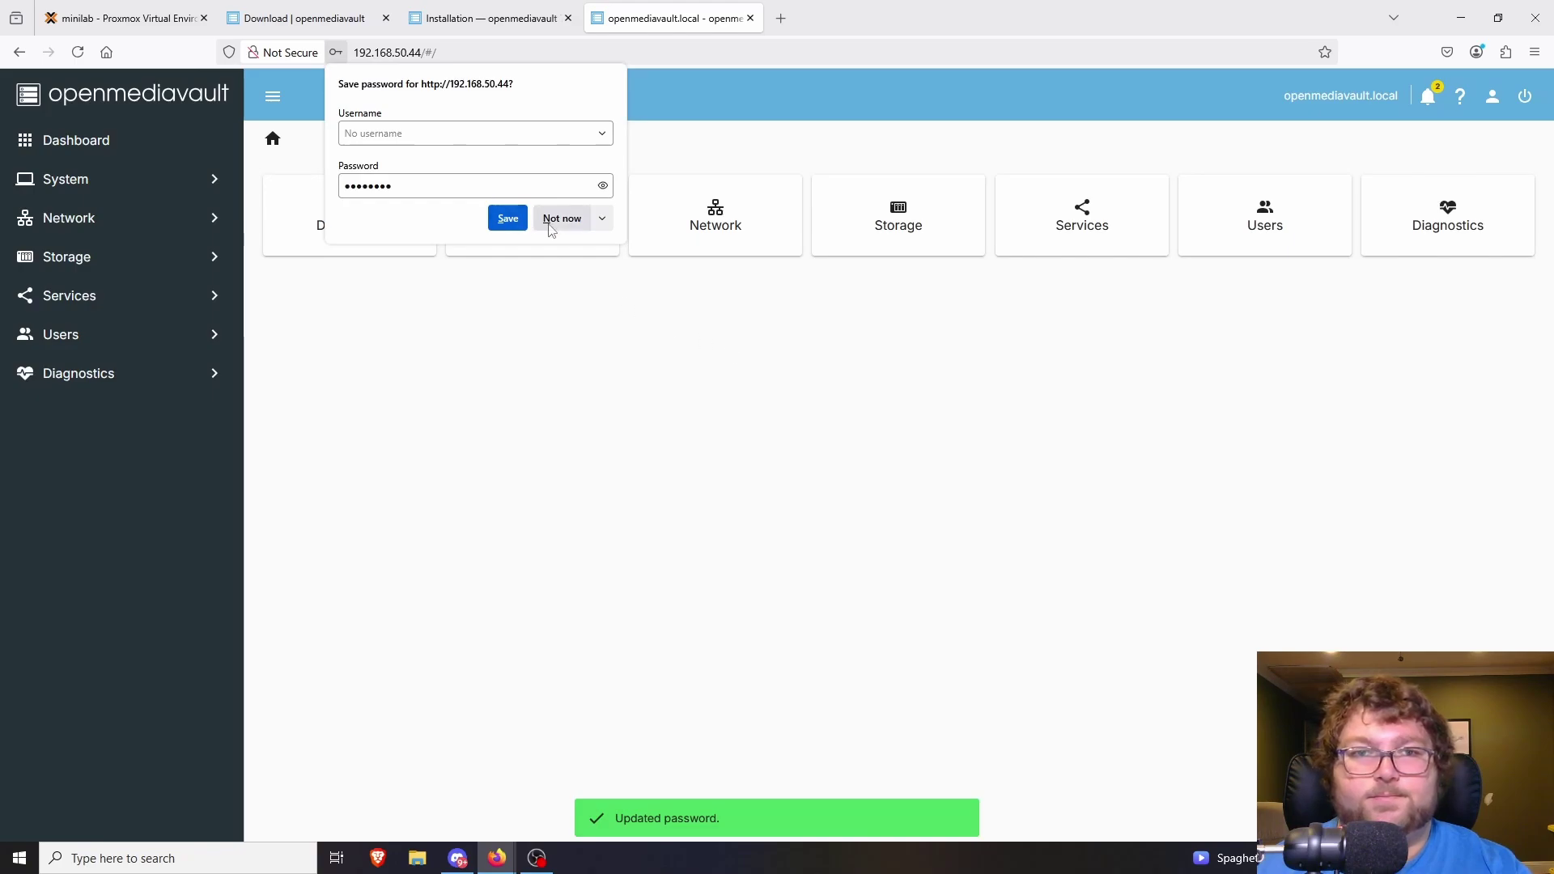
Decline the browser's password save and return to the Dashboard, then System.
left_click(560, 220)
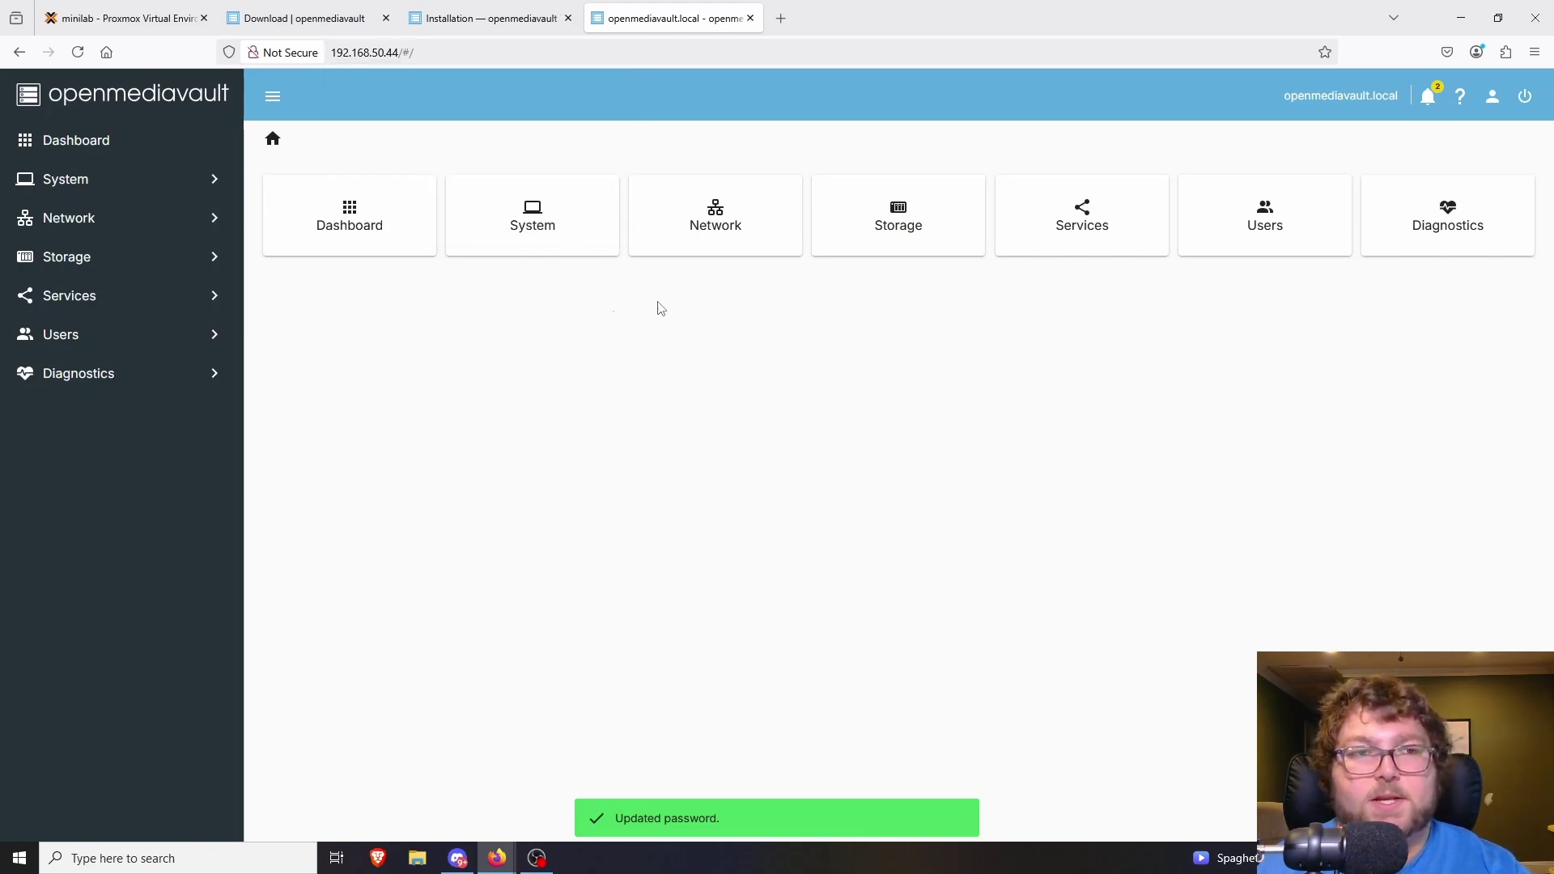
left_click(120, 153)
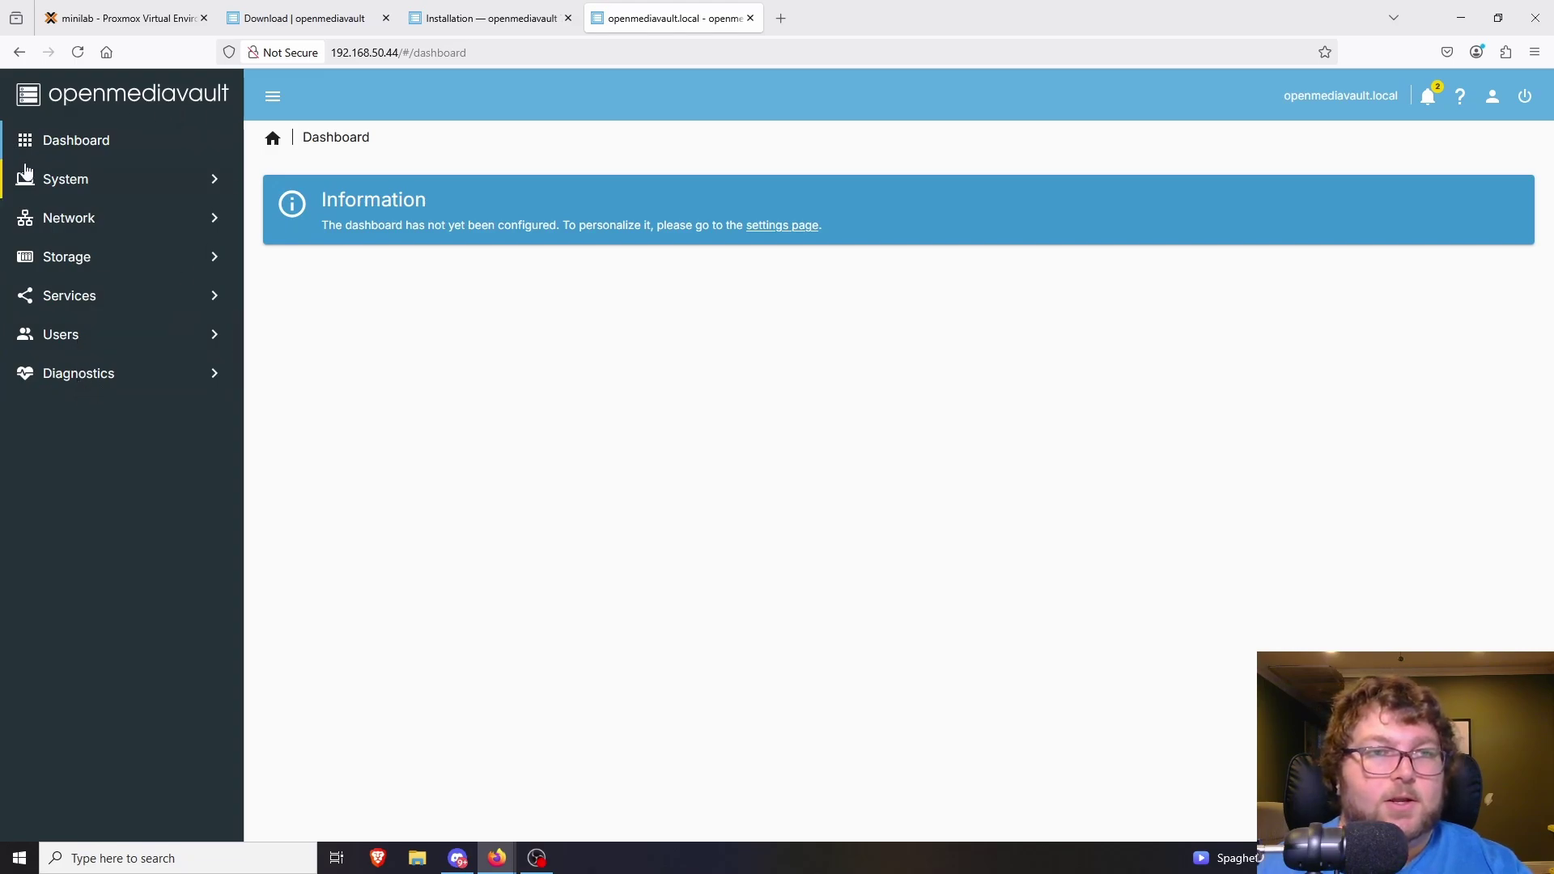
left_click(73, 191)
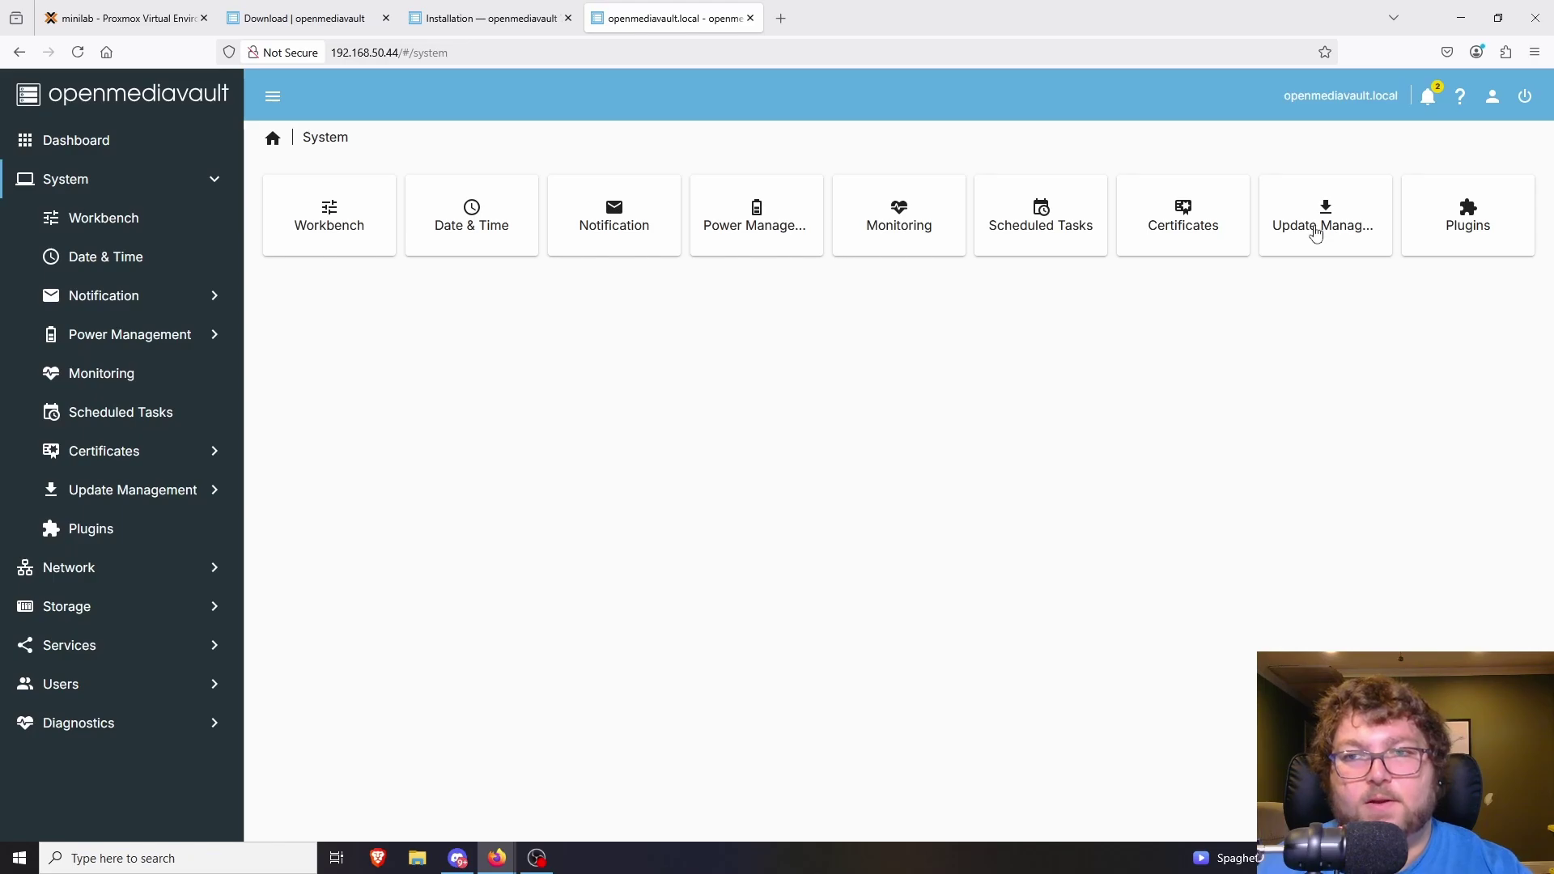
Review the available package updates under Update Management.
left_click(1316, 230)
left_click(590, 223)
scroll(527, 453, "down", 5)
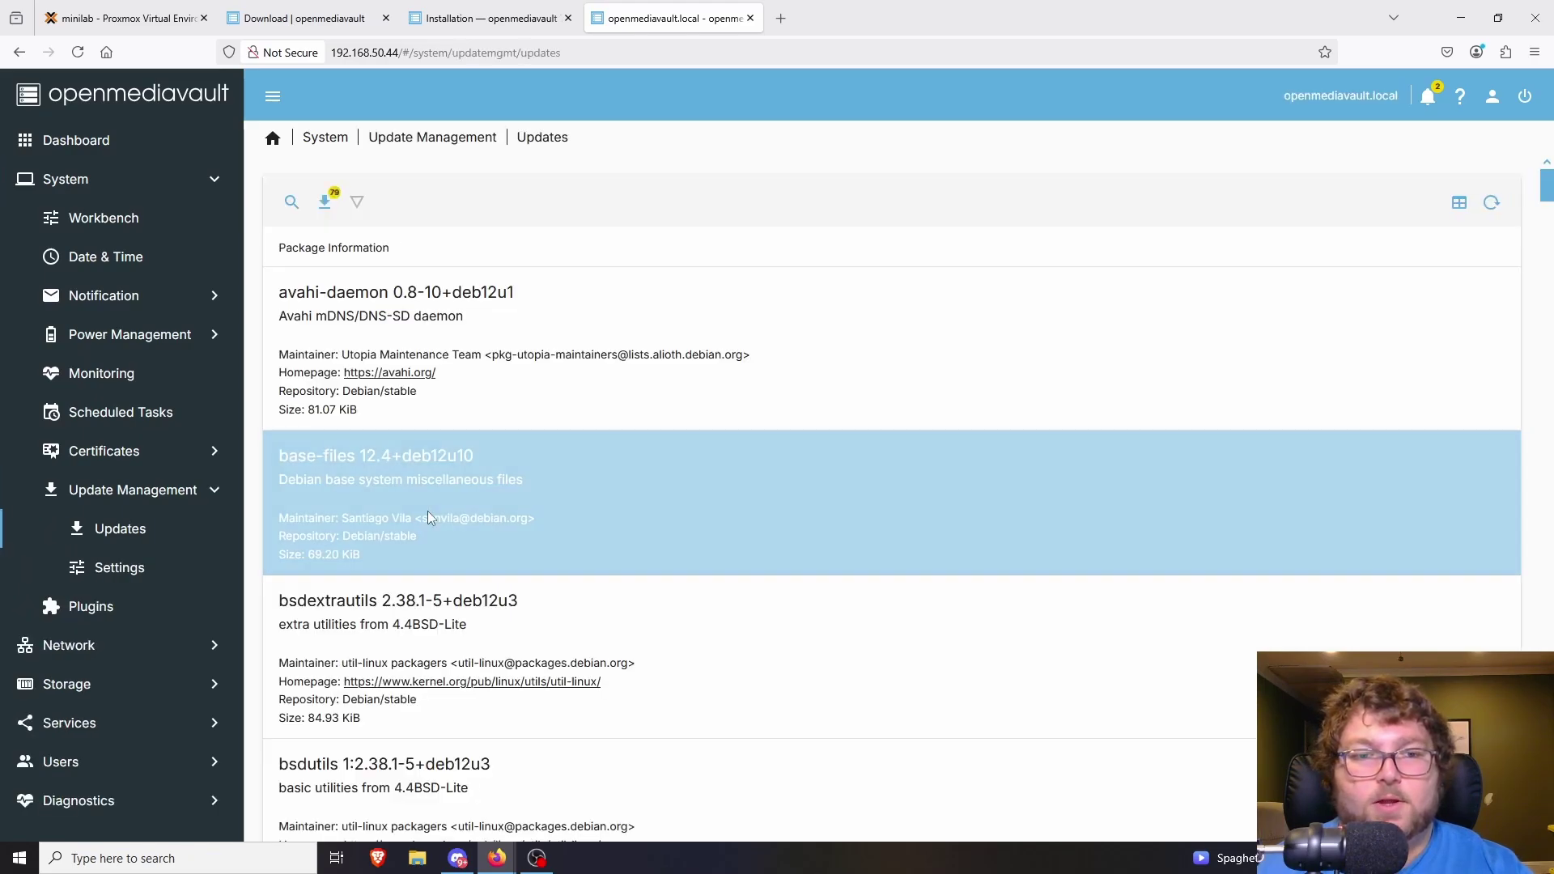
scroll(475, 492, "up", 3)
scroll(475, 492, "up", 3)
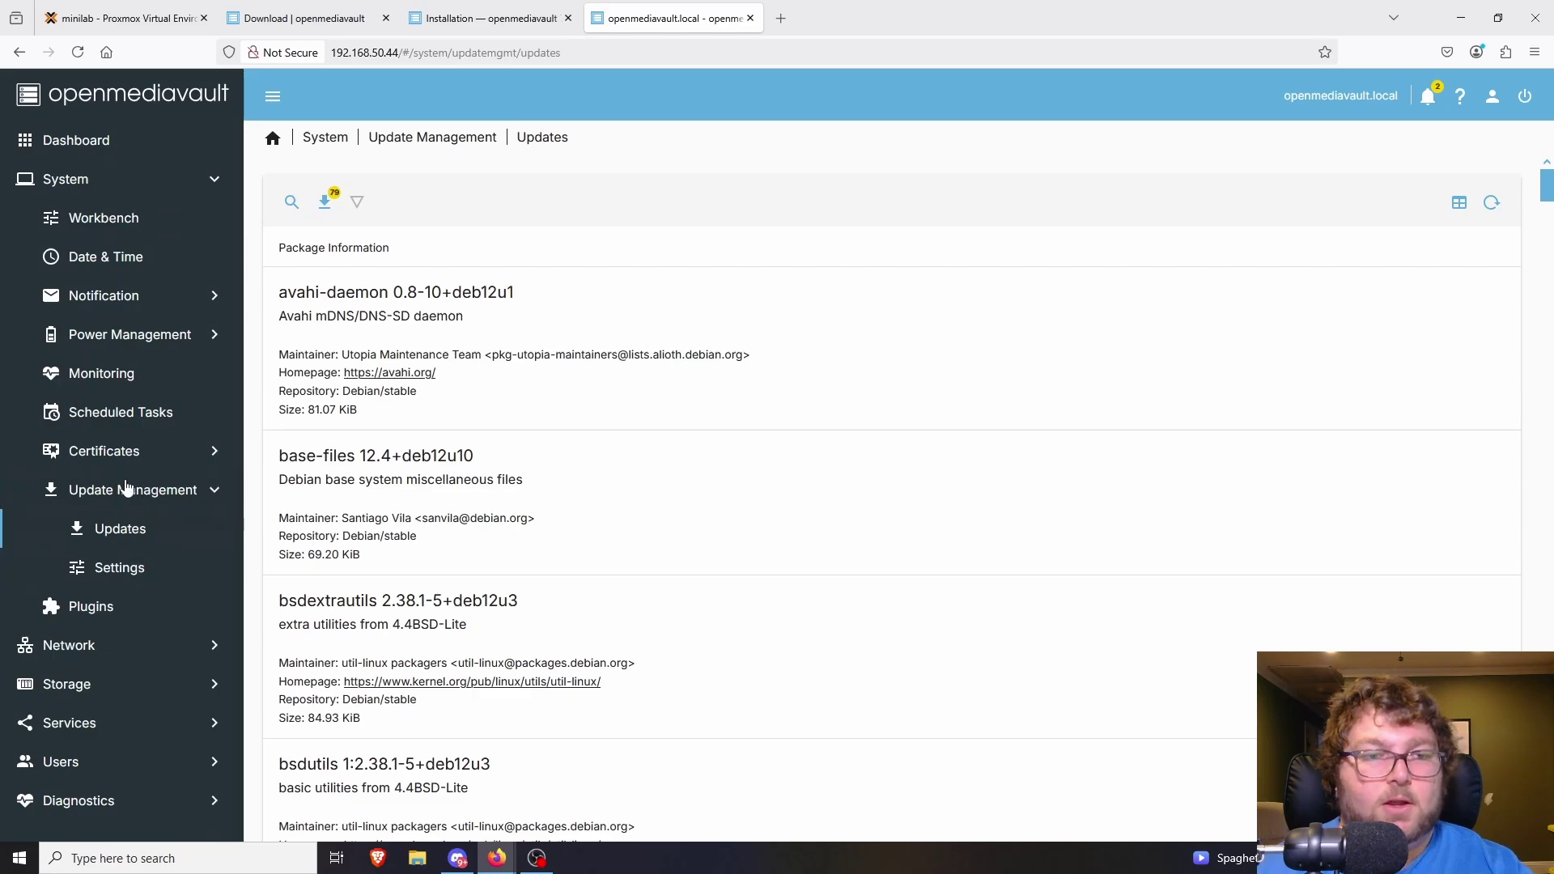
left_click(74, 180)
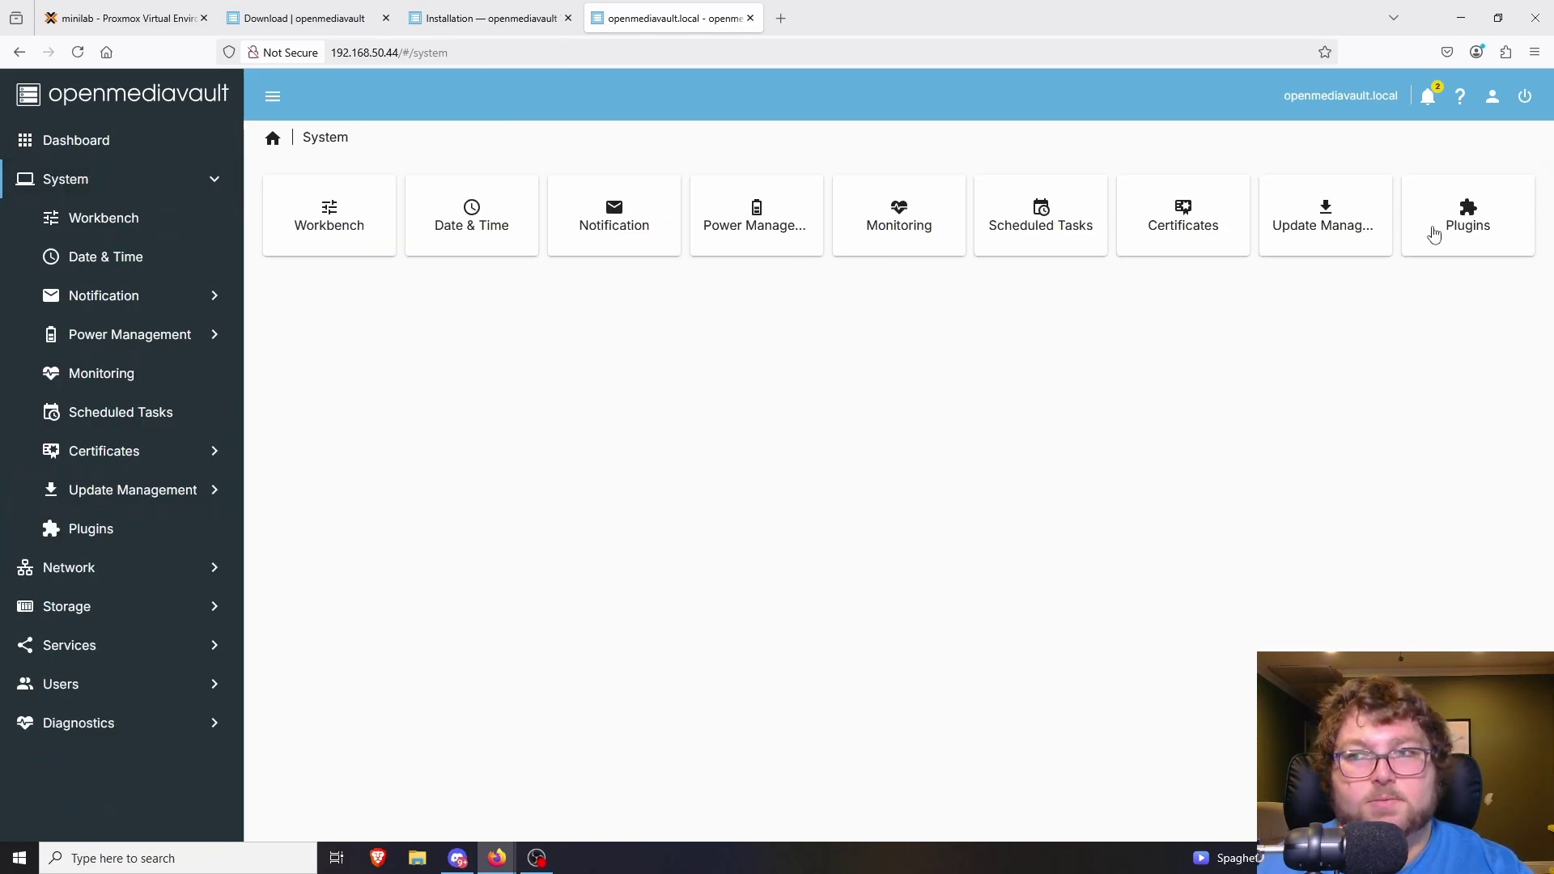
Look over Date & Time and Notification settings, then show the Storage Disks list.
left_click(507, 240)
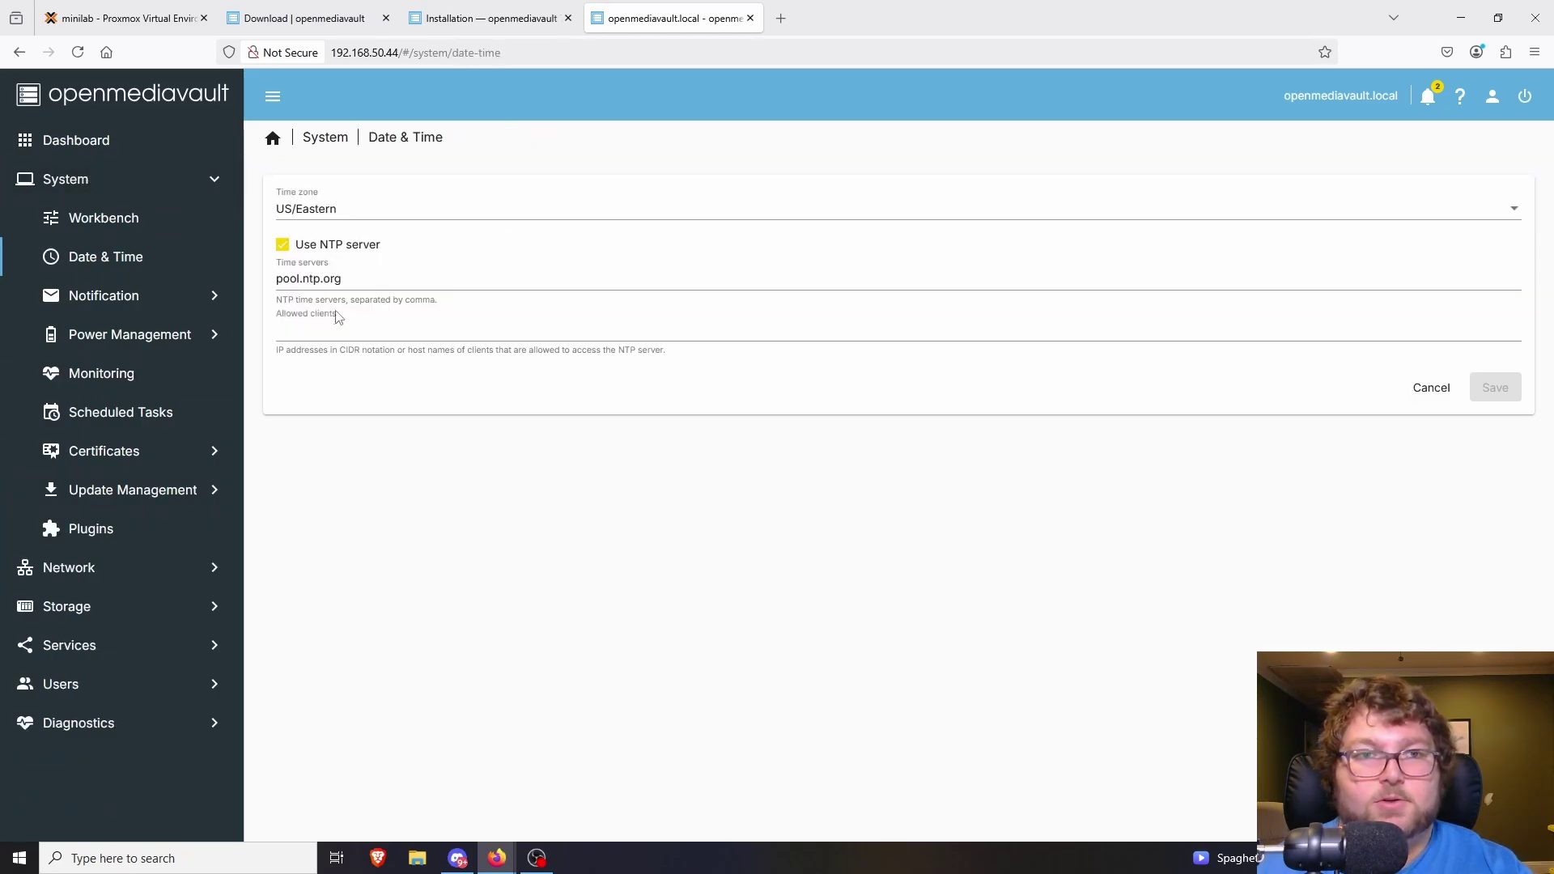
left_click(95, 181)
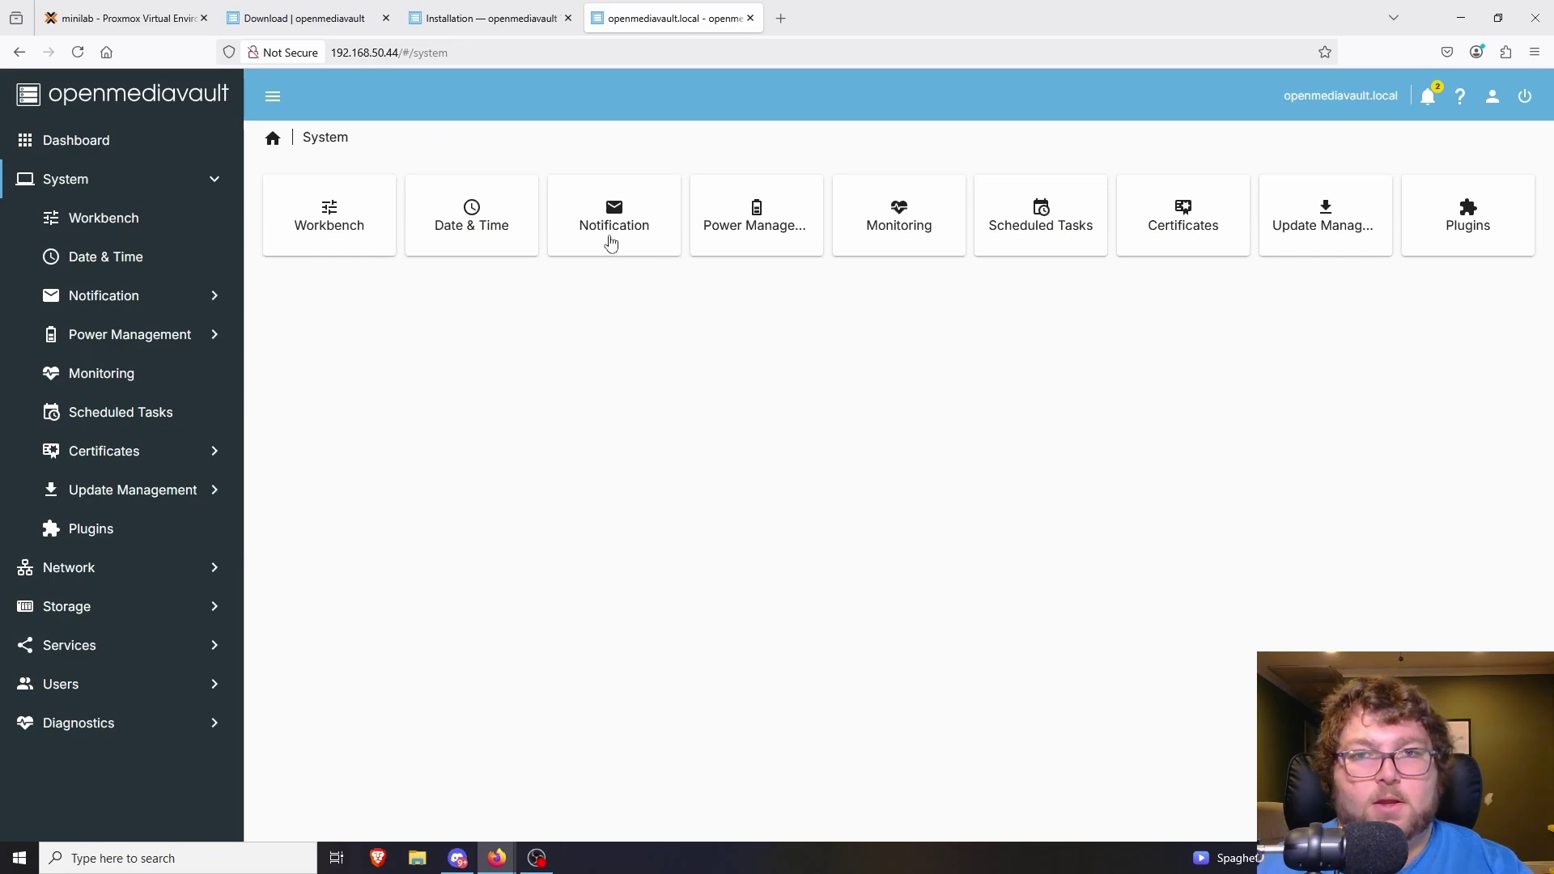
left_click(612, 243)
left_click(60, 181)
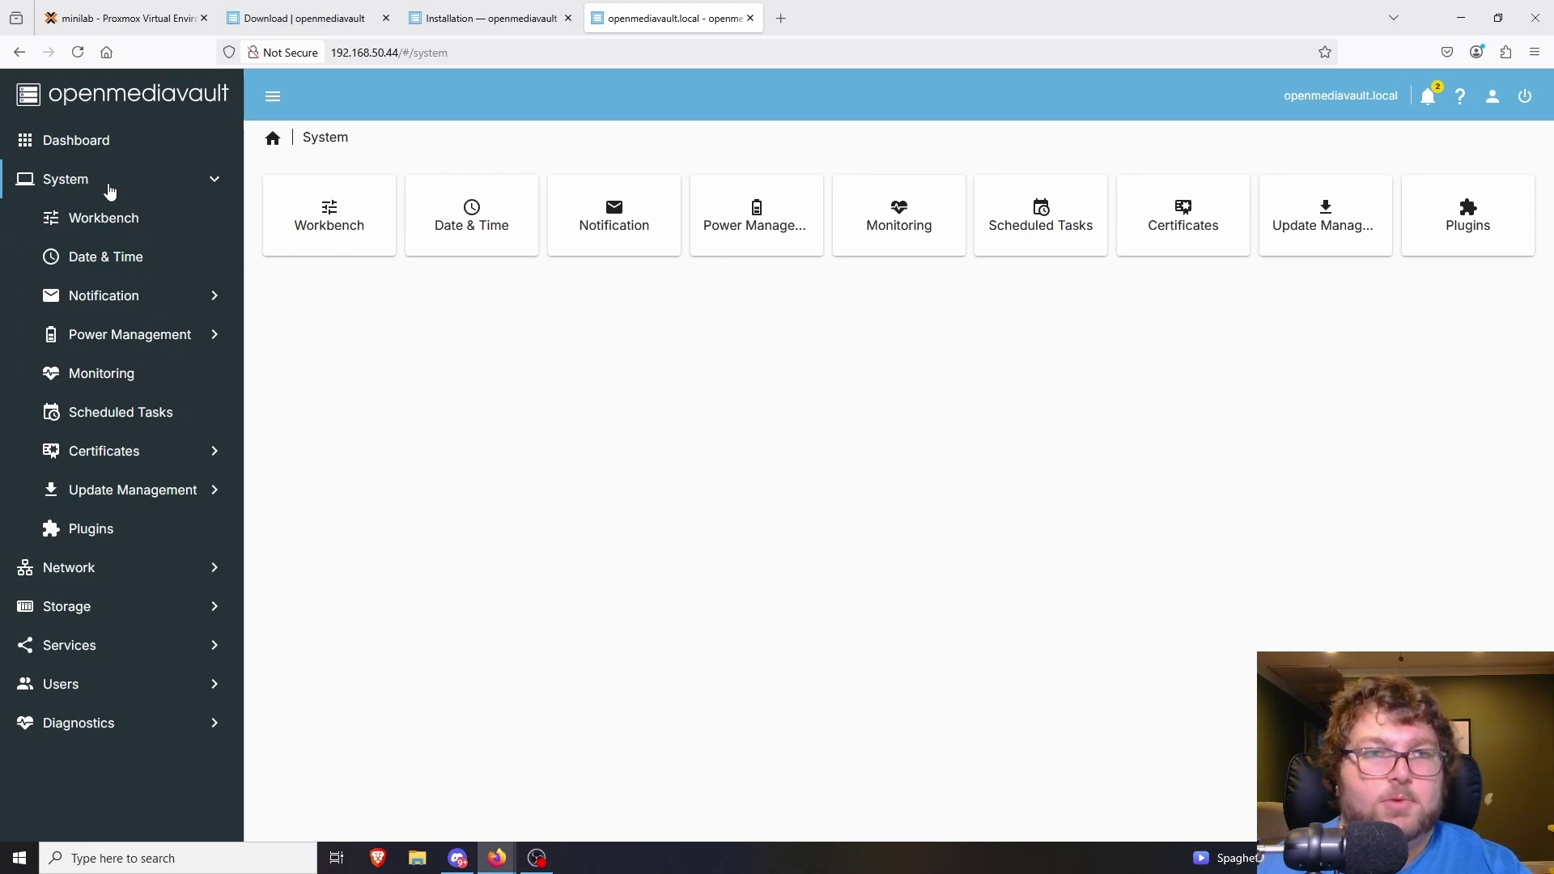
left_click(213, 183)
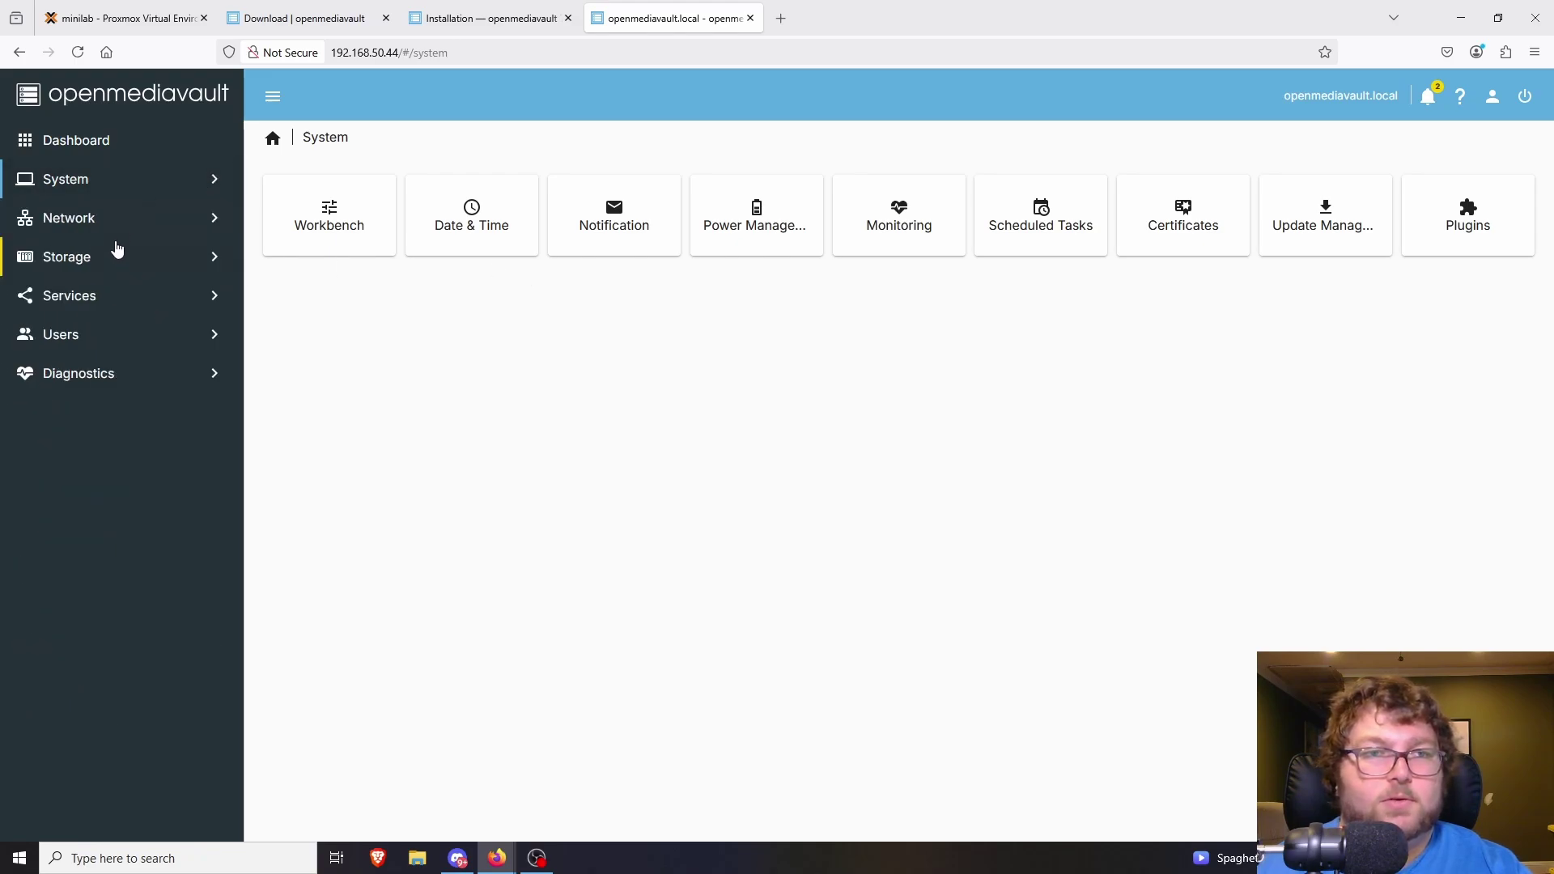
left_click(111, 257)
left_click(95, 305)
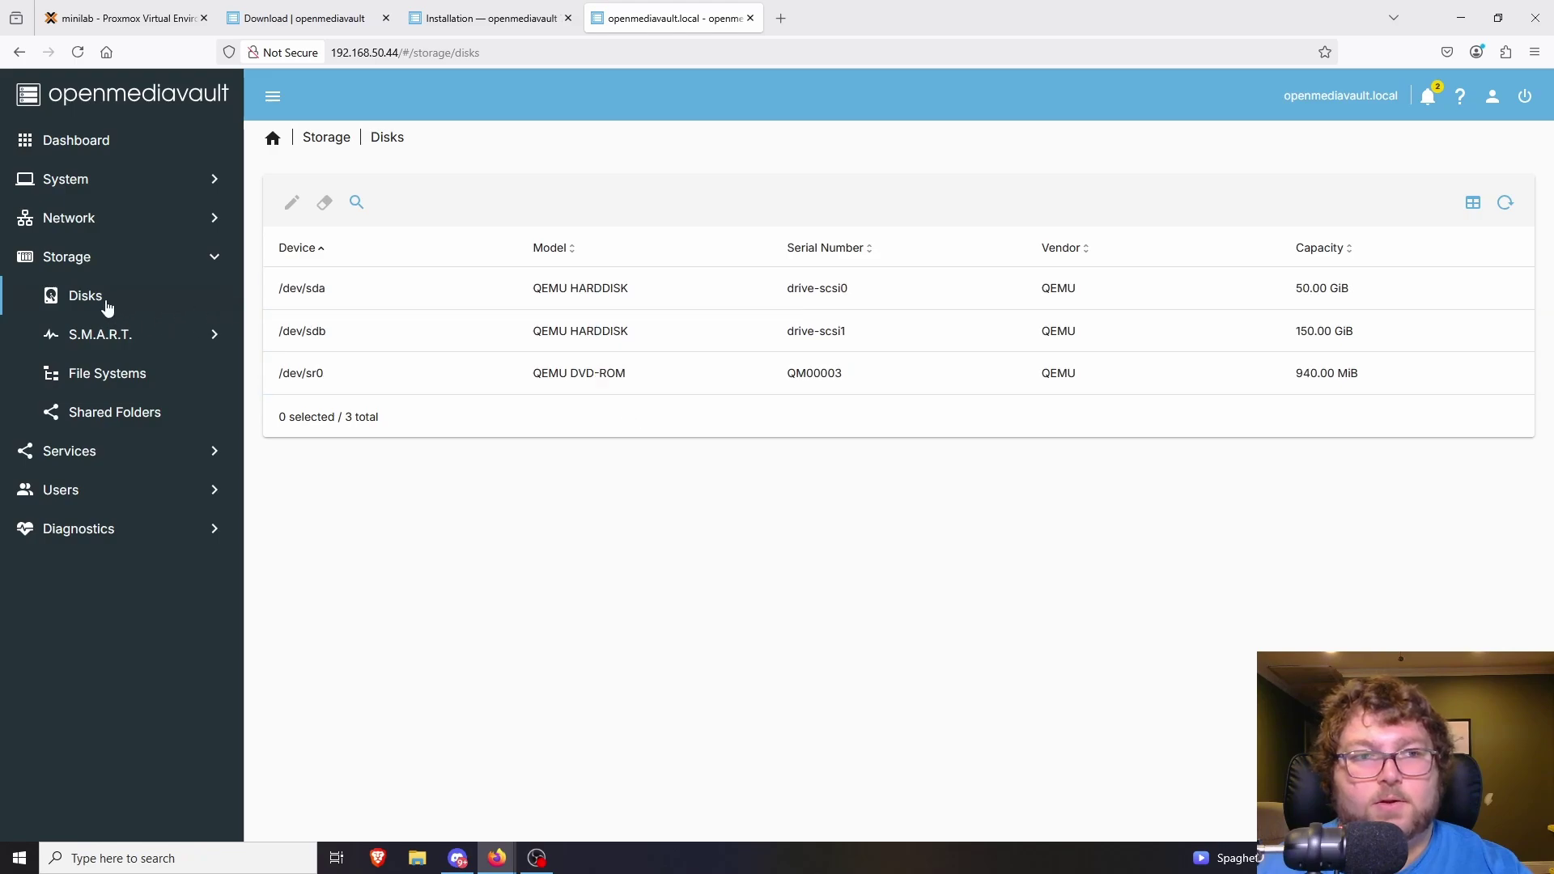
Open the Storage > Disks list, select the 150 GB /dev/sdb disk, and start wiping it.
left_click(92, 257)
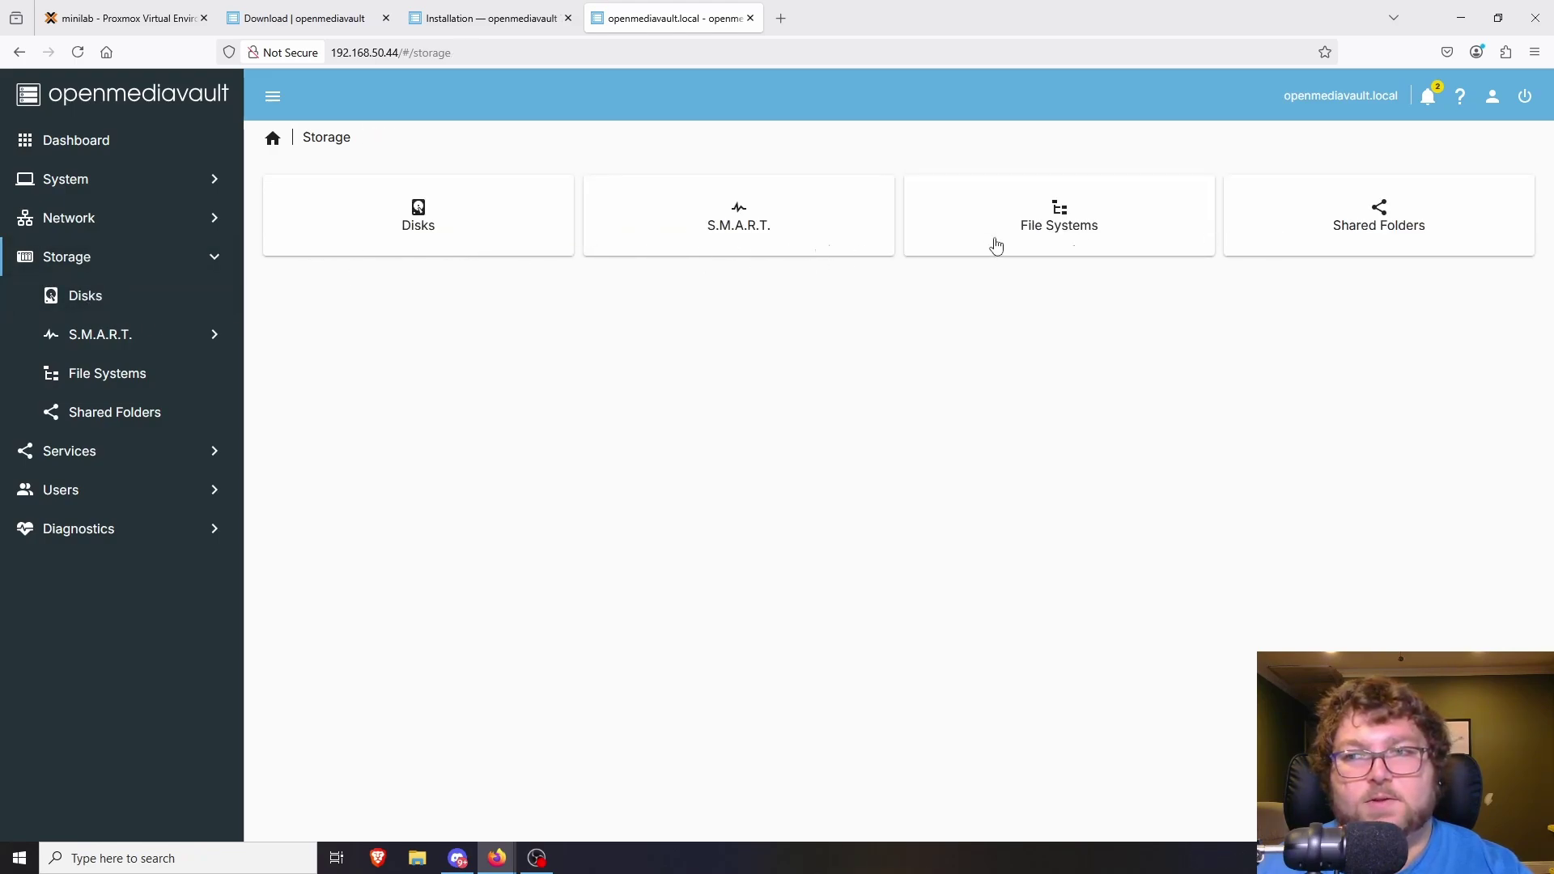
left_click(441, 235)
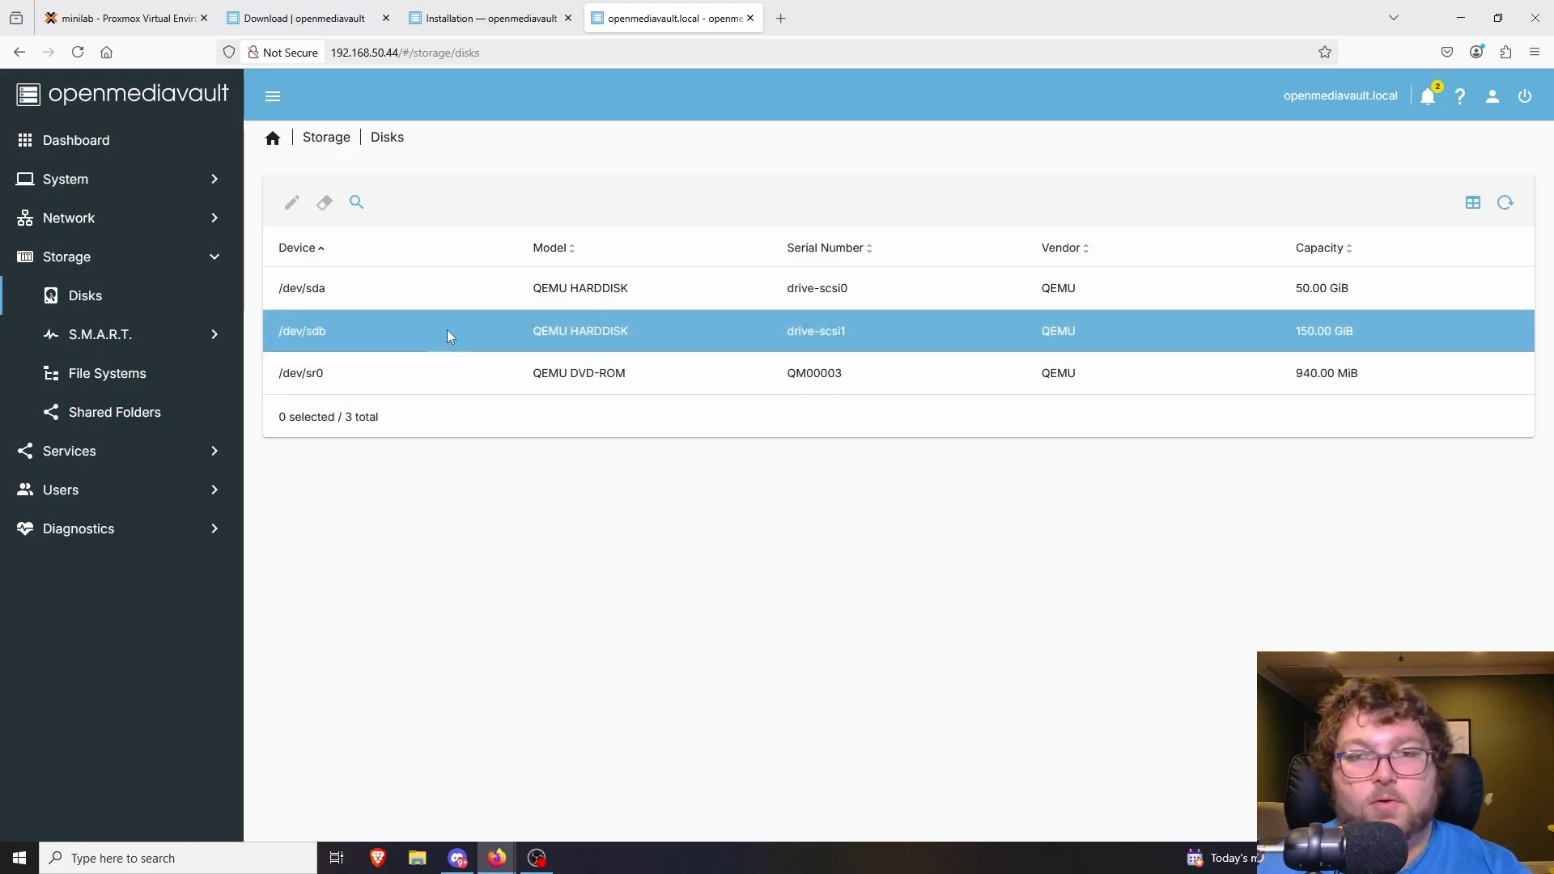
triple_click(1272, 328)
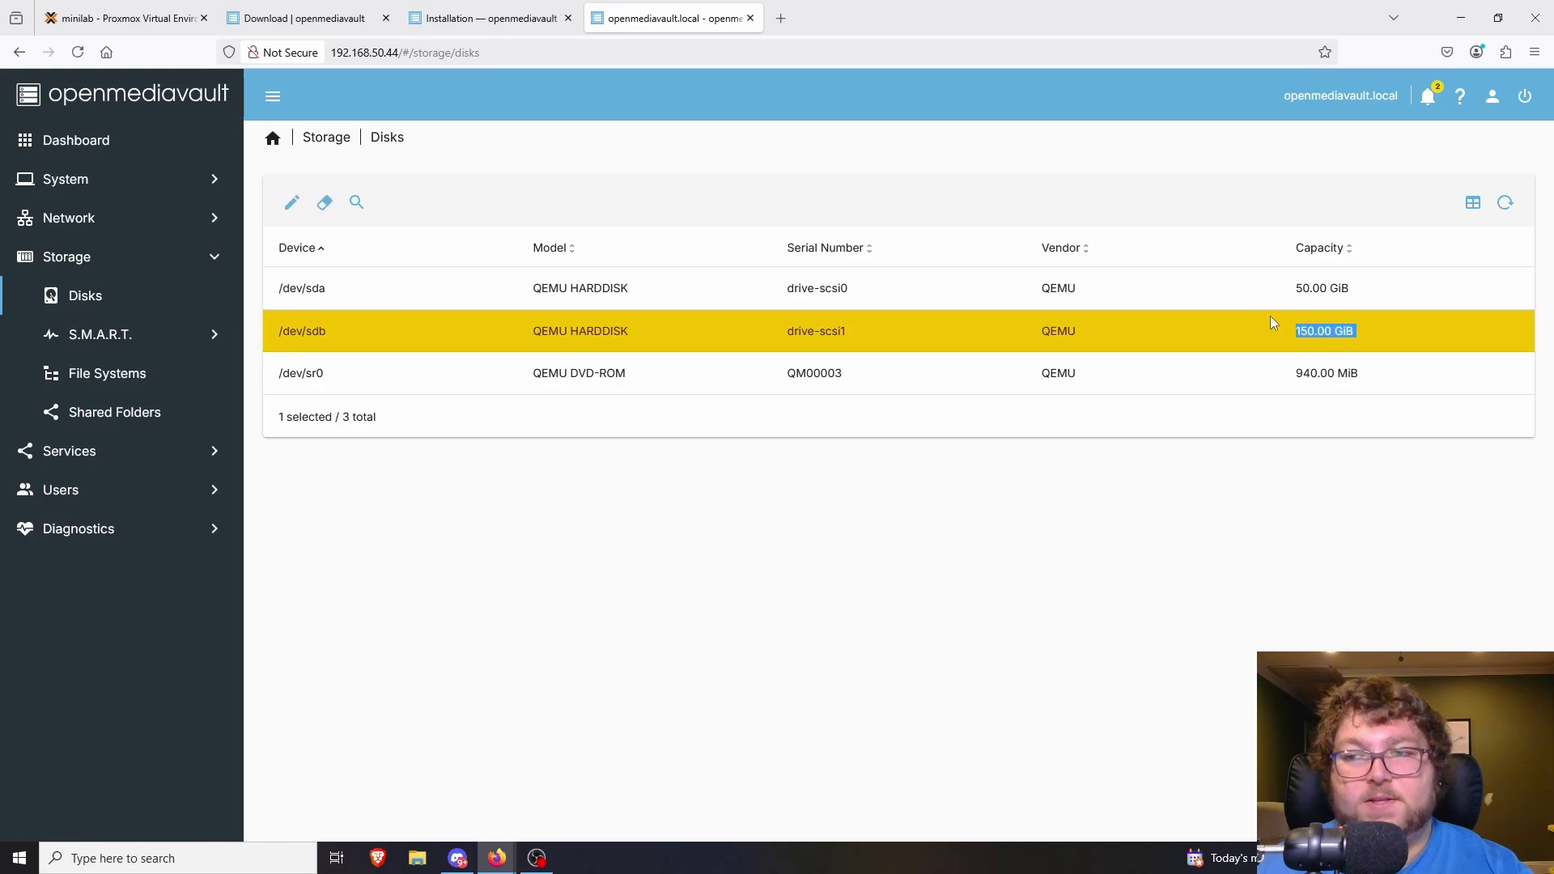
left_click(410, 326)
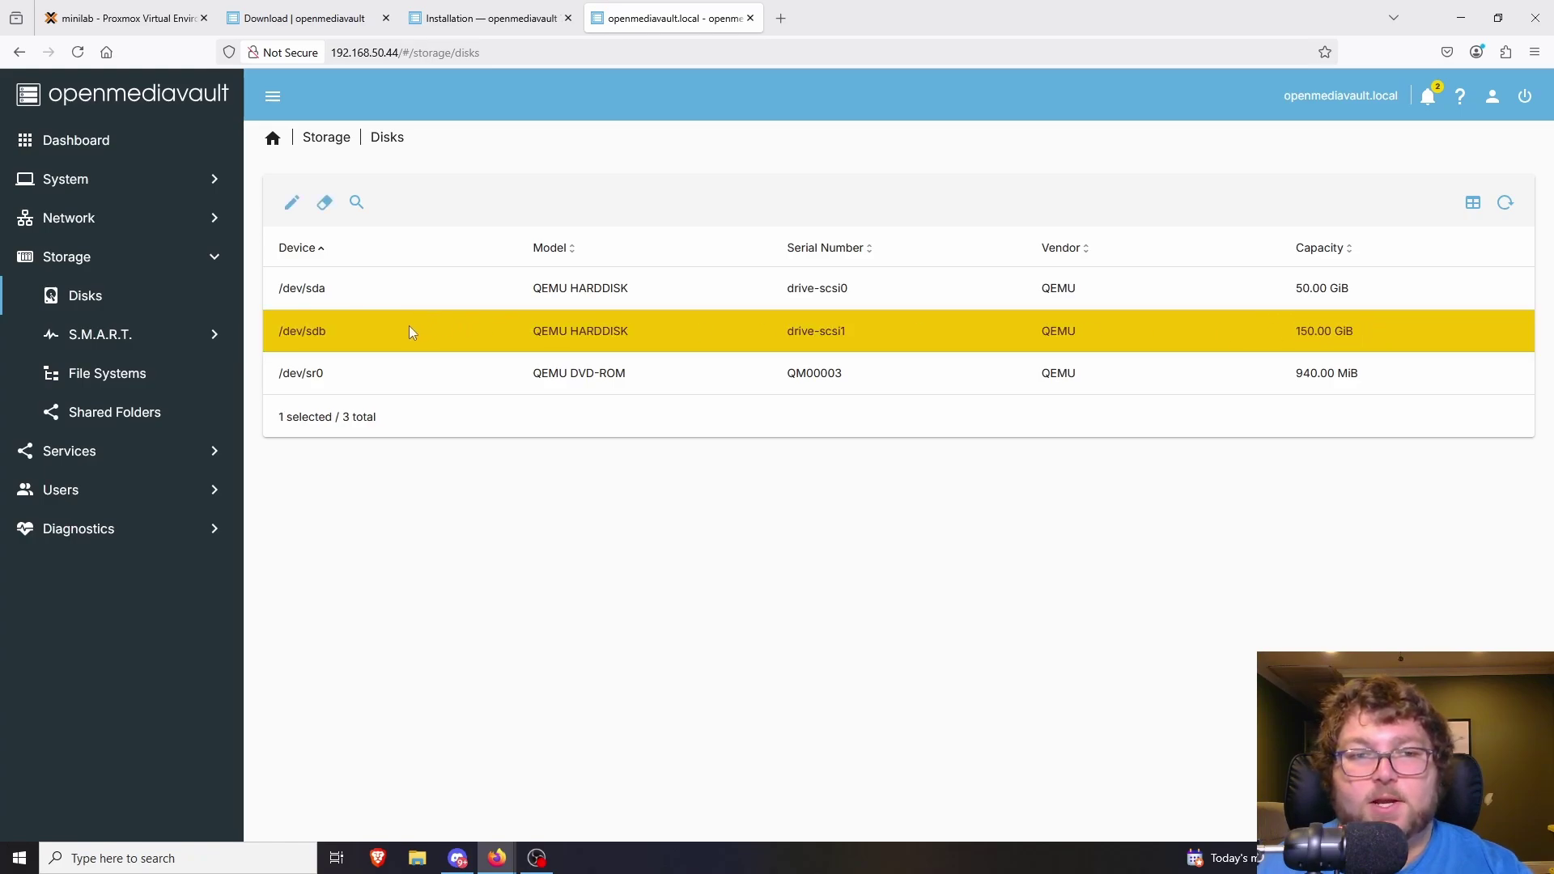
left_click(368, 288)
left_click(359, 337)
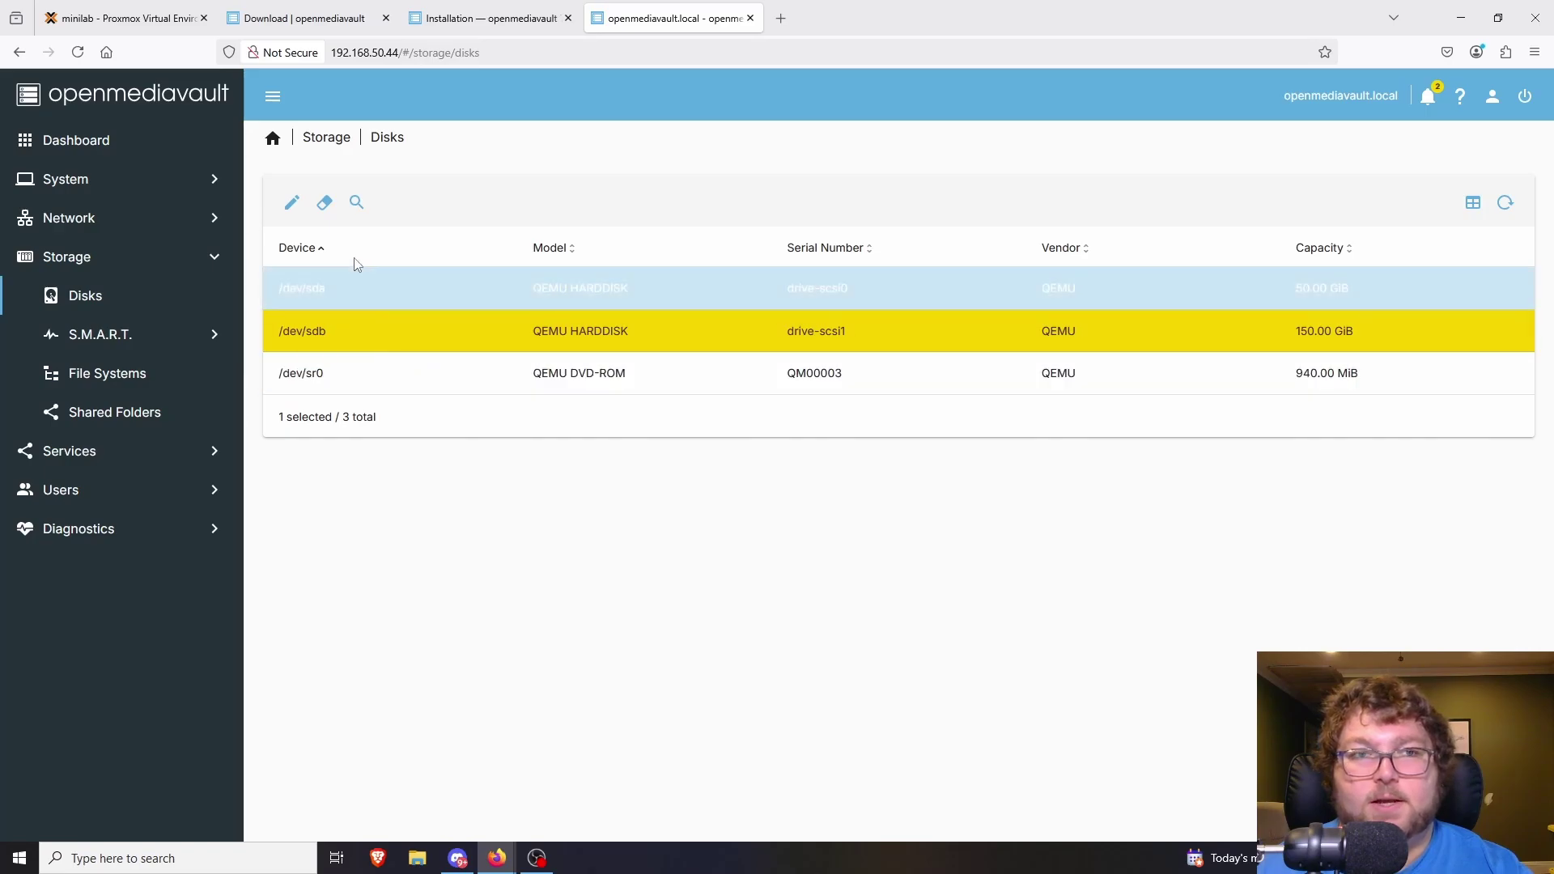
left_click(323, 204)
Confirm data loss, quick-wipe /dev/sdb, and close the finished wipe output.
left_click(604, 494)
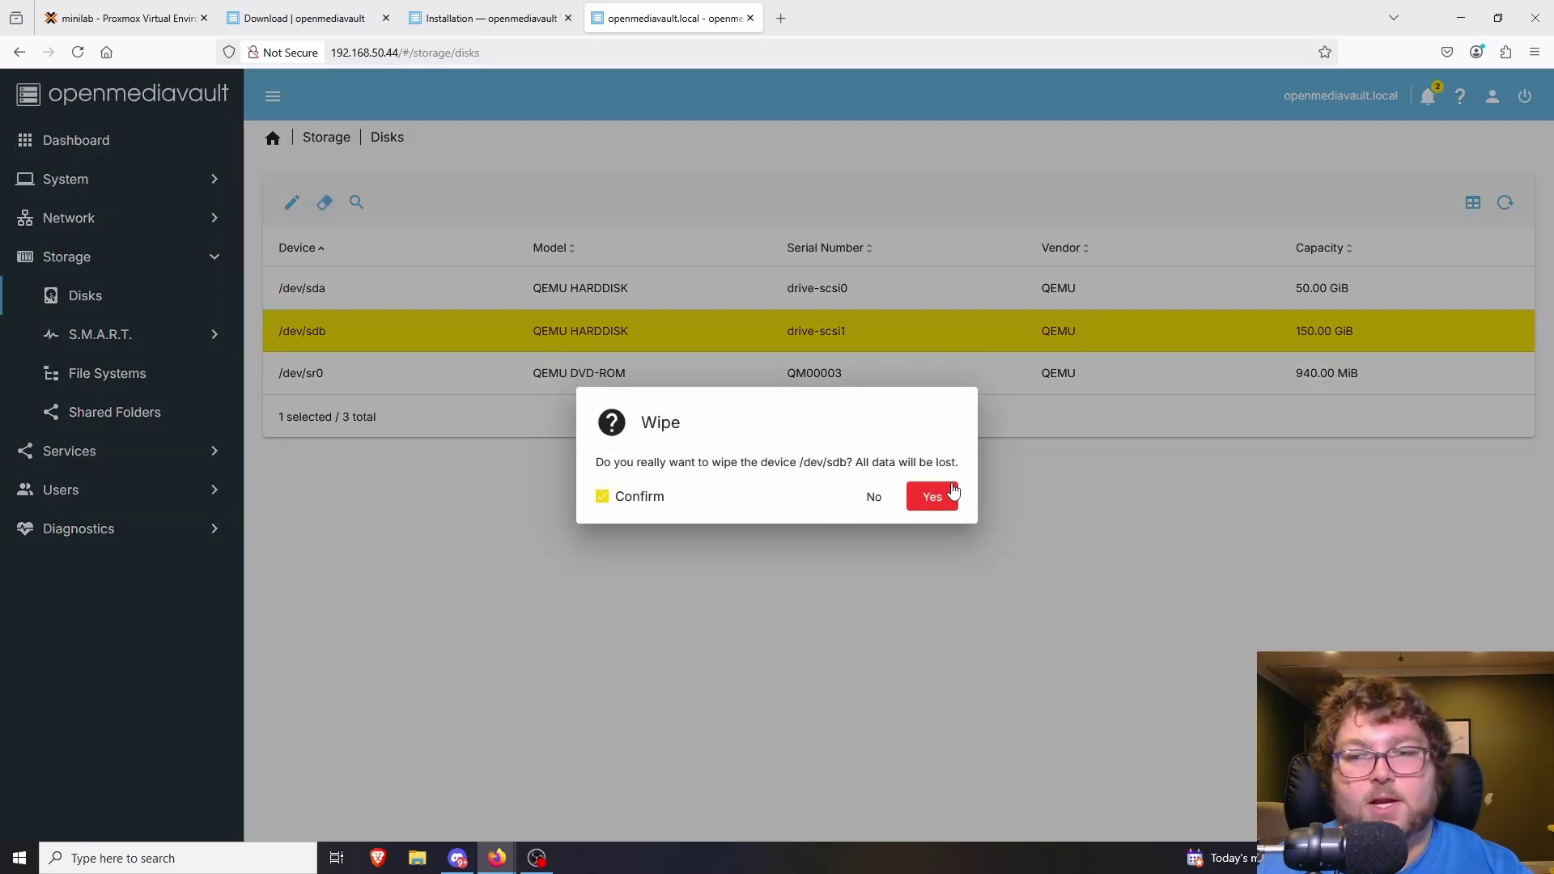
left_click(938, 503)
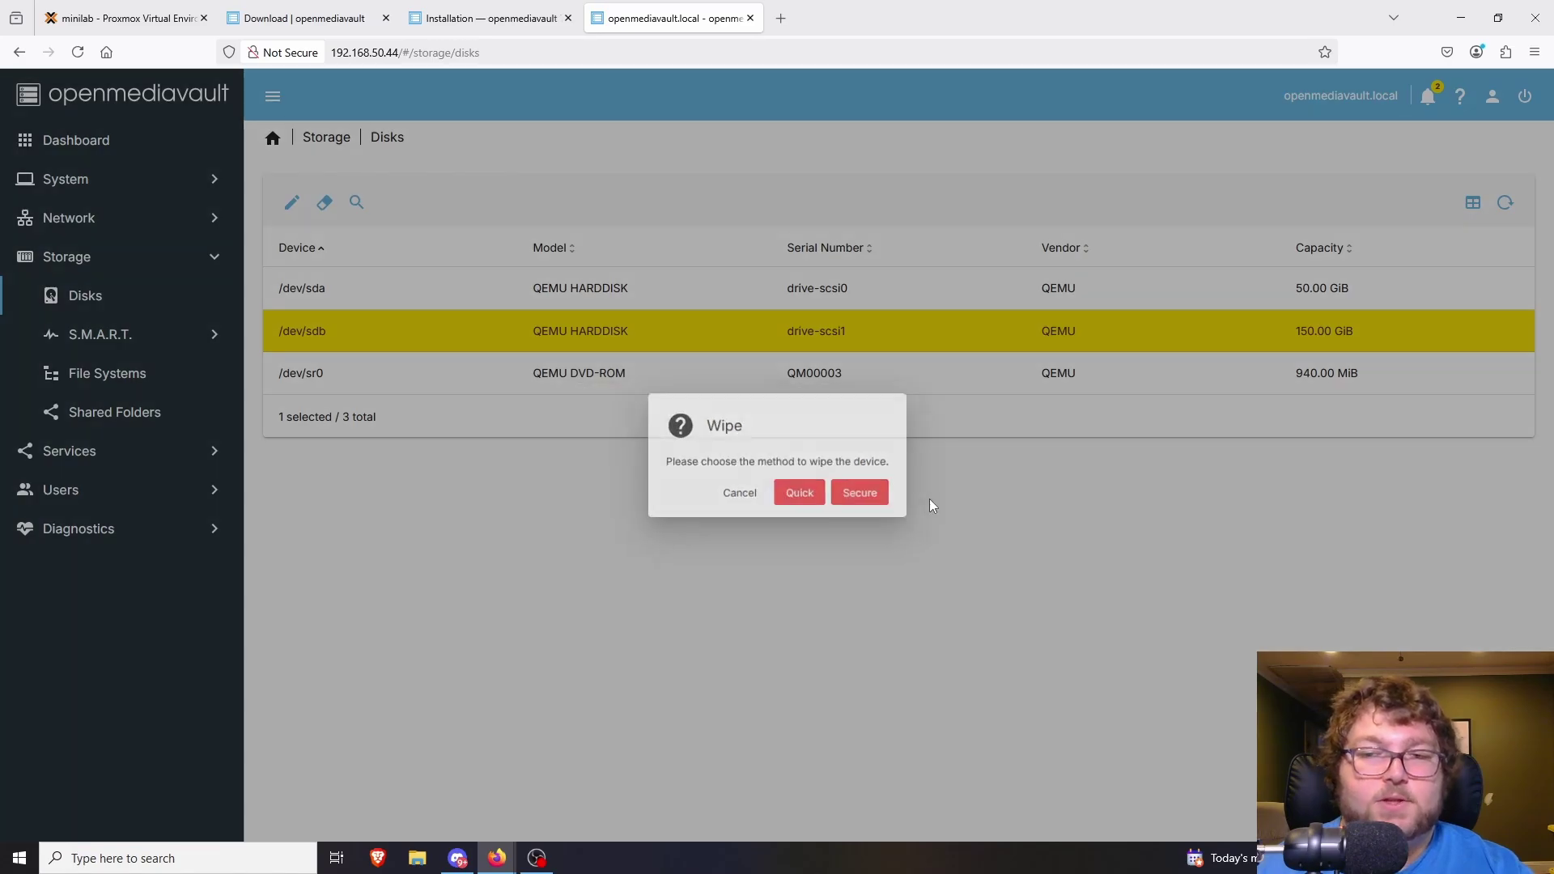
left_click(805, 497)
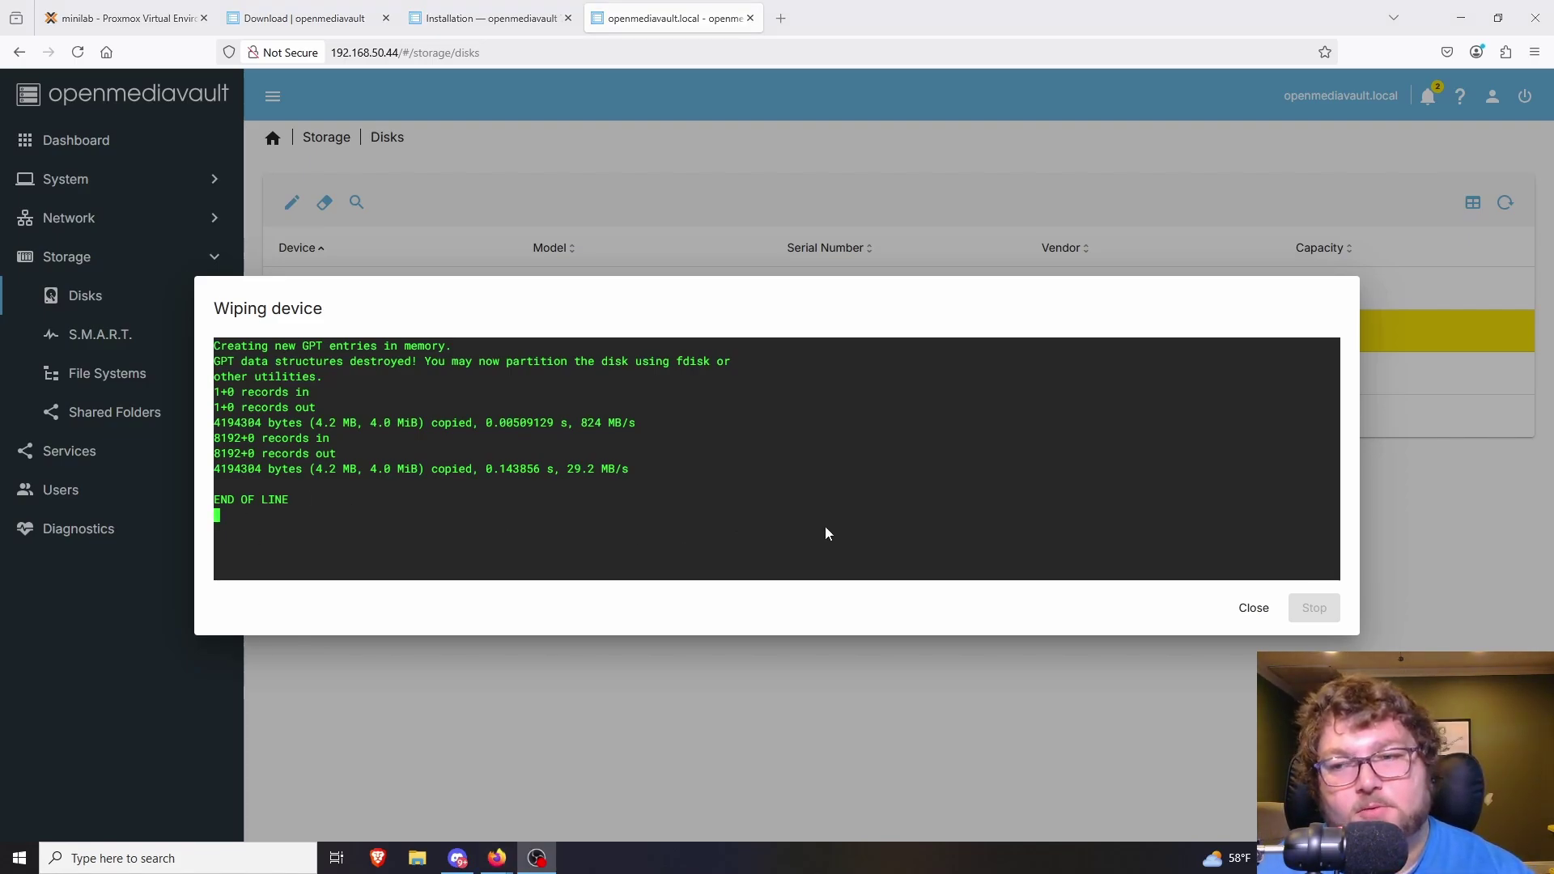
left_click(1256, 617)
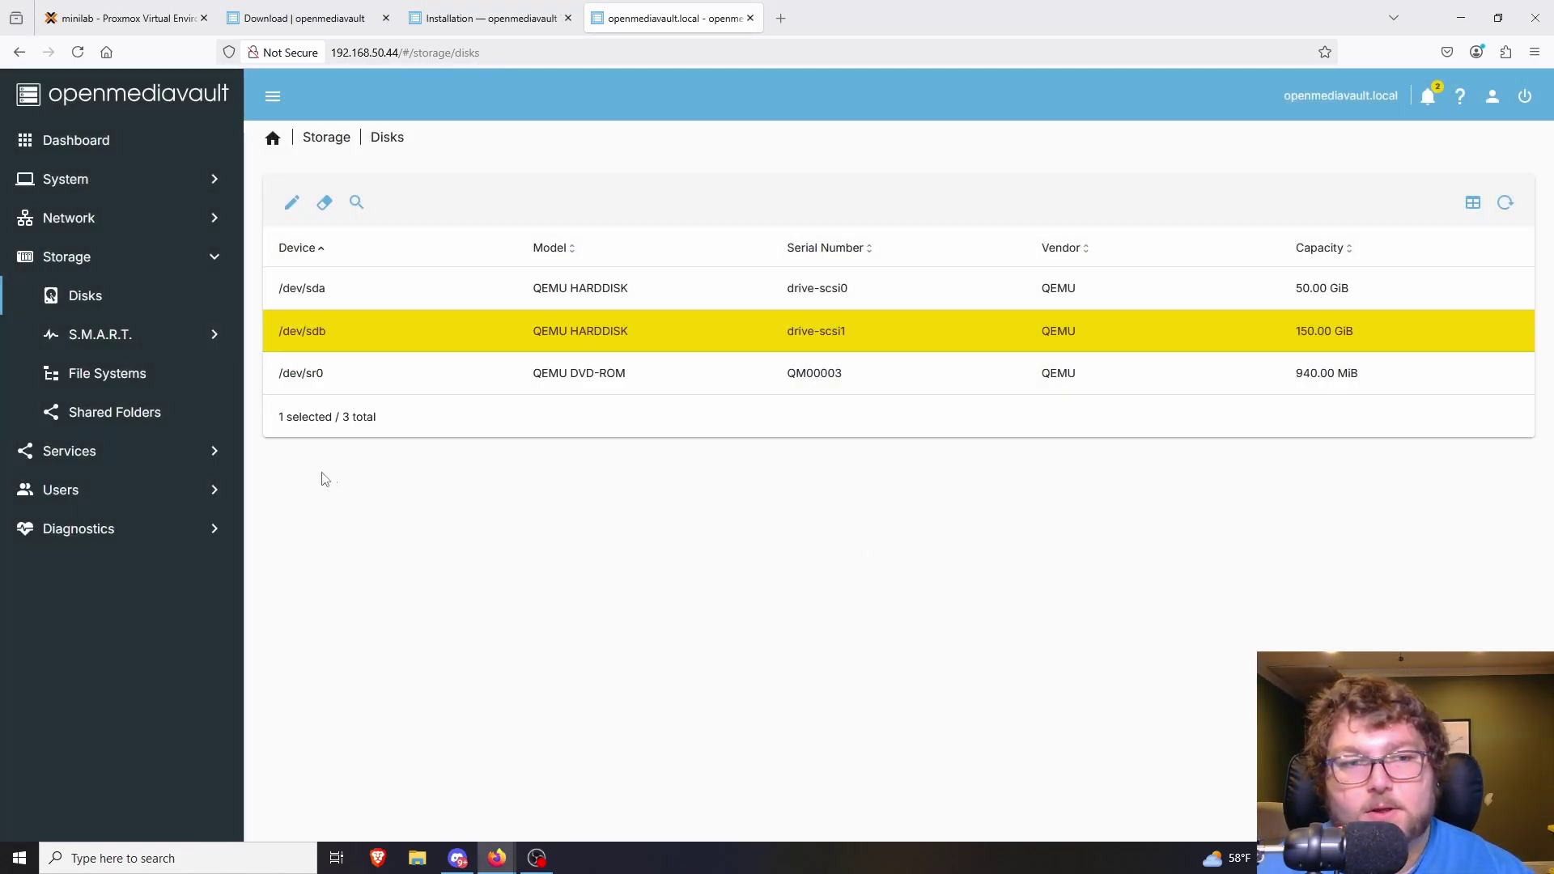
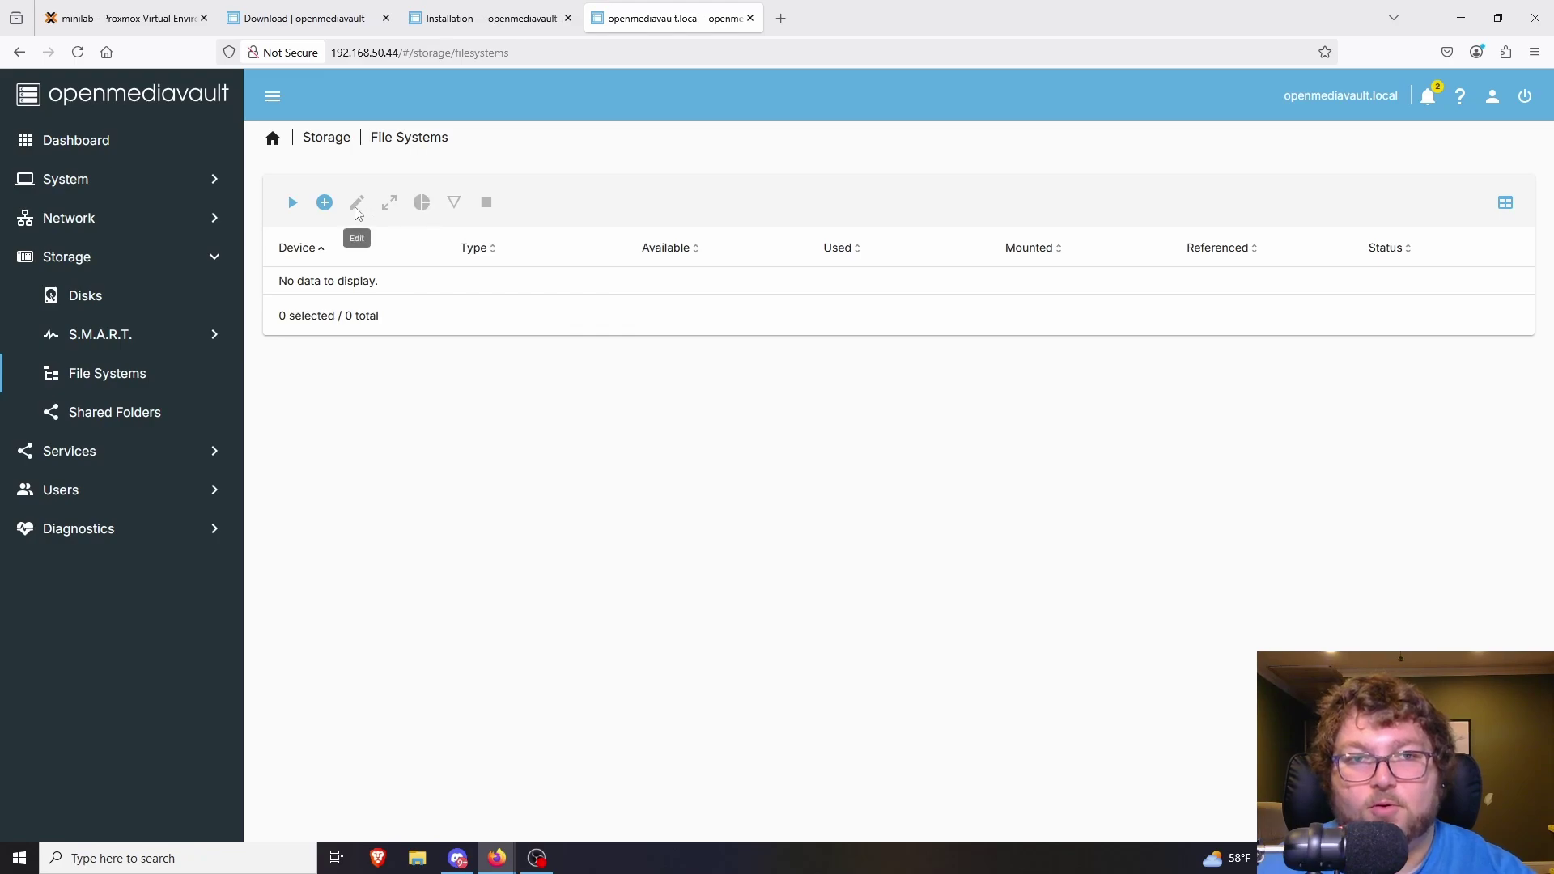
Create an EXT4 file system on the 150 GiB QEMU HARDDISK /dev/sdb and check the output's final line.
left_click(324, 205)
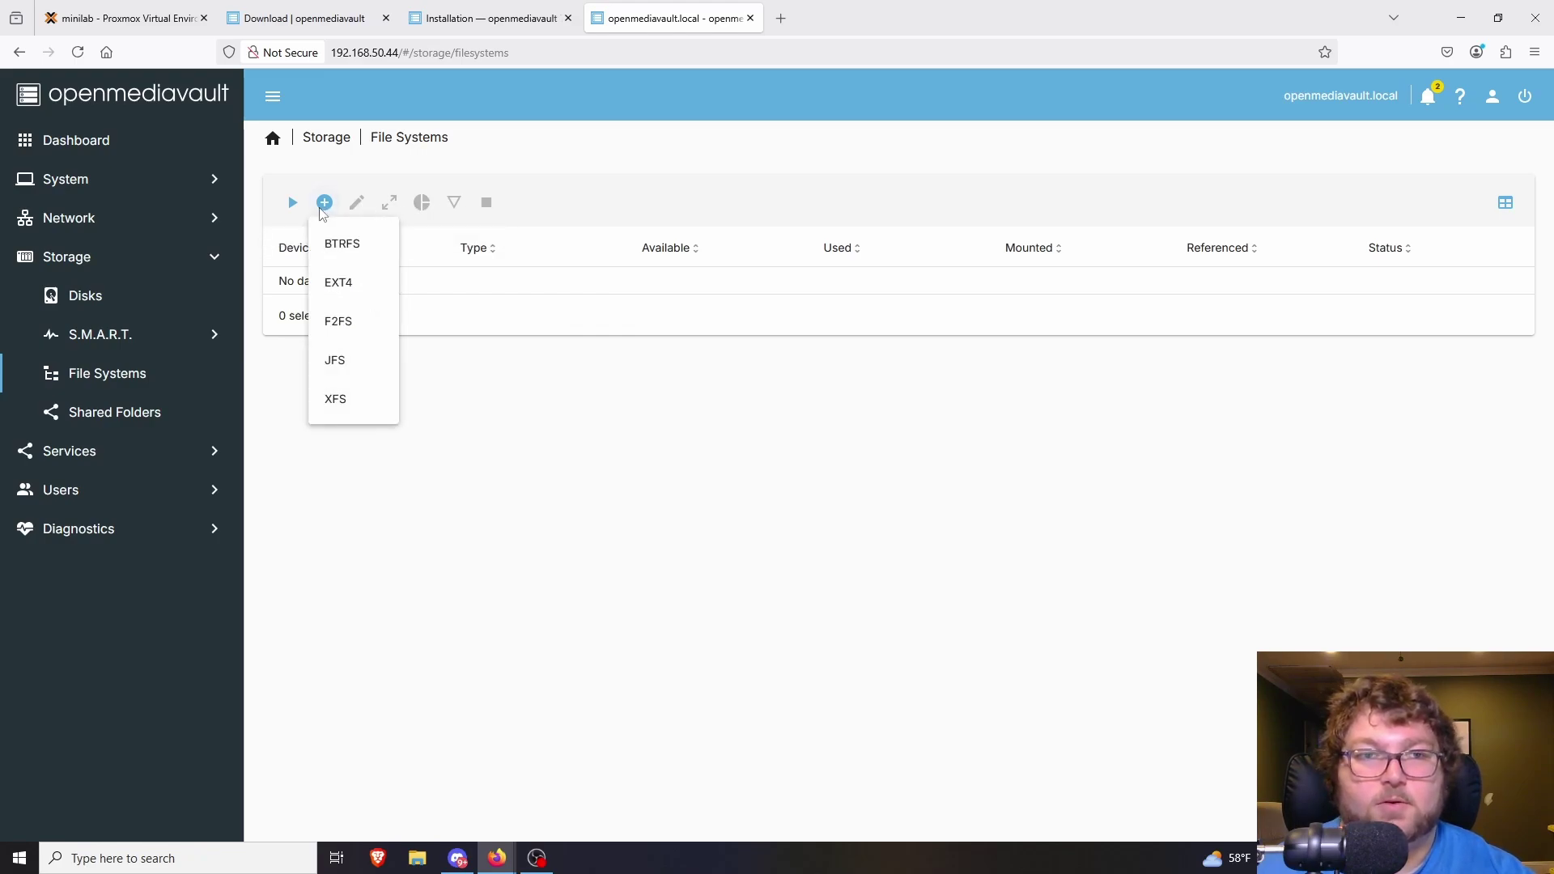
left_click(363, 288)
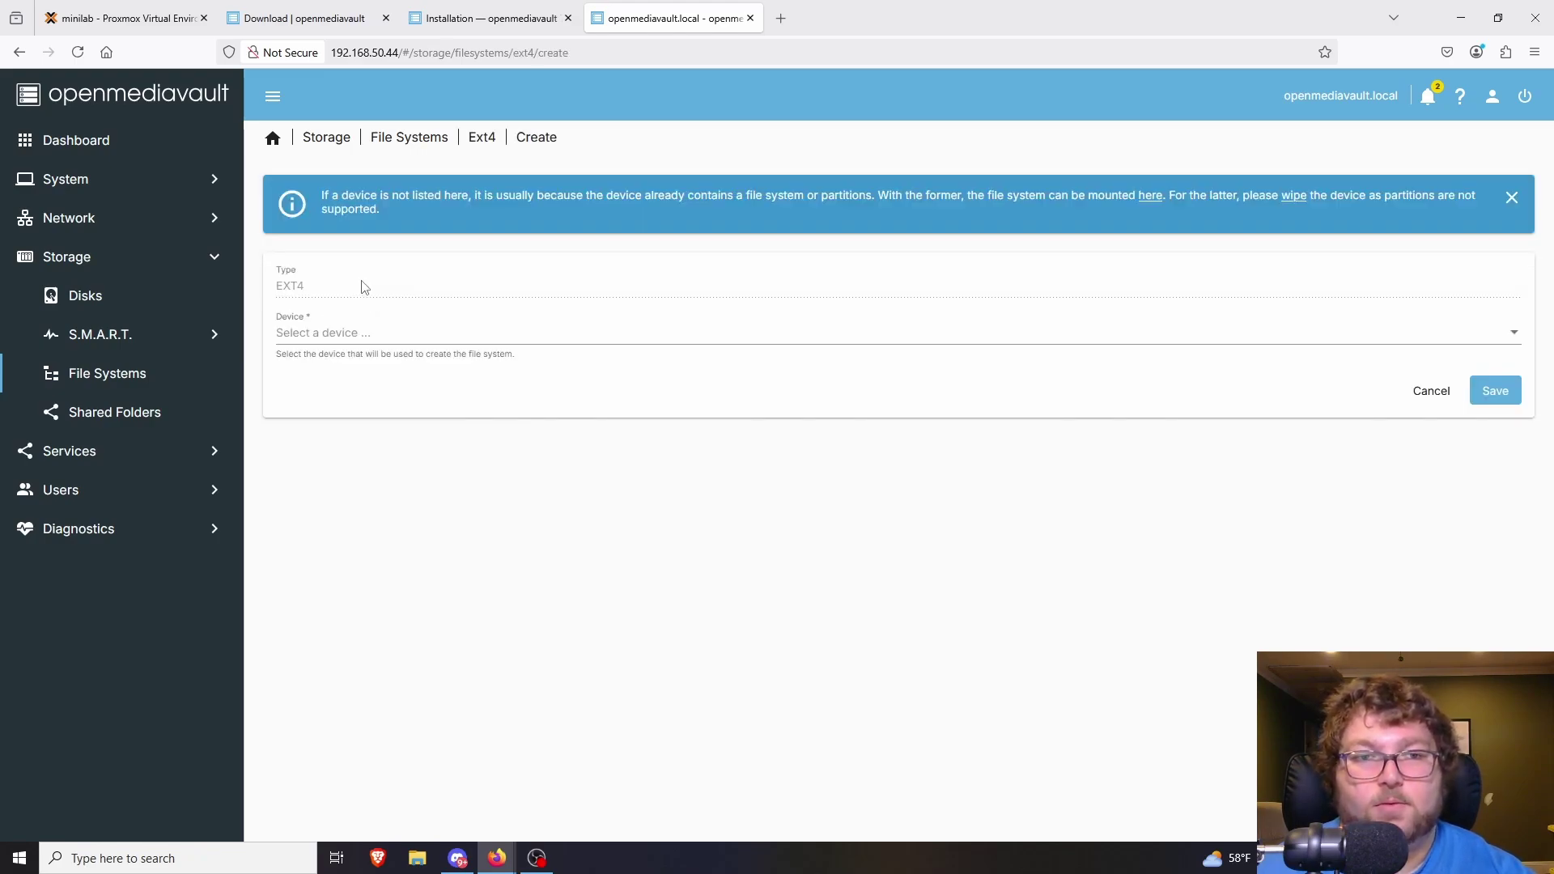
left_click(327, 334)
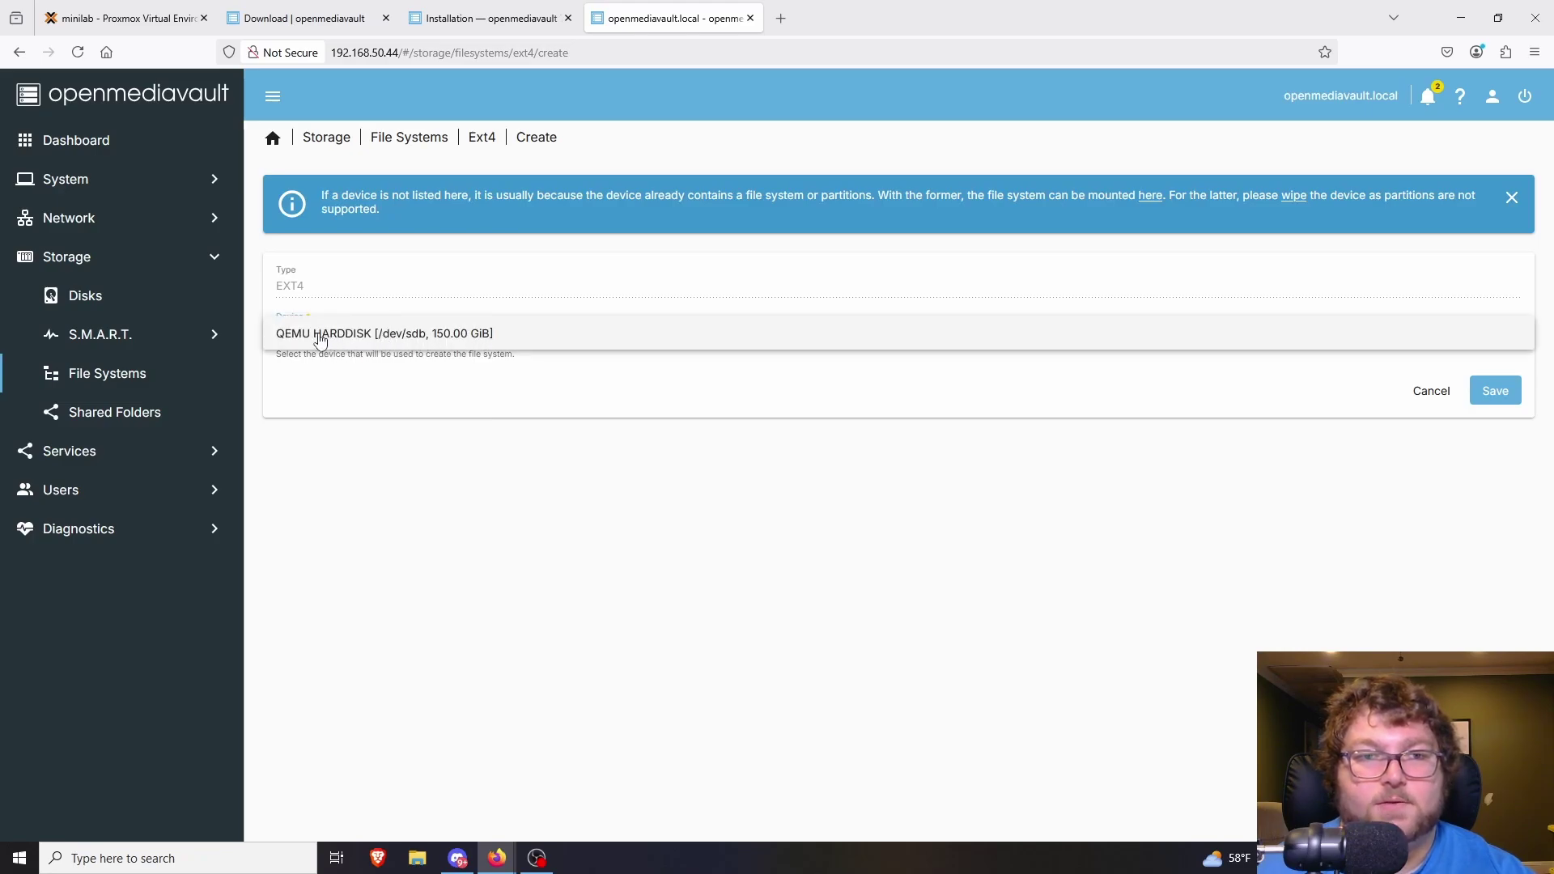
left_click(413, 339)
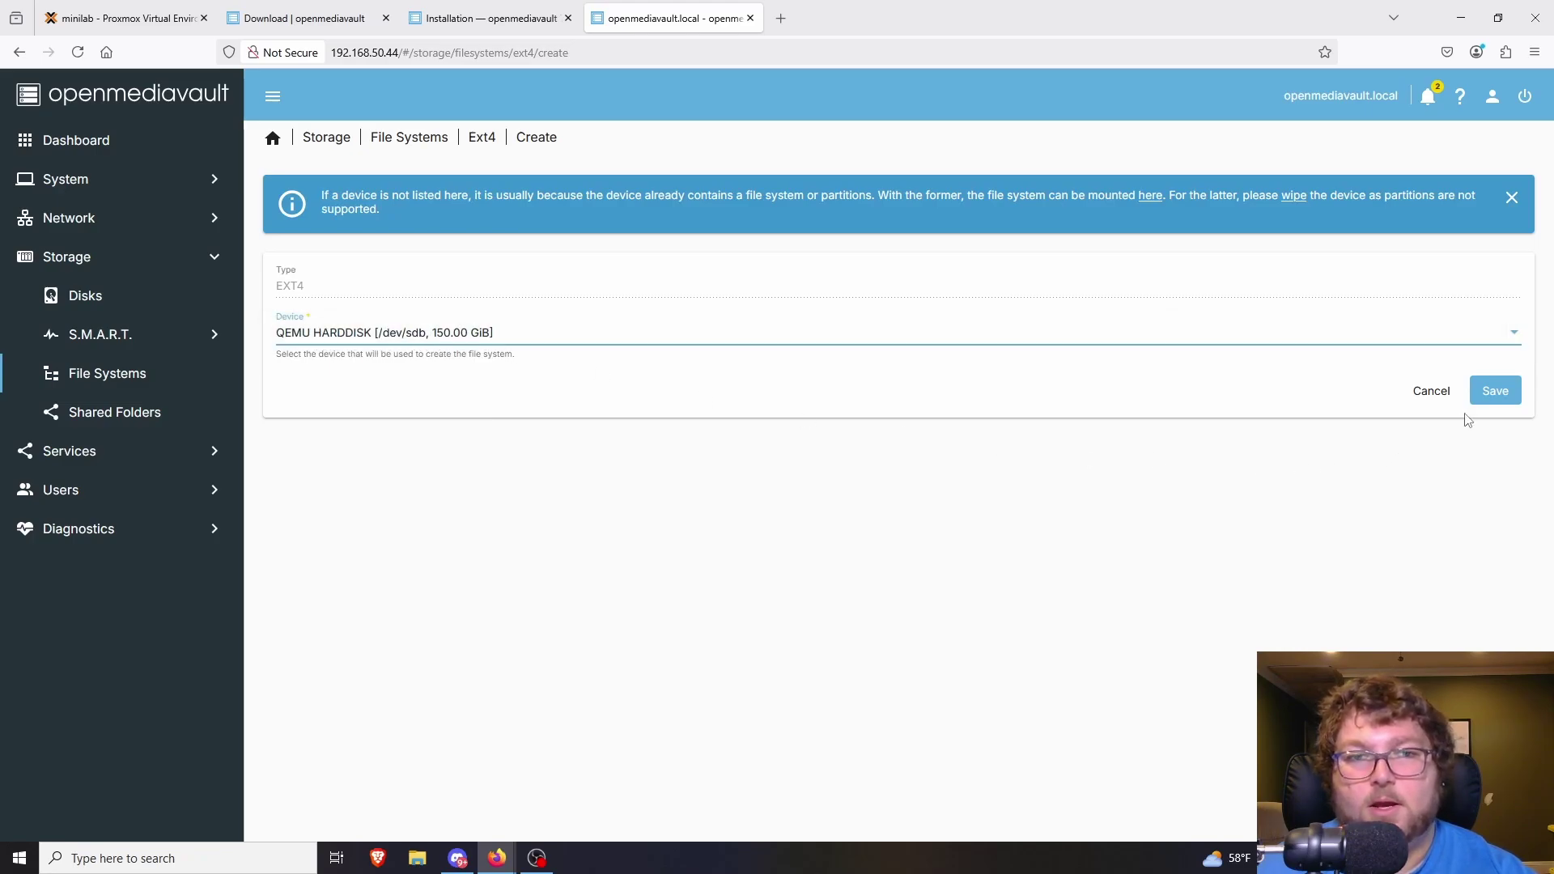
left_click(1490, 397)
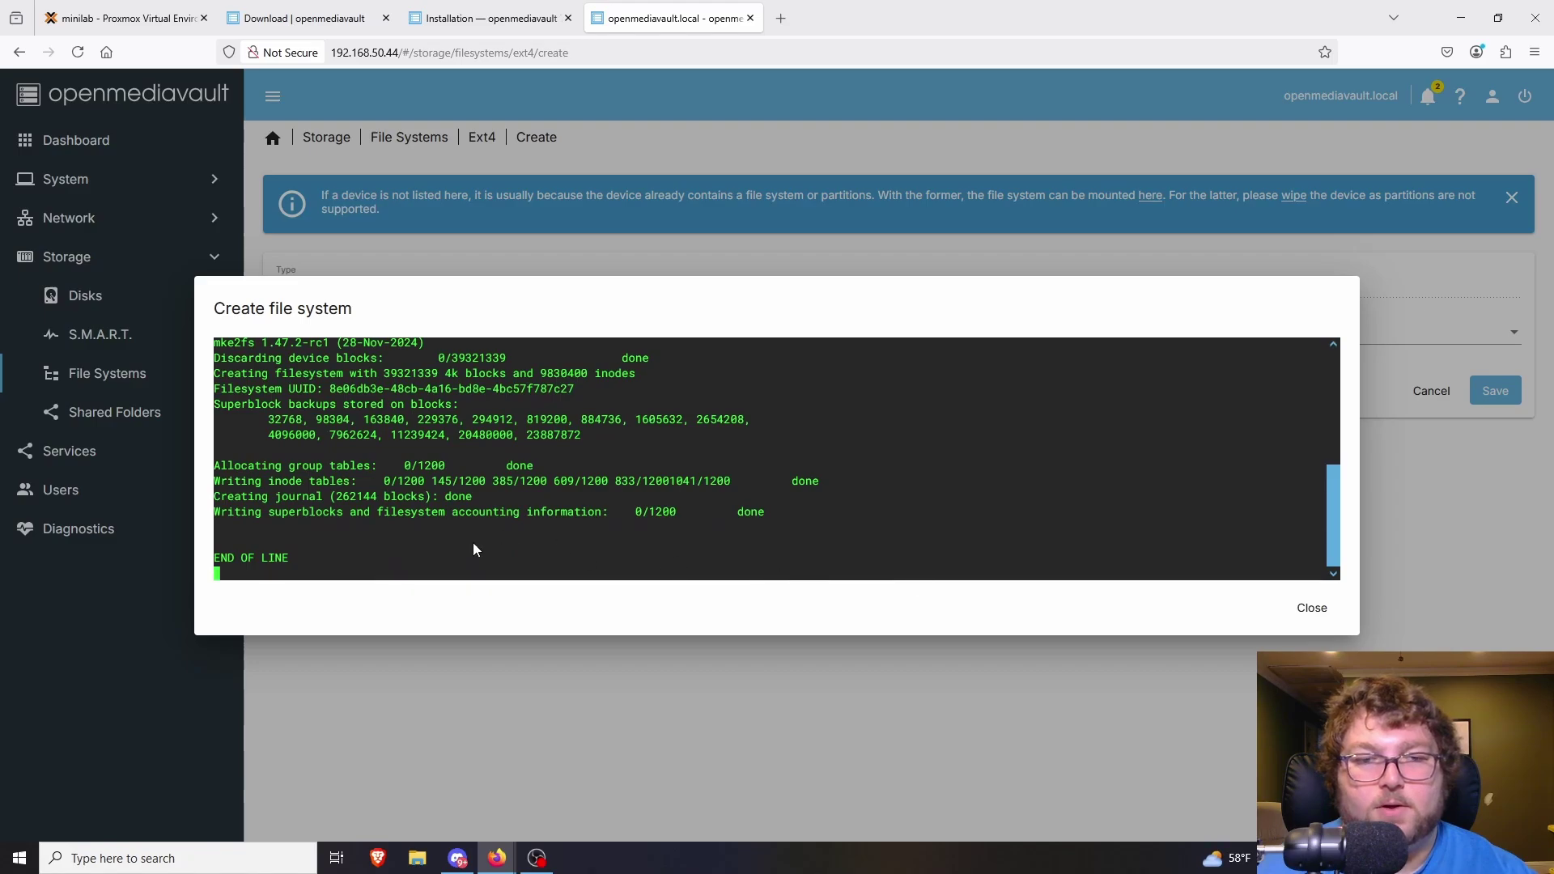
triple_click(273, 553)
Mount the new EXT4 file system /dev/sdb1.
left_click(1313, 608)
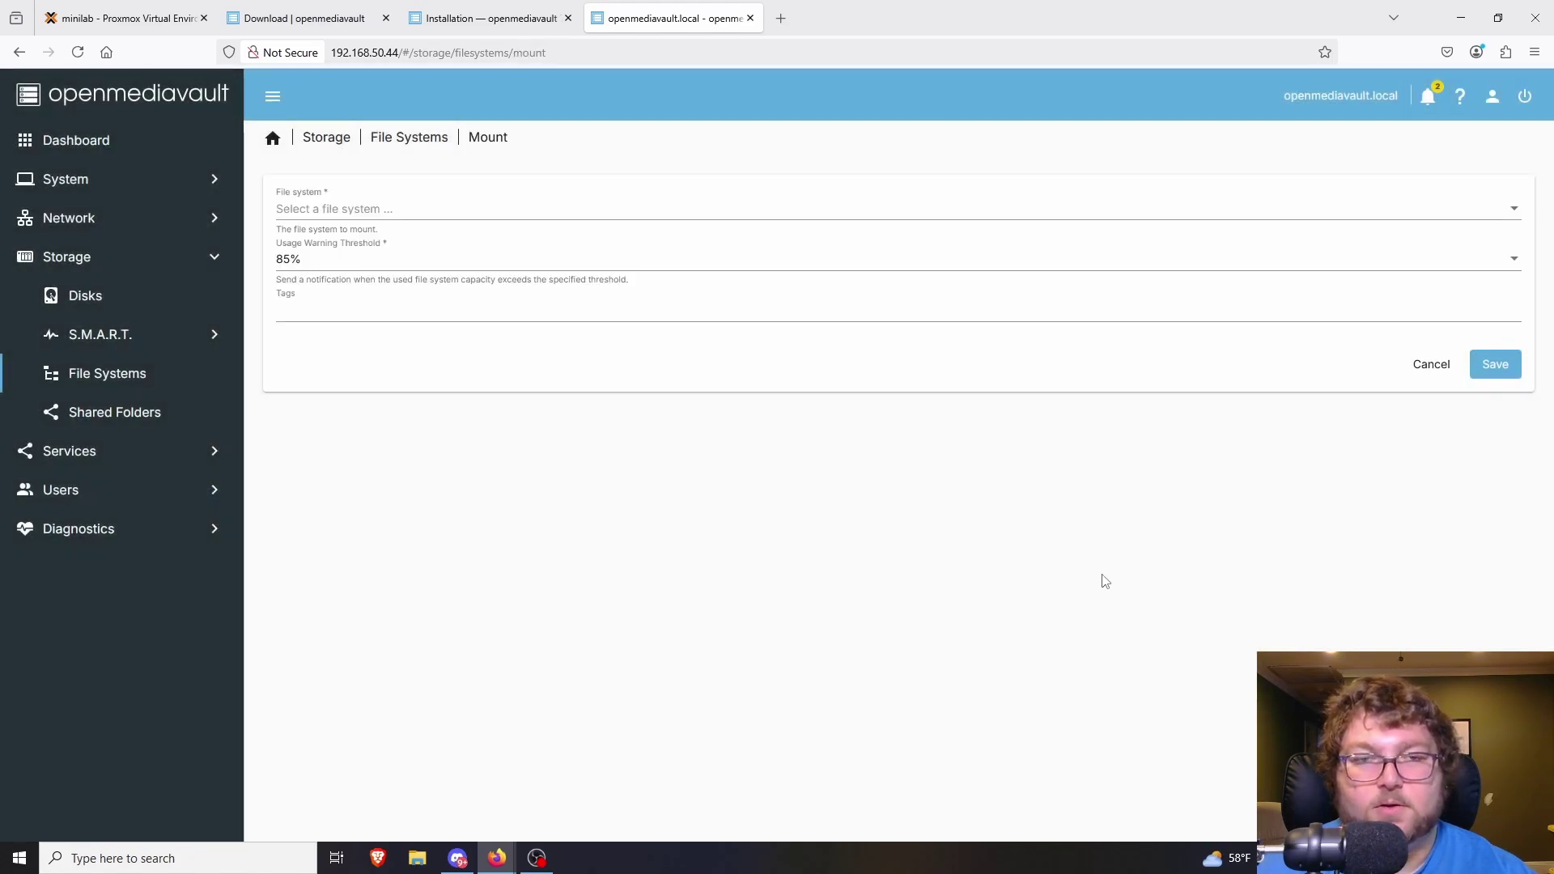
left_click(336, 212)
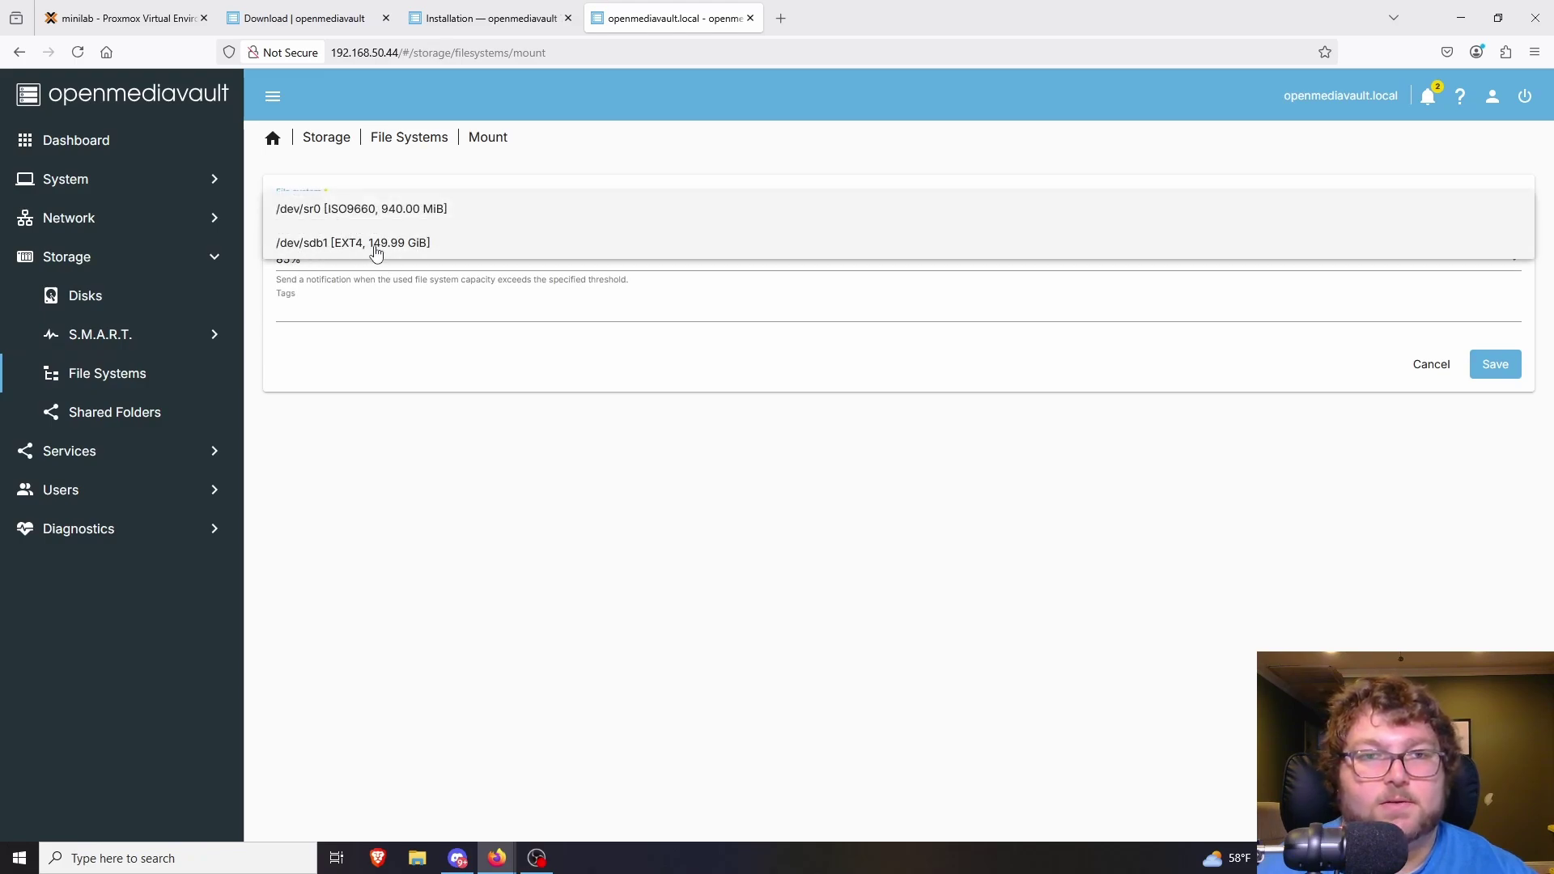
left_click(336, 253)
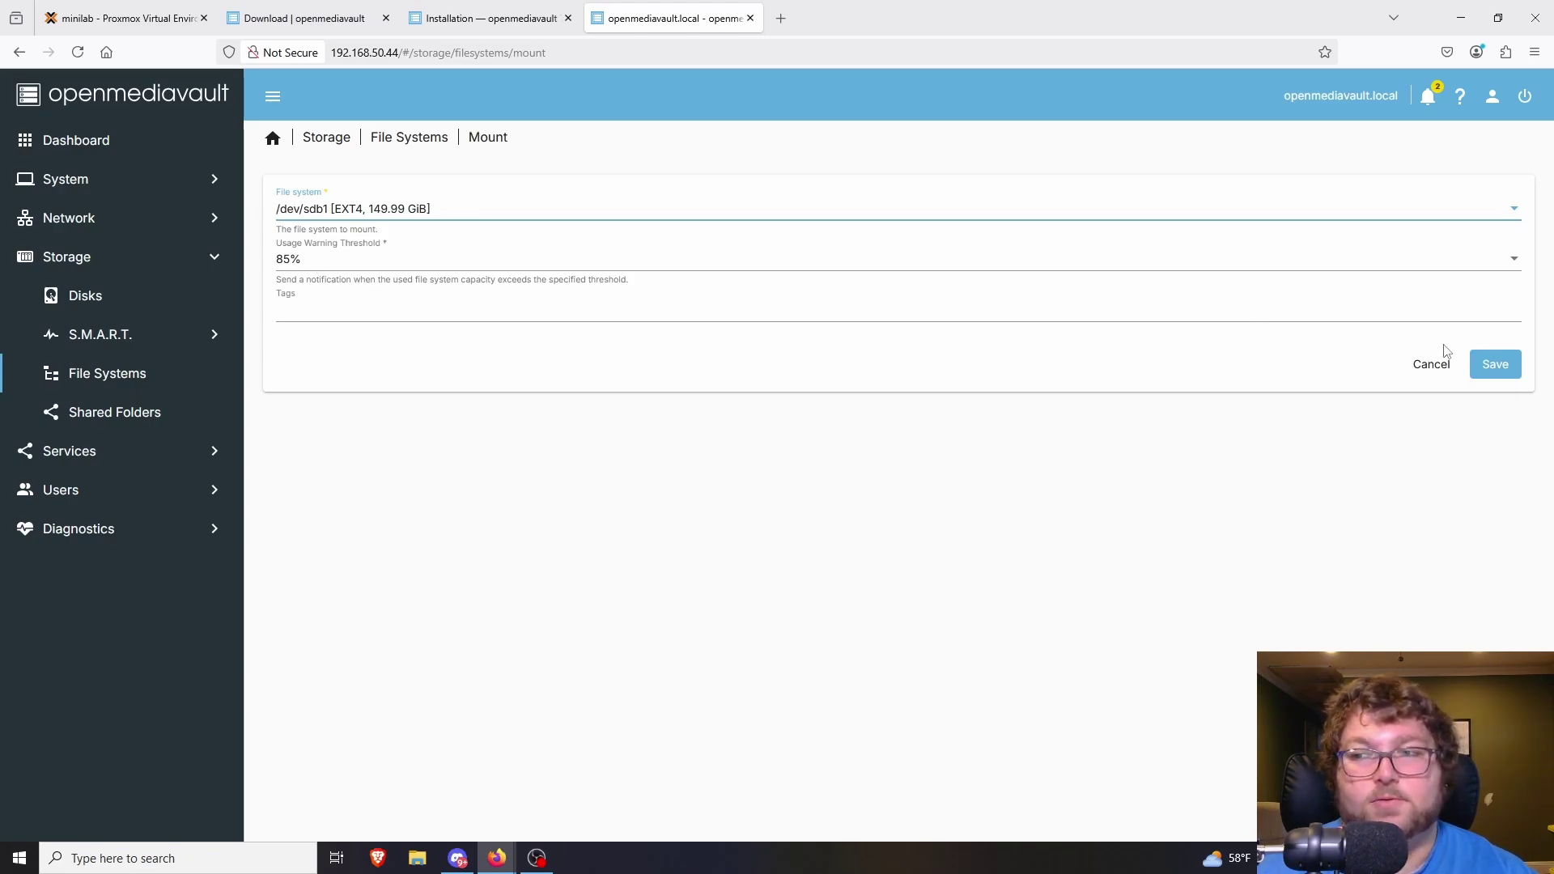
left_click(1496, 365)
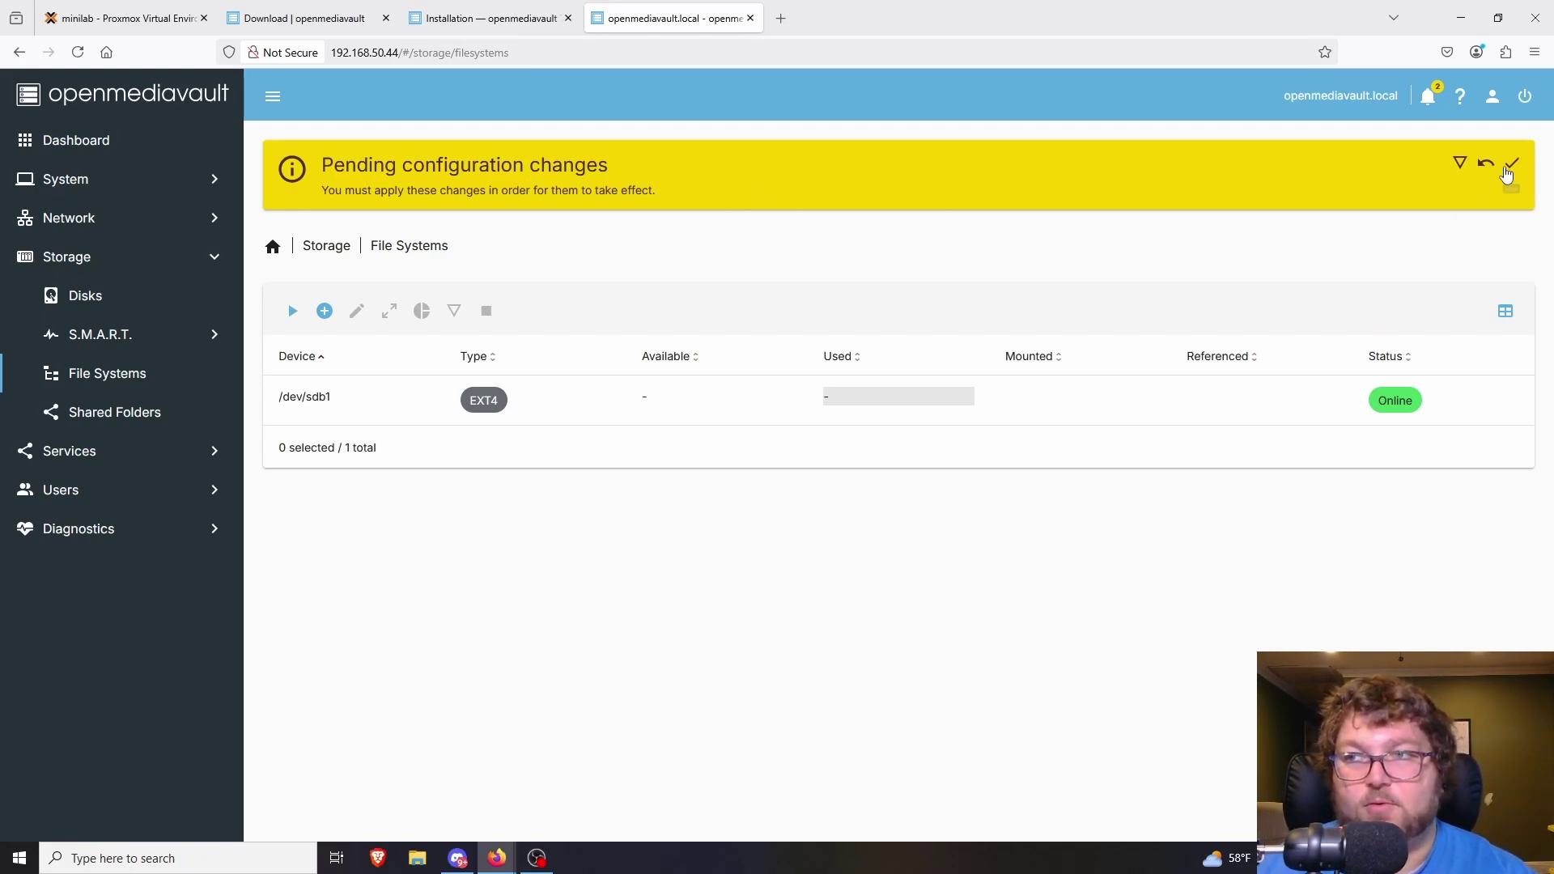
Apply the pending configuration changes, then go to the Shared Folders page.
left_click(1462, 170)
left_click(1462, 170)
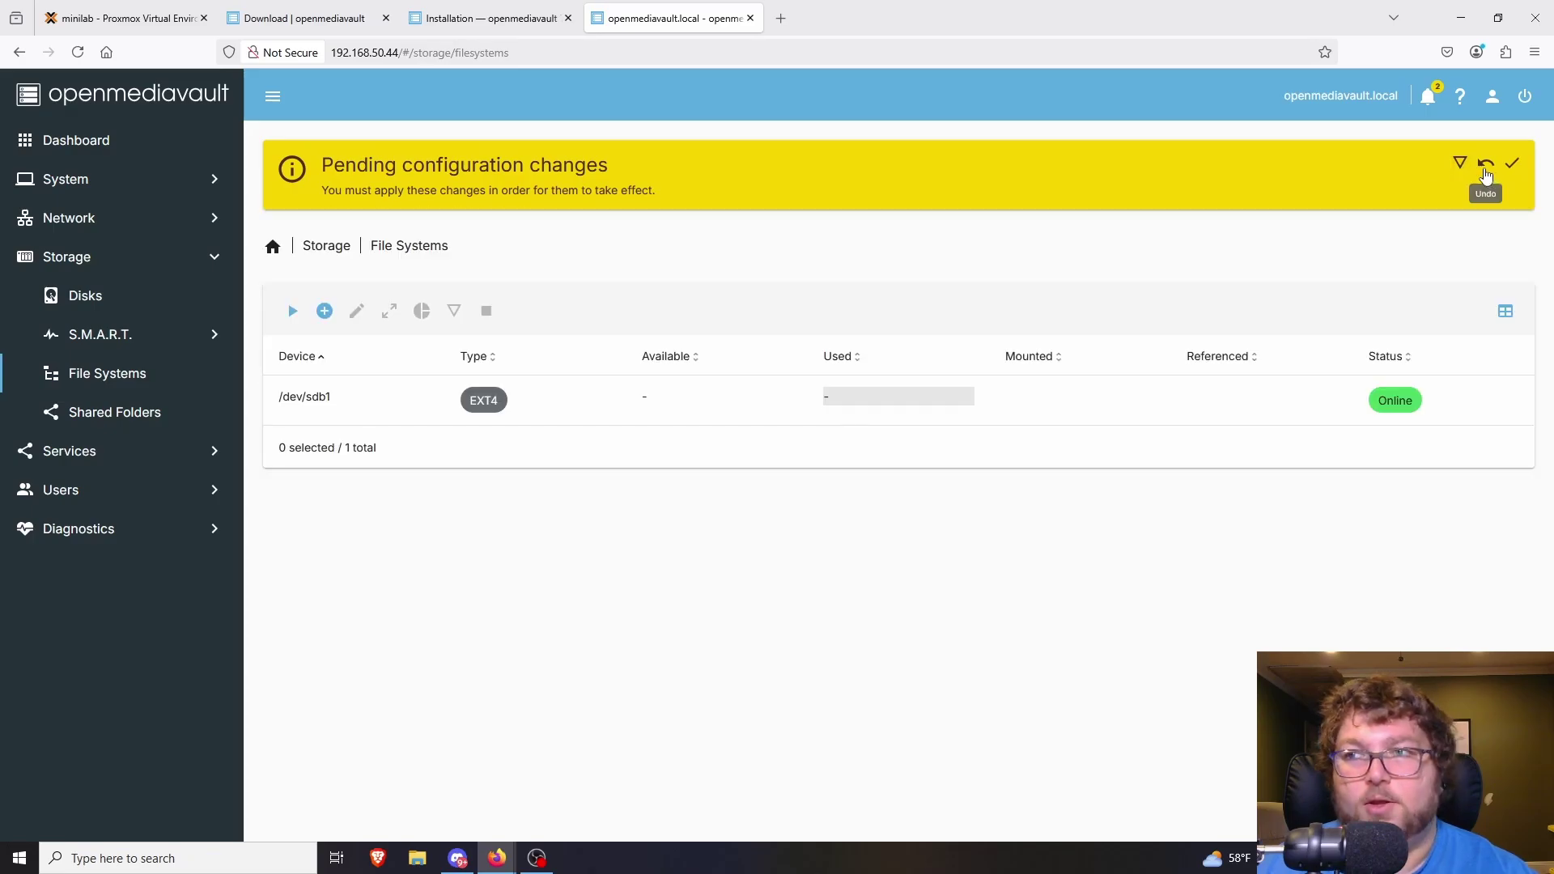
left_click(1514, 166)
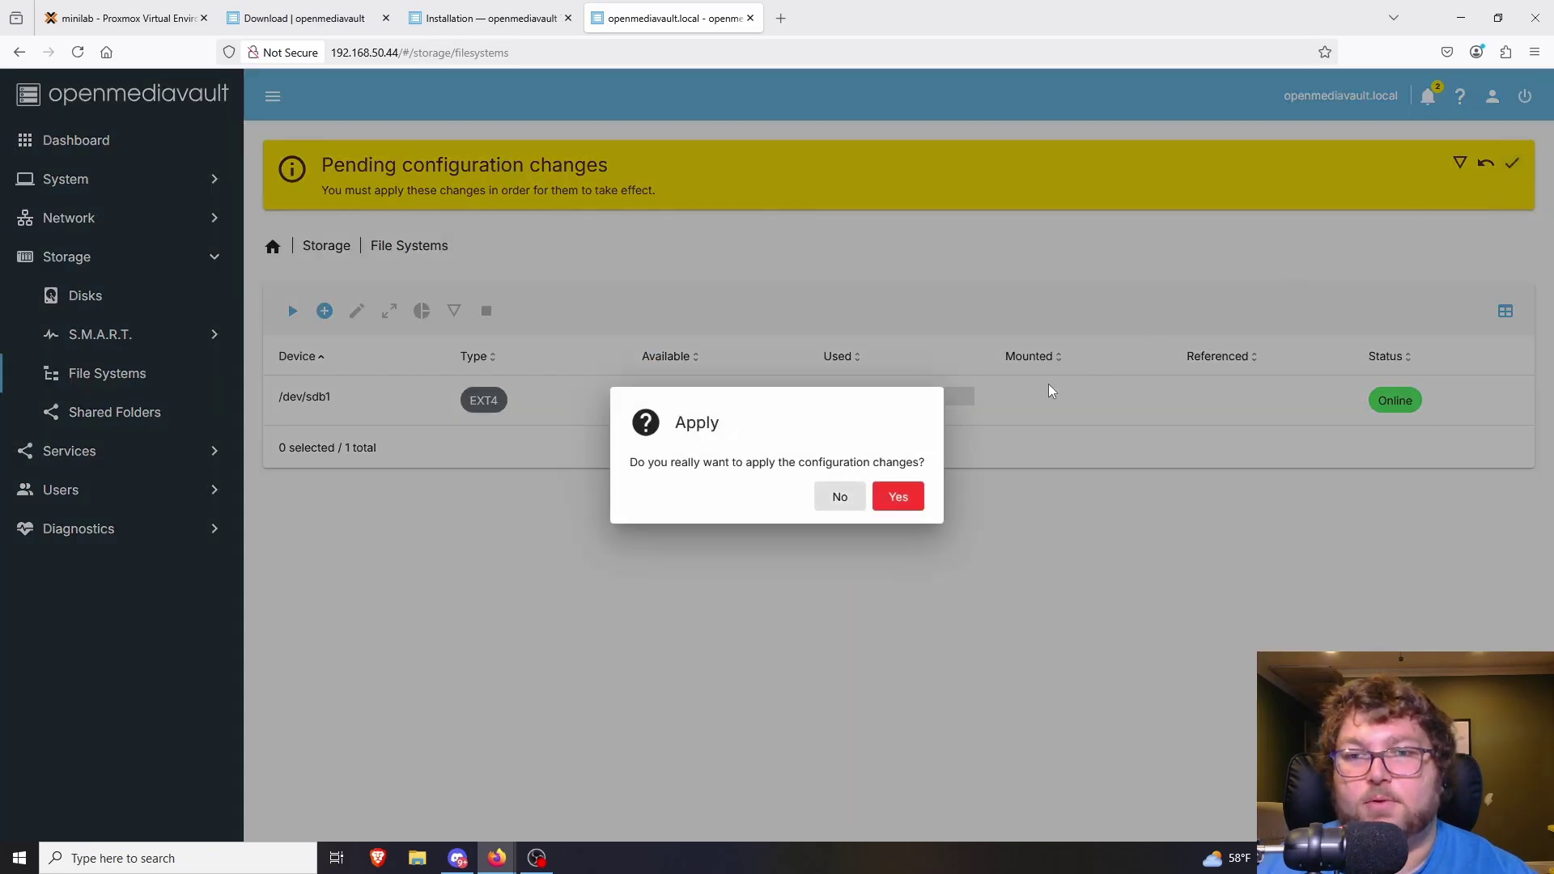
left_click(897, 497)
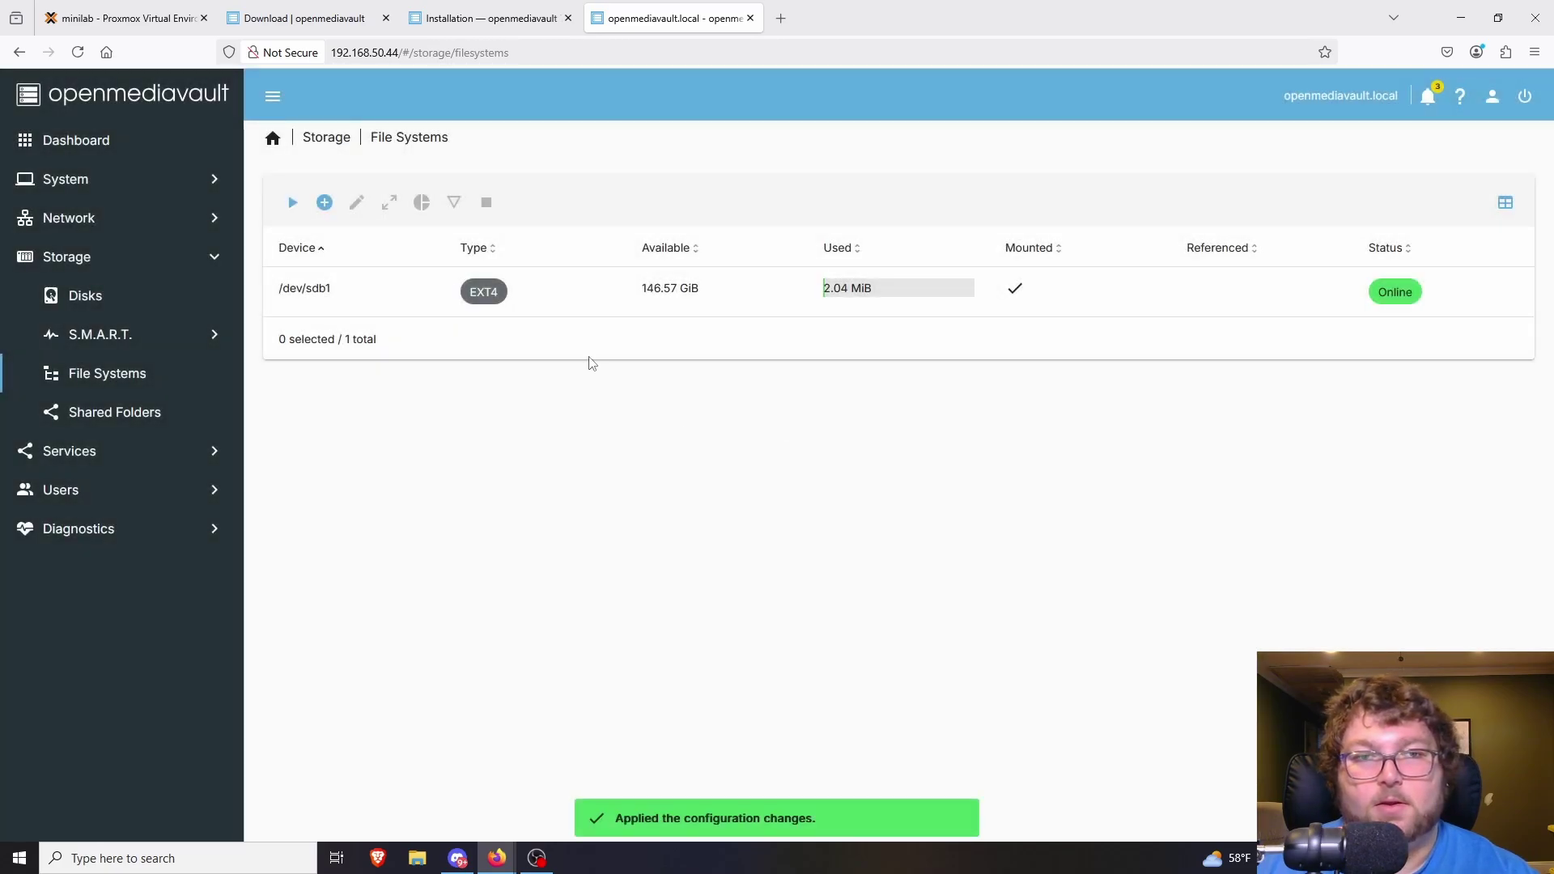
left_click(318, 302)
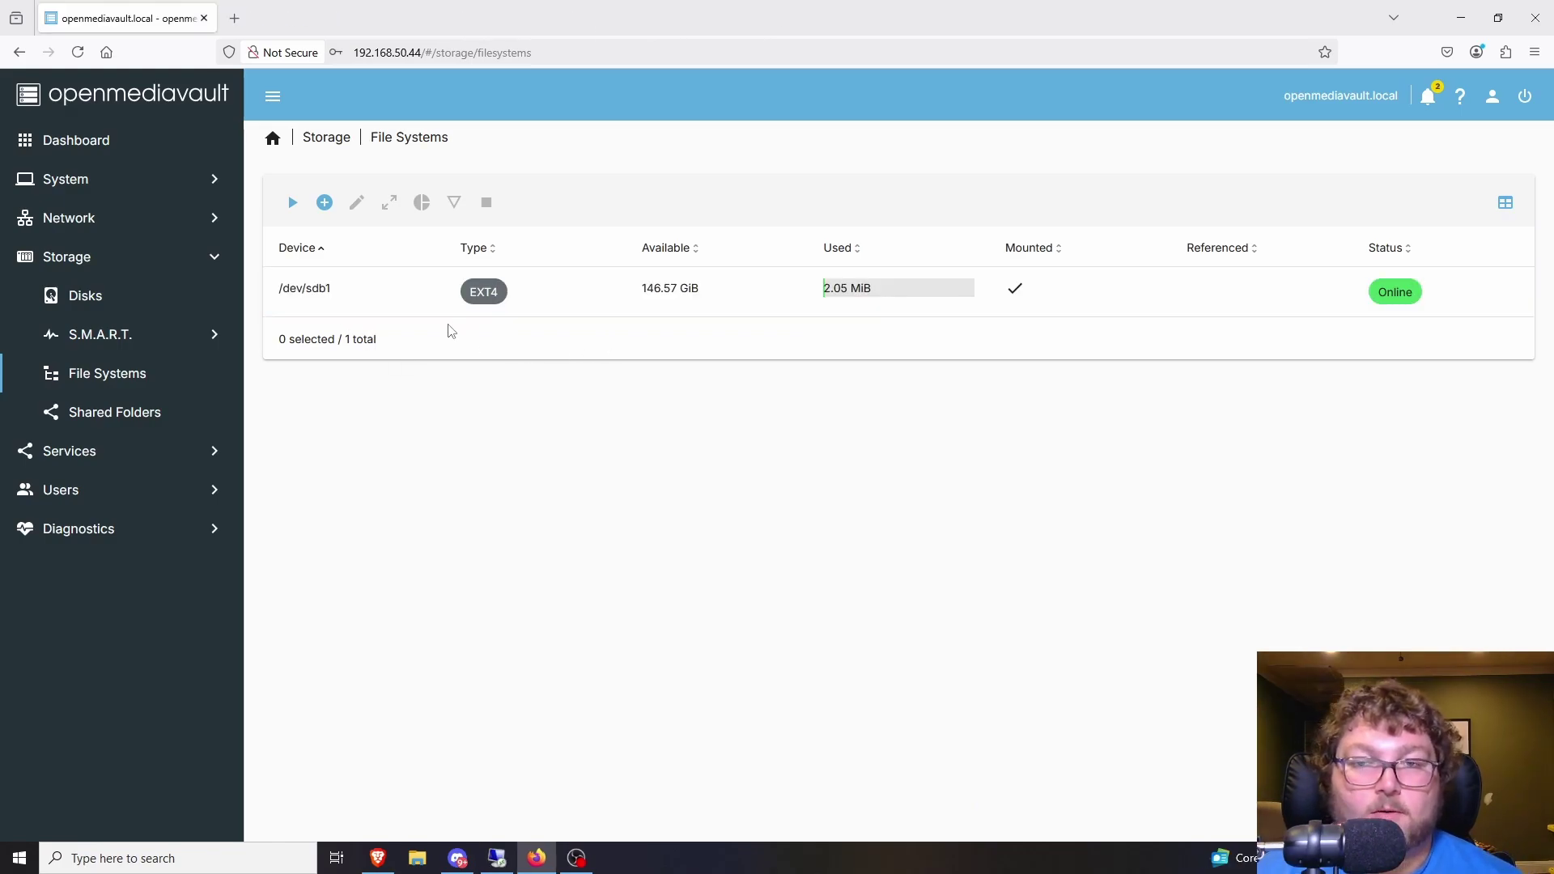
left_click(132, 417)
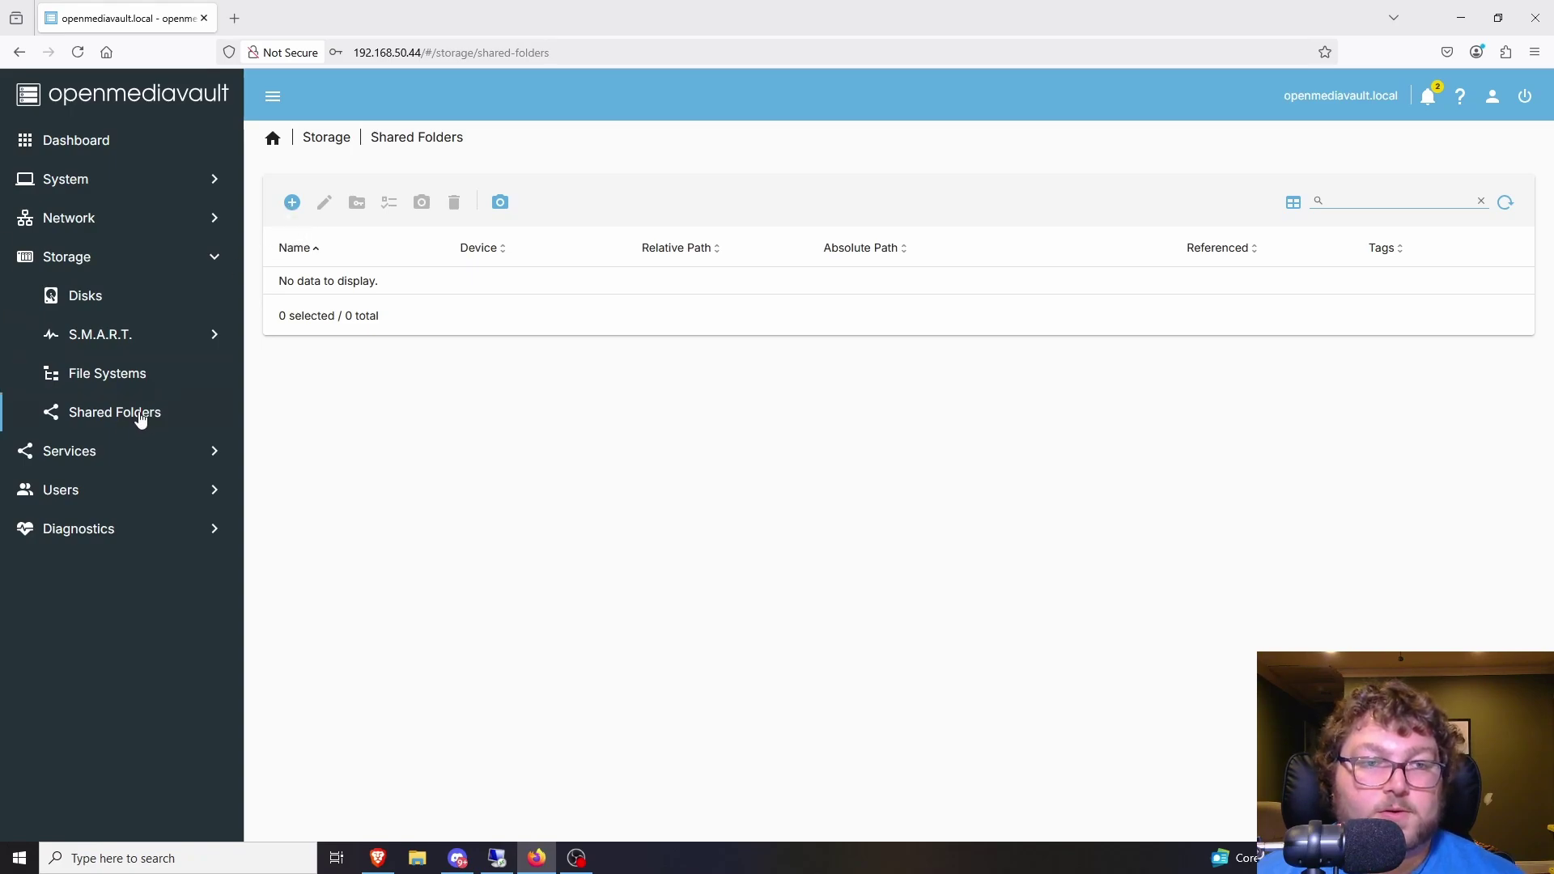
Add shared folder 'Share' on /dev/sdb1 with Everyone: read/write permissions and apply the changes.
left_click(292, 202)
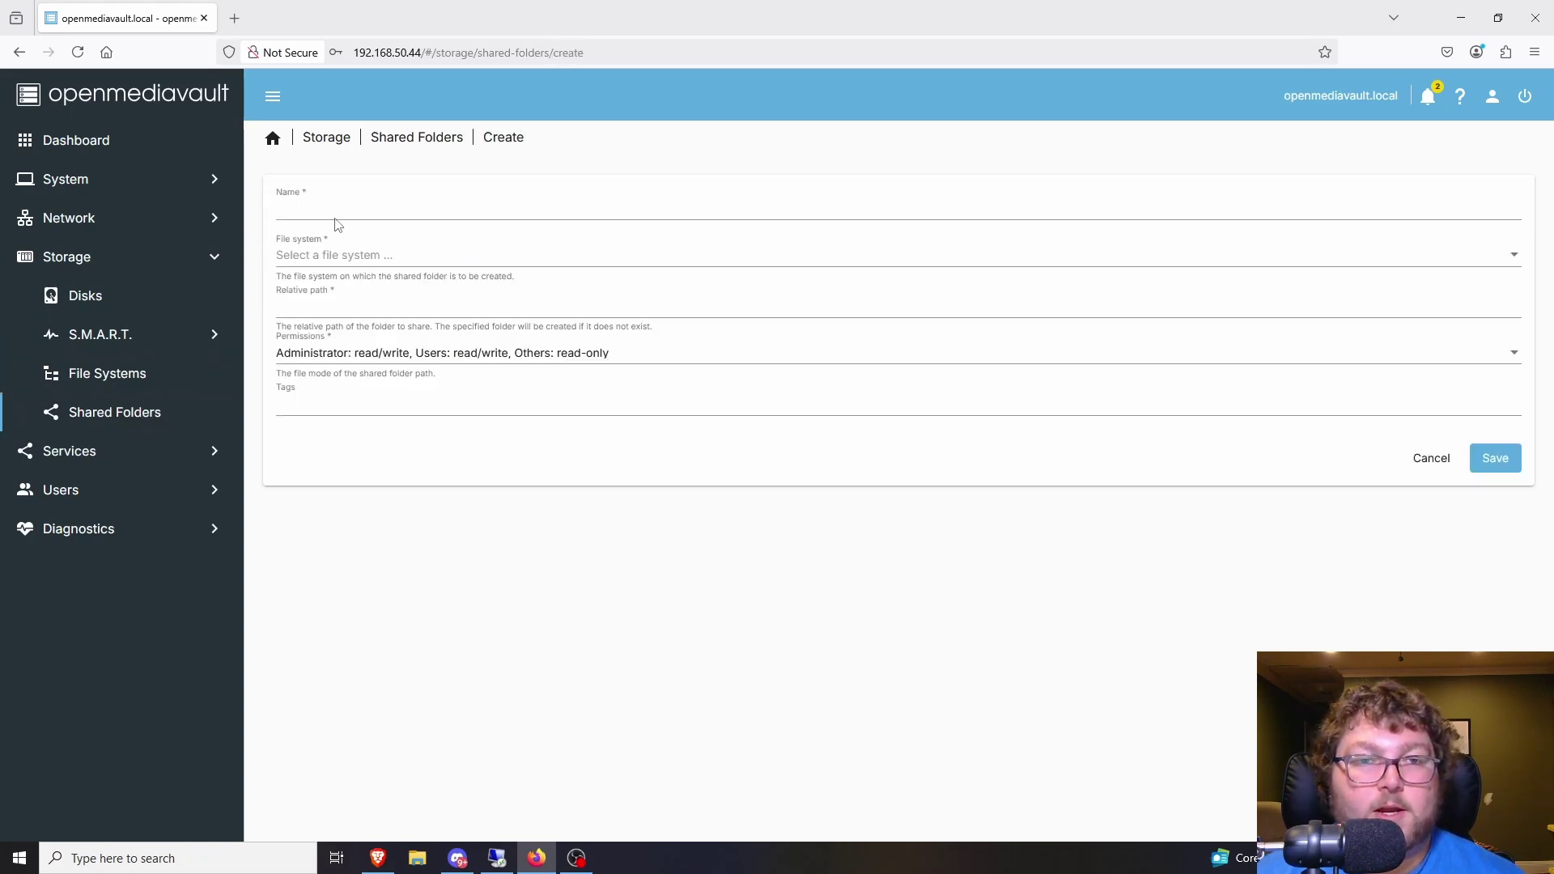
left_click(333, 212)
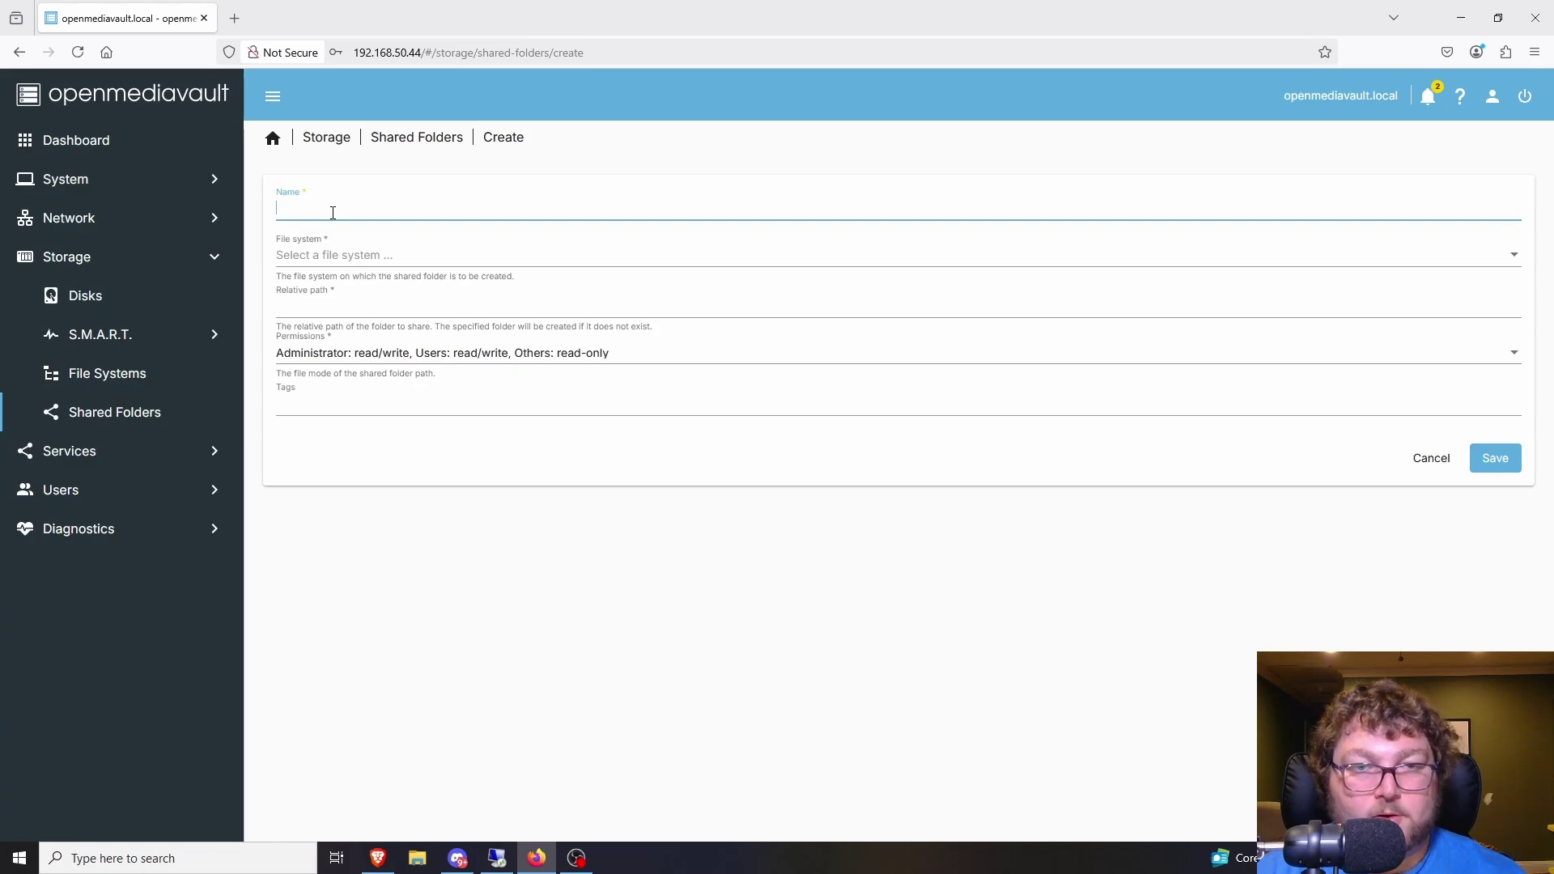
left_click(342, 257)
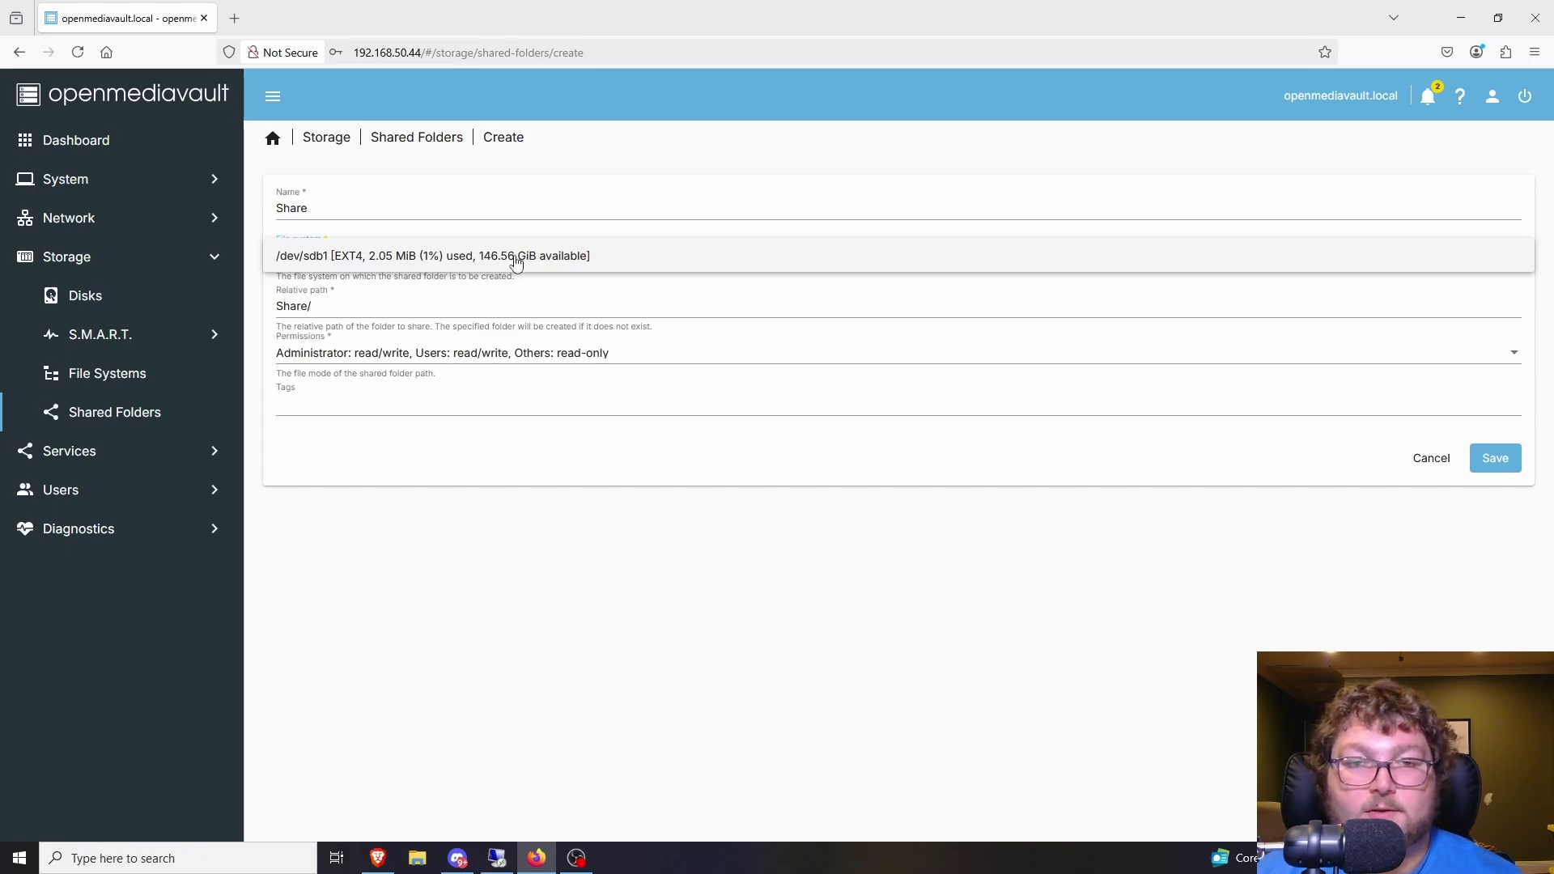
left_click(432, 266)
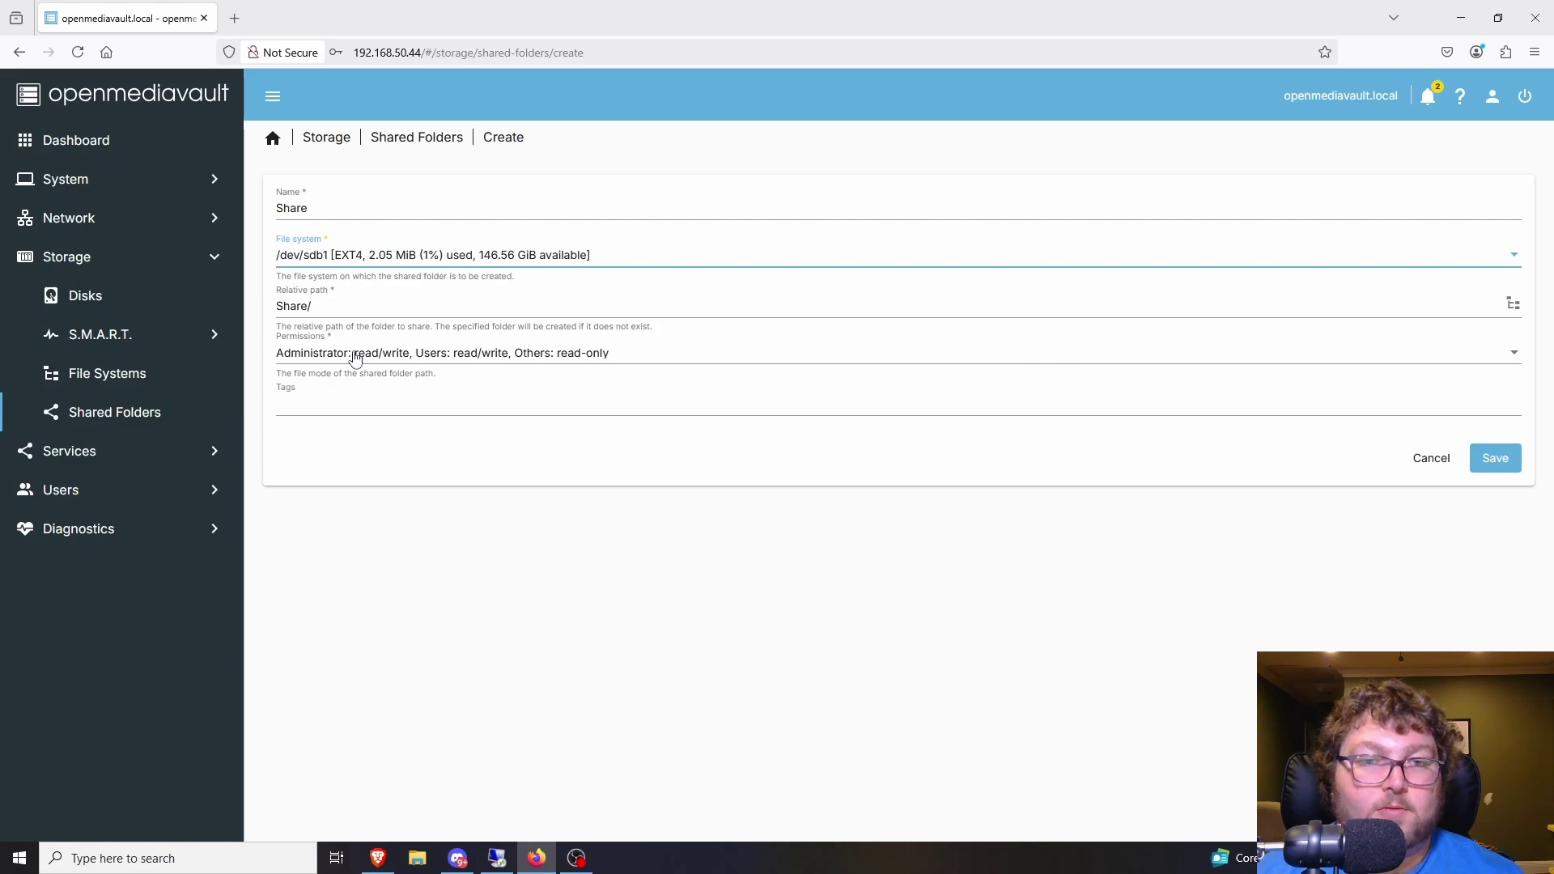
left_click(318, 361)
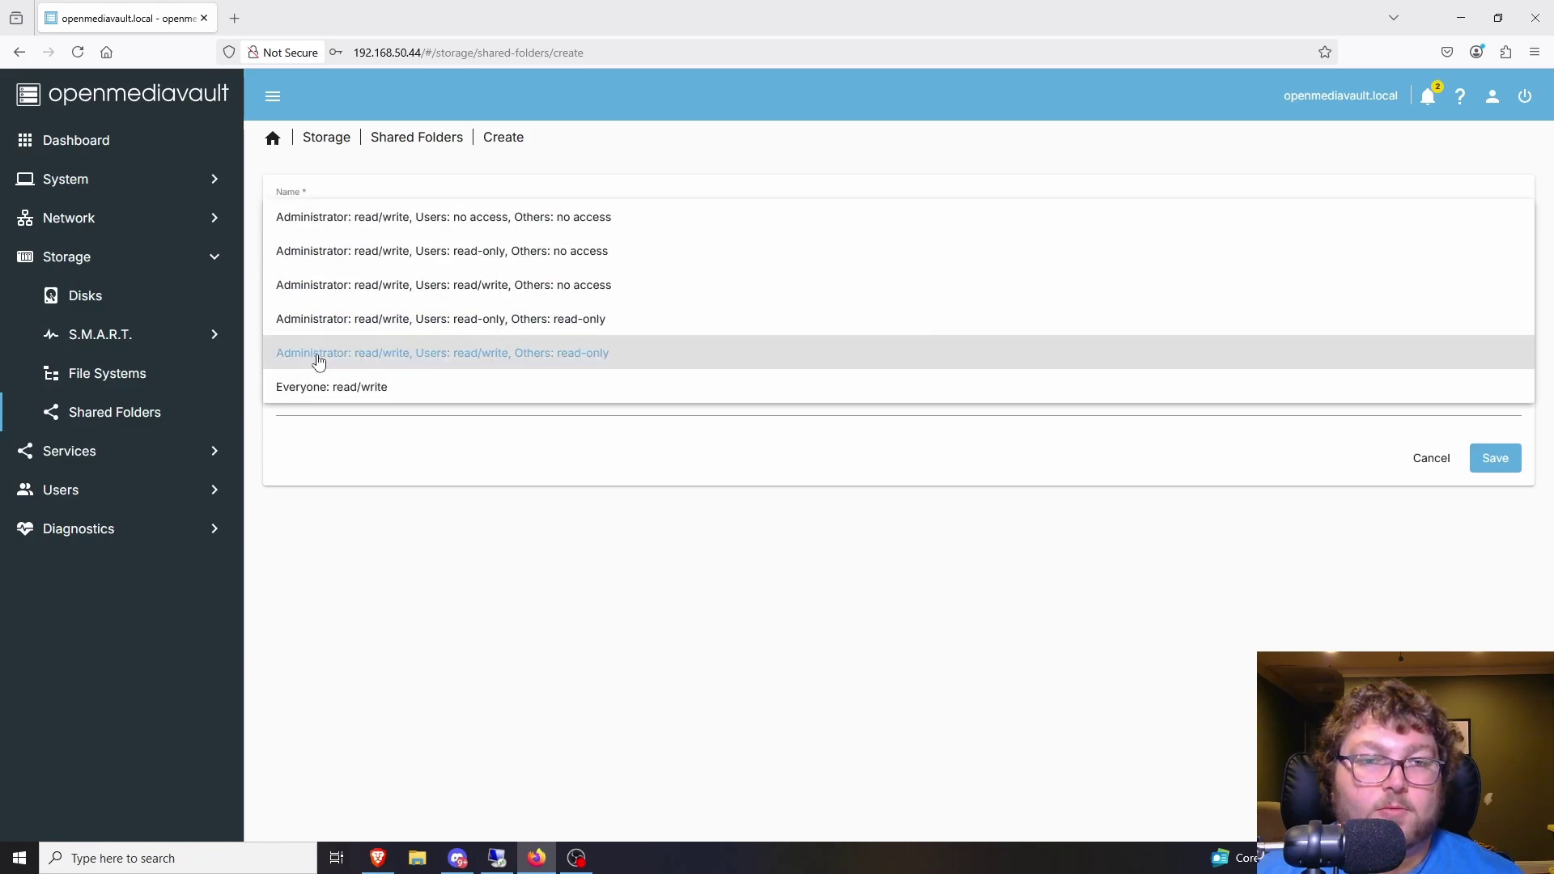
left_click(337, 387)
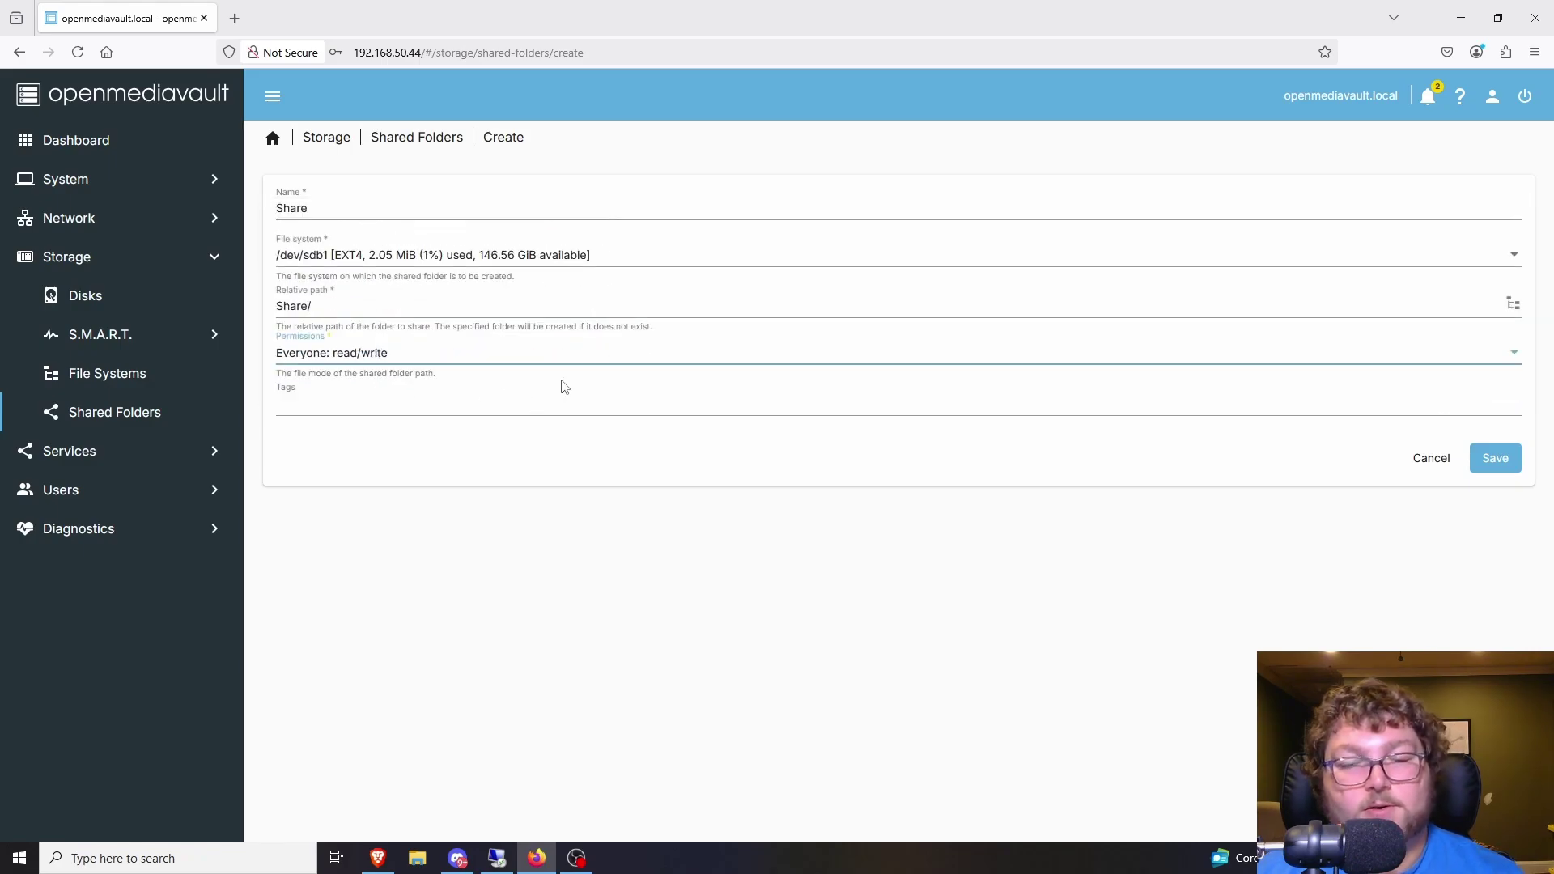
left_click(1496, 459)
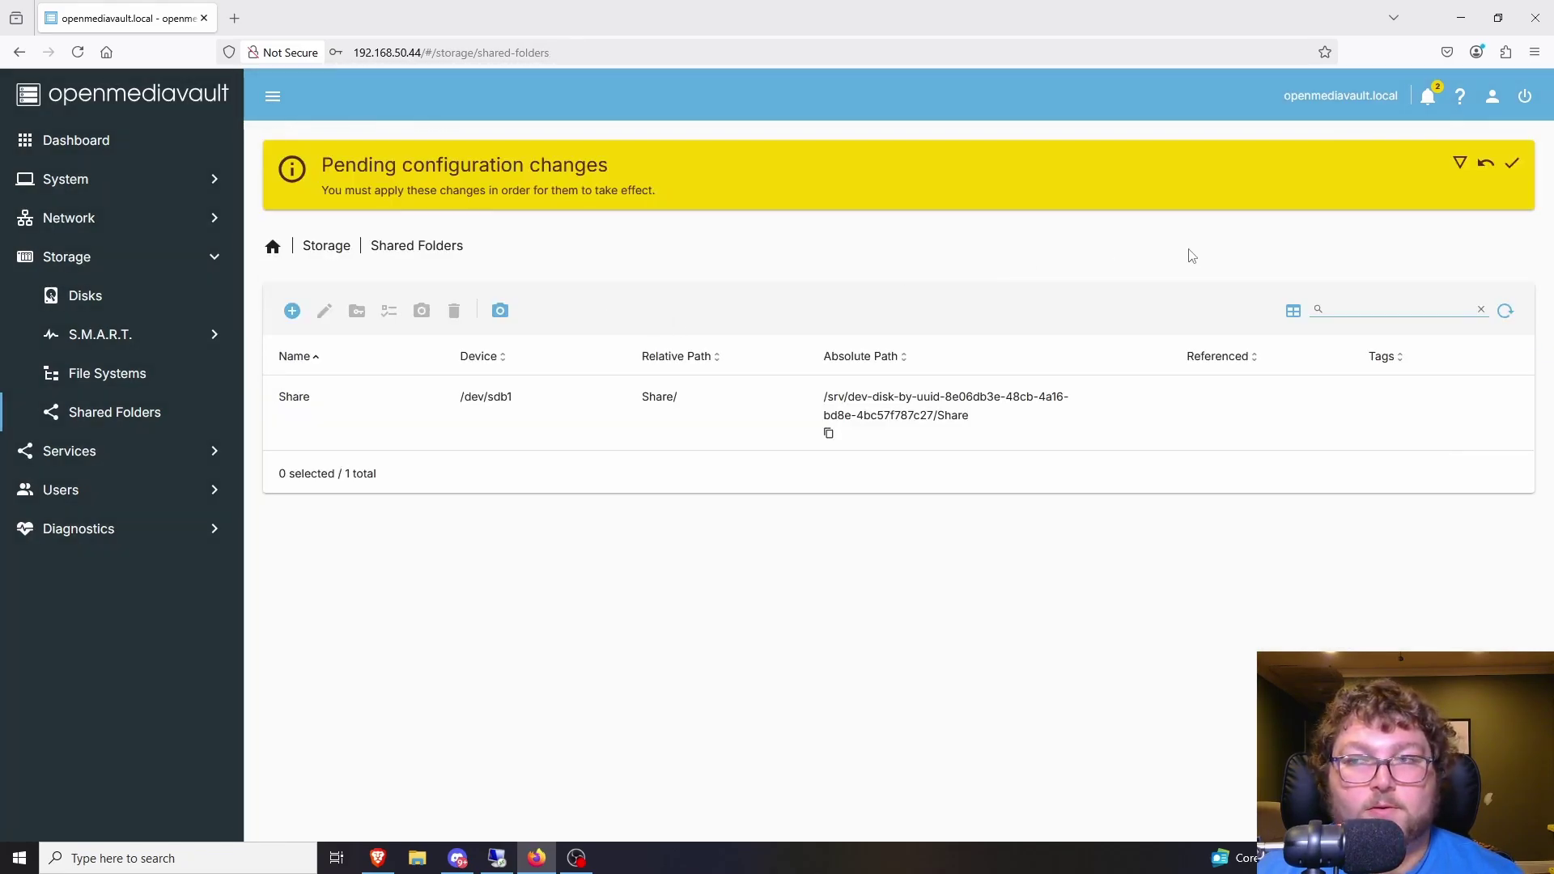
left_click(1512, 162)
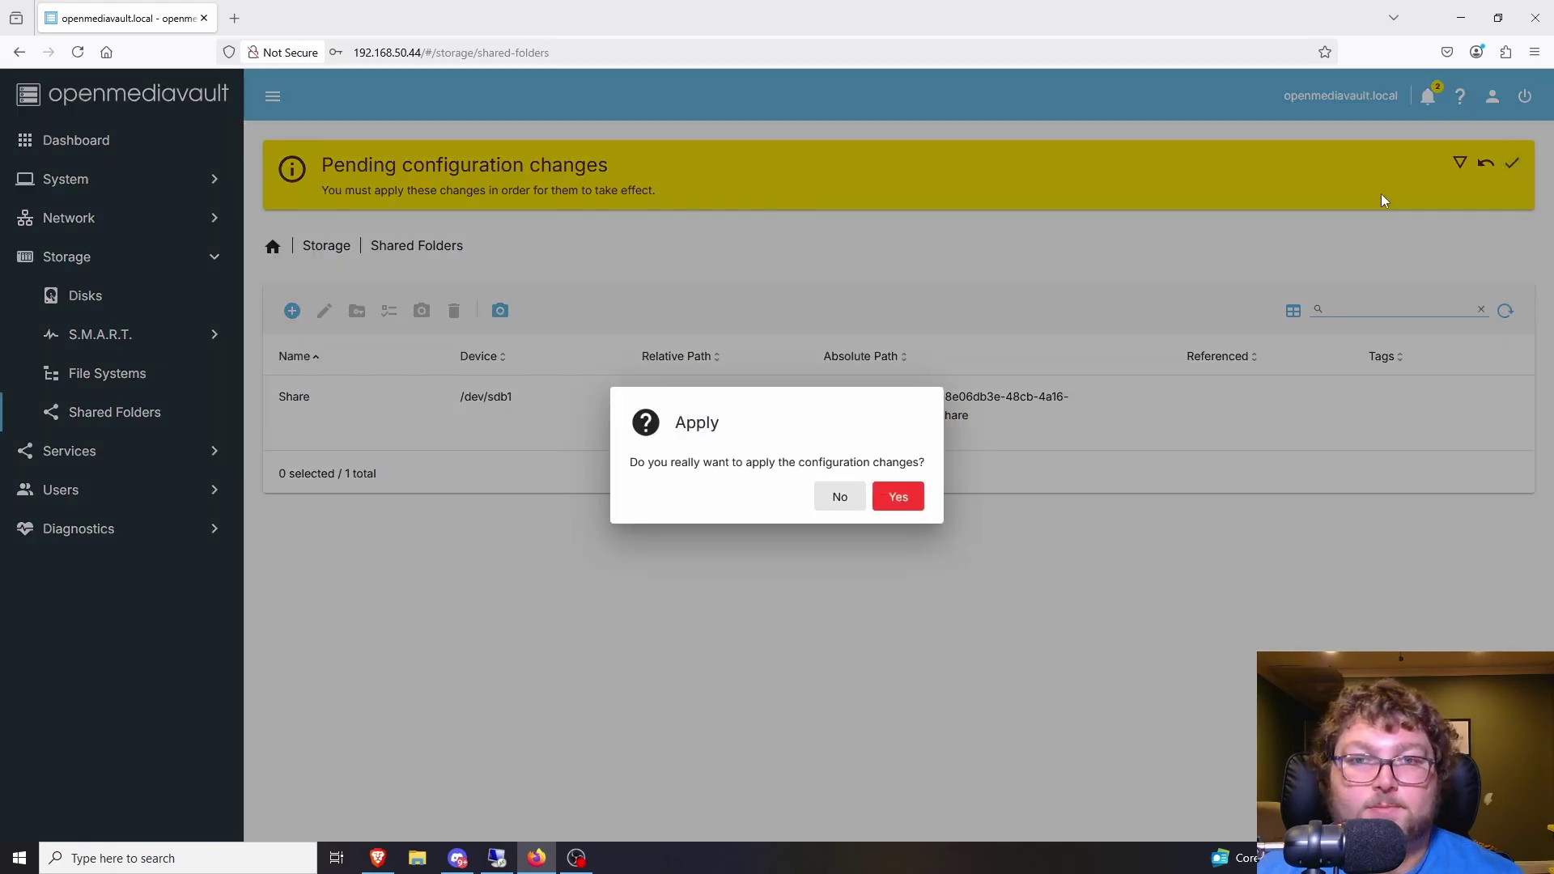
left_click(895, 498)
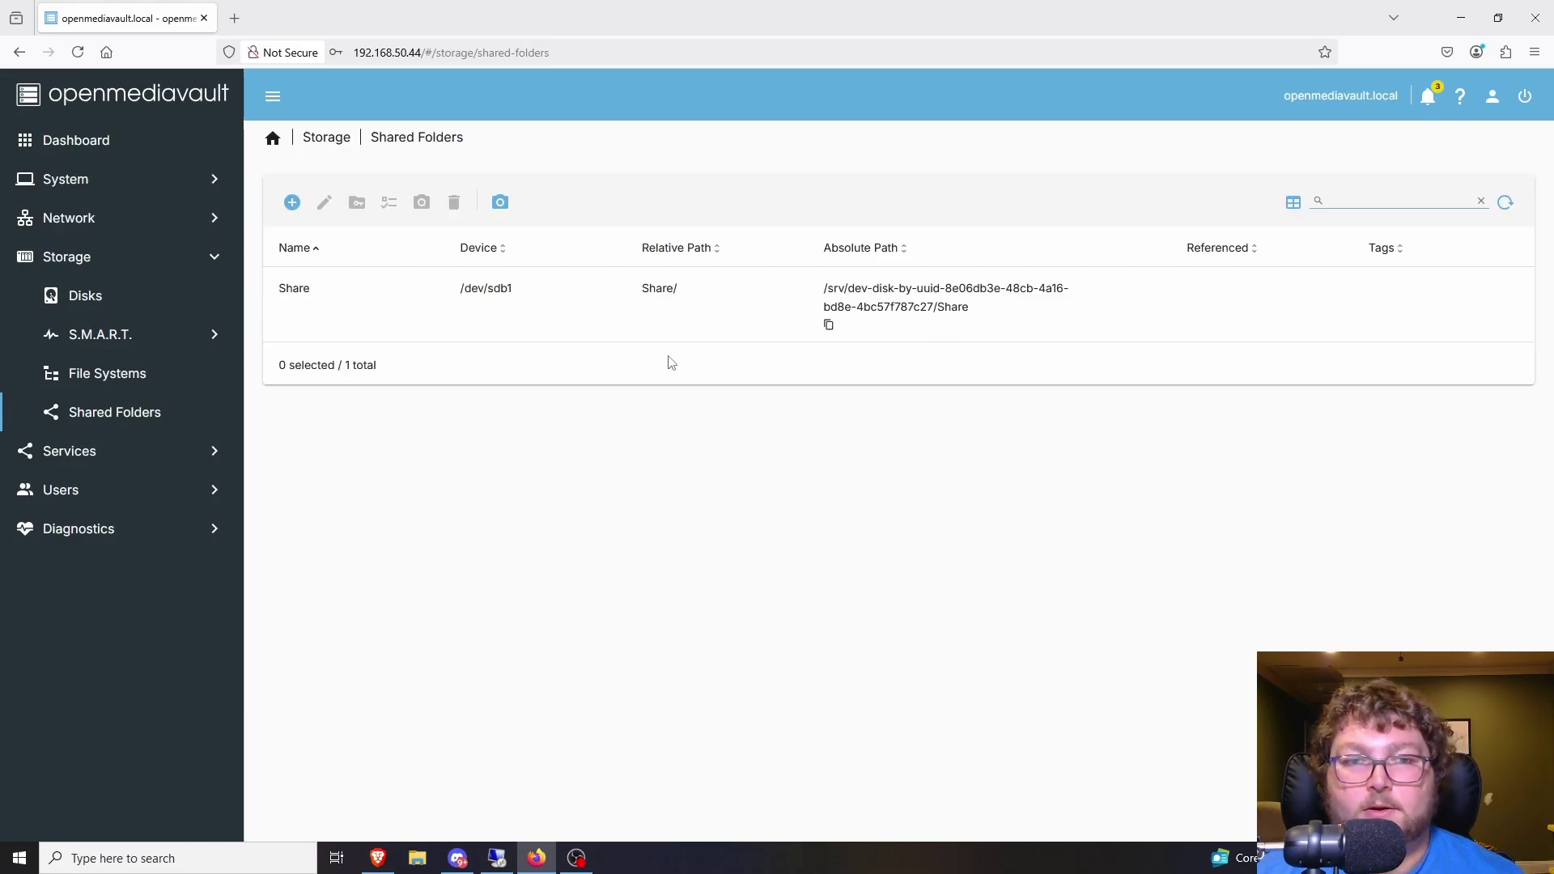
left_click(434, 301)
left_click(545, 337)
left_click(677, 332)
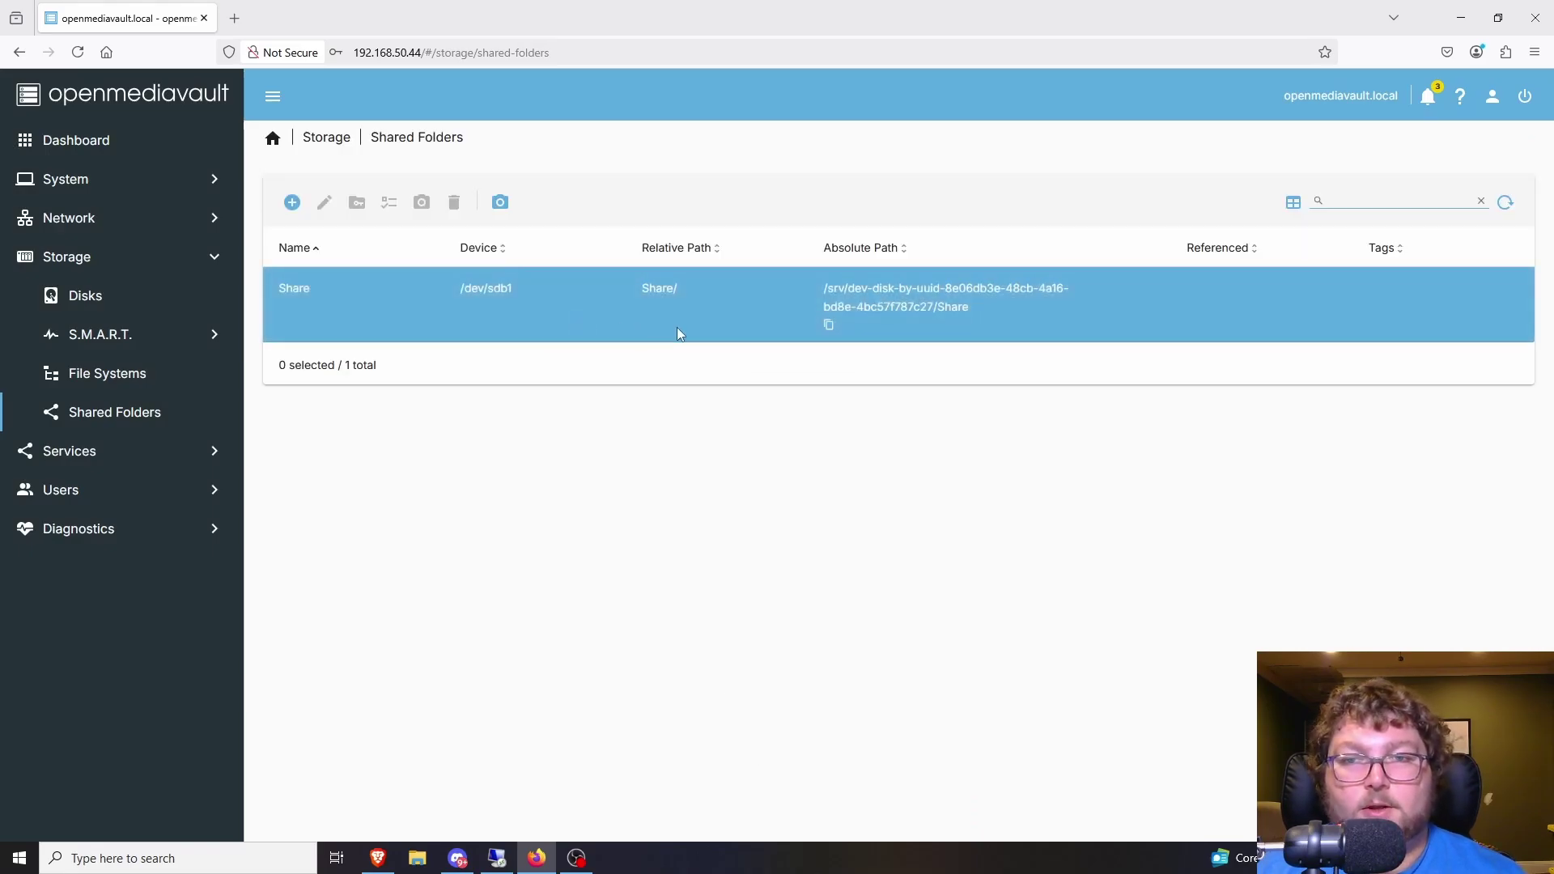
left_click(789, 286)
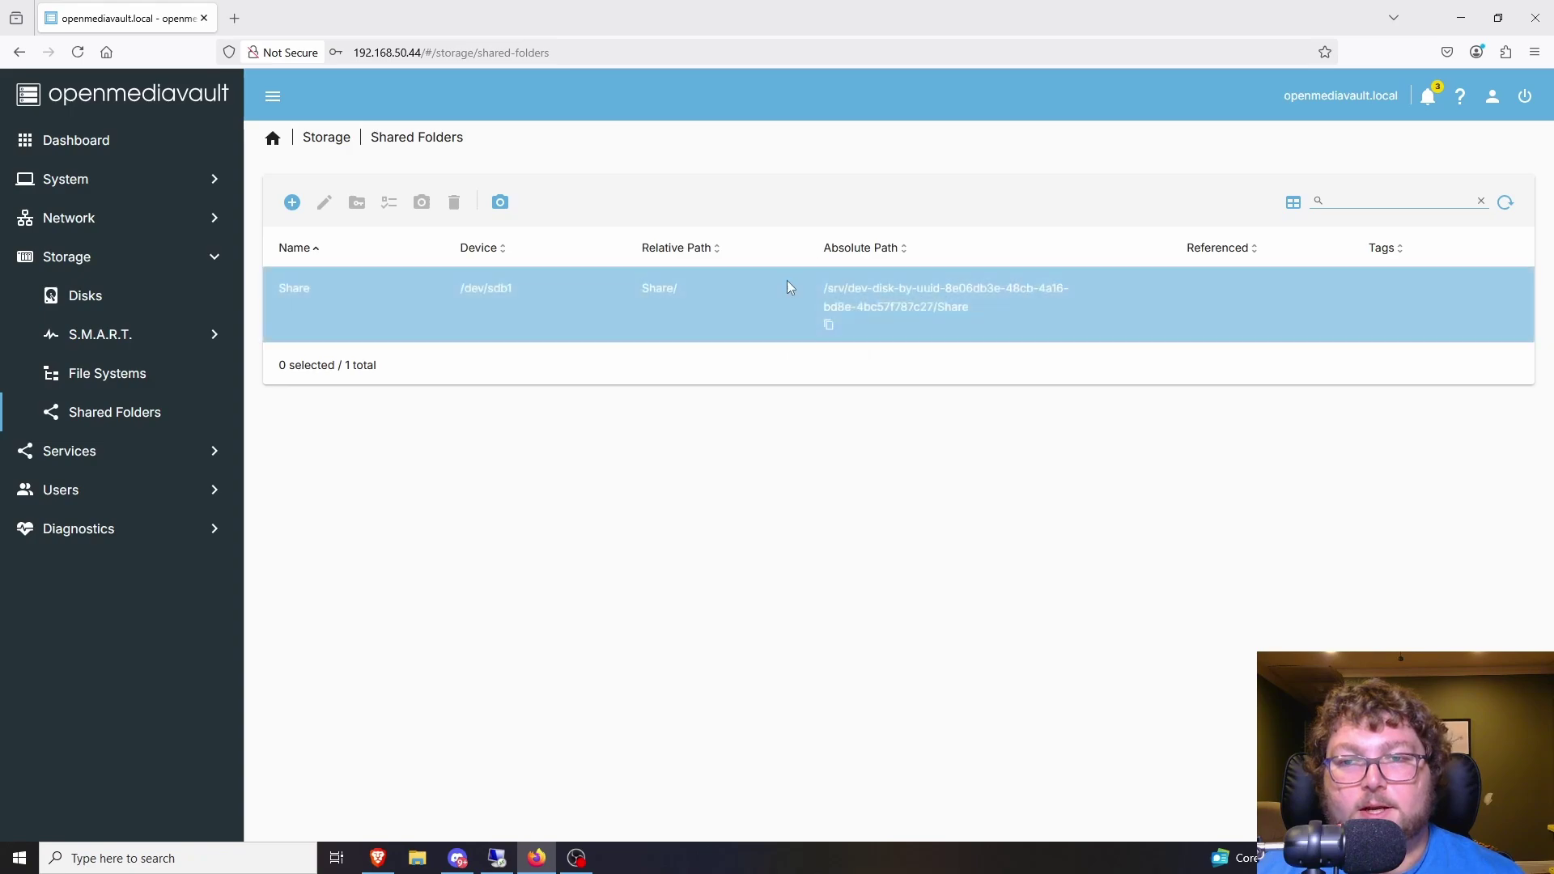
left_click(922, 289)
left_click(925, 292)
left_click(925, 292)
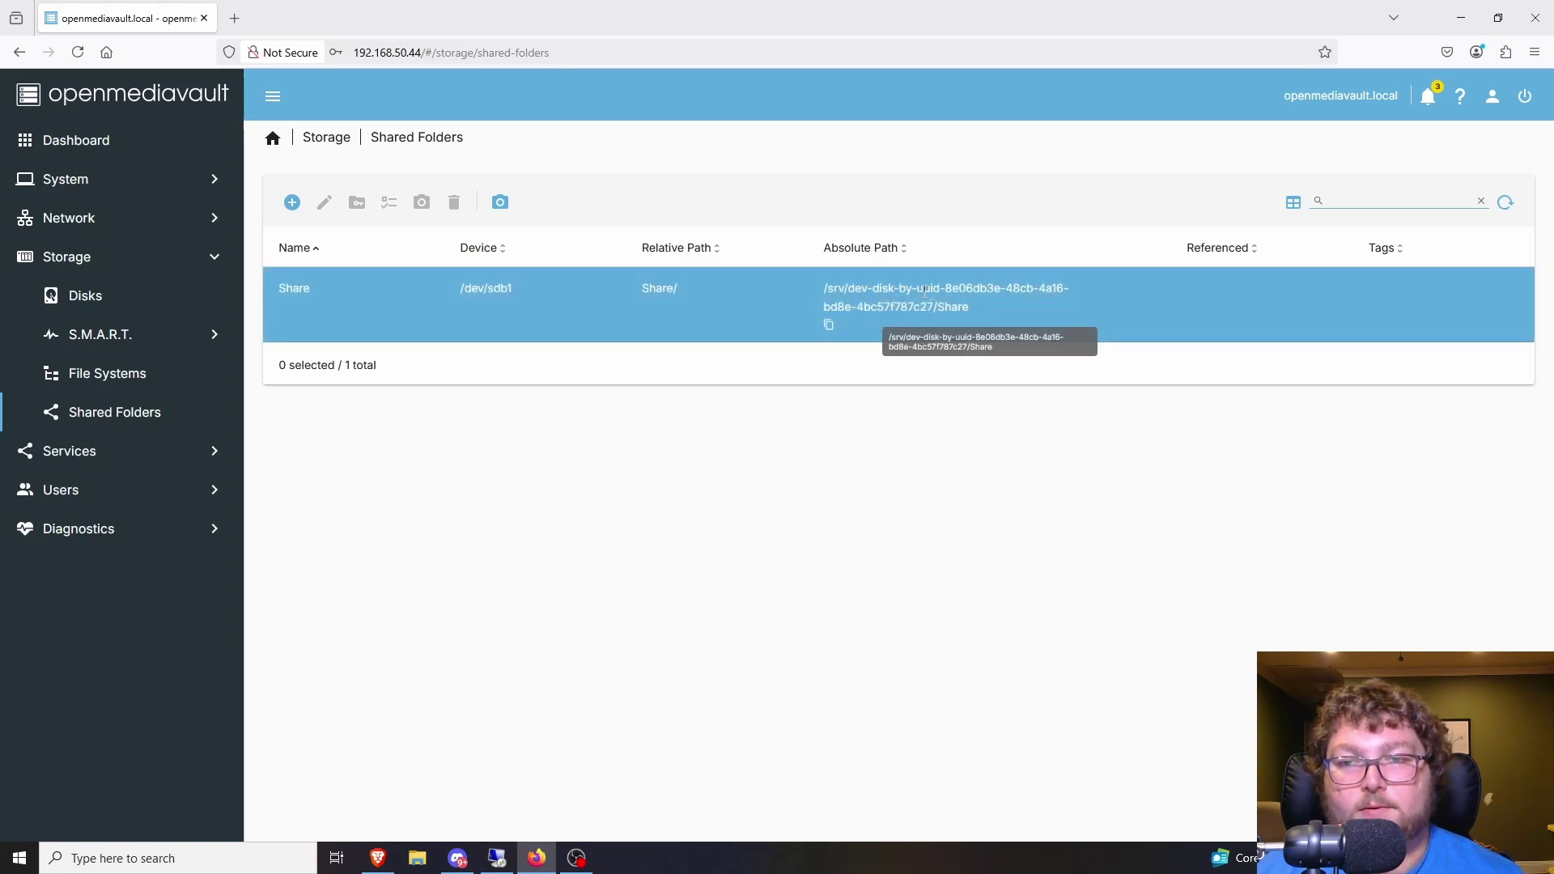
left_click(914, 328)
left_click(922, 287)
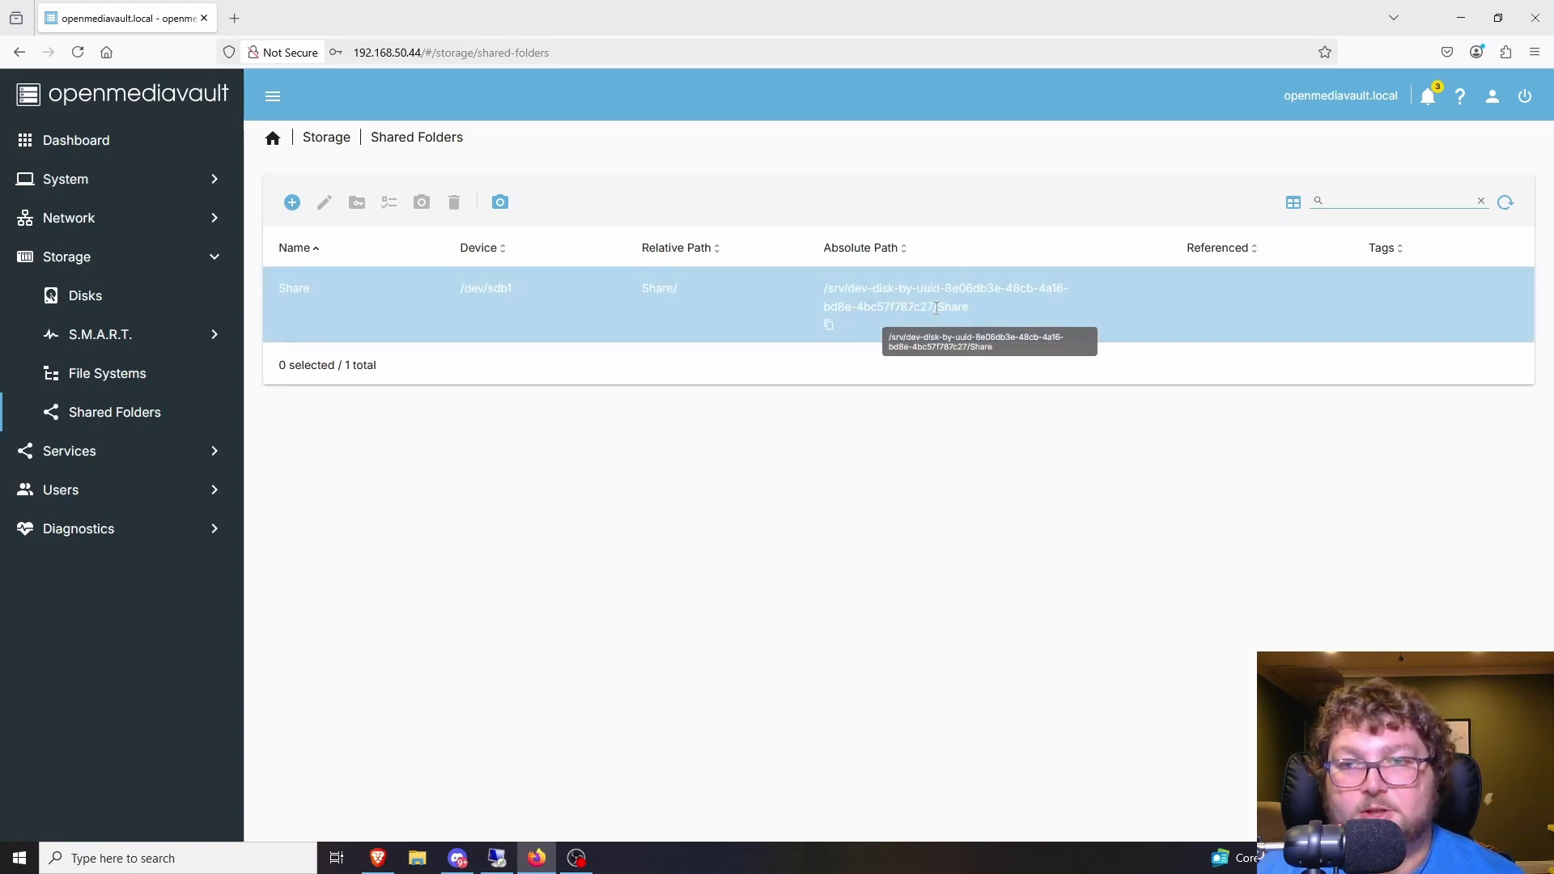
left_click_drag(918, 287, 1006, 302)
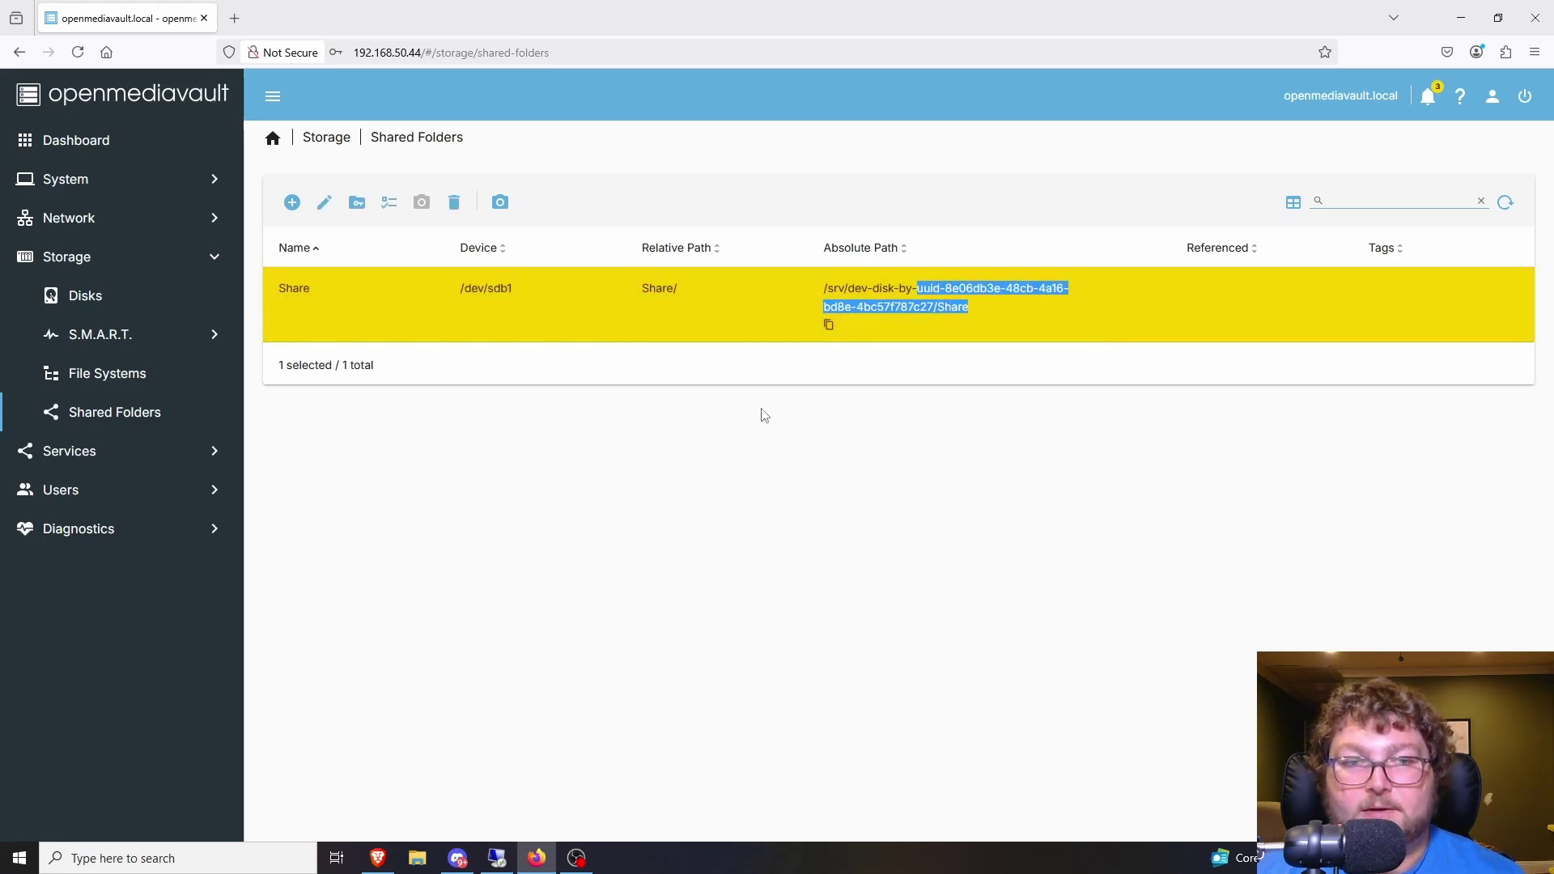
left_click(570, 475)
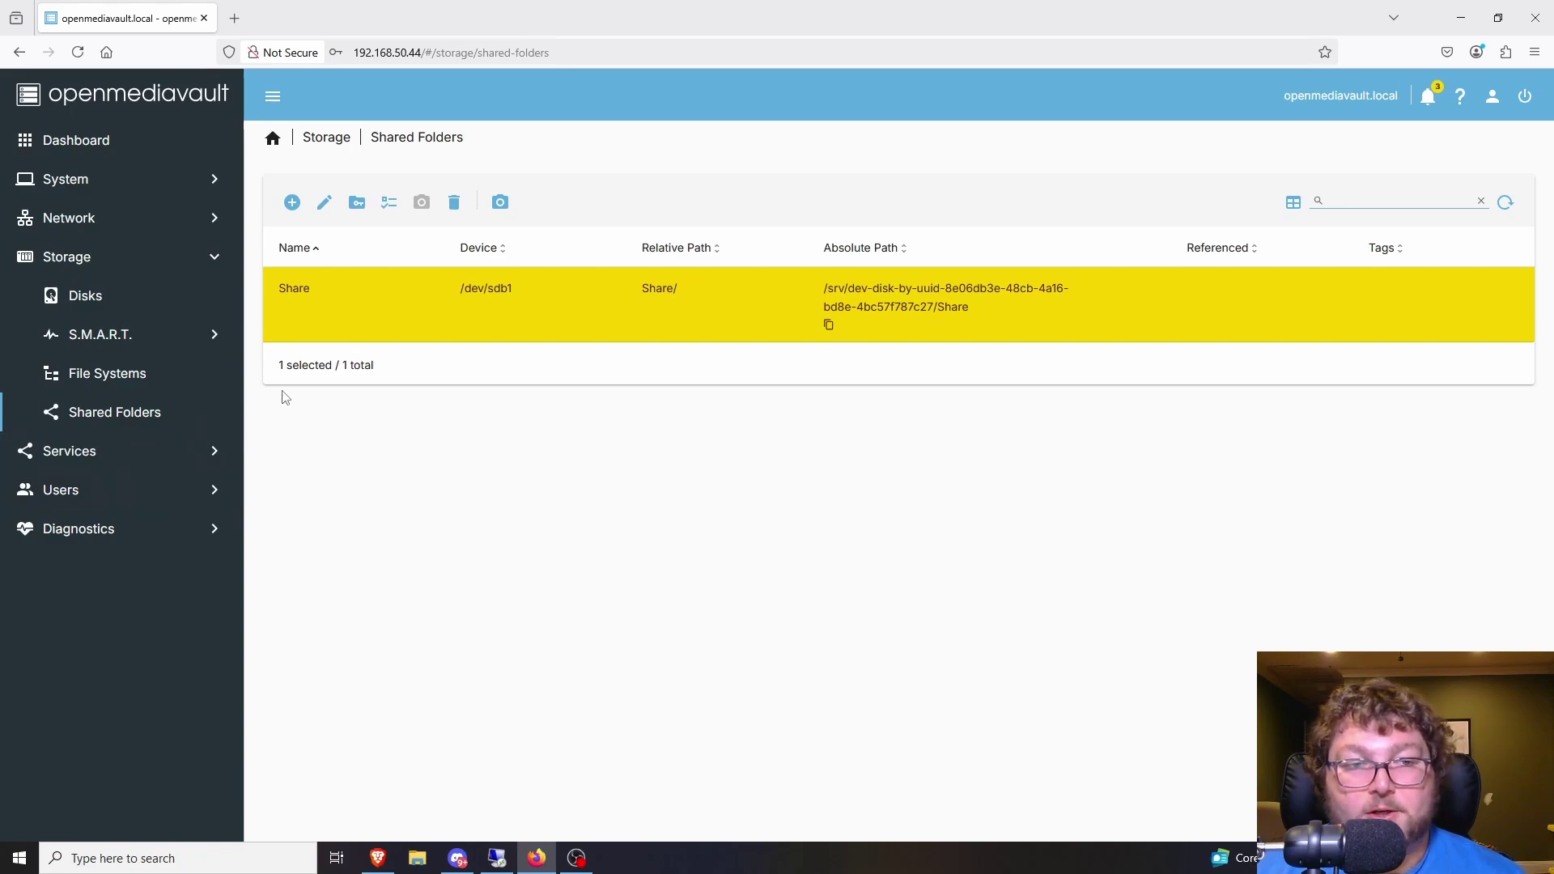
Start a new SMB share for the Share folder with Public set to Guests allowed.
left_click(78, 462)
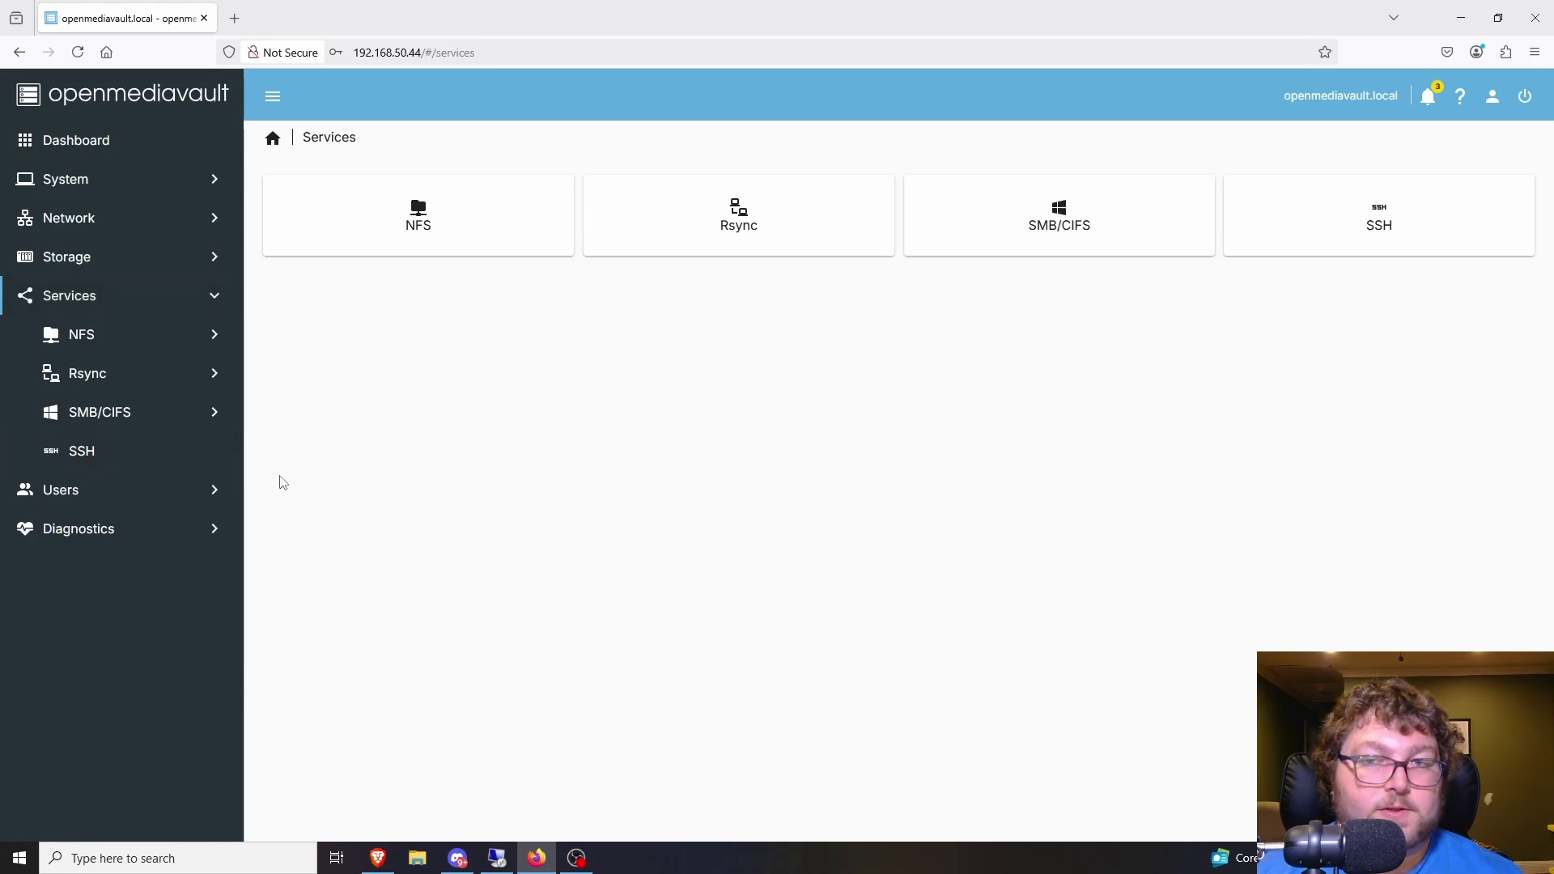
left_click(1075, 233)
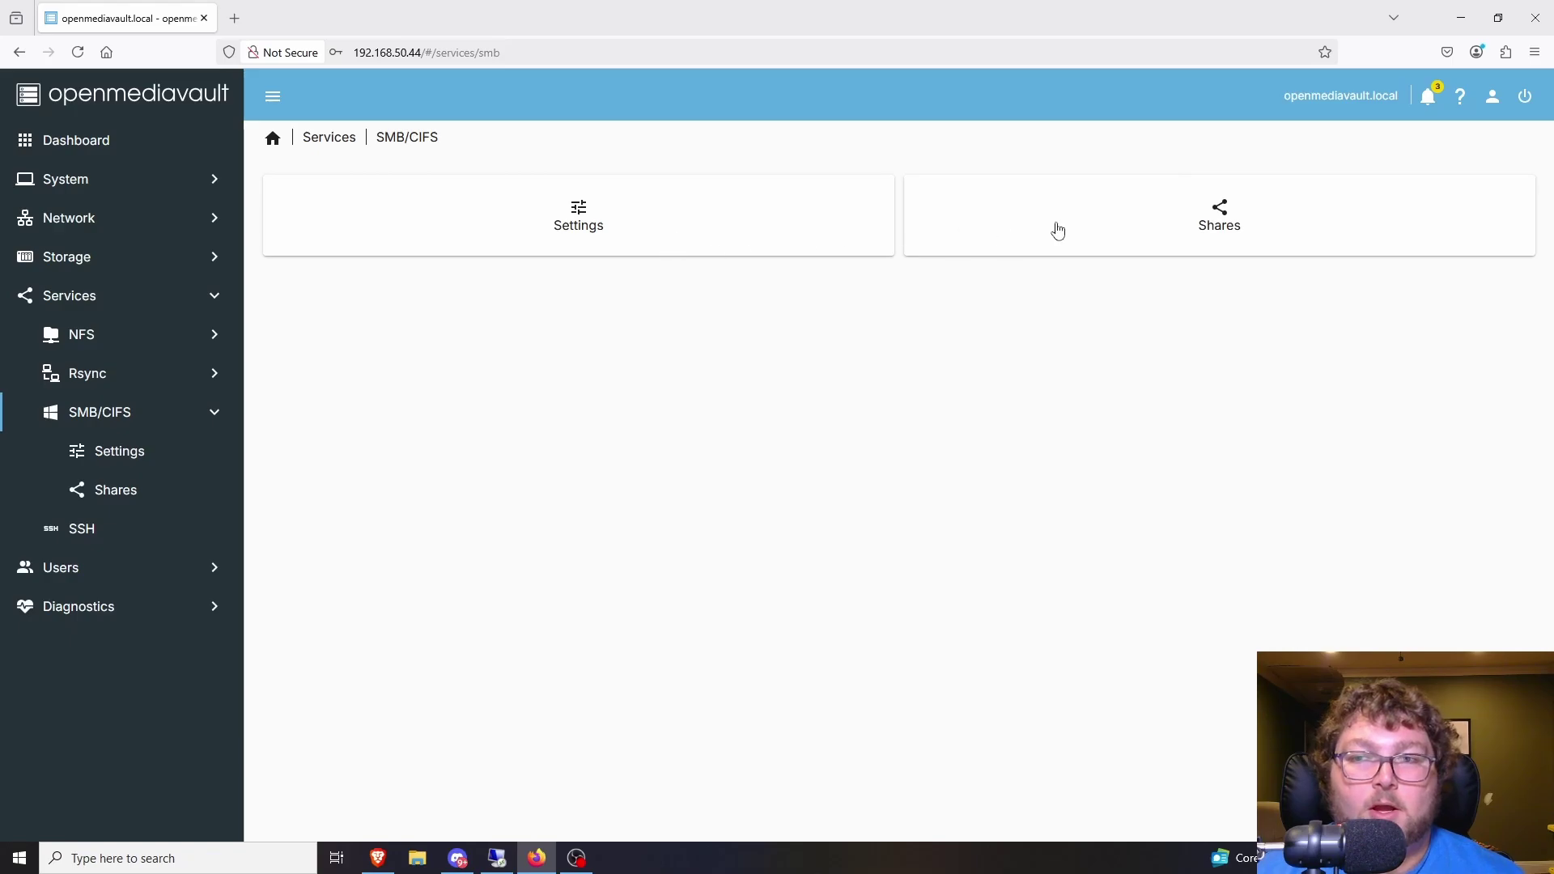
left_click(1058, 232)
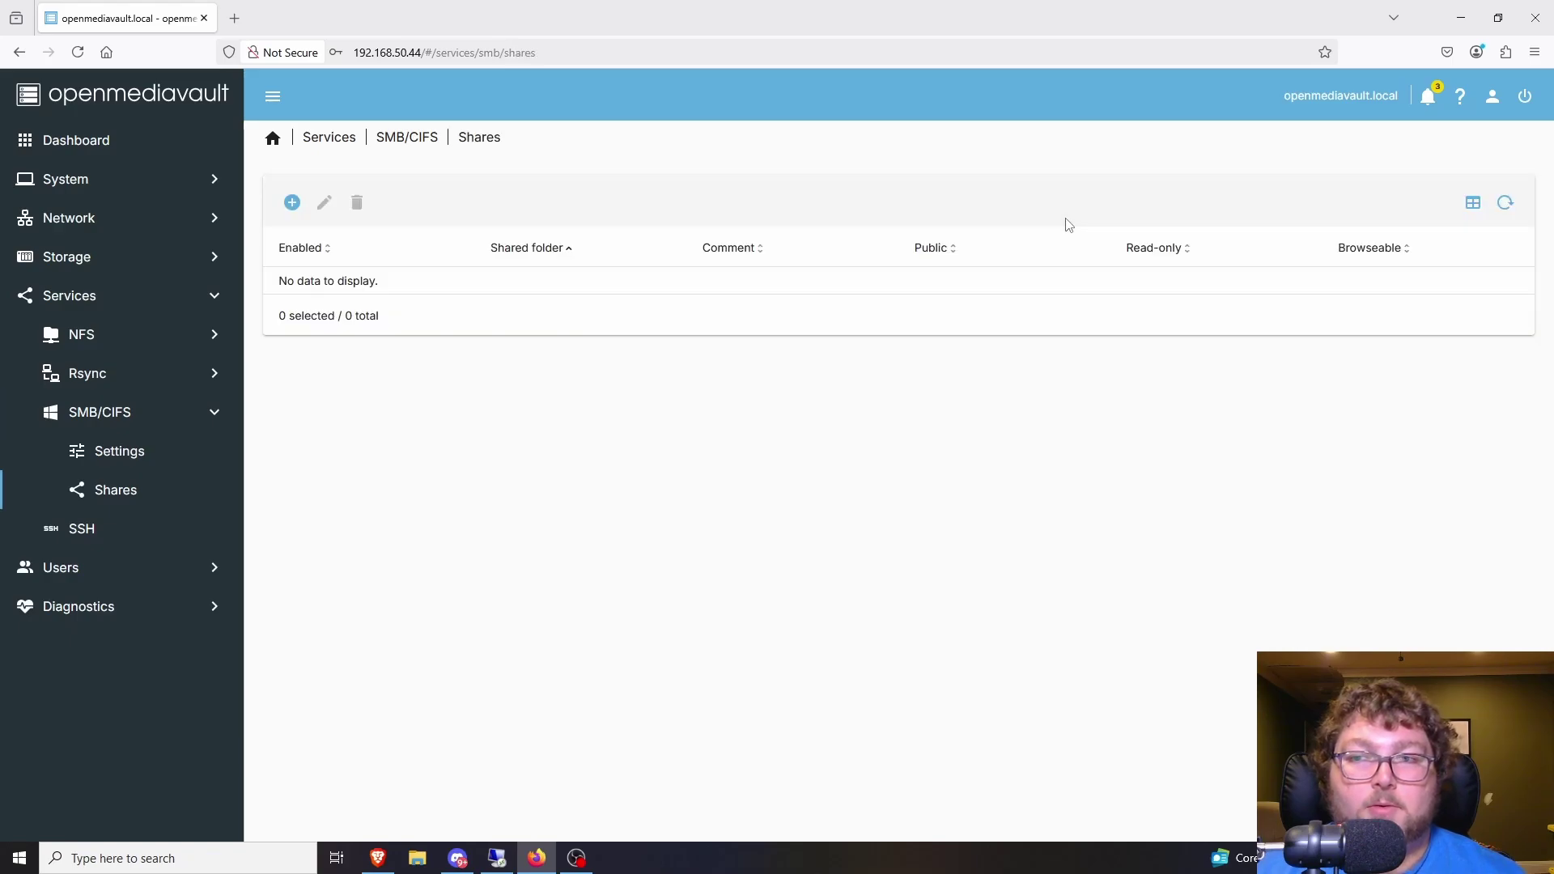
left_click(293, 203)
left_click(361, 237)
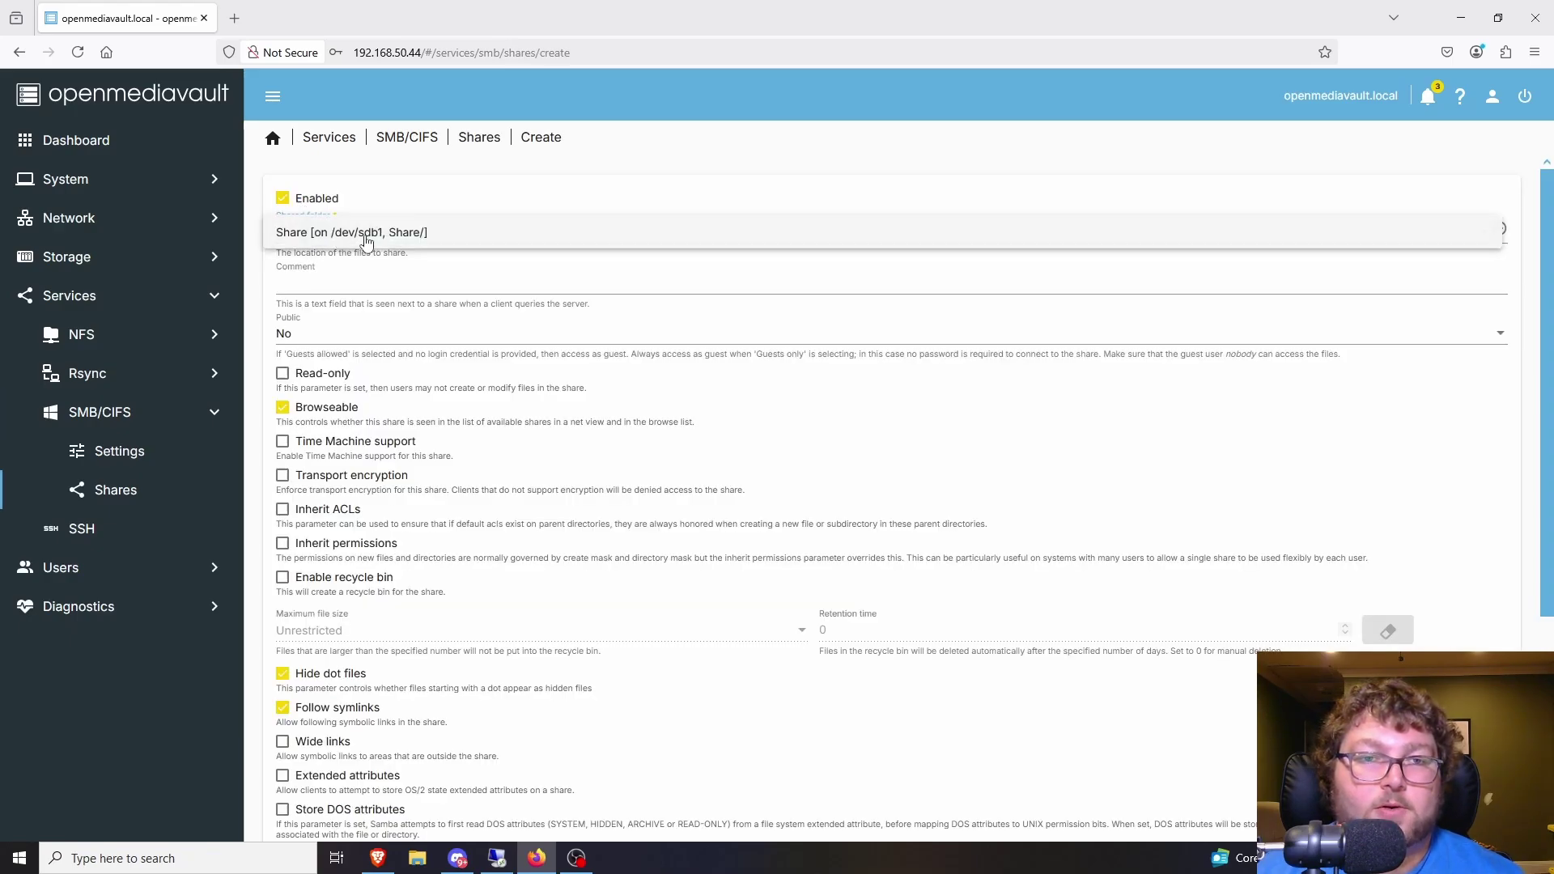
left_click(319, 235)
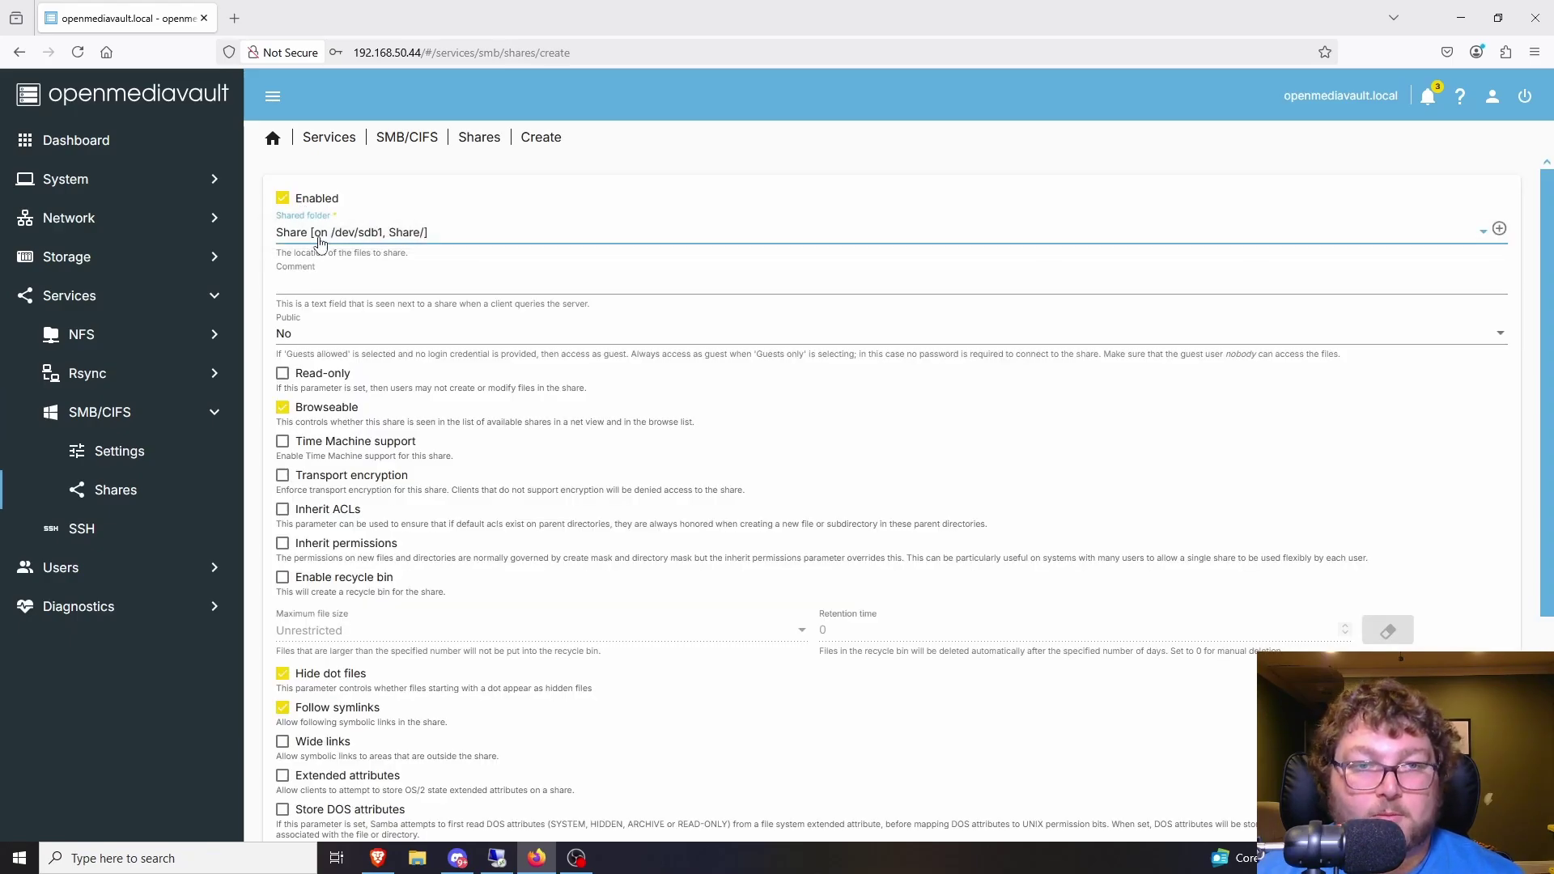
left_click(332, 336)
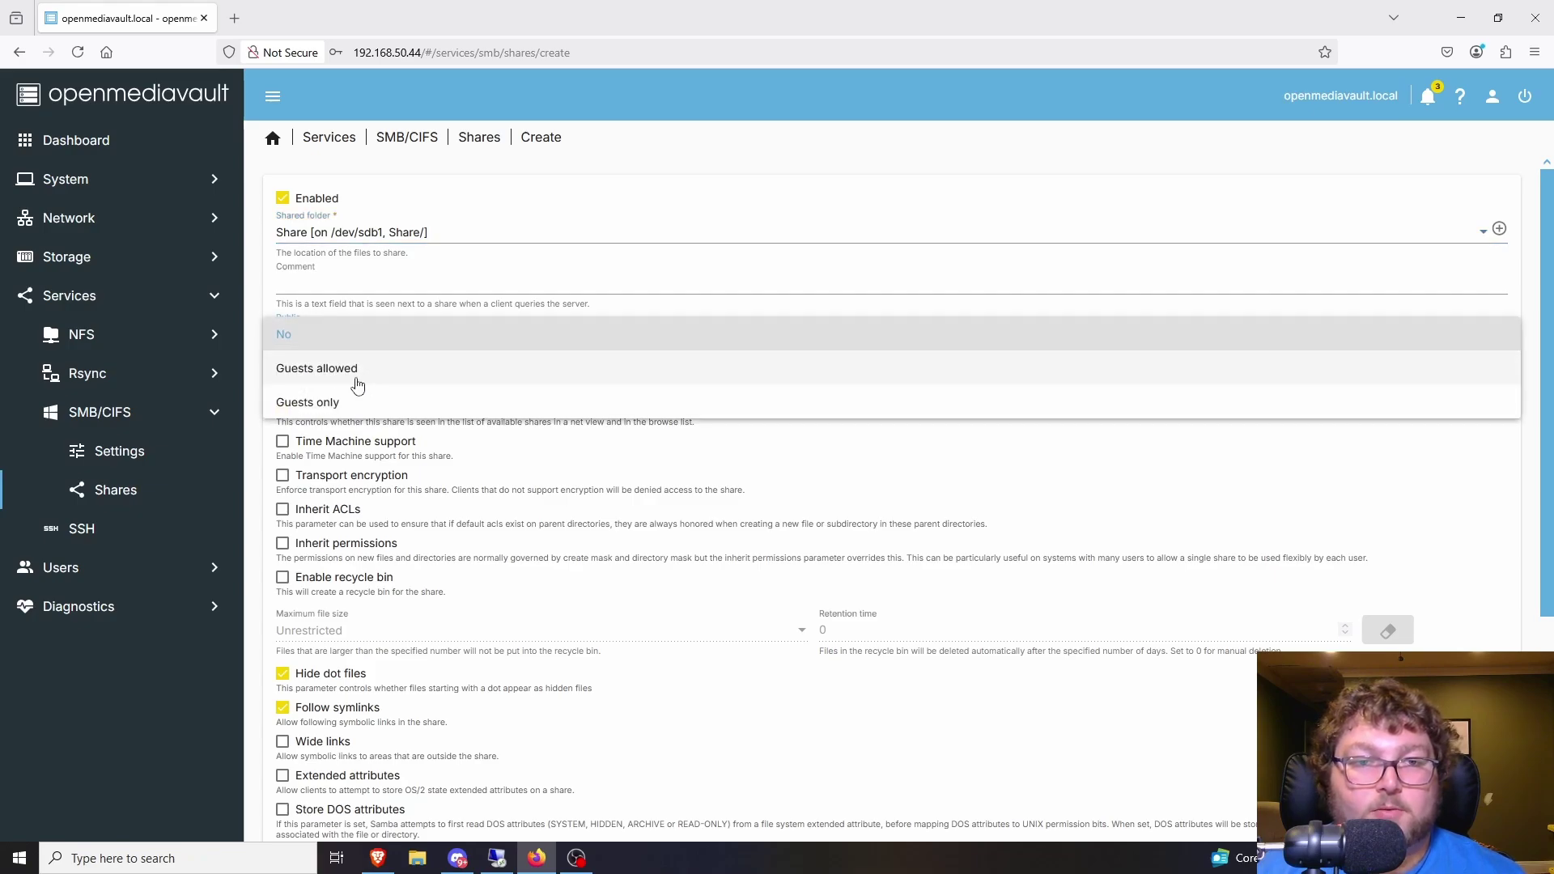
left_click(333, 375)
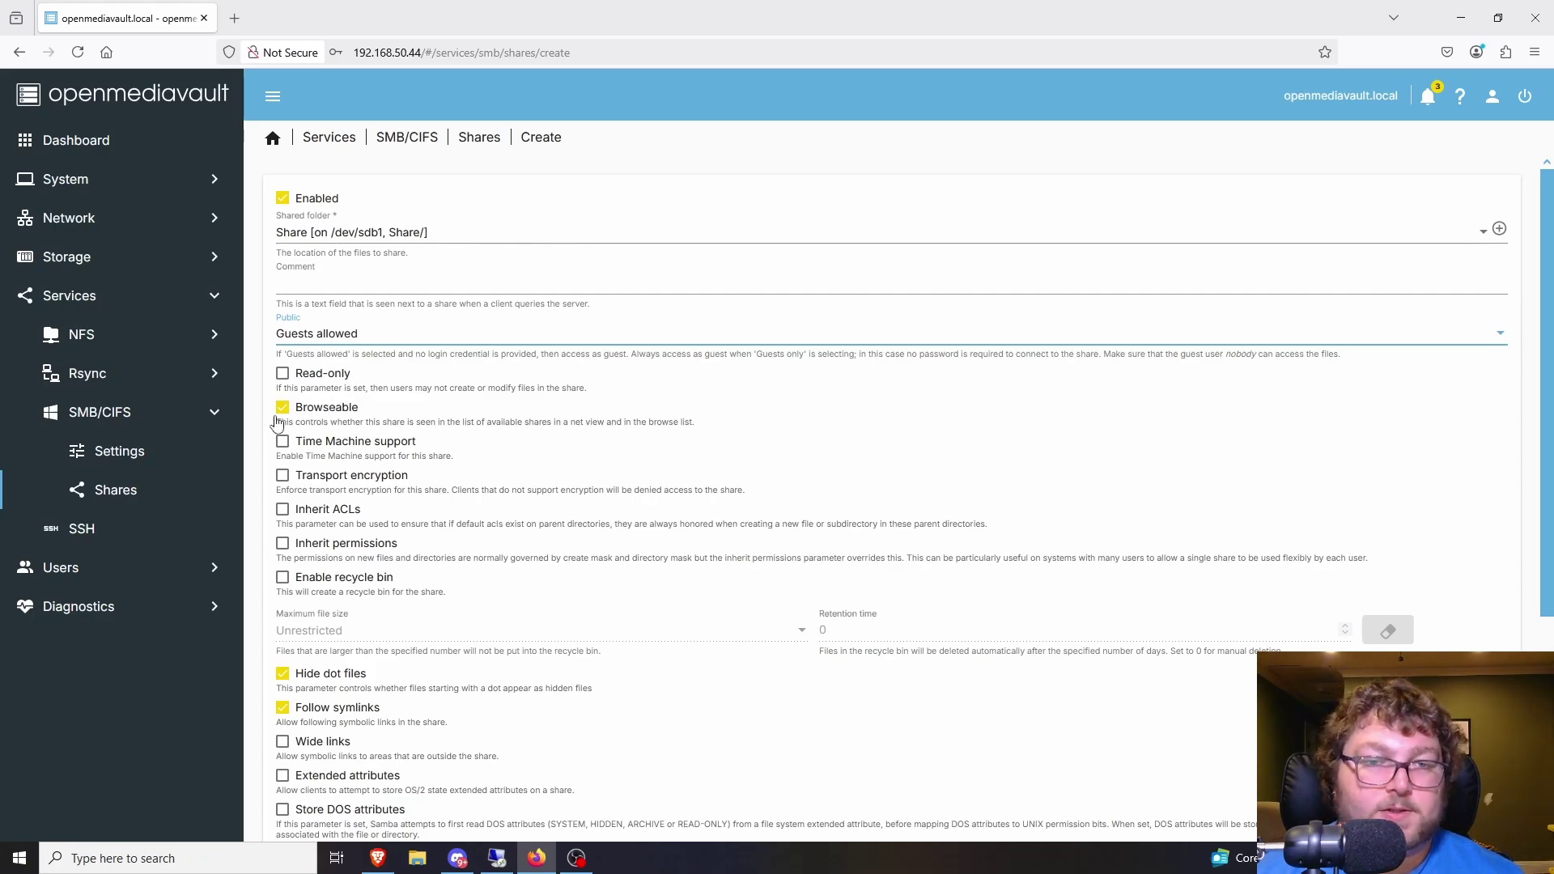
Enable the recycle bin, save the SMB share and apply the configuration changes.
scroll(309, 342, "down", 3)
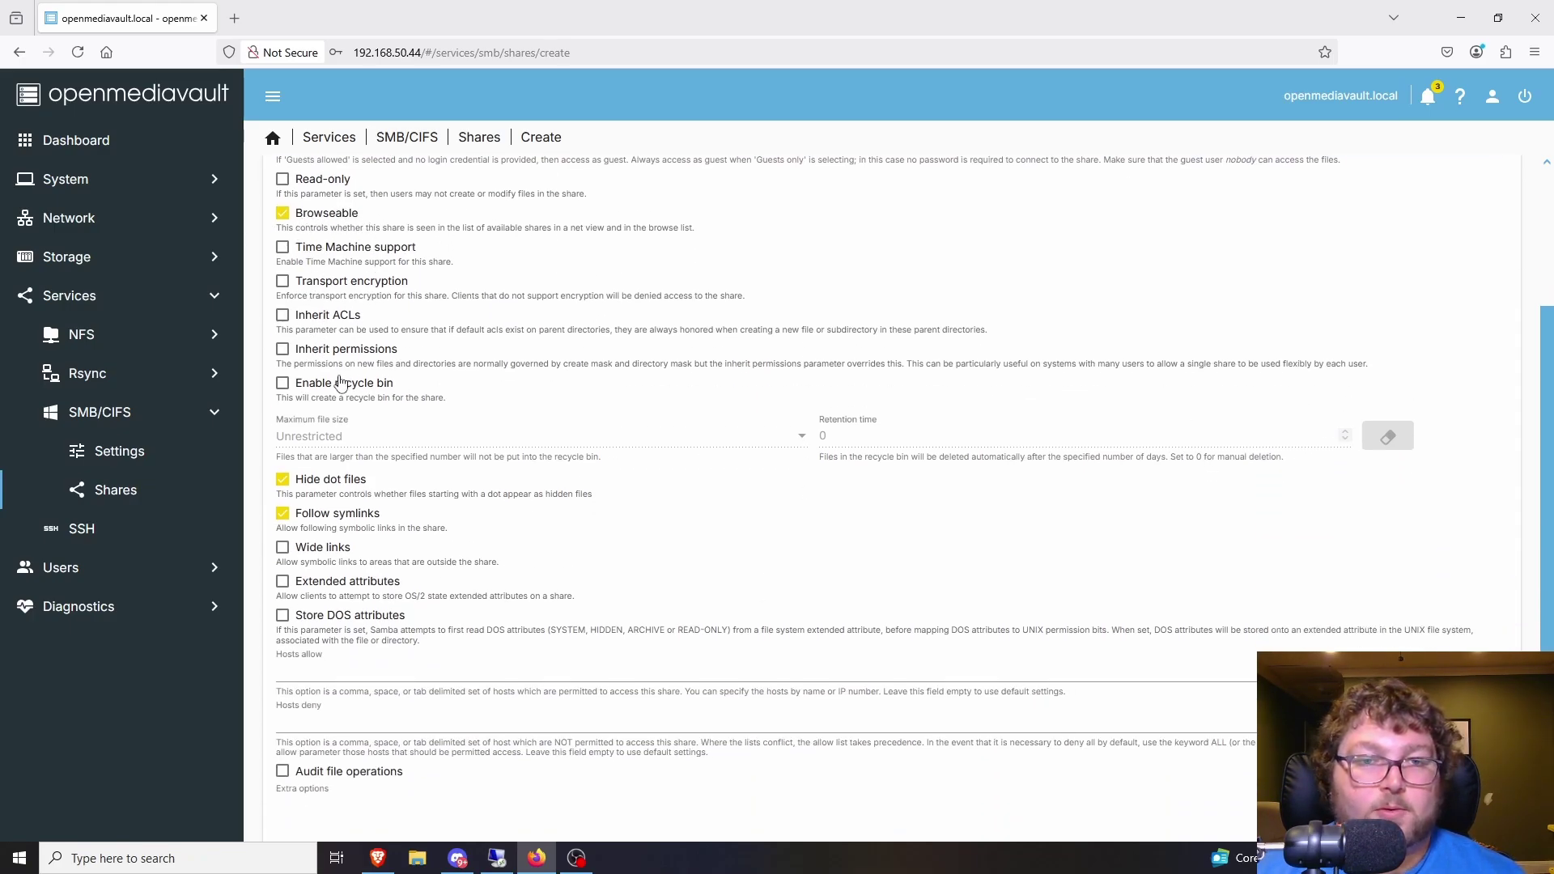
left_click(315, 387)
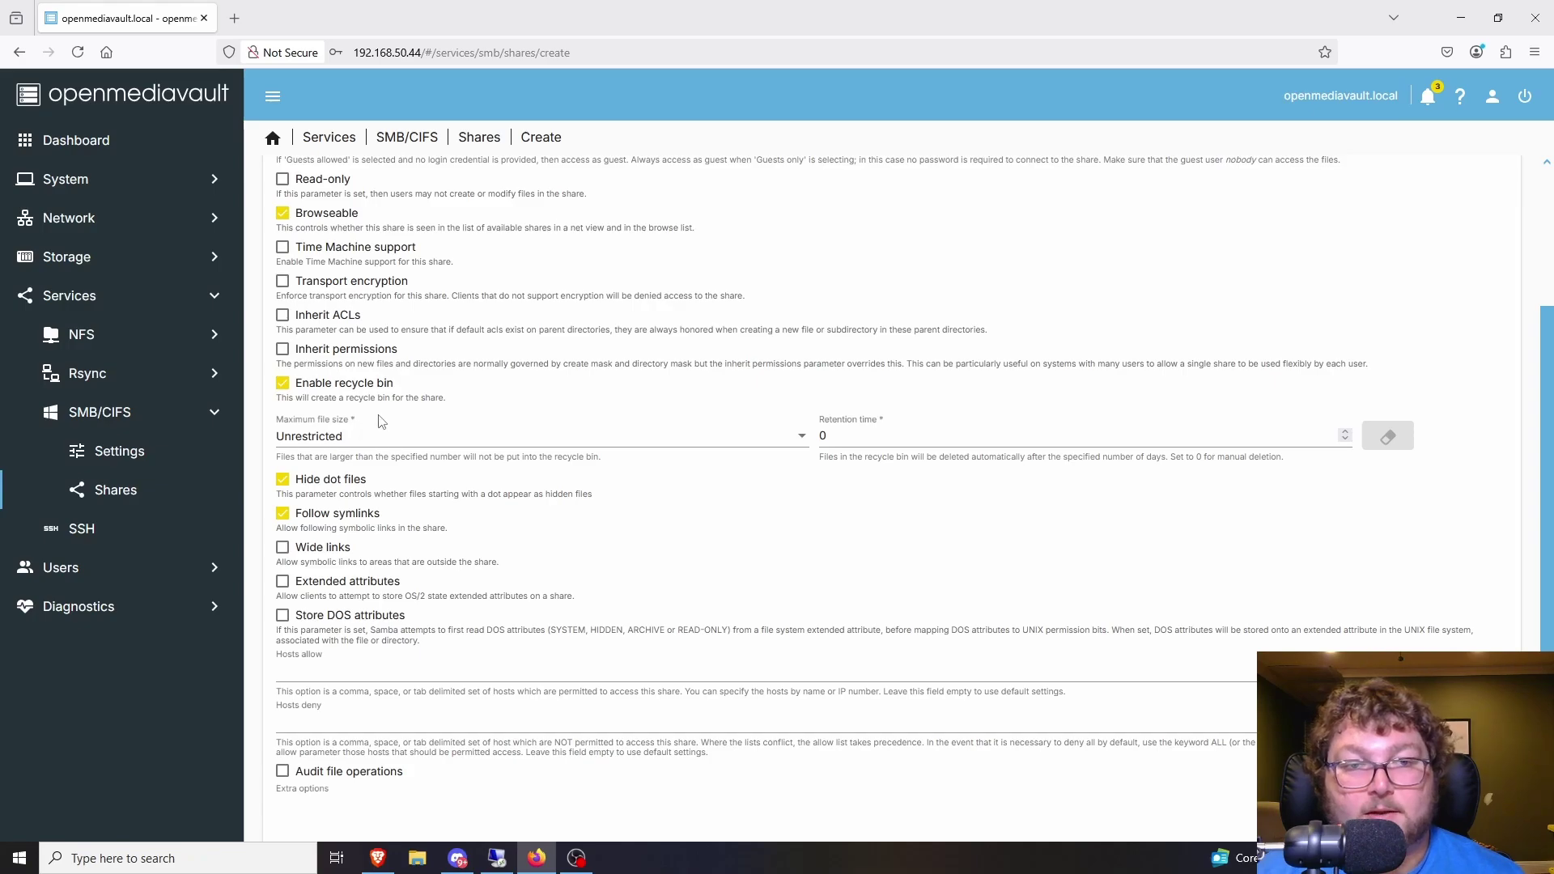
scroll(373, 486, "down", 2)
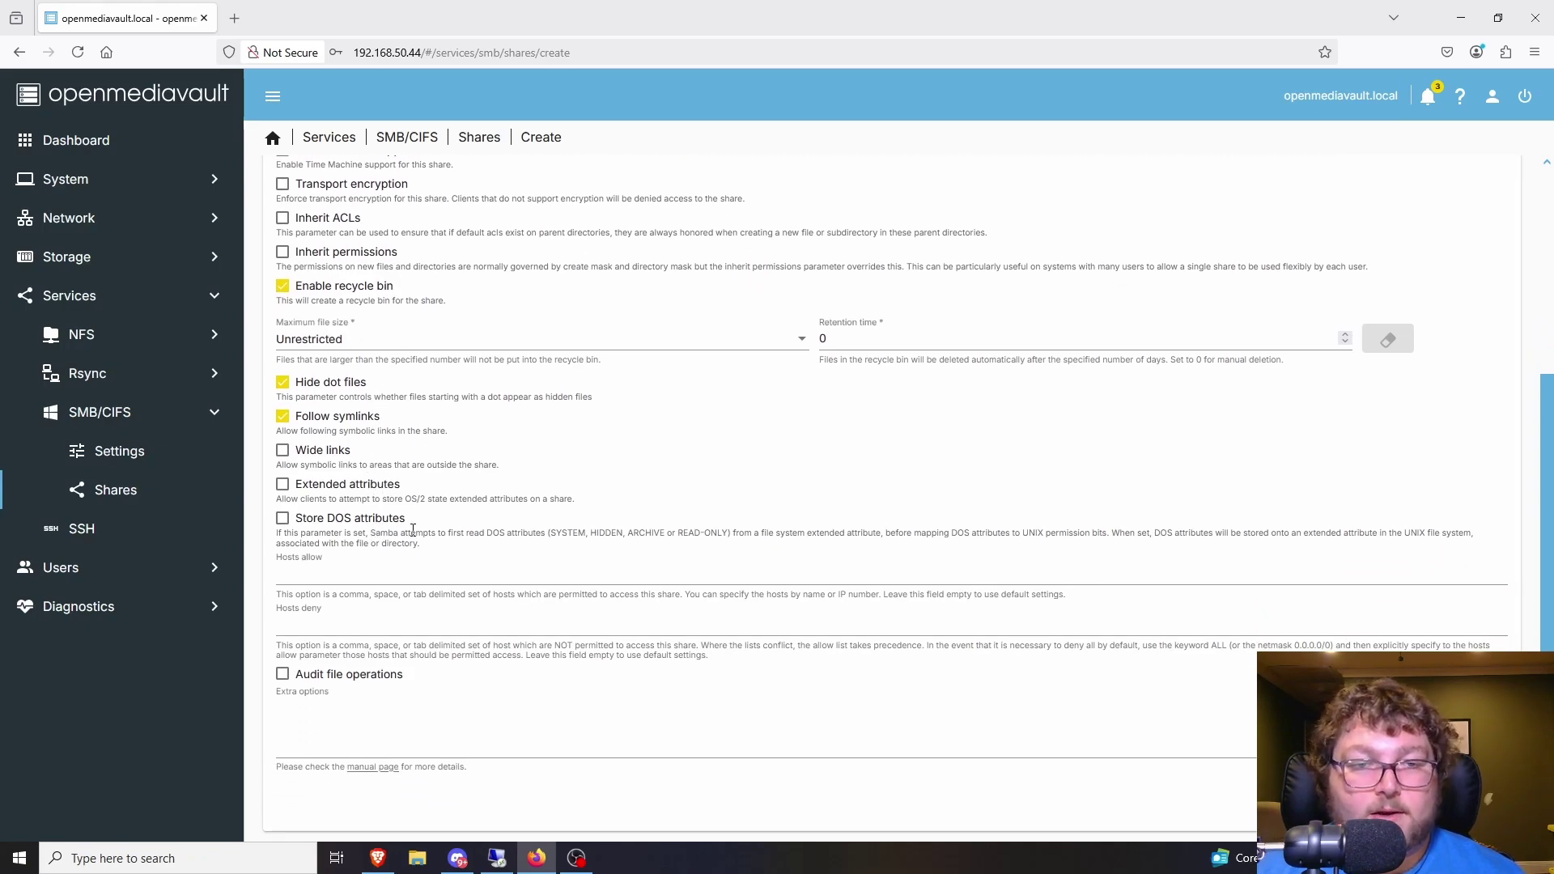
scroll(437, 551, "down", 1)
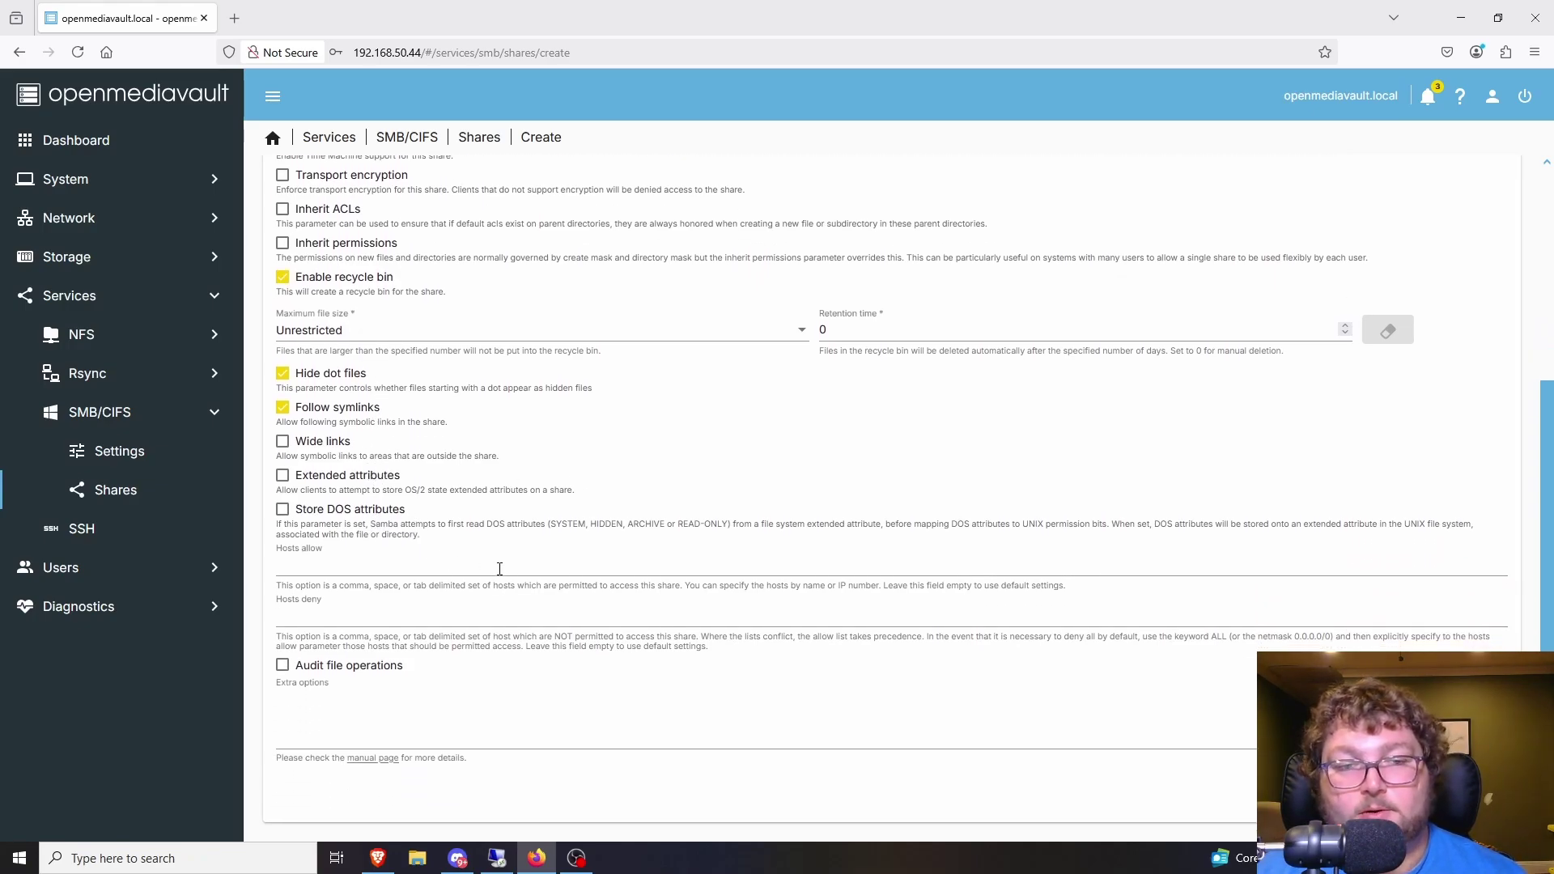
scroll(502, 576, "up", 5)
scroll(639, 579, "down", 5)
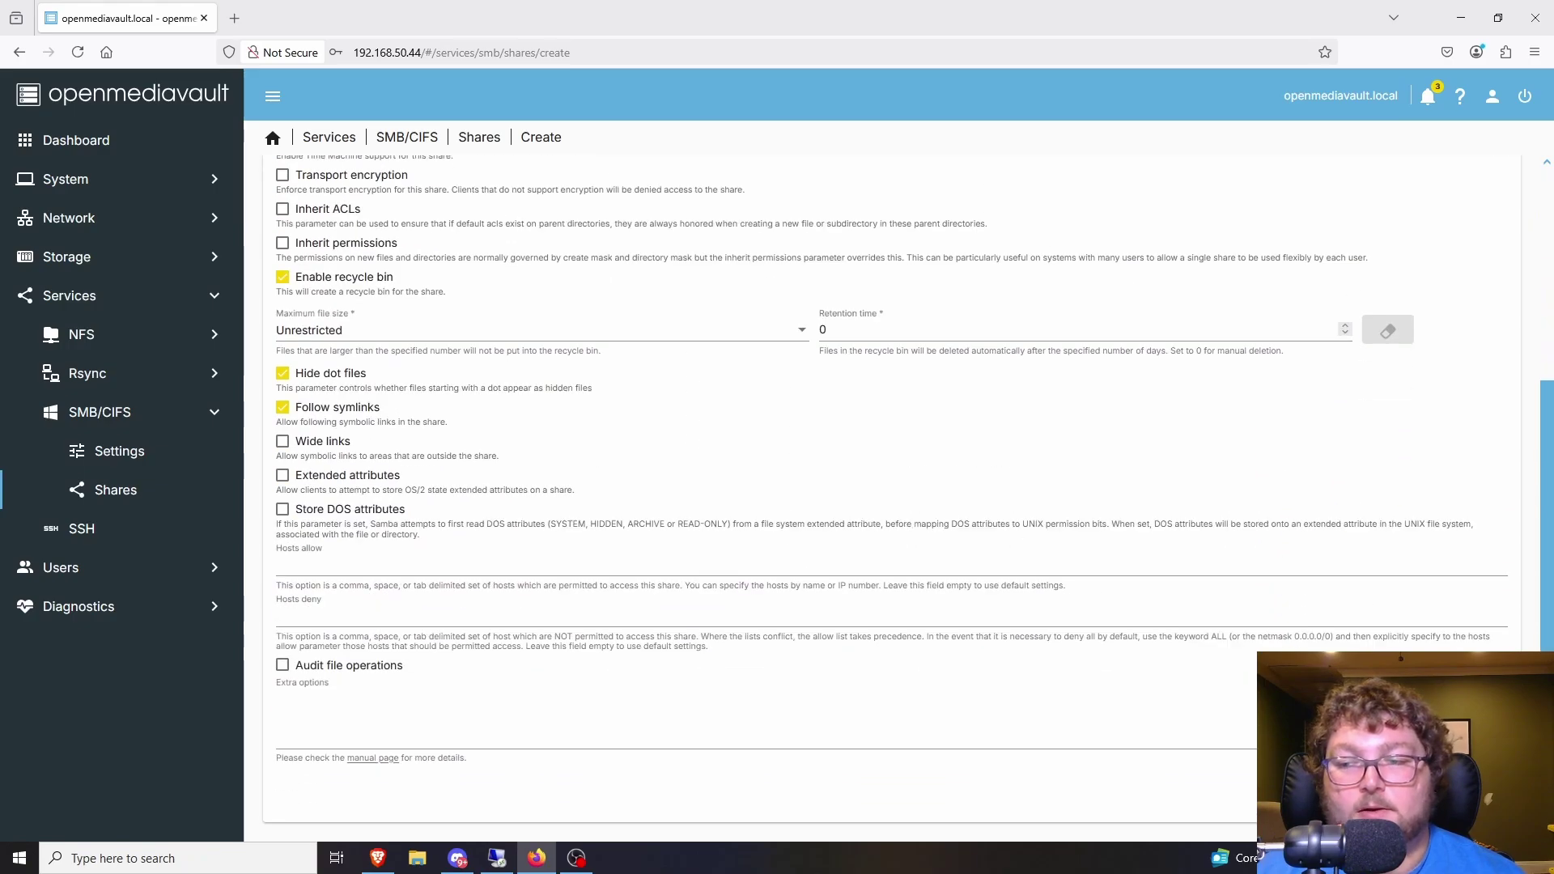
left_click(1490, 802)
left_click(1512, 163)
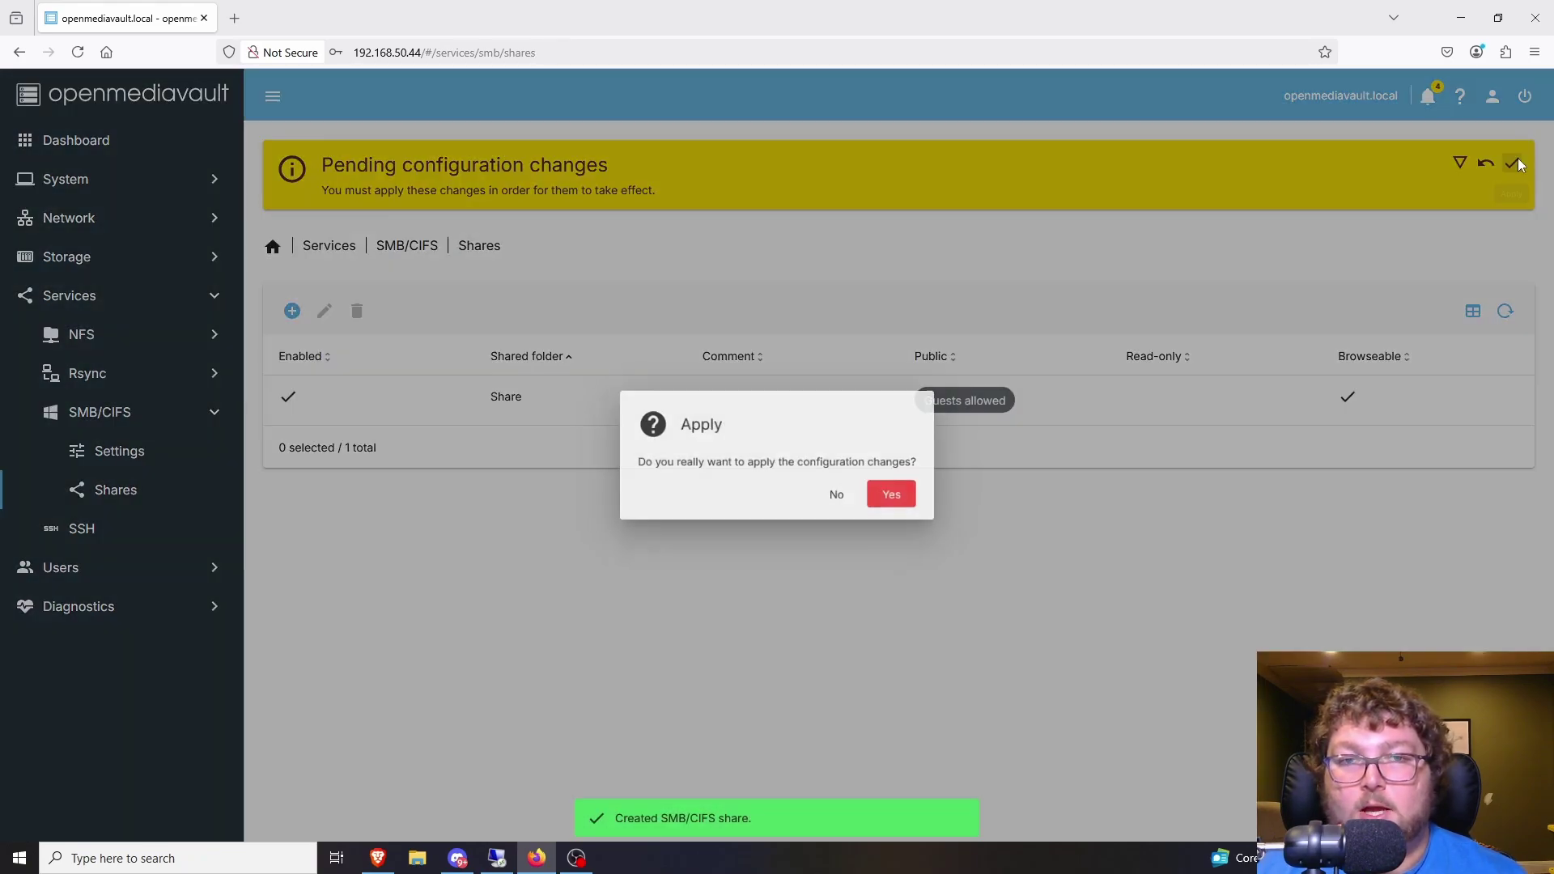
left_click(898, 495)
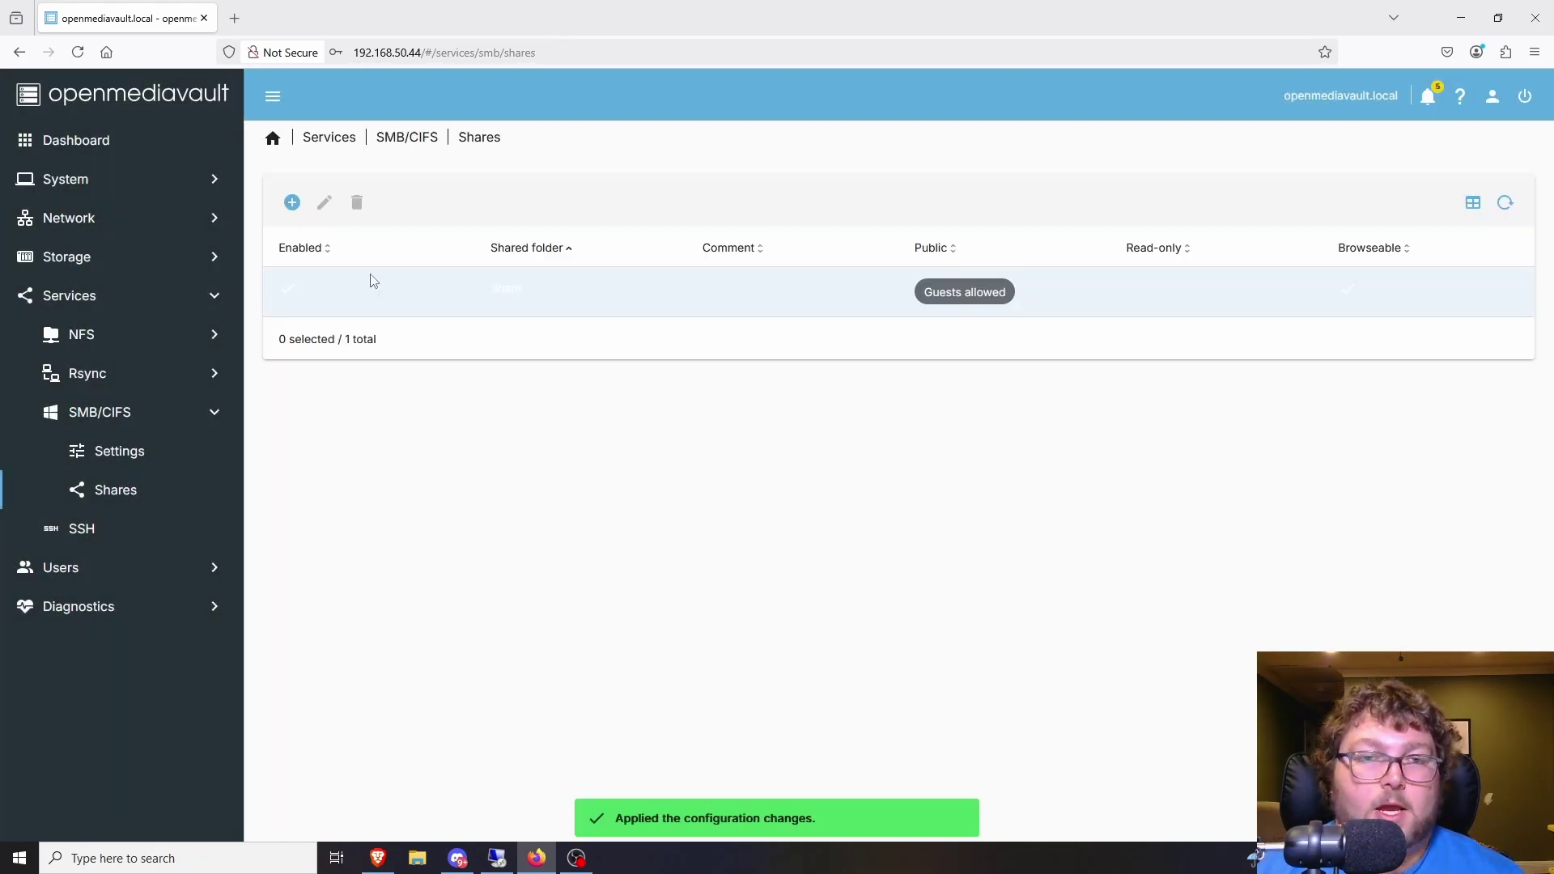
left_click(409, 144)
left_click(551, 222)
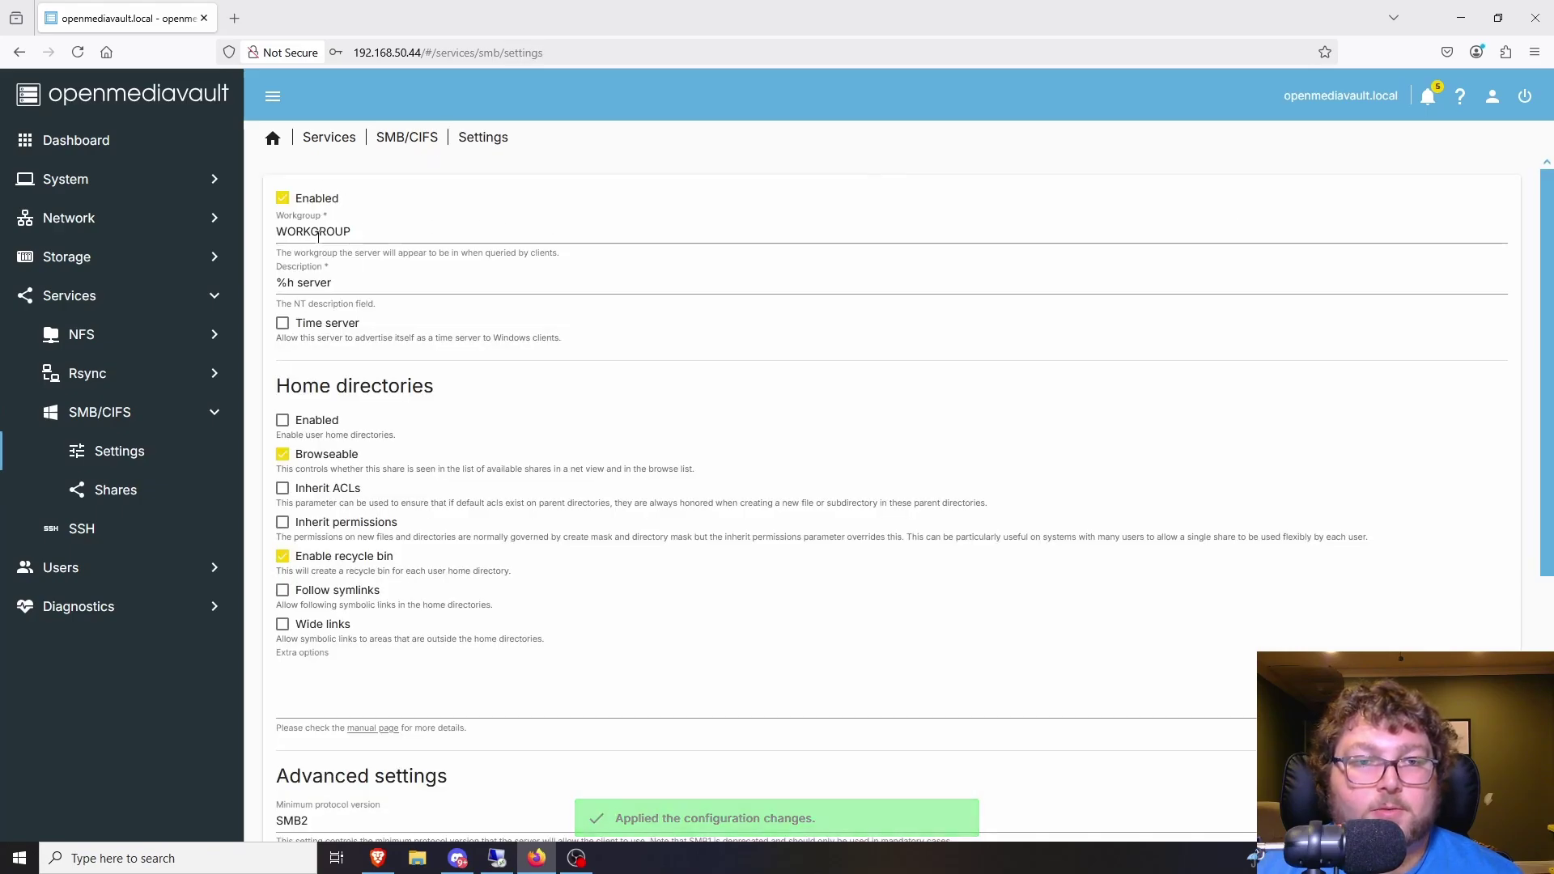
scroll(404, 473, "down", 3)
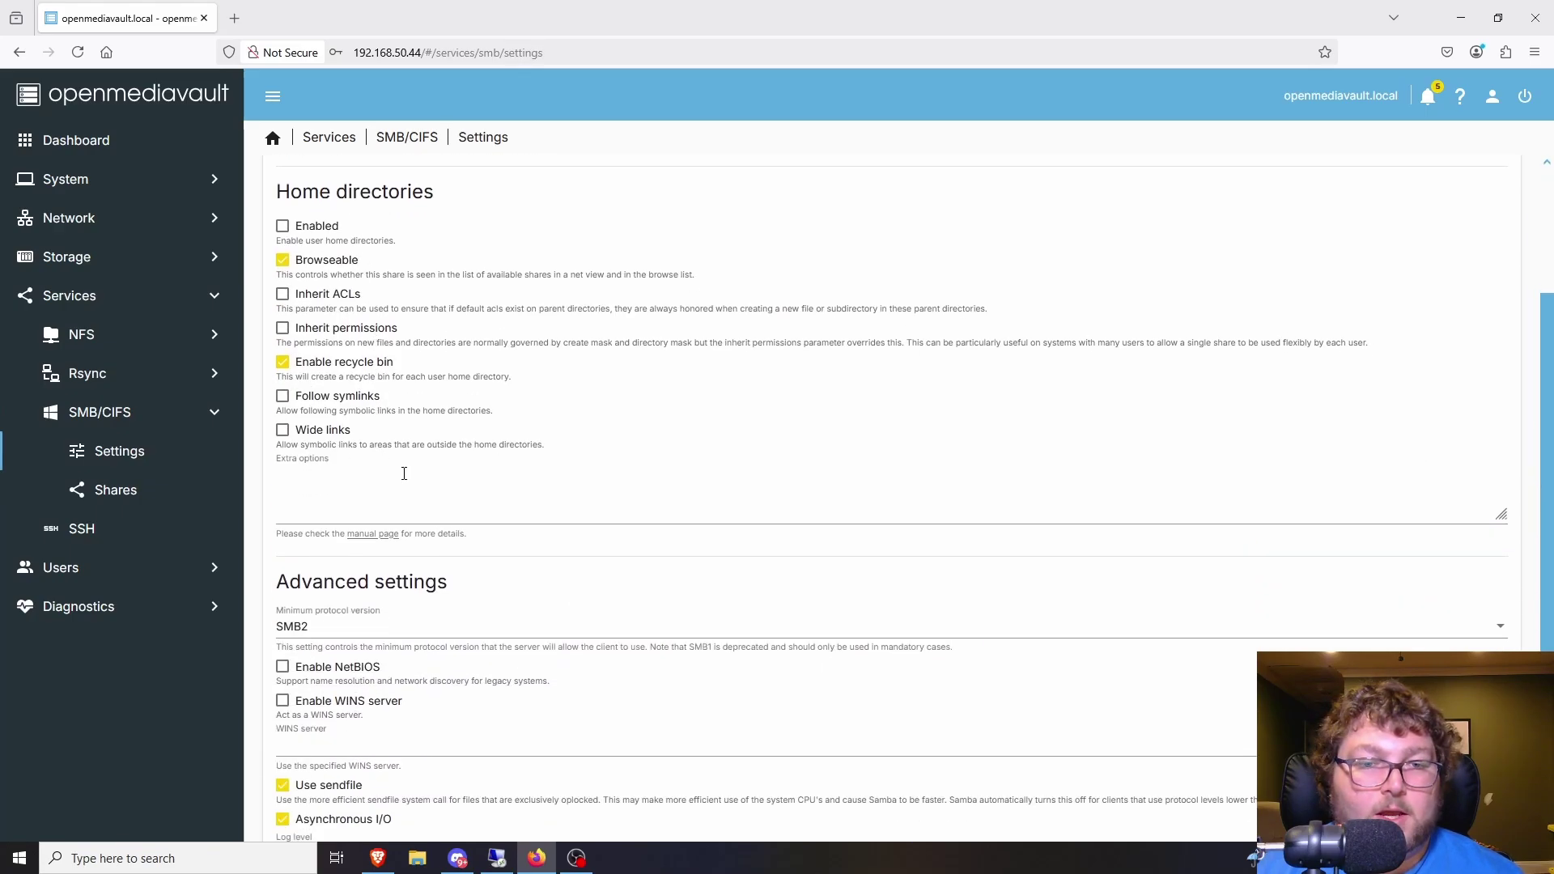
scroll(940, 701, "down", 3)
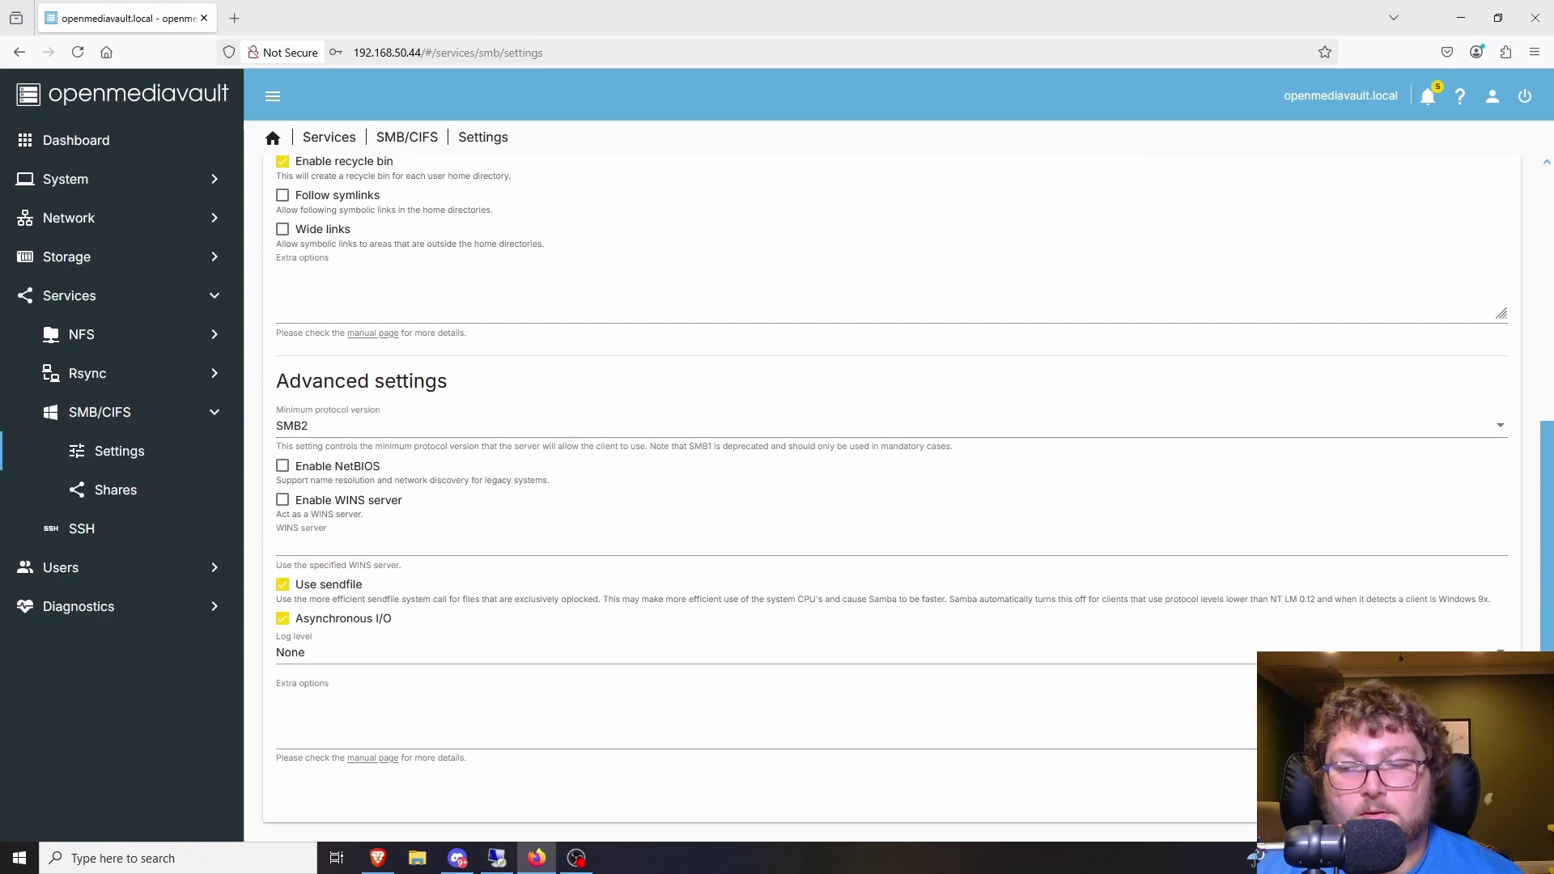
key("alt+Left")
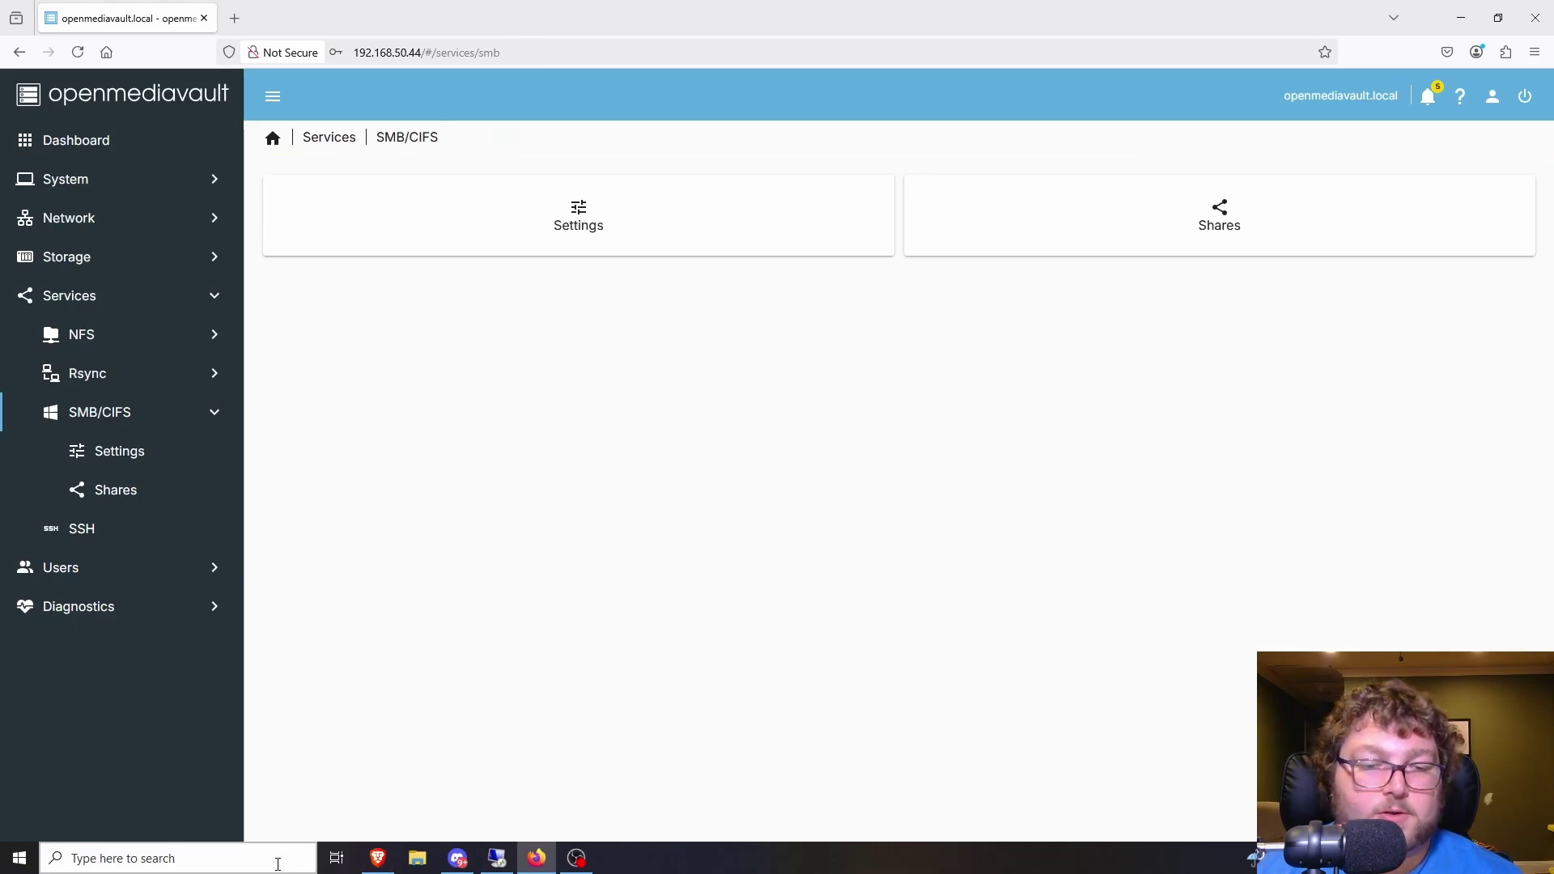
Open \\192.168.50.44\Share from the Windows Run dialog, fixing a typo in the share name.
key("super+r")
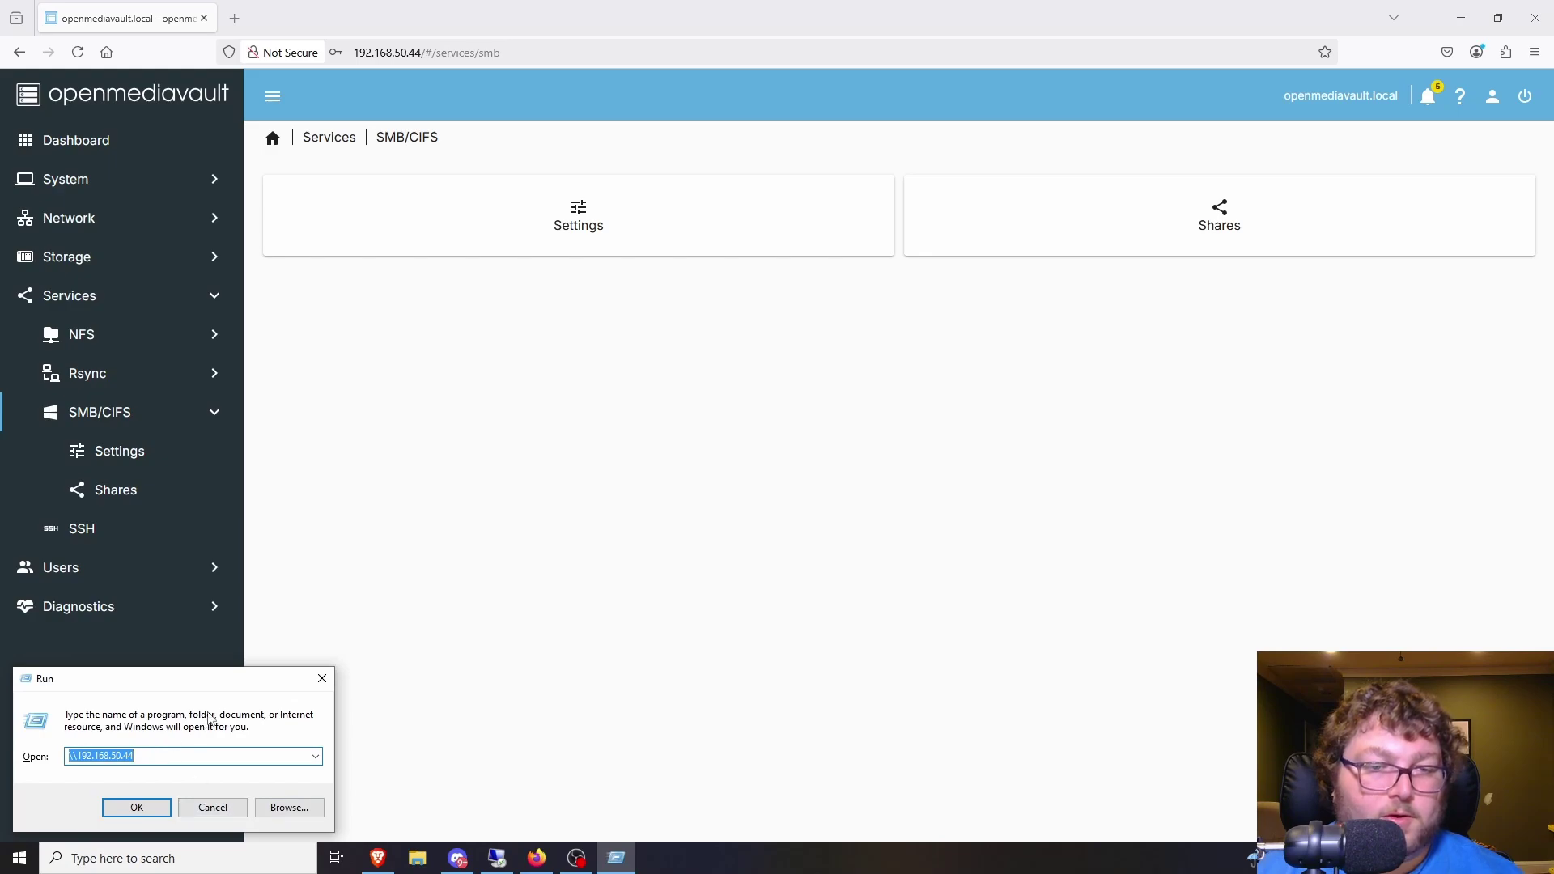
left_click(656, 443)
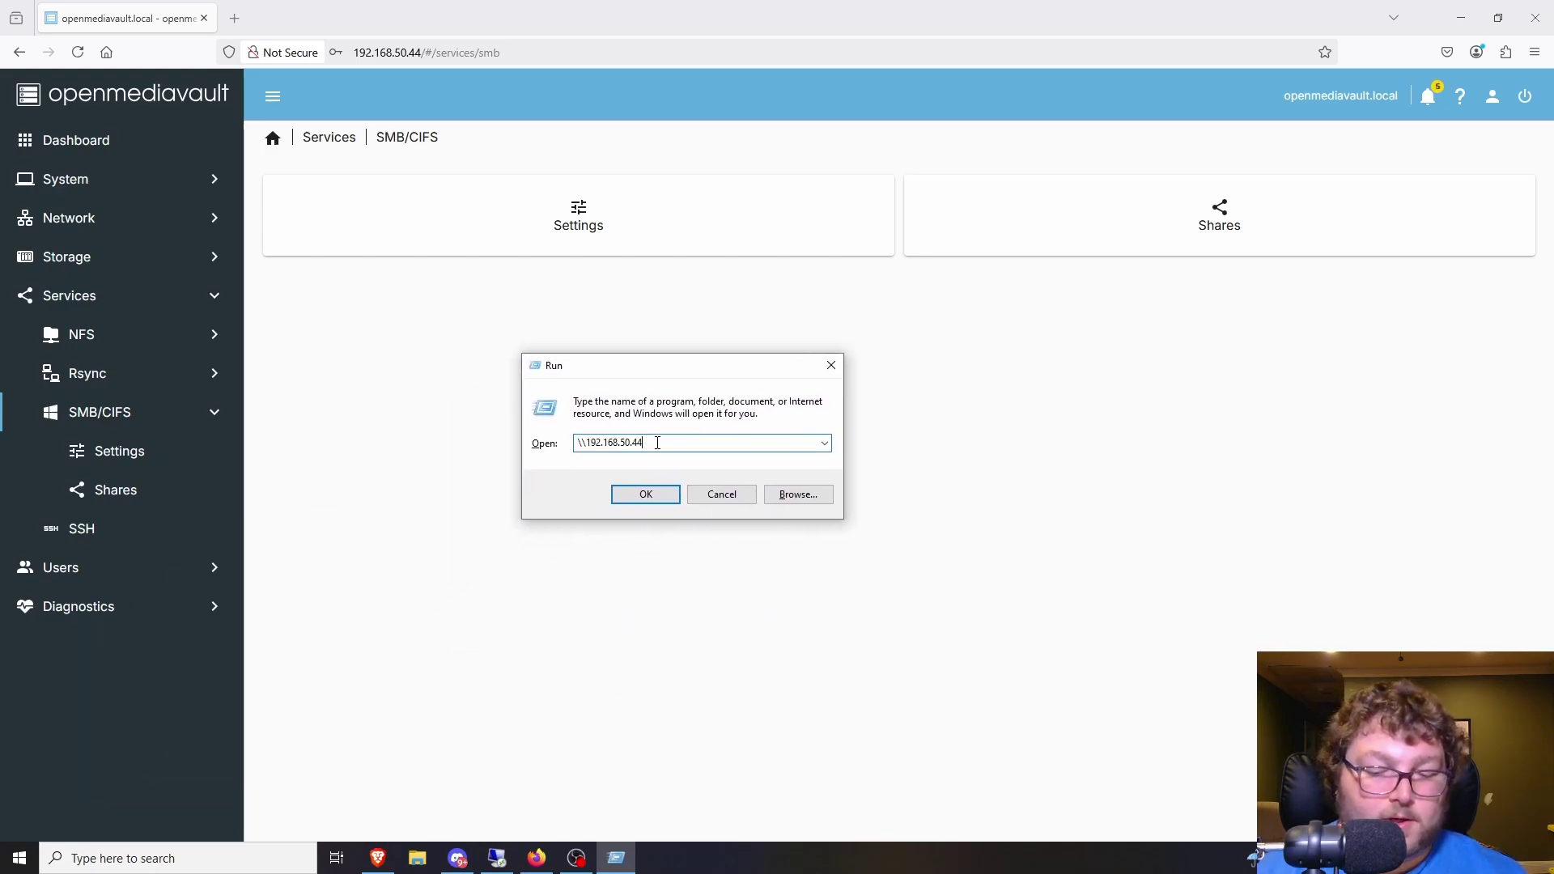
type("\\Sahre")
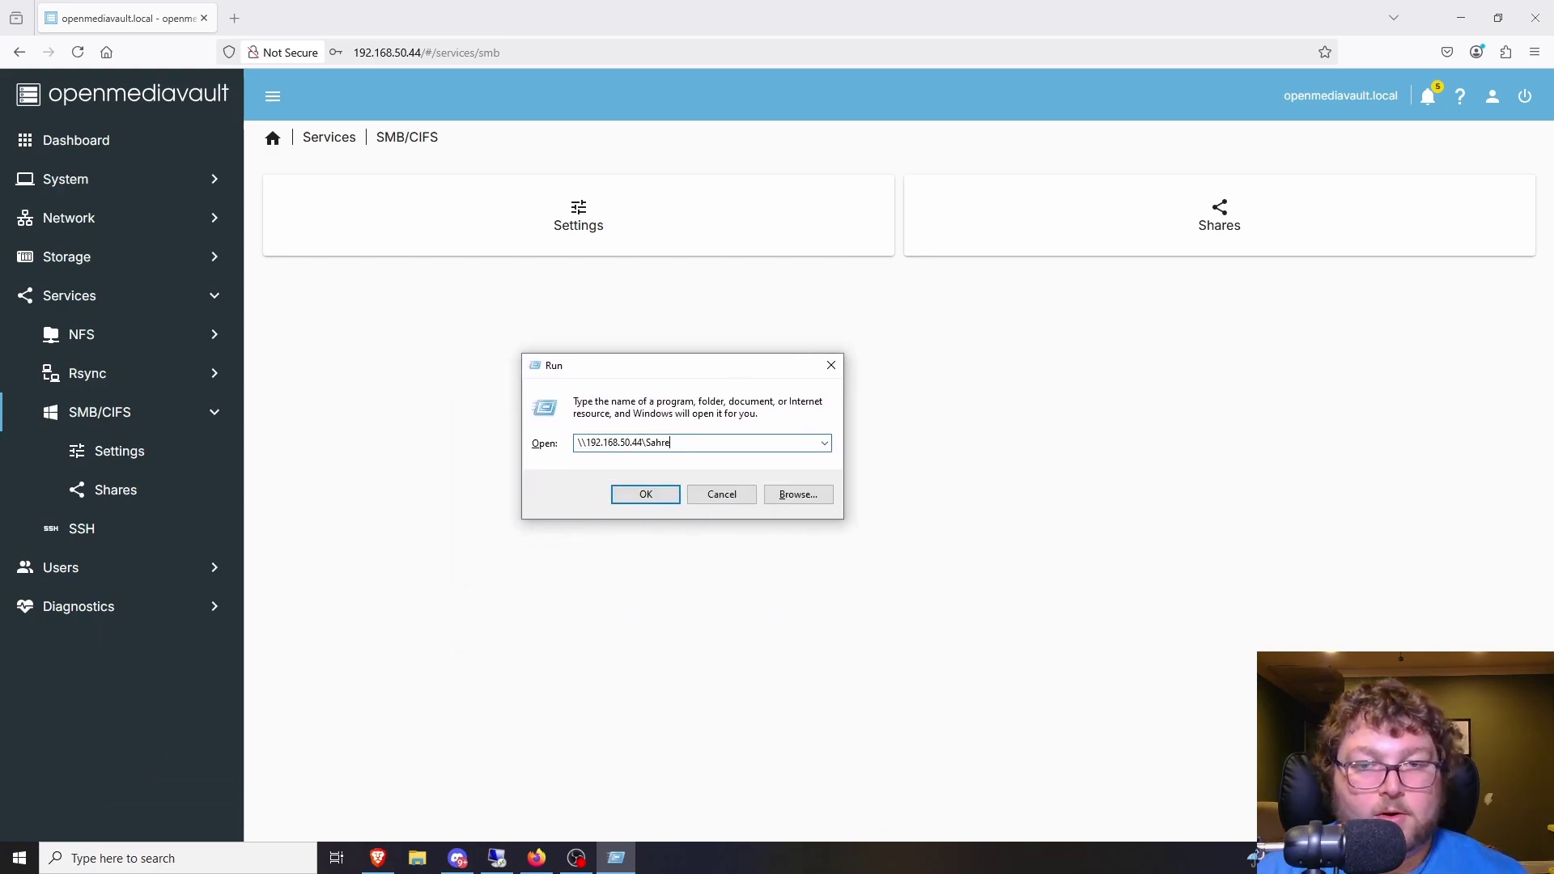
key("BackSpace")
key("BackSpace")
key("BackSpace")
key("BackSpace")
type("ha")
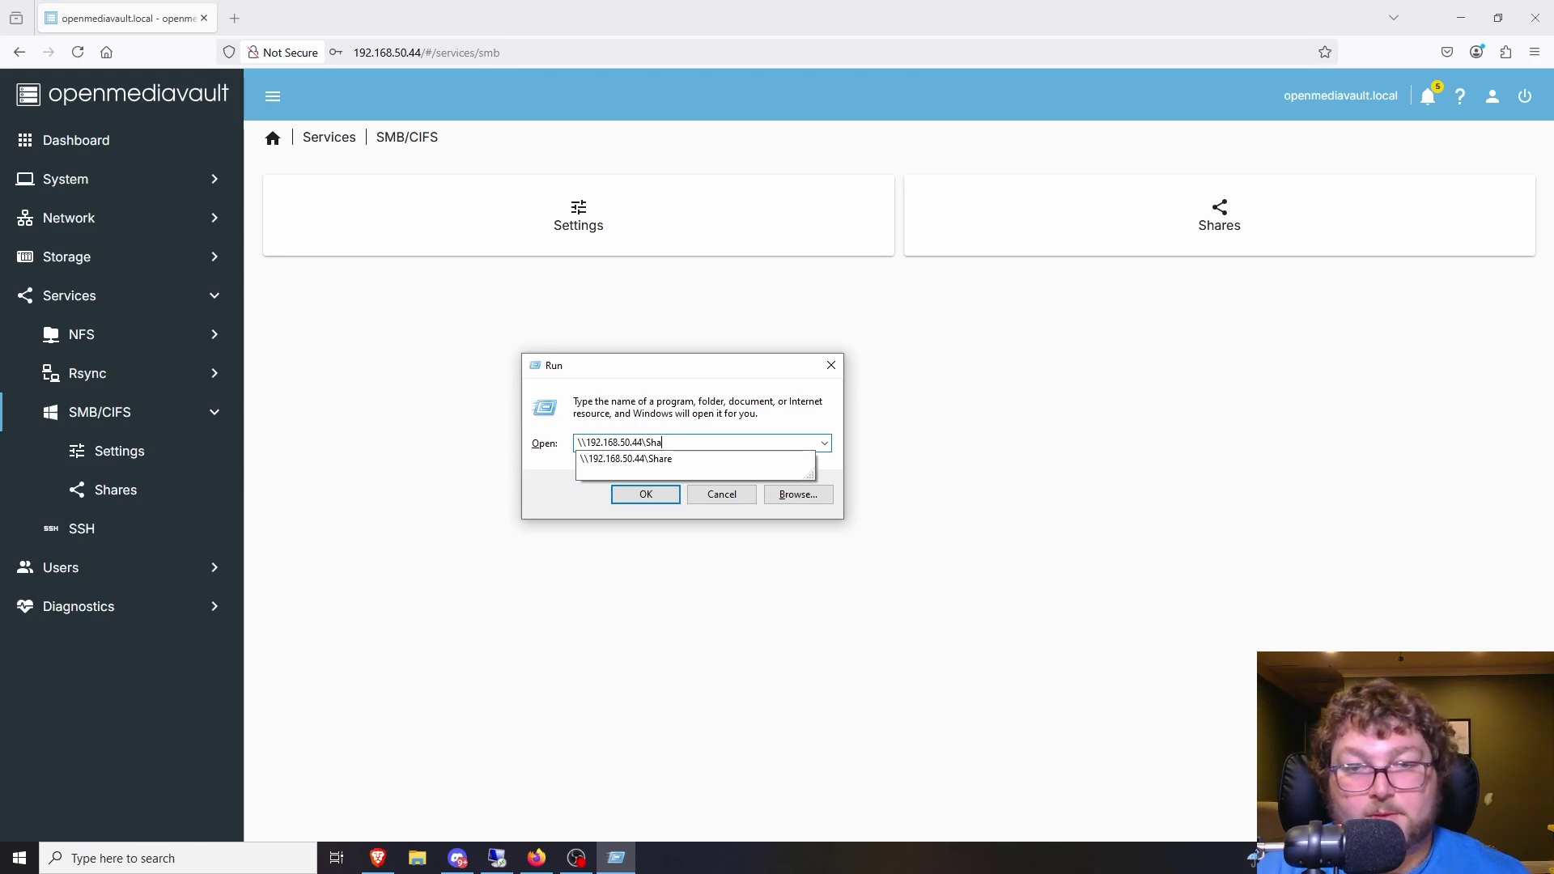
type("re")
key("Return")
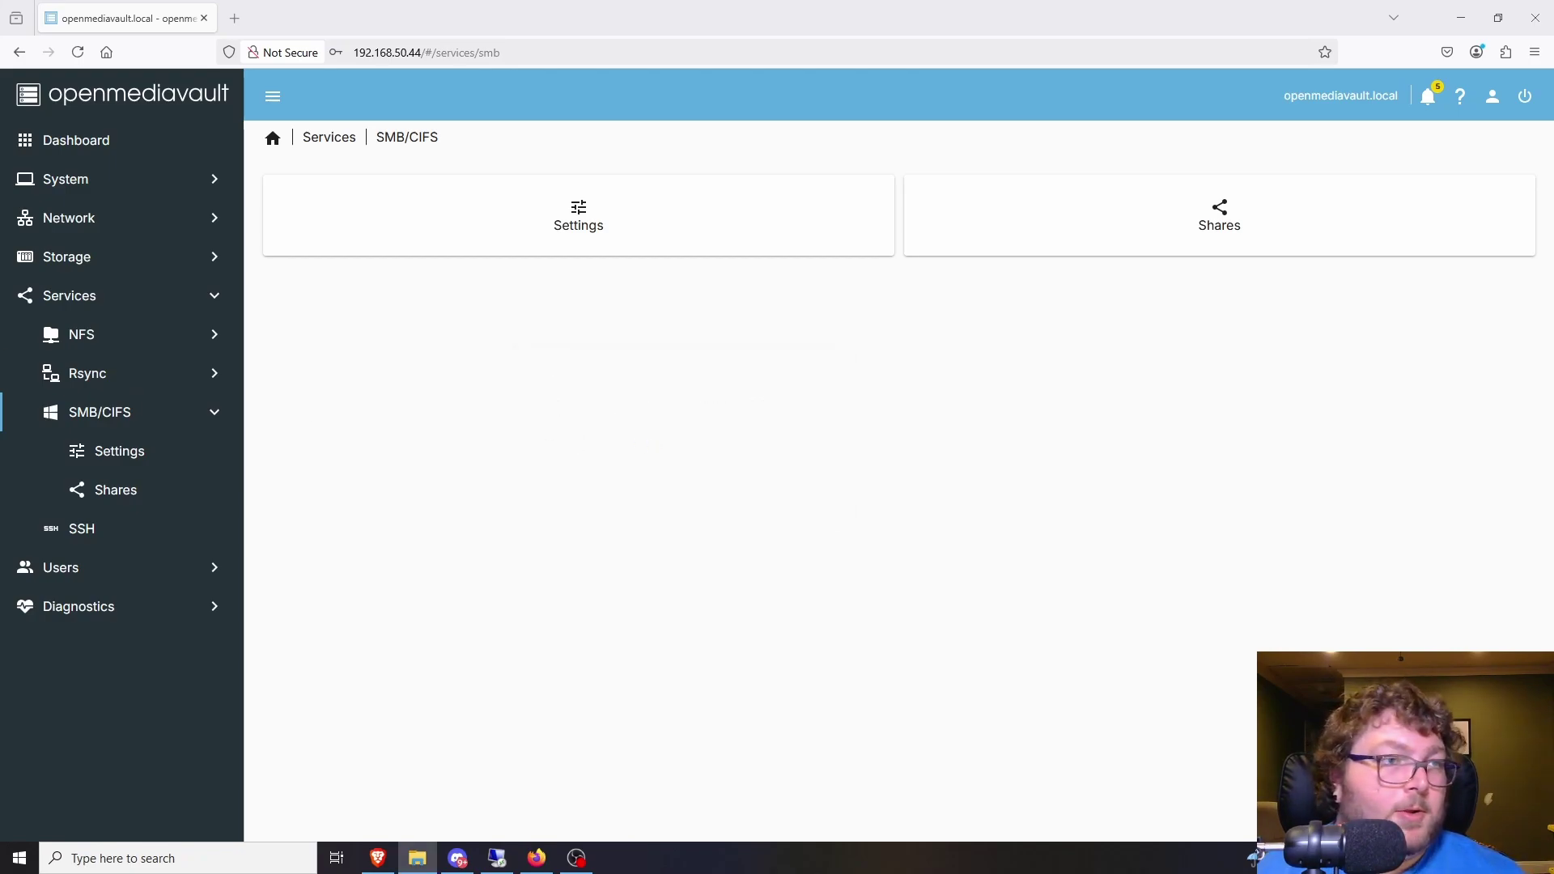
Create a folder named test in the Share network folder.
left_click_drag(1017, 194, 1103, 191)
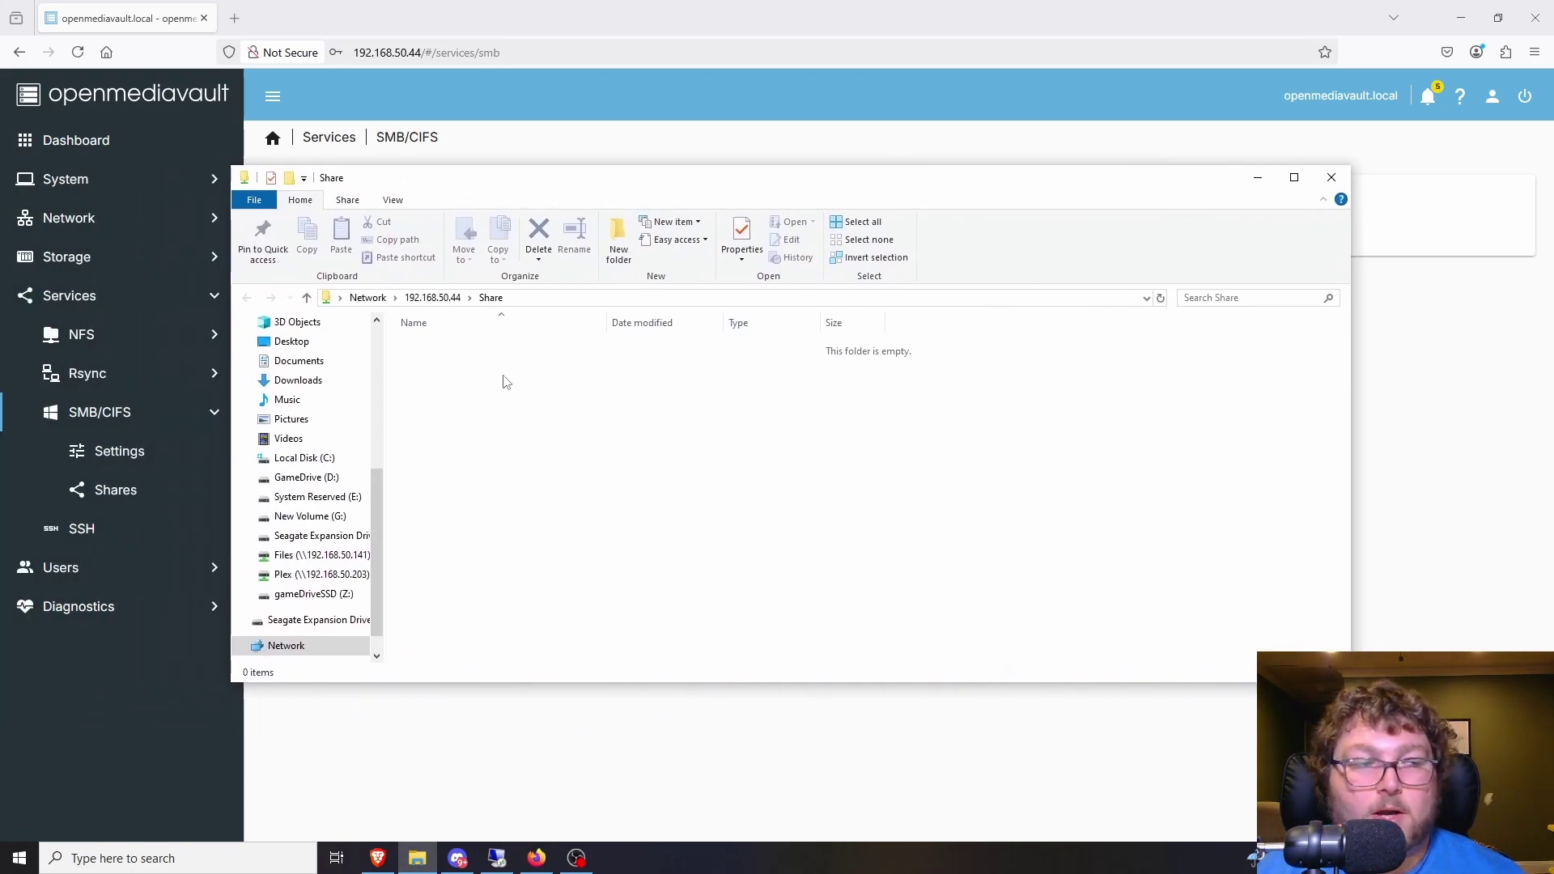
right_click(570, 365)
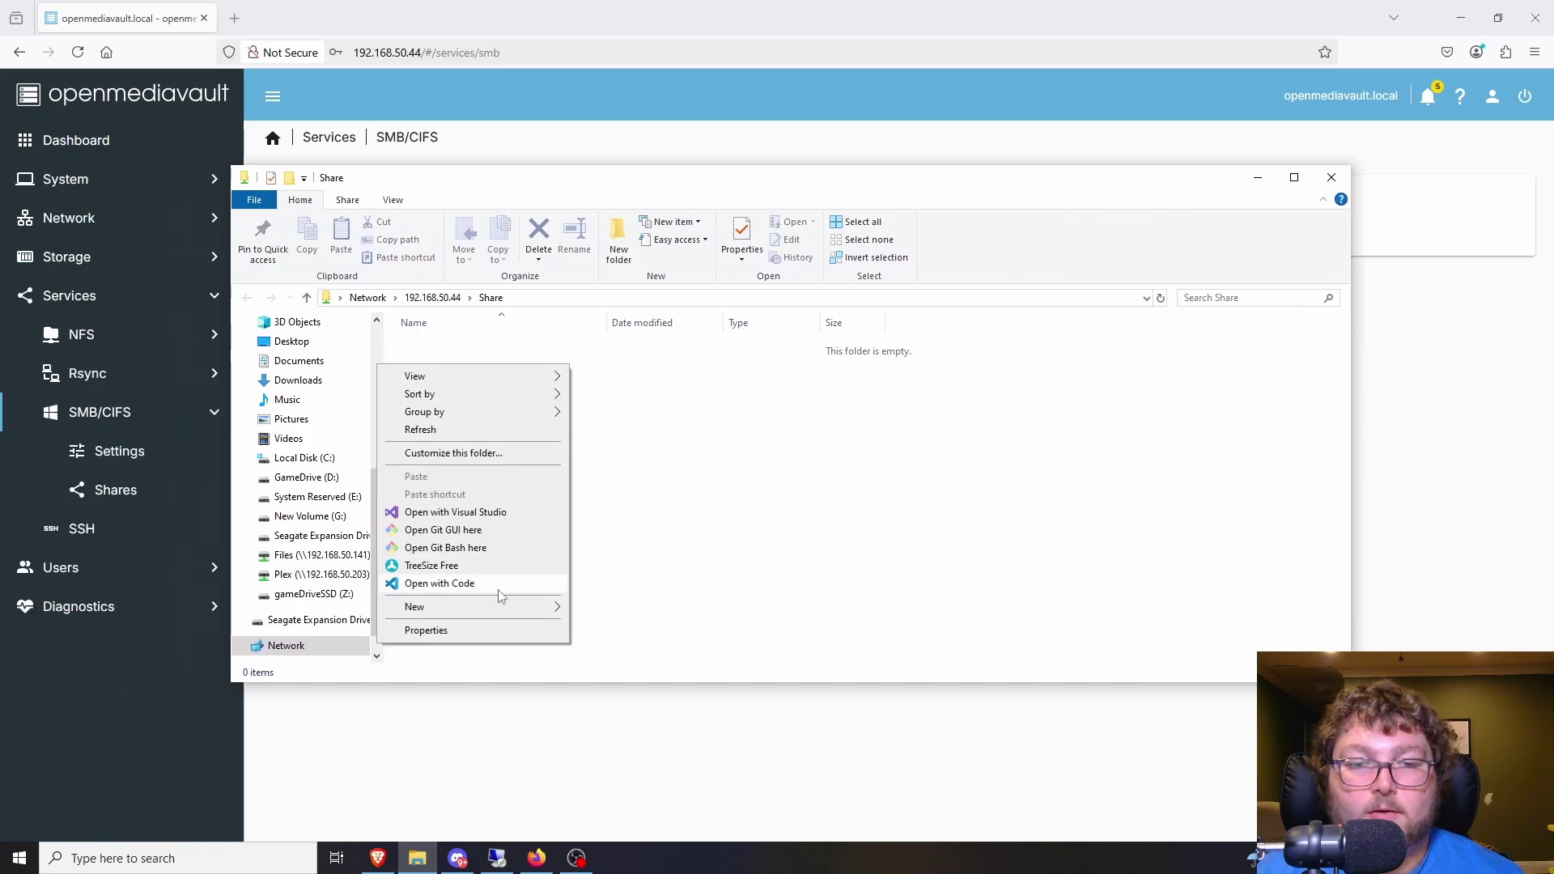
mouse_move(498, 606)
left_click(607, 333)
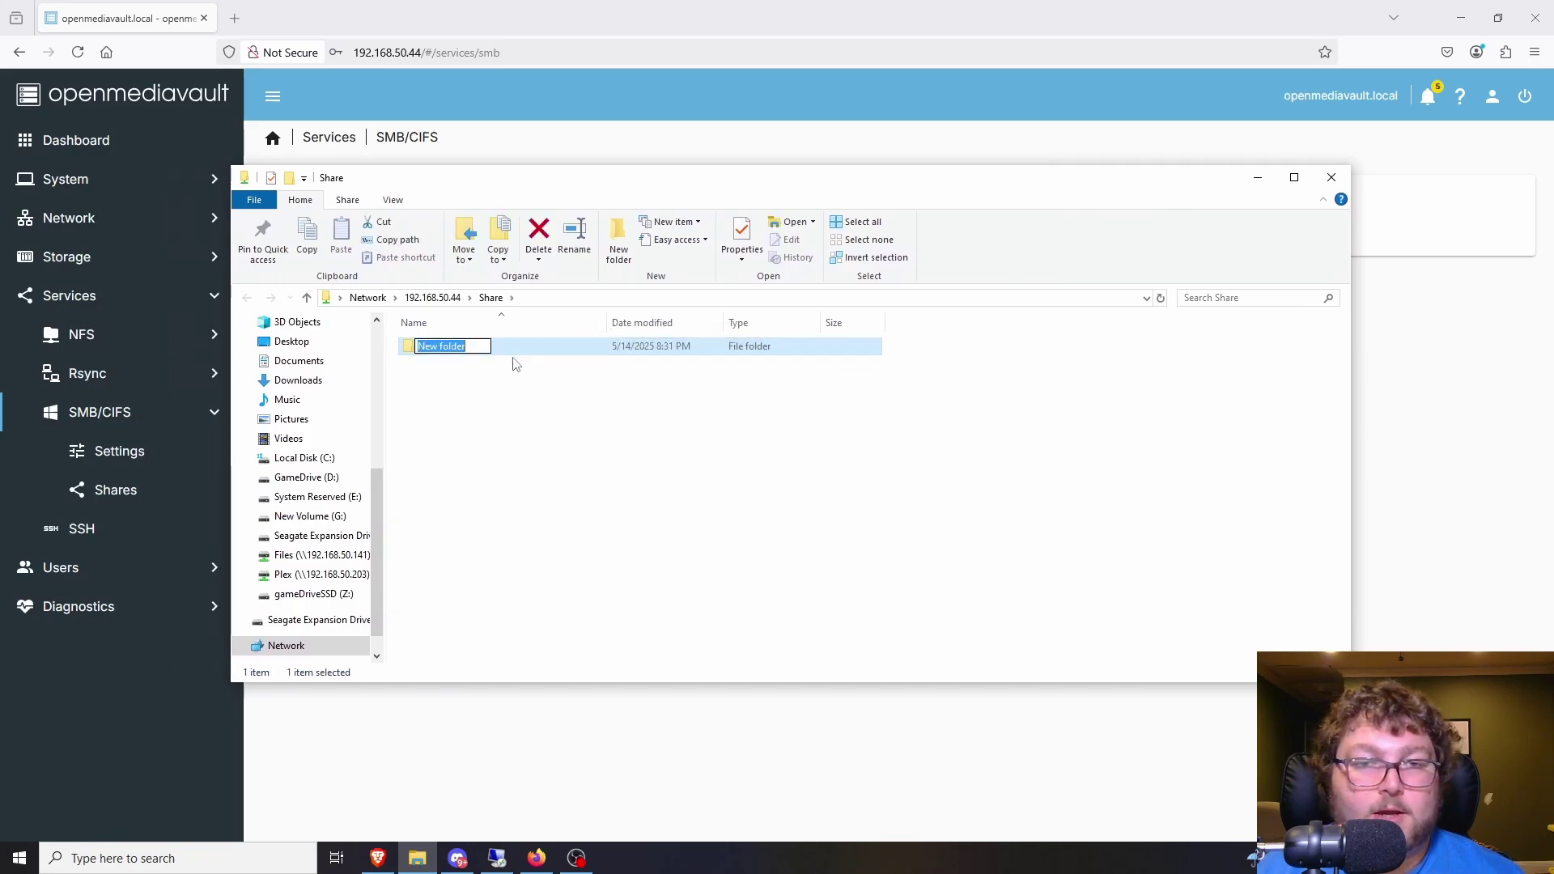
type("test")
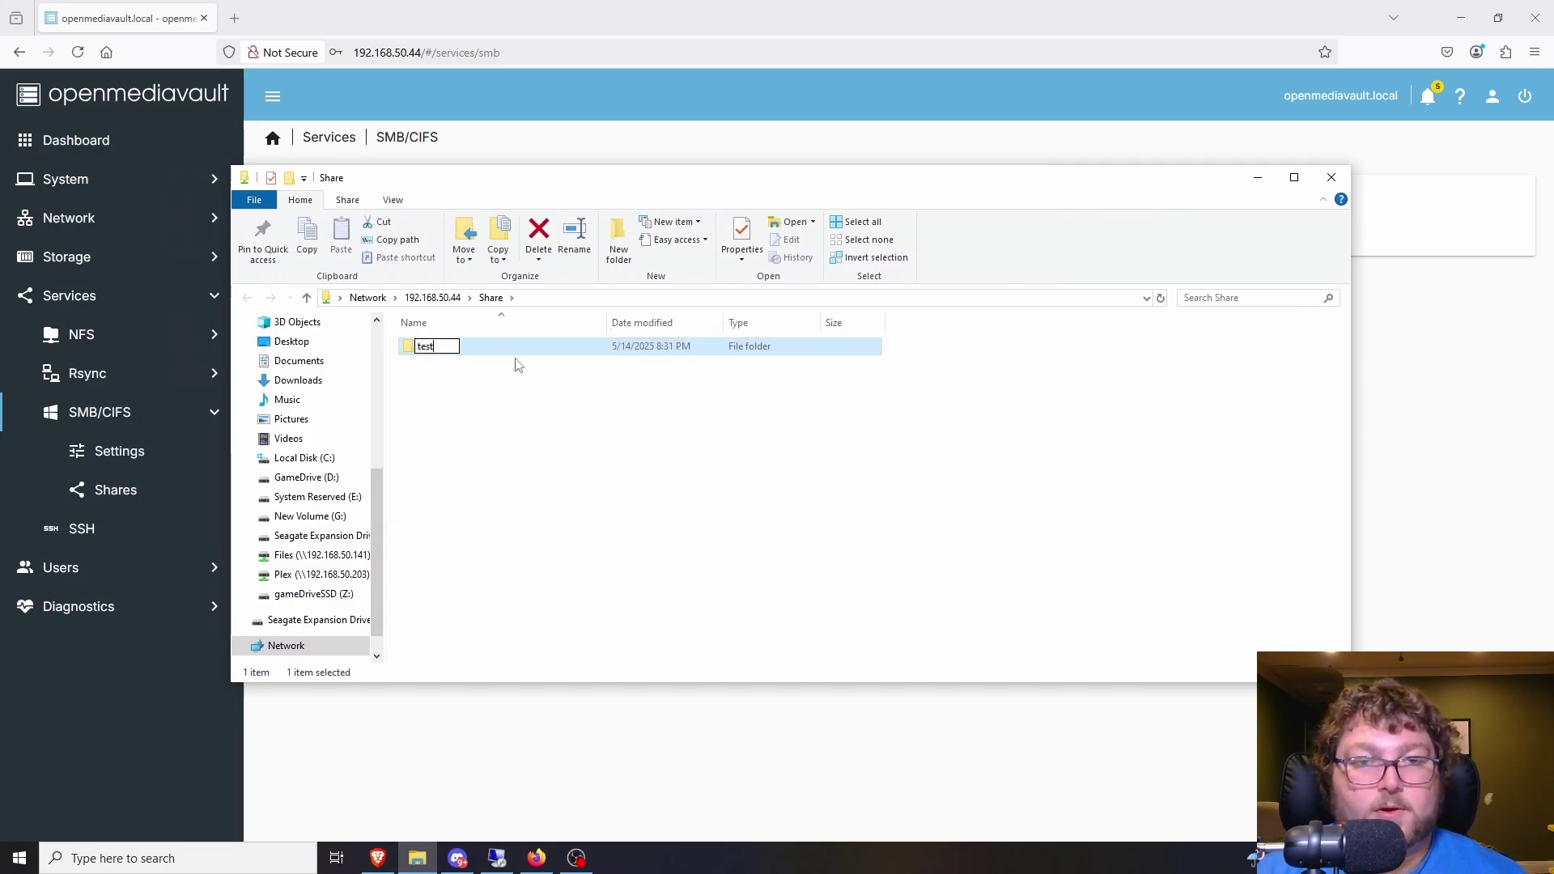
key("Return")
Add an empty New Text Document.txt to the share, keeping its default name.
right_click(539, 438)
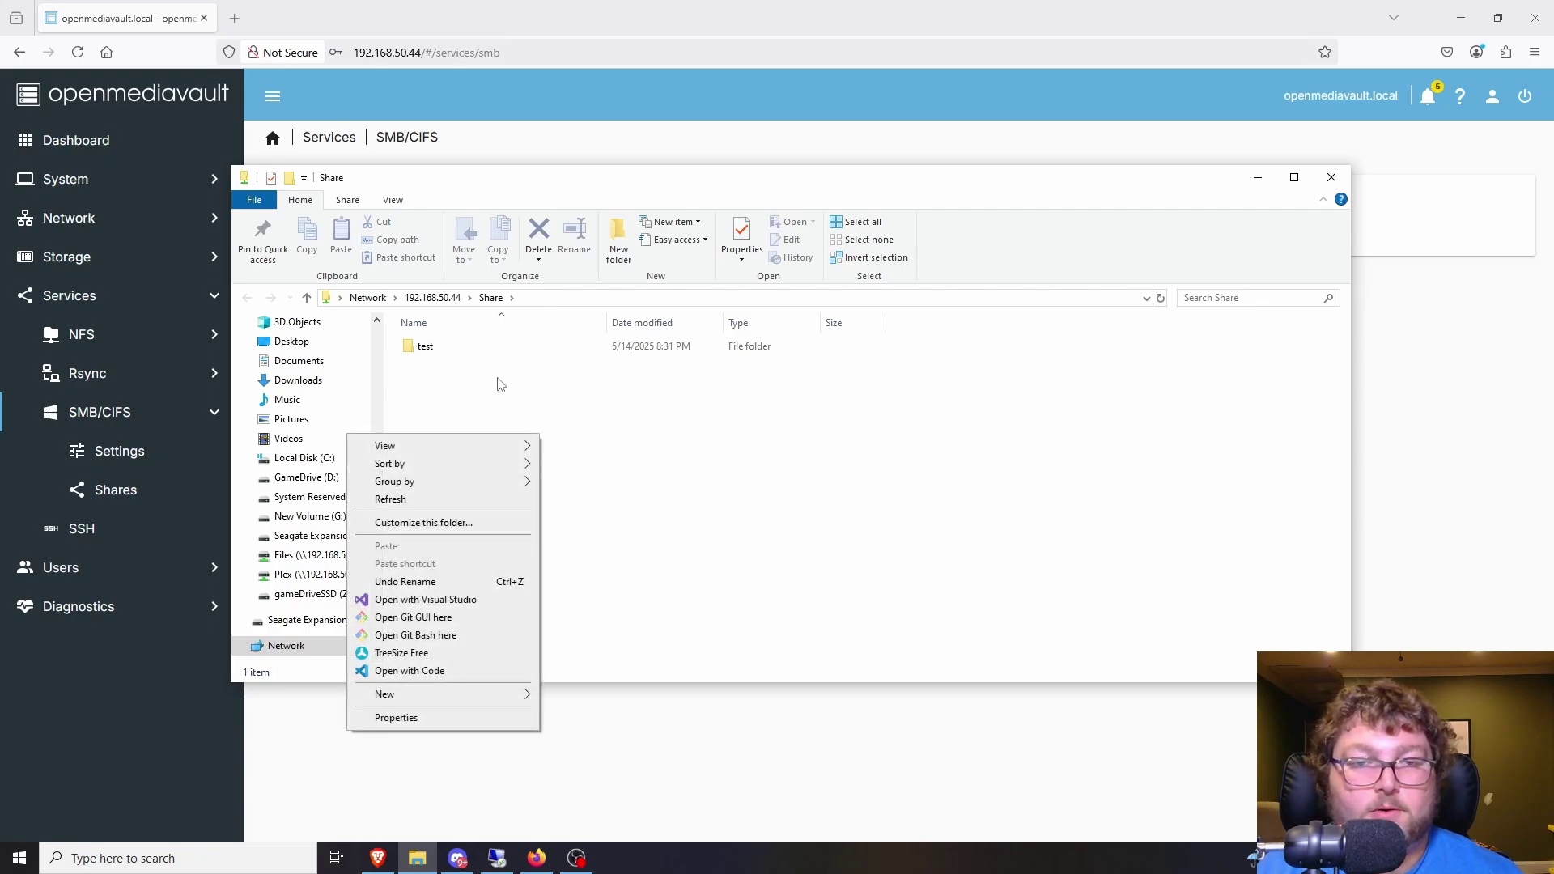
mouse_move(491, 694)
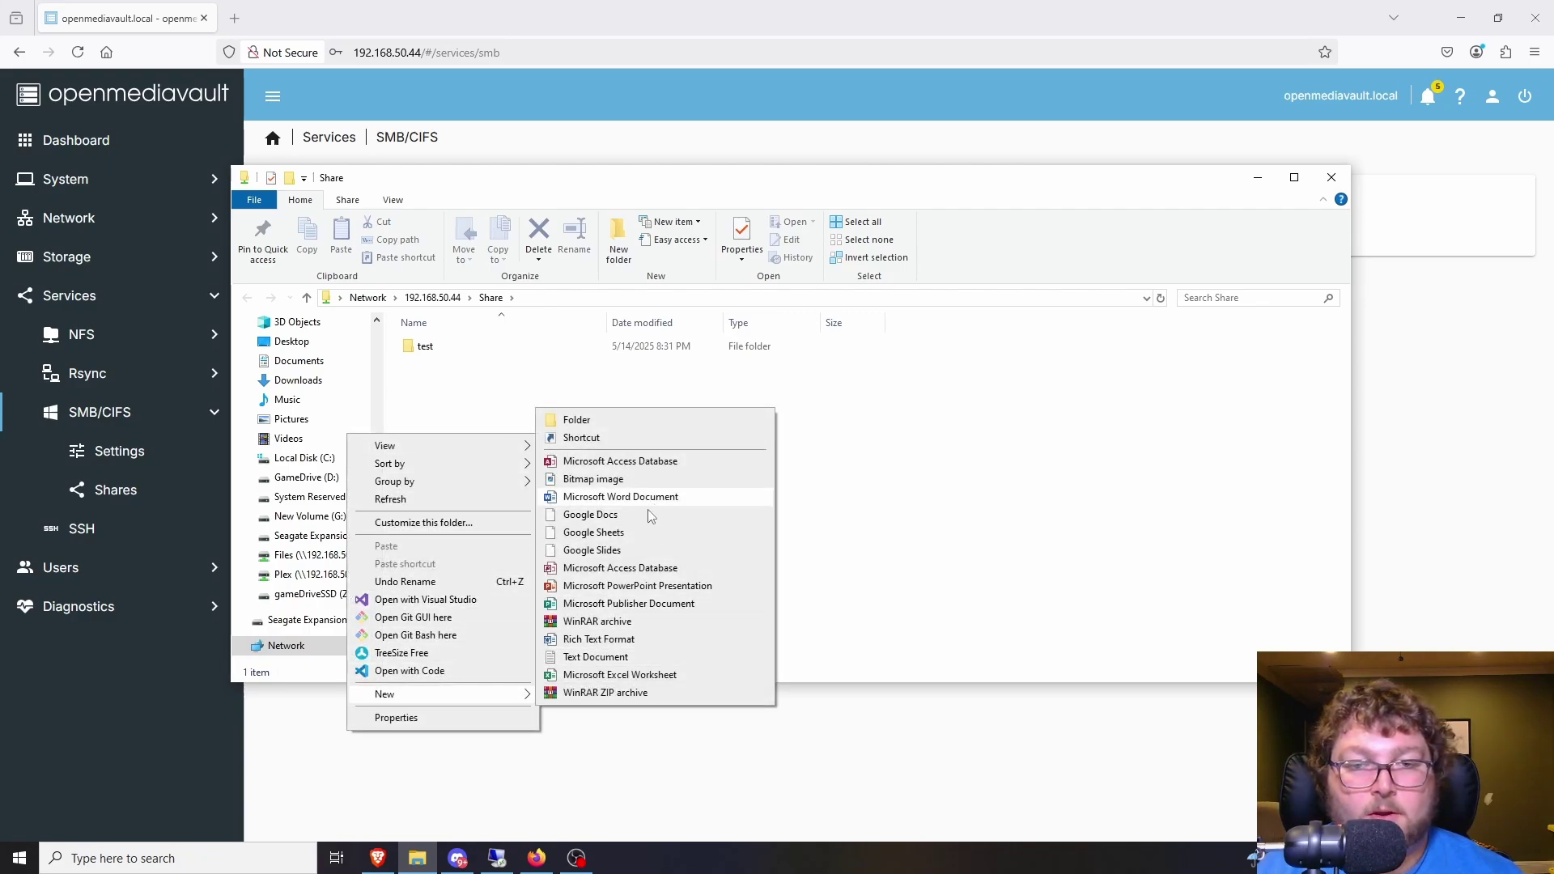
left_click(599, 656)
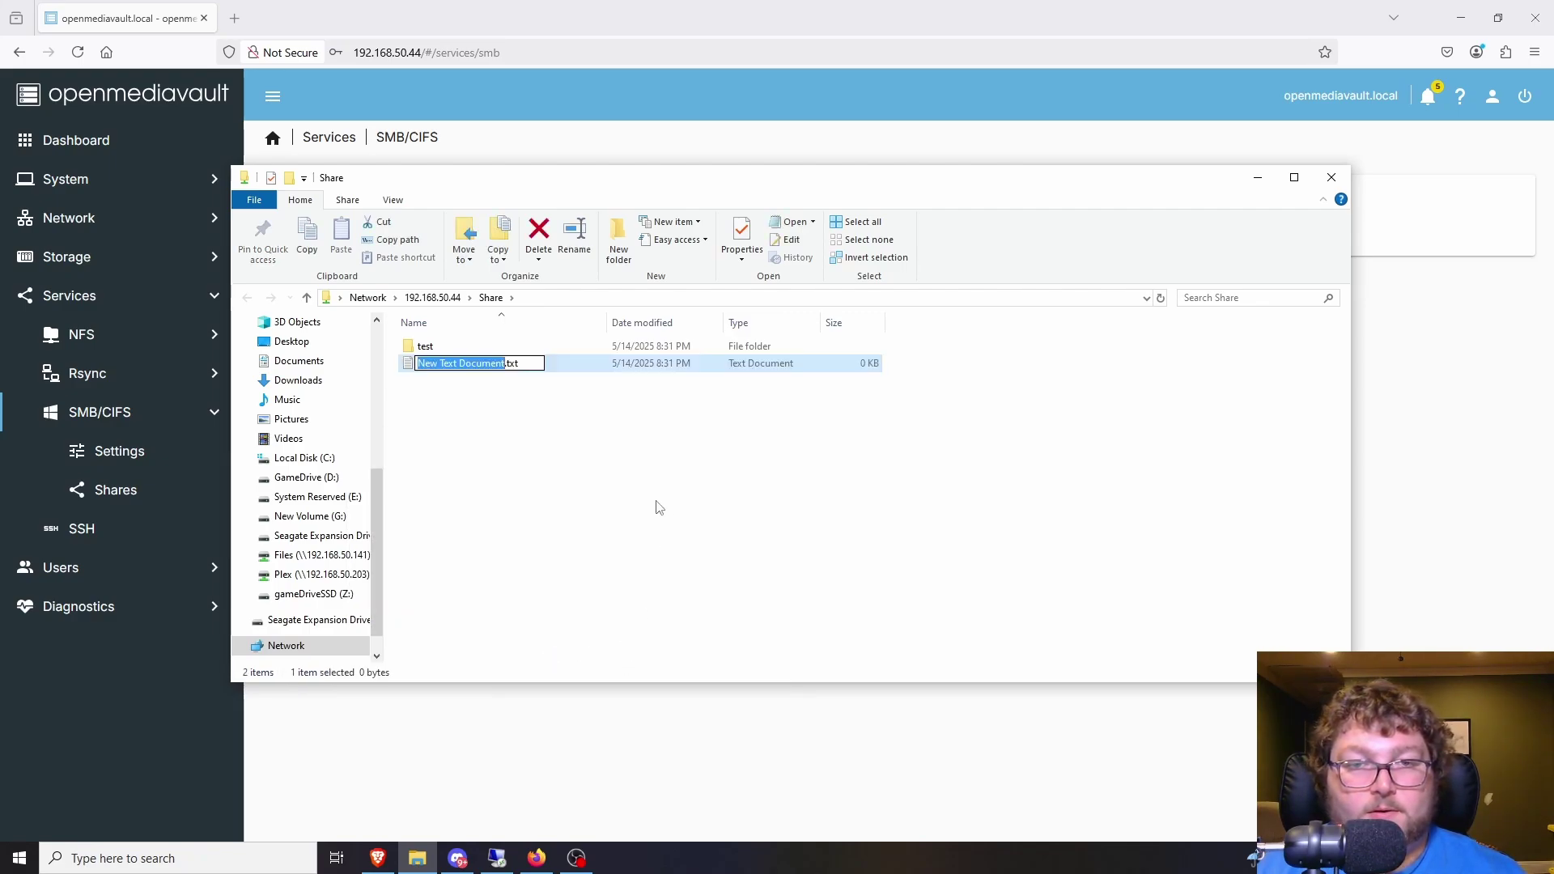
key("Return")
left_click(1426, 369)
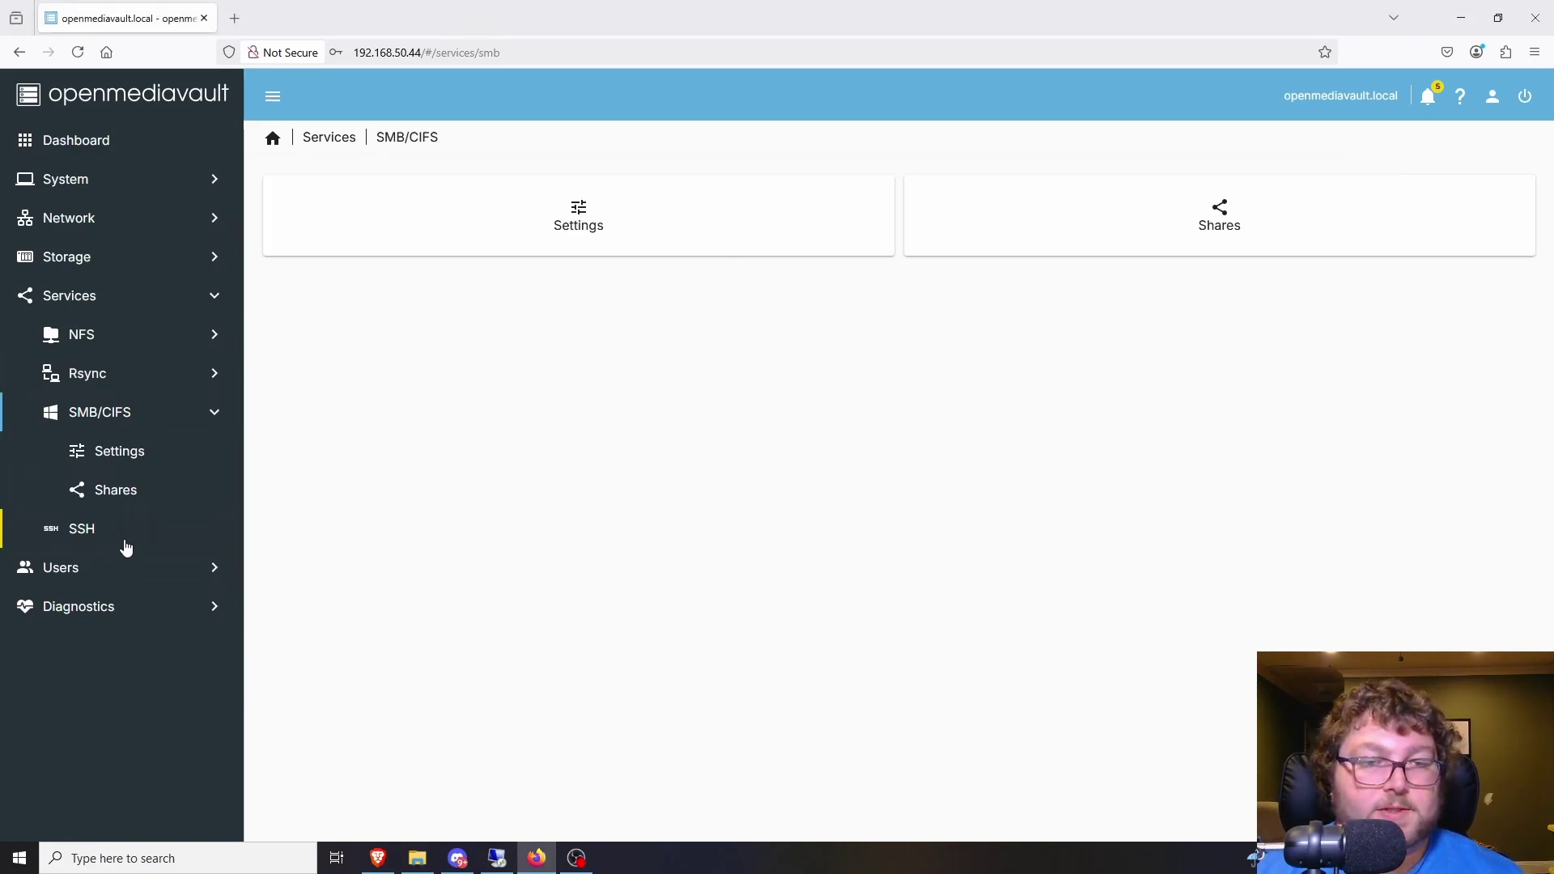
Look at SSH settings, then list users: one account in openmediavault-admin, sudo and users groups.
left_click(88, 297)
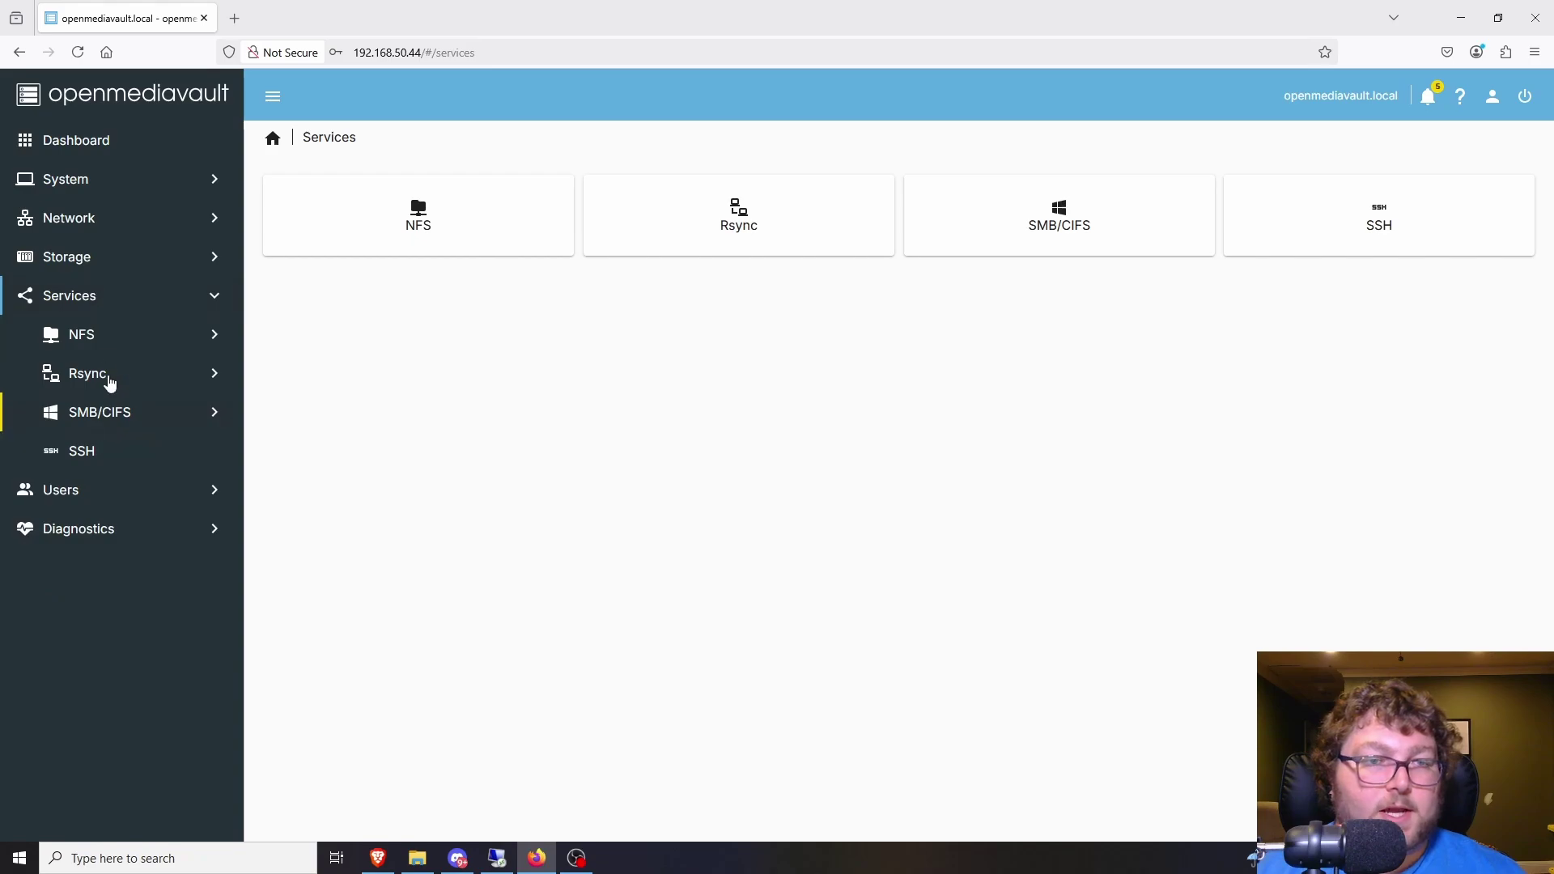
left_click(105, 448)
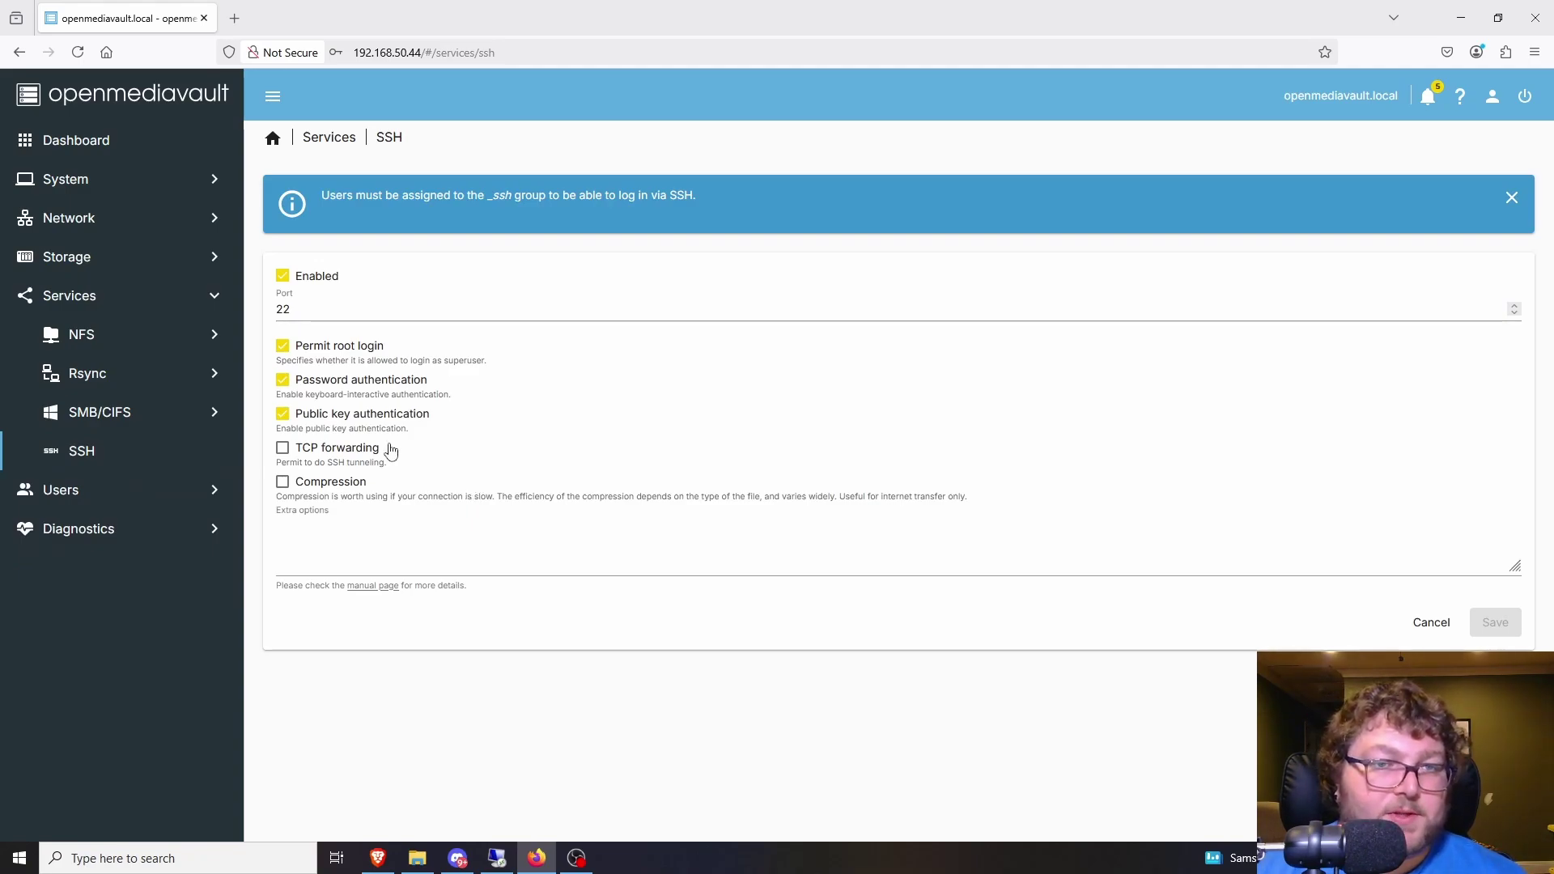
left_click(79, 298)
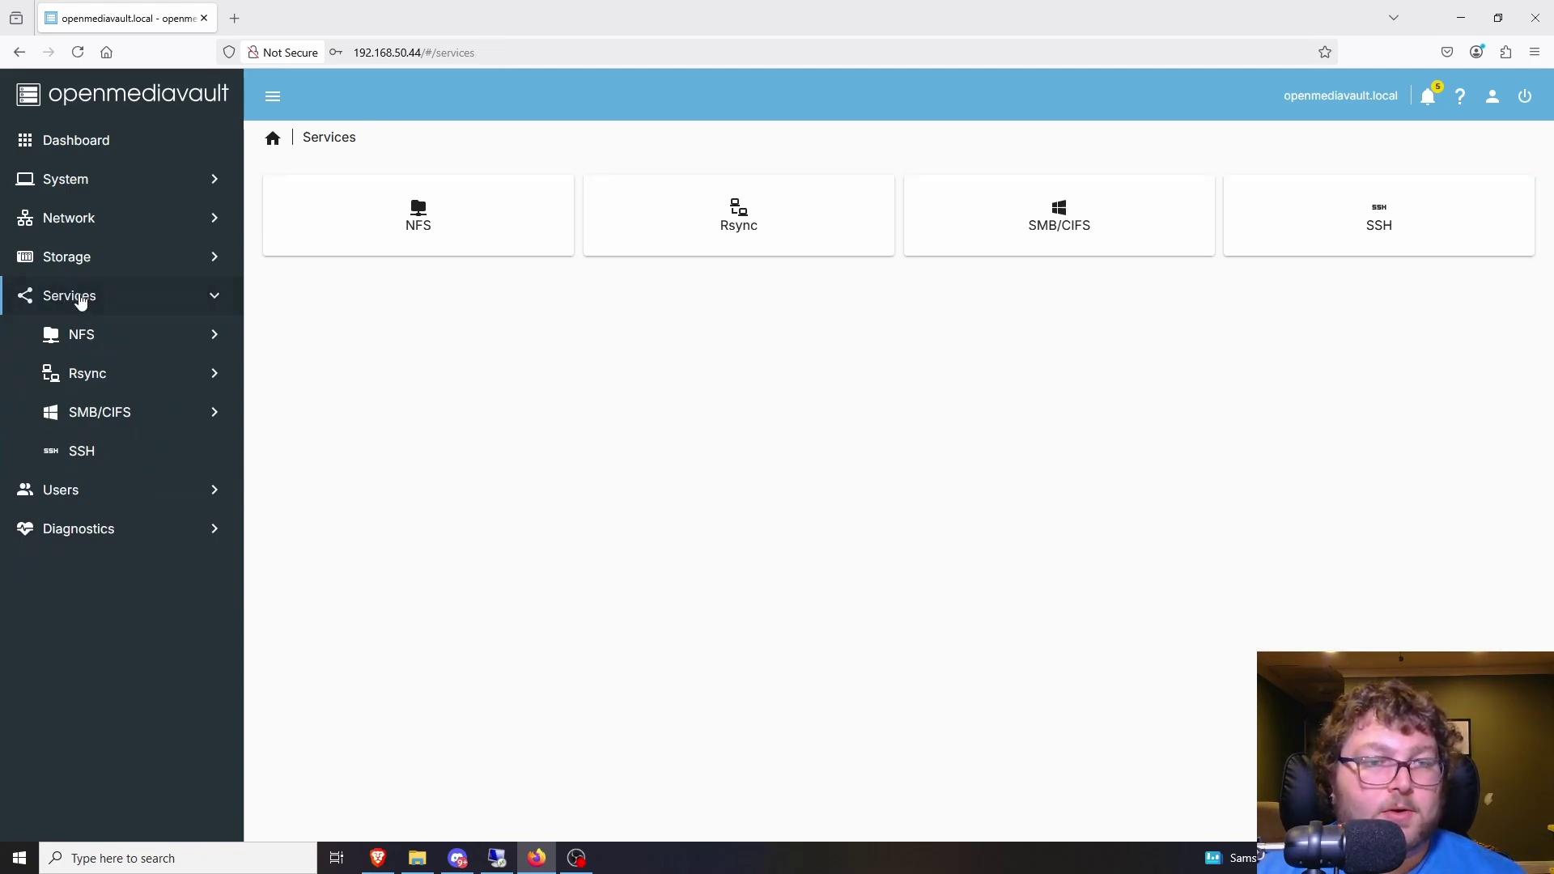
left_click(211, 299)
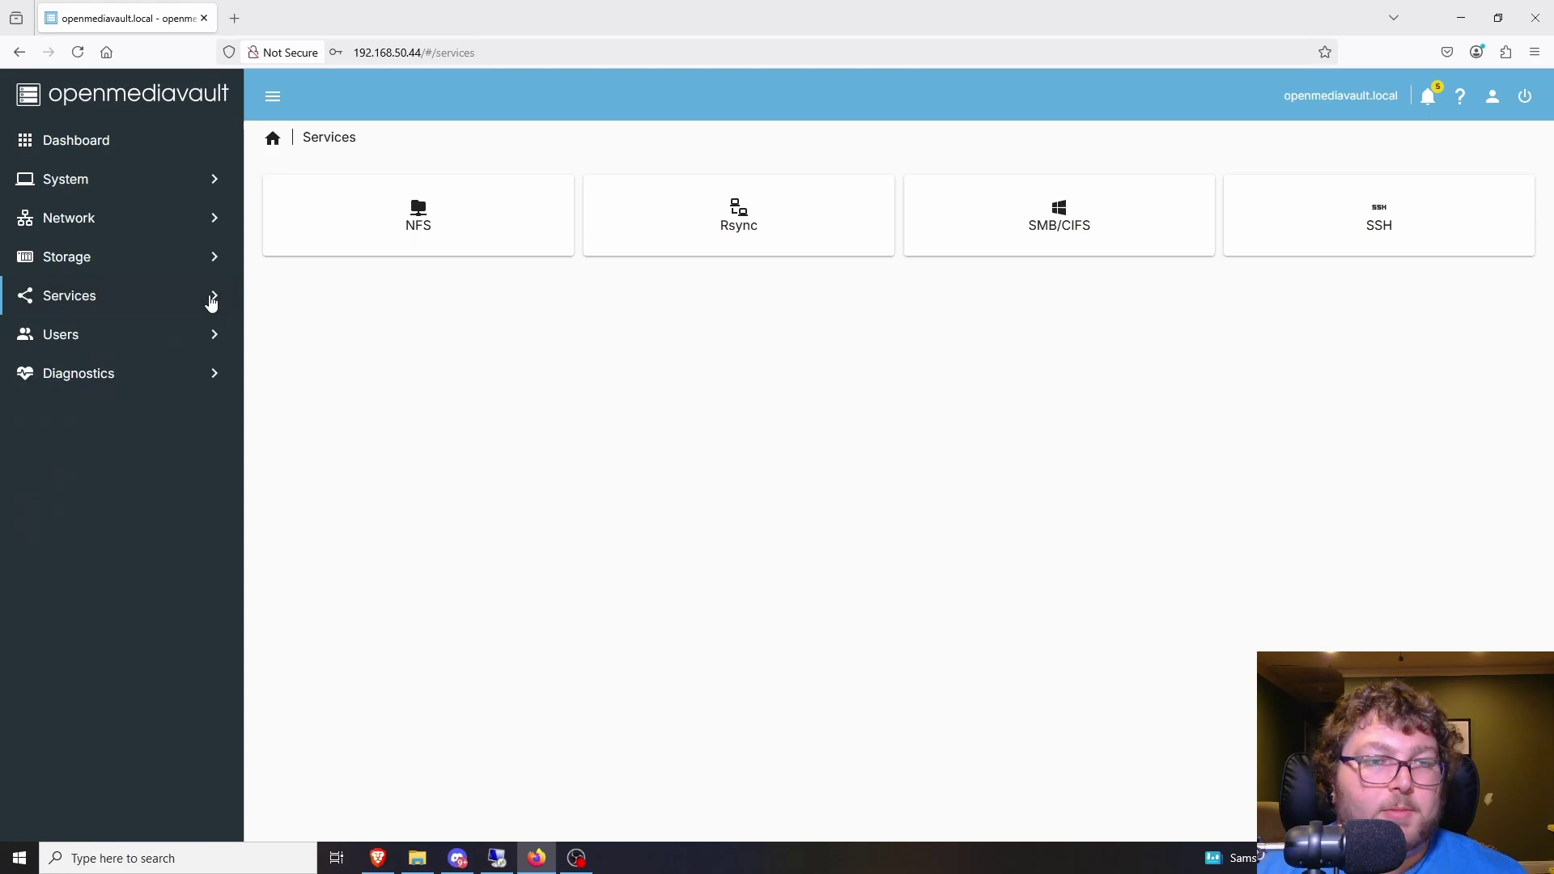
left_click(176, 338)
left_click(847, 222)
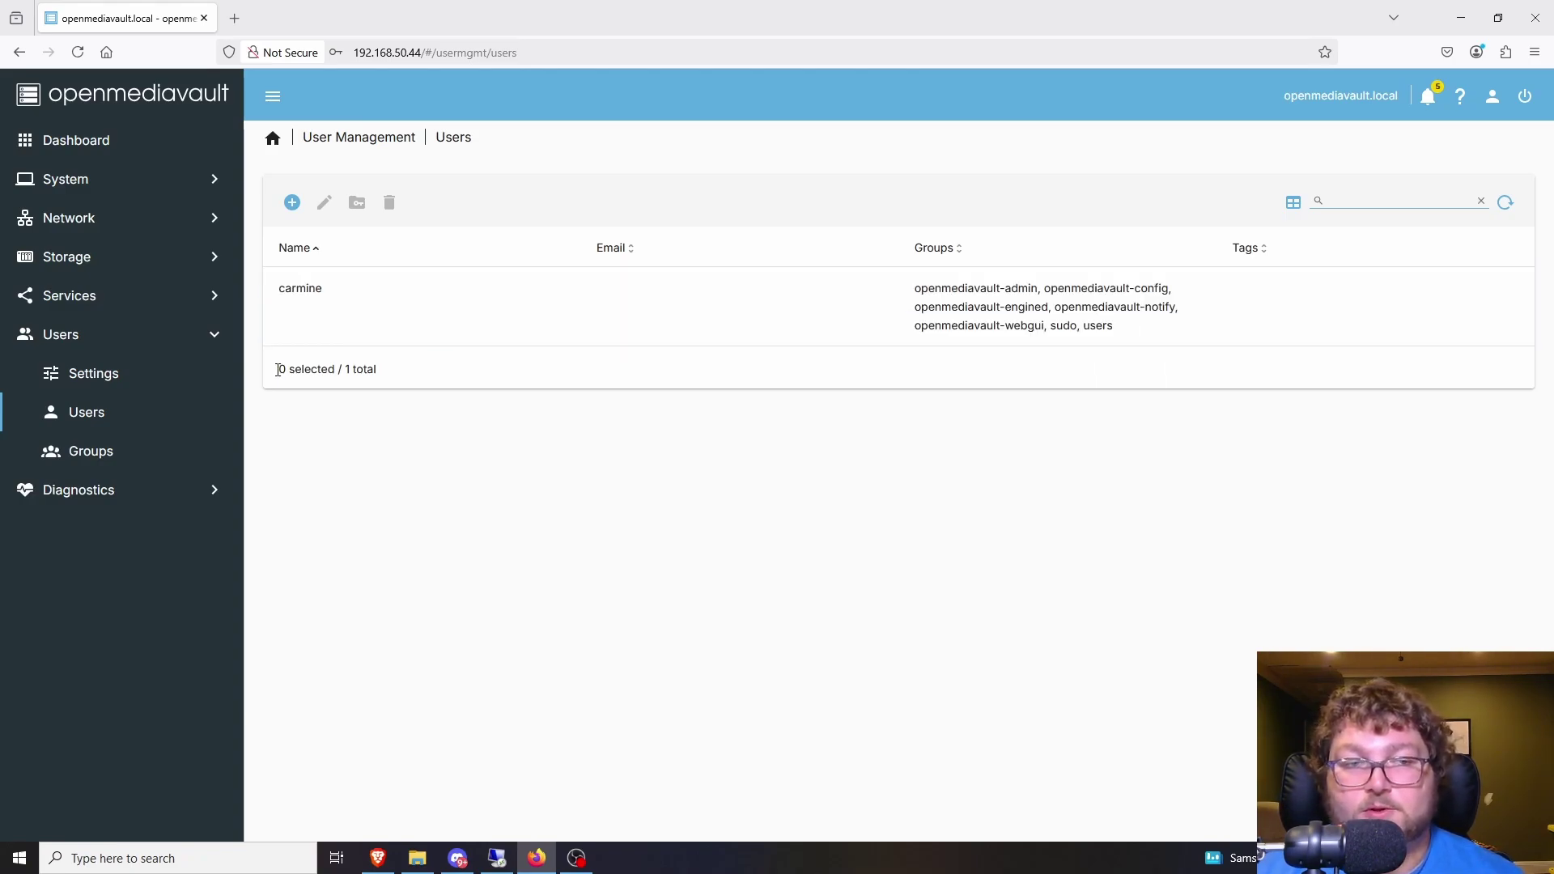
Begin creating a group in the empty Groups list, cancel it, and go to the System overview.
left_click(121, 453)
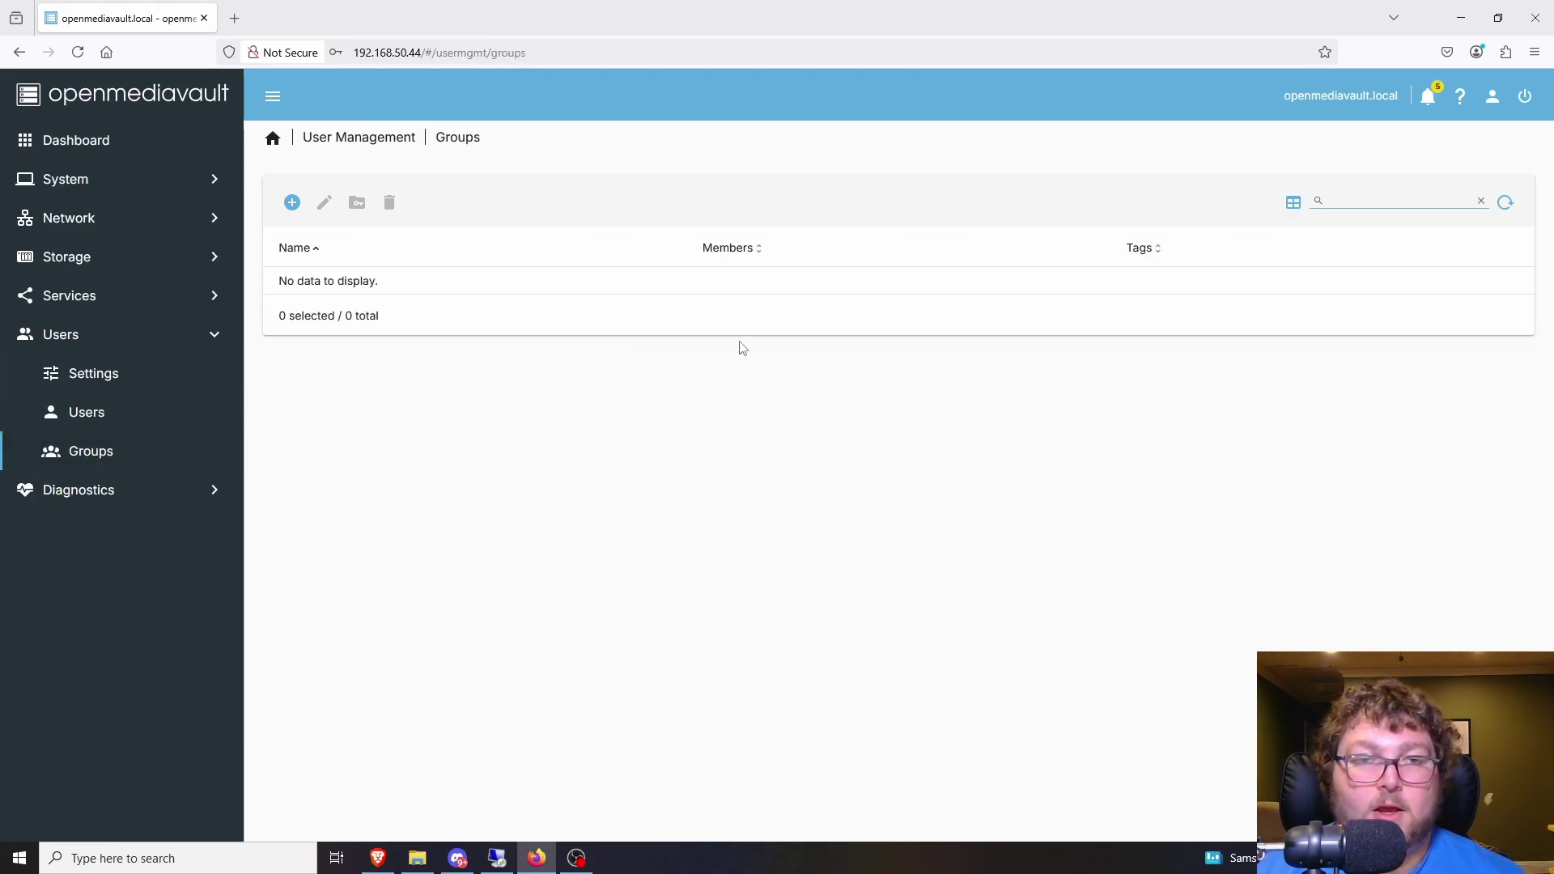
left_click(292, 202)
left_click(328, 241)
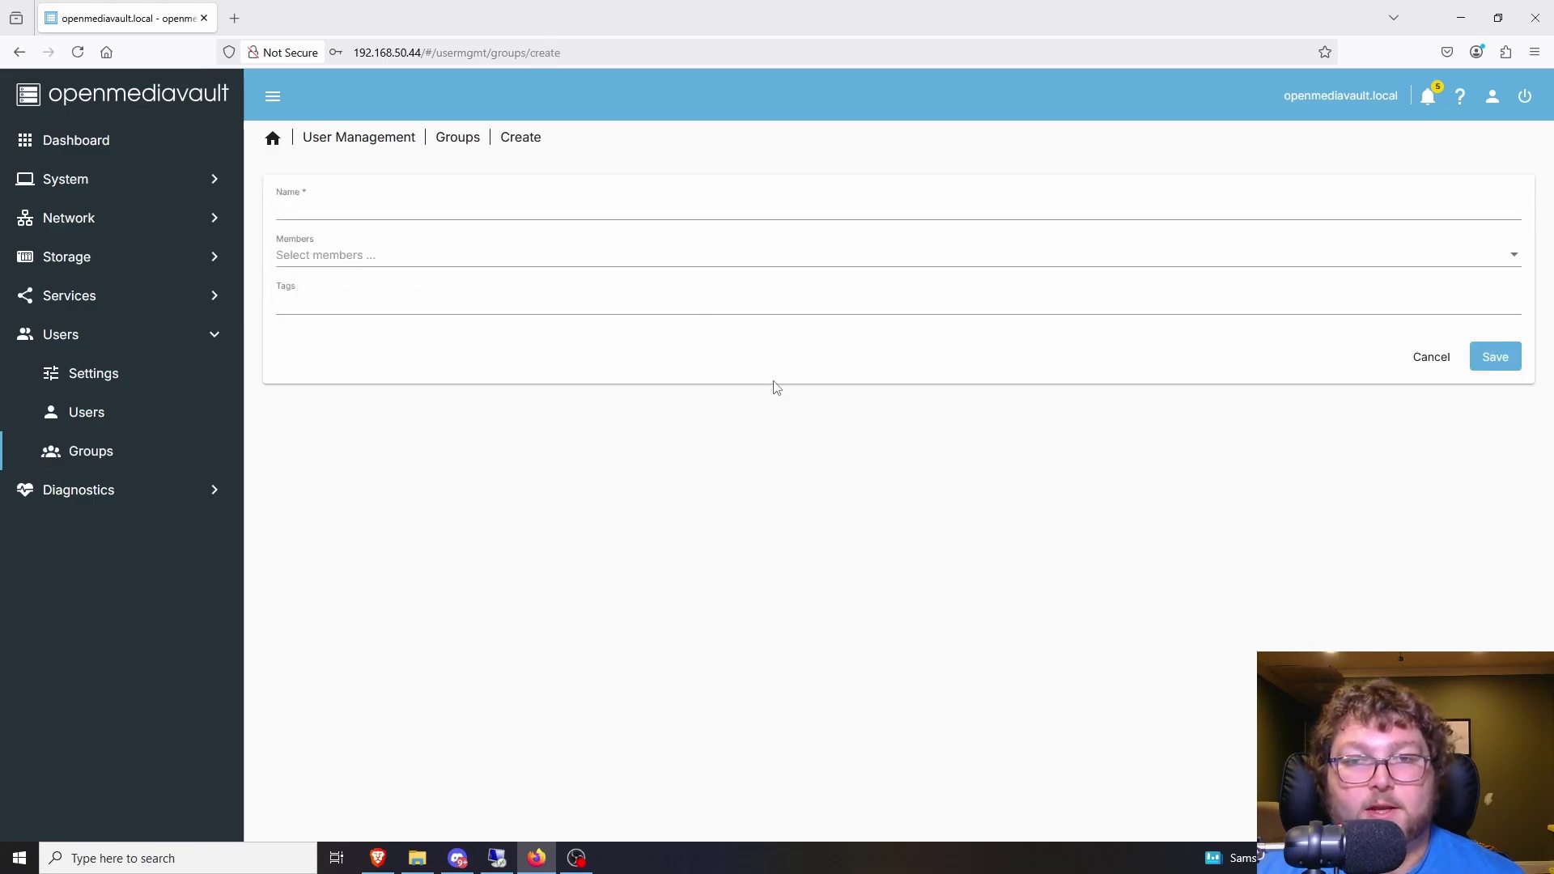
left_click(364, 216)
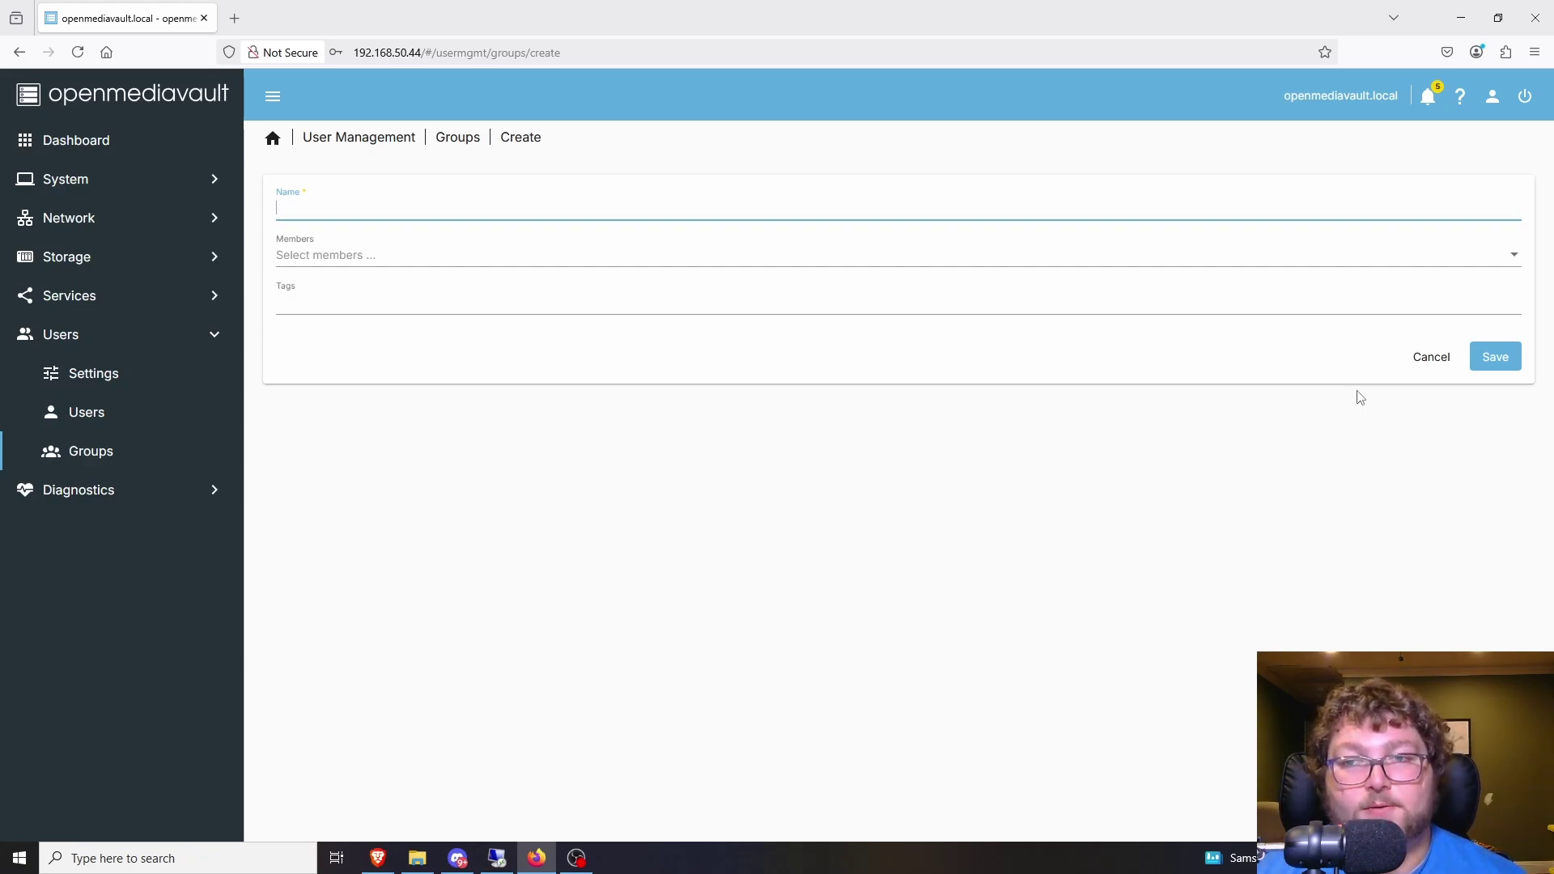
left_click(1432, 357)
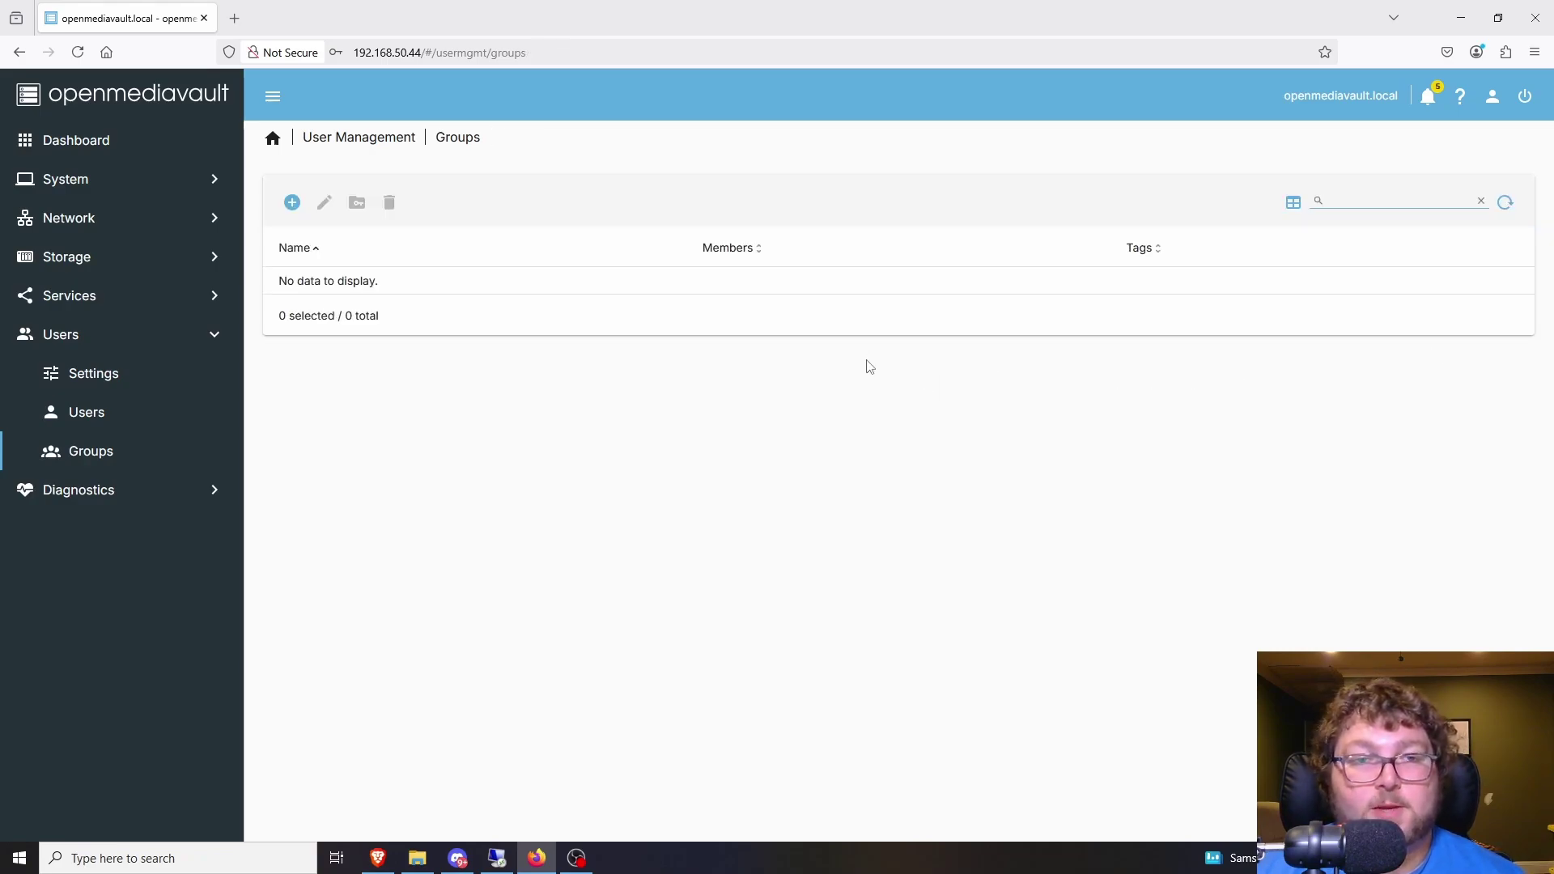
left_click(212, 338)
left_click(215, 337)
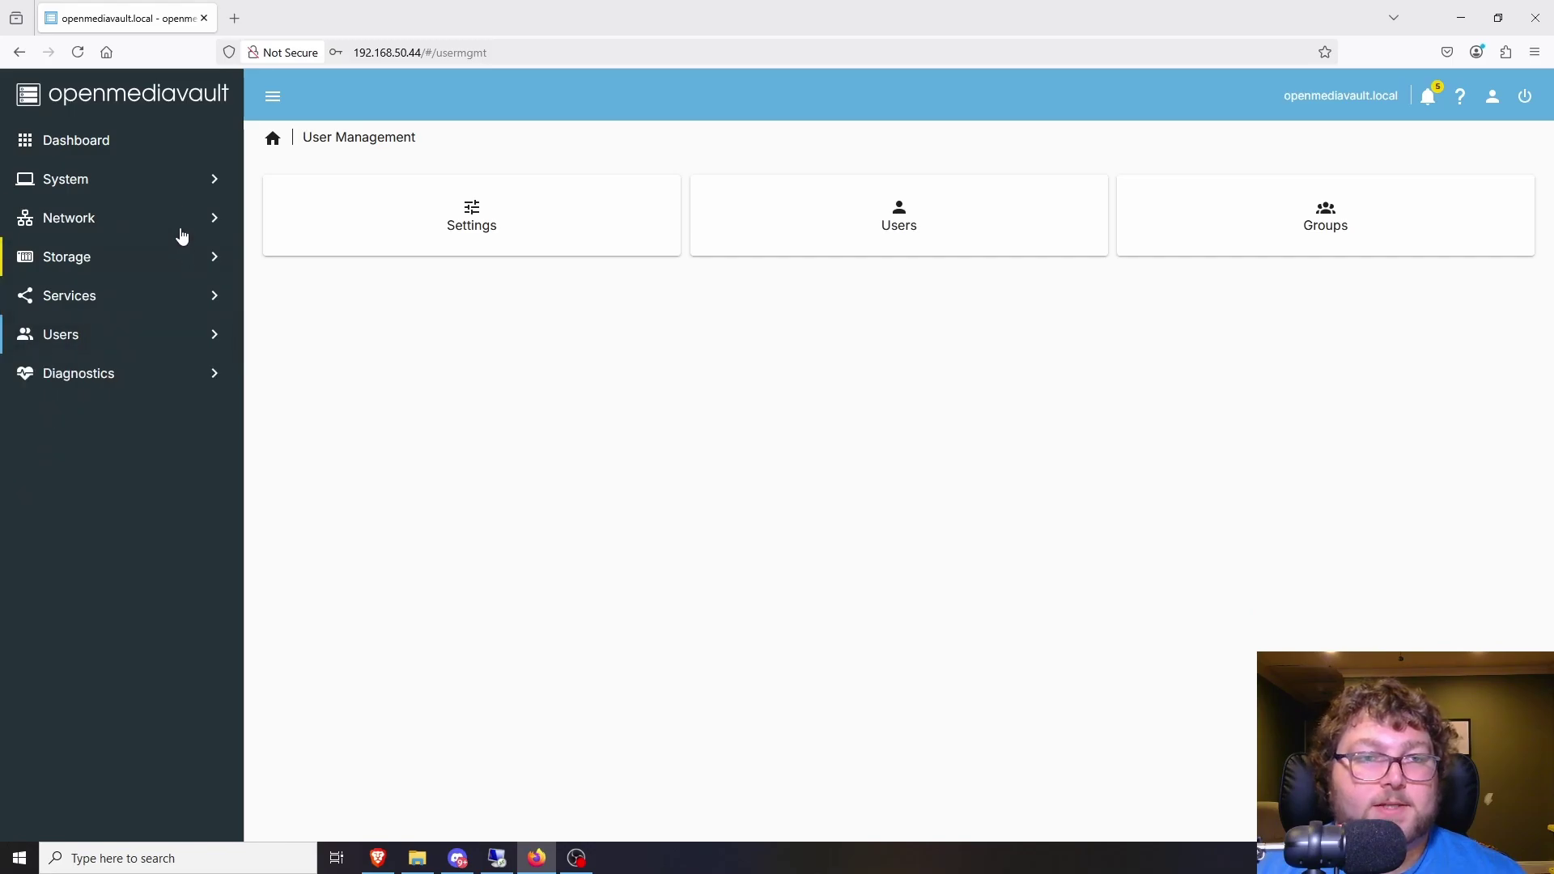
left_click(214, 186)
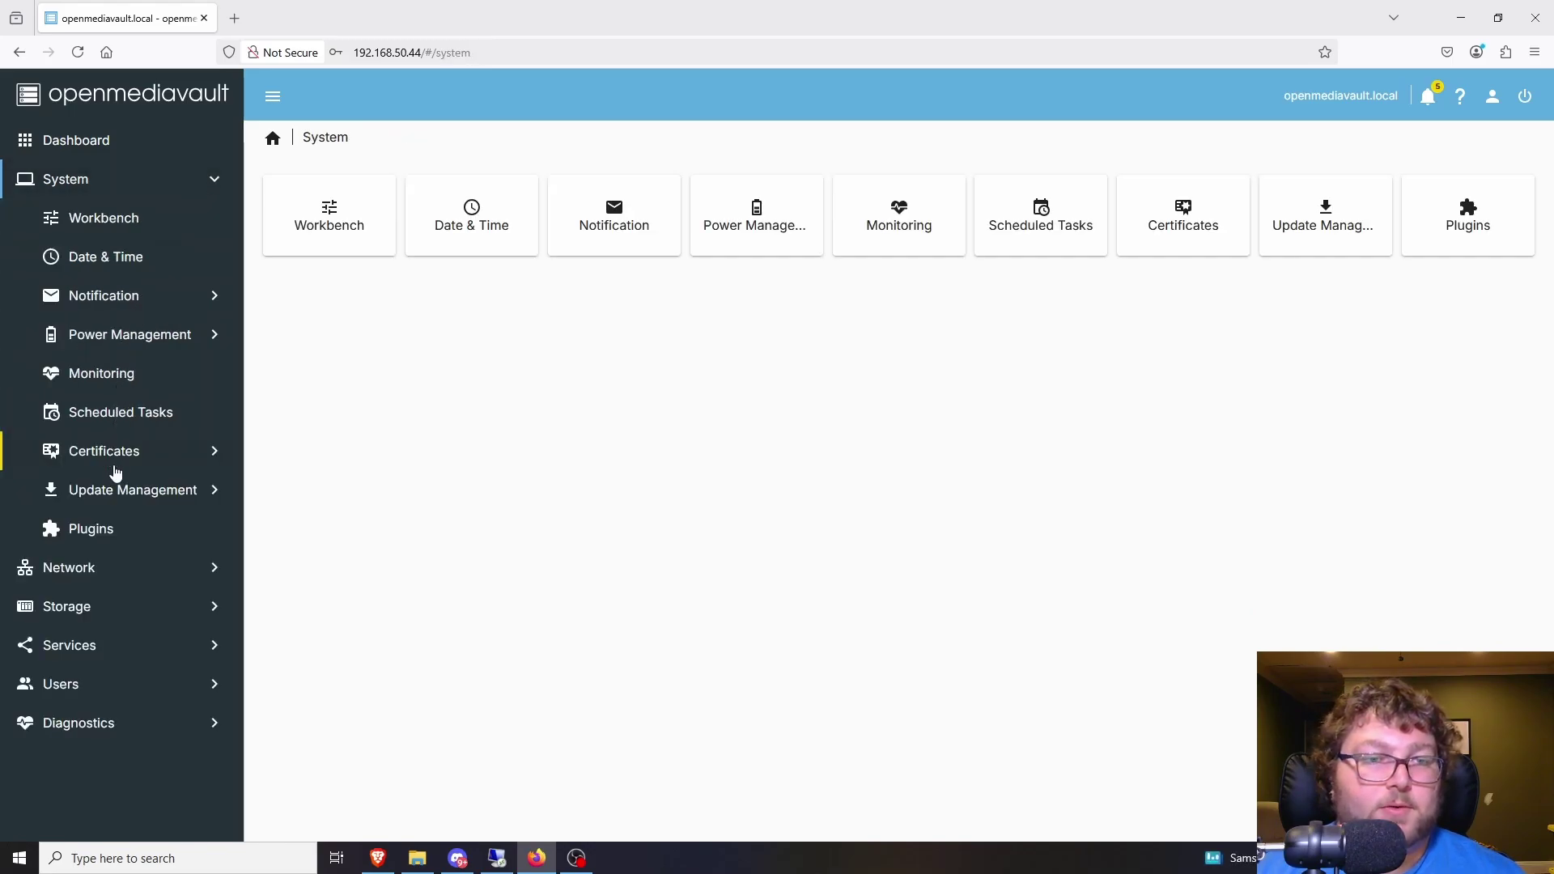
Review the list of pending package updates, then return to the Update Management overview.
left_click(121, 494)
left_click(637, 243)
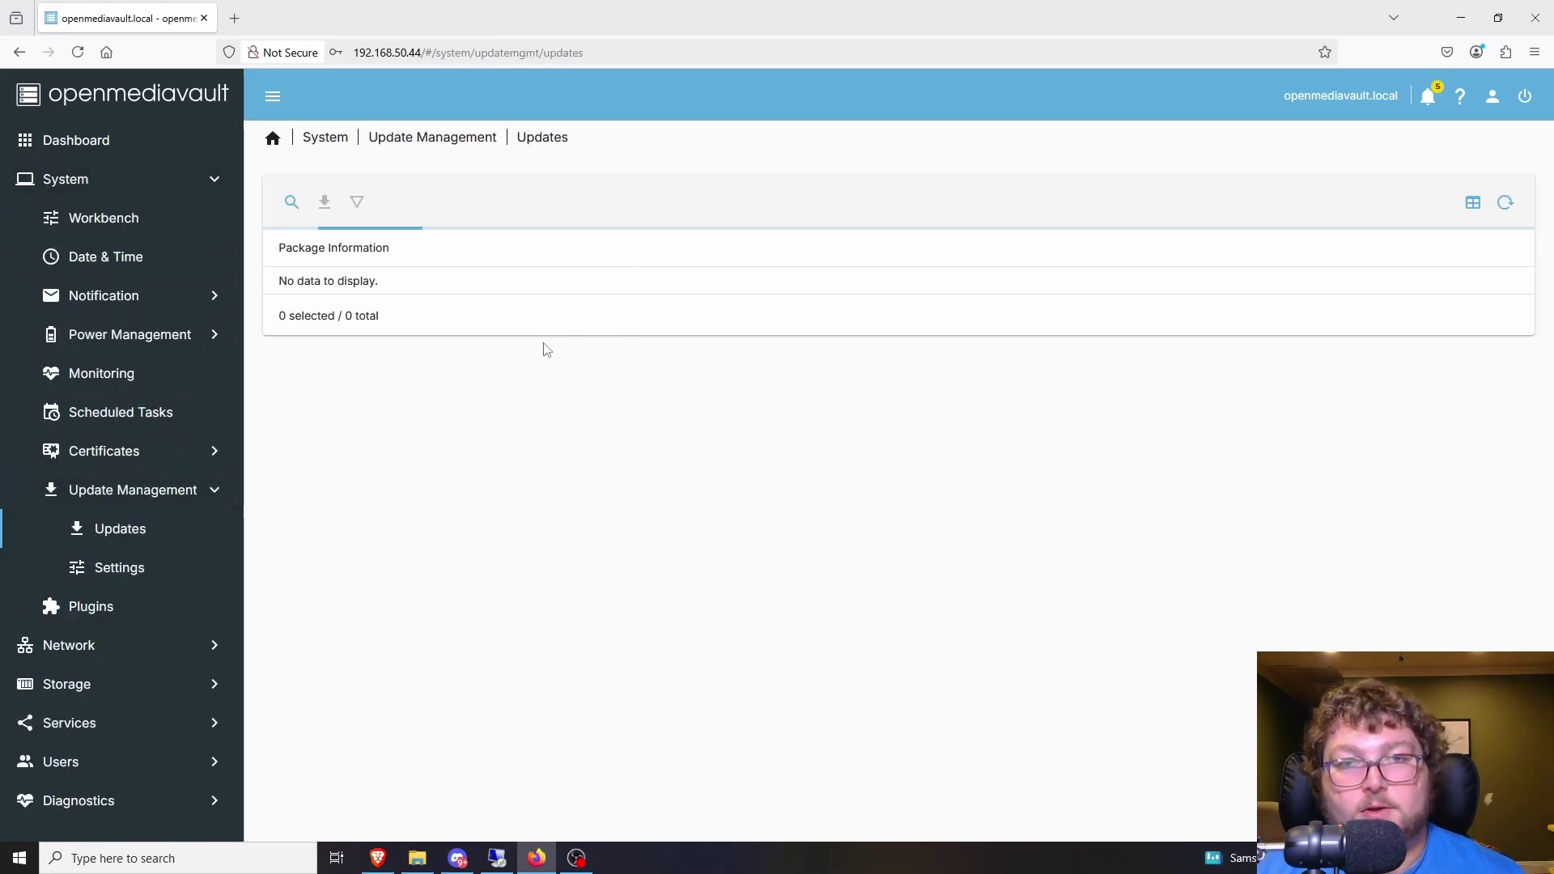
scroll(541, 410, "down", 10)
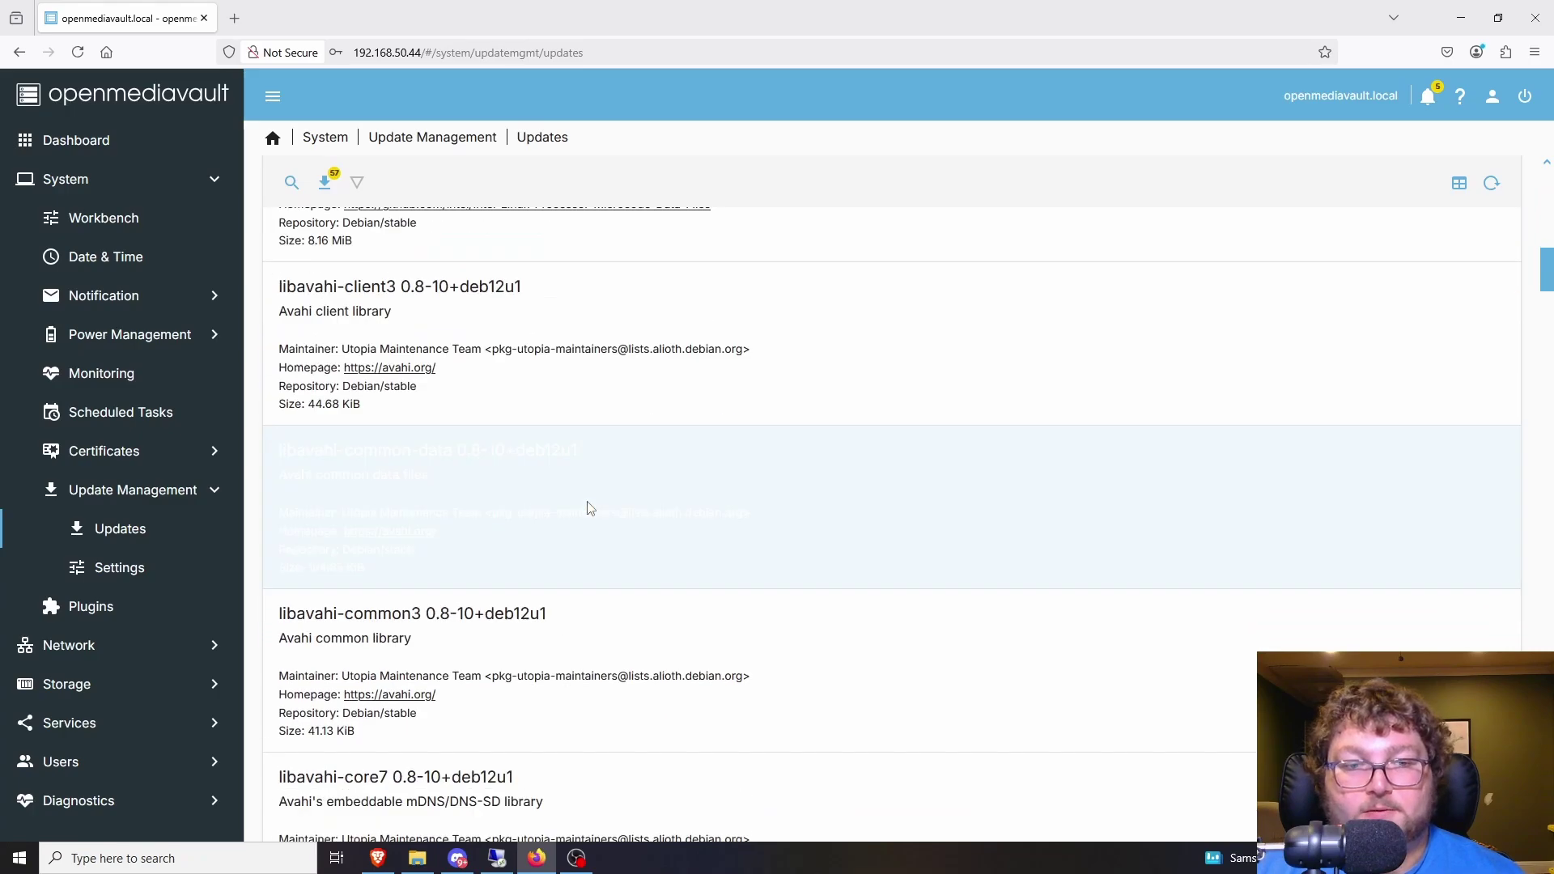
scroll(590, 503, "up", 10)
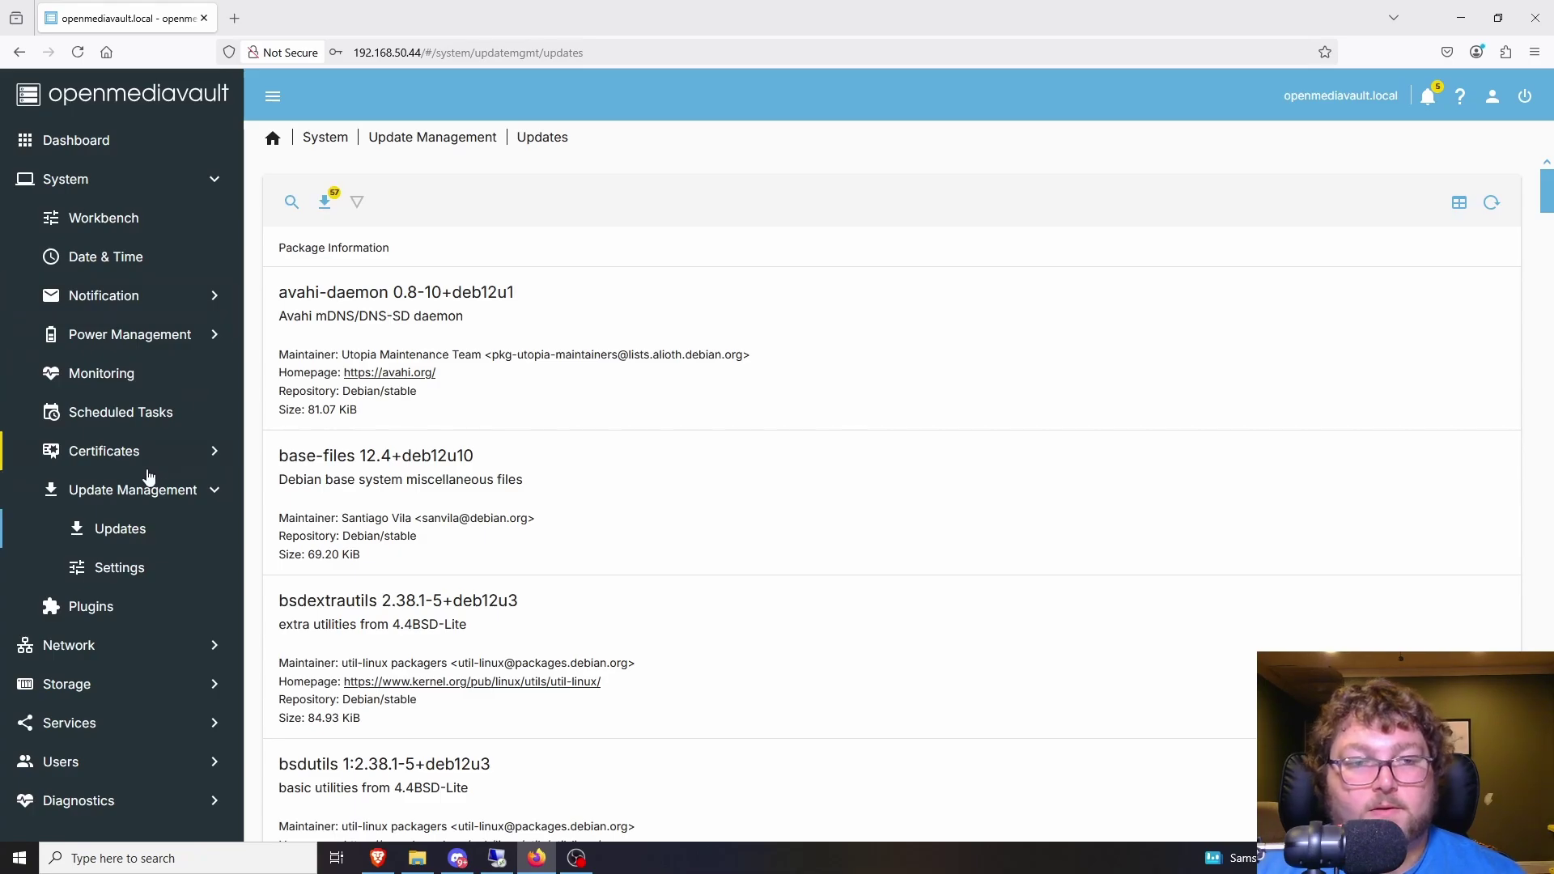
left_click(158, 492)
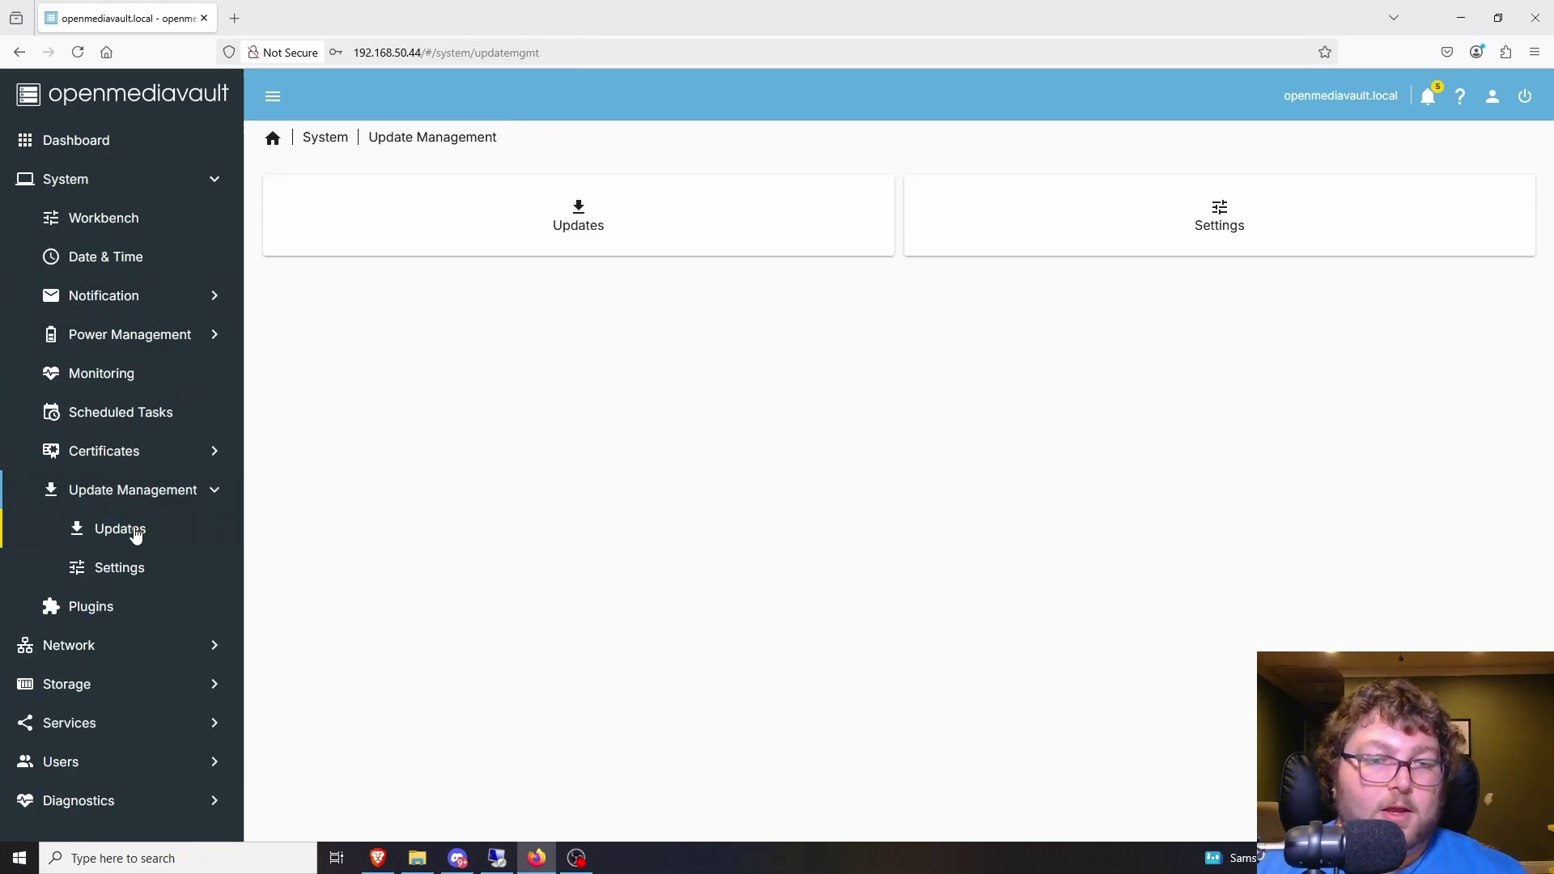
Scroll through all 22 available plugins and select the openmediavault-apt 7.0.2-1 row.
left_click(95, 607)
scroll(485, 405, "down", 2)
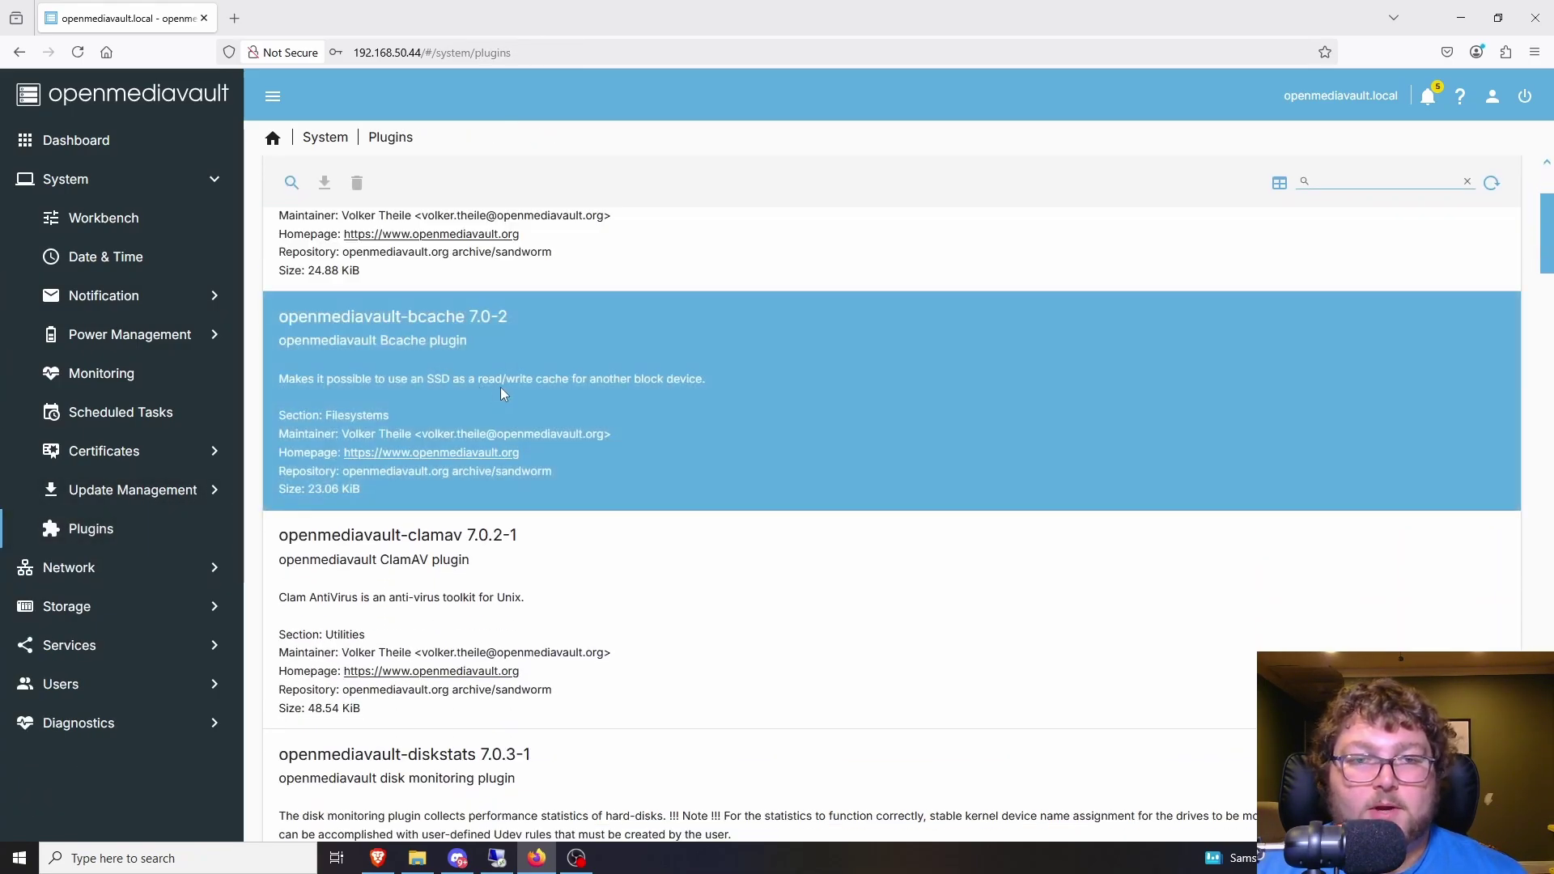
scroll(486, 380, "up", 2)
scroll(494, 485, "down", 7)
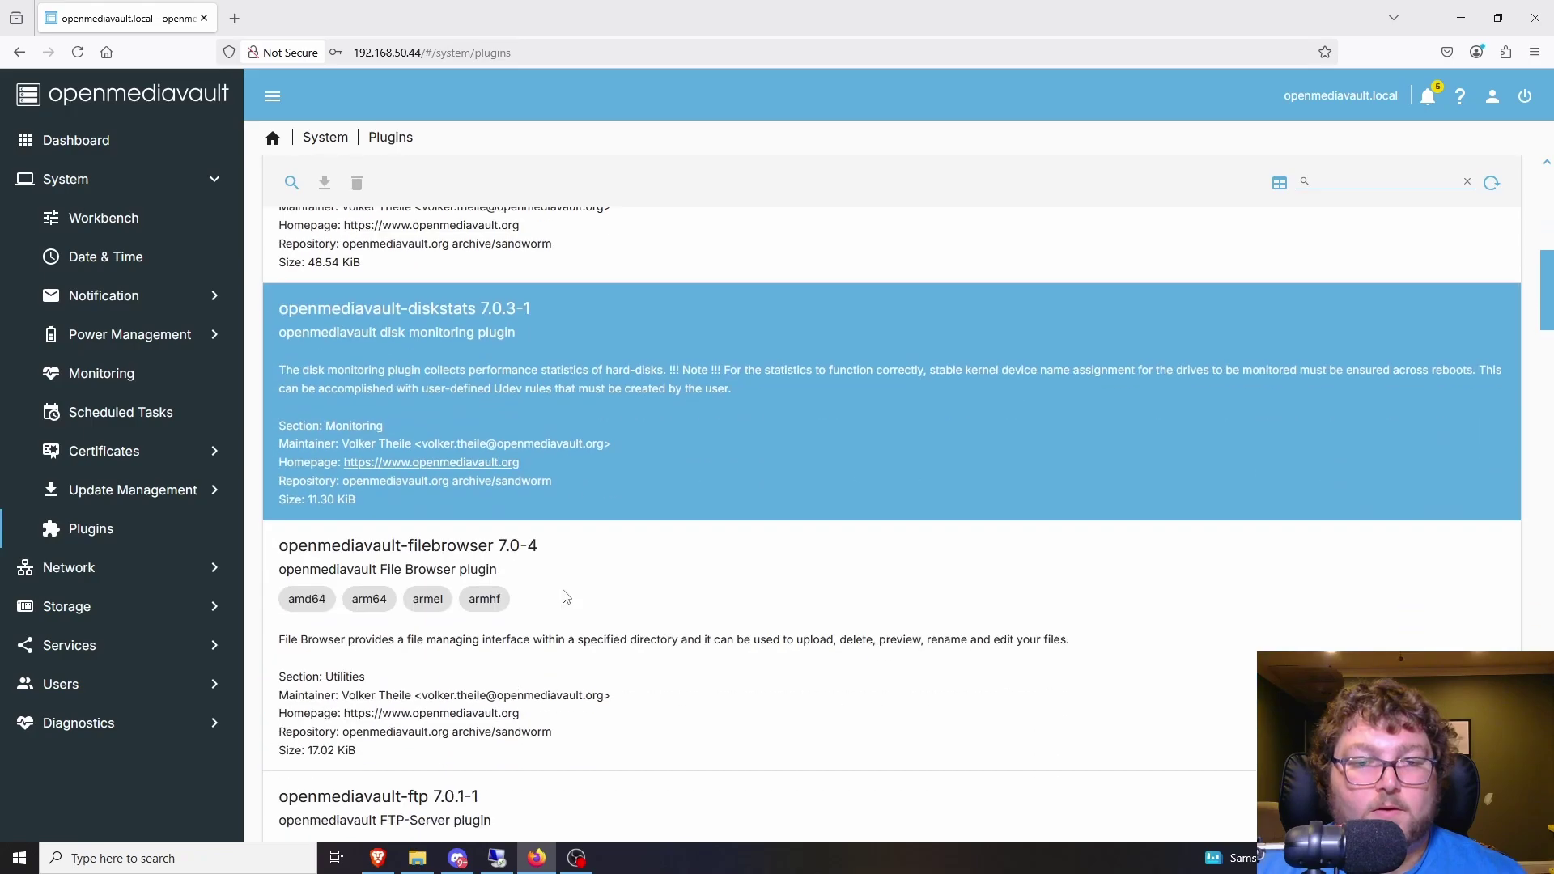
scroll(569, 590, "down", 6)
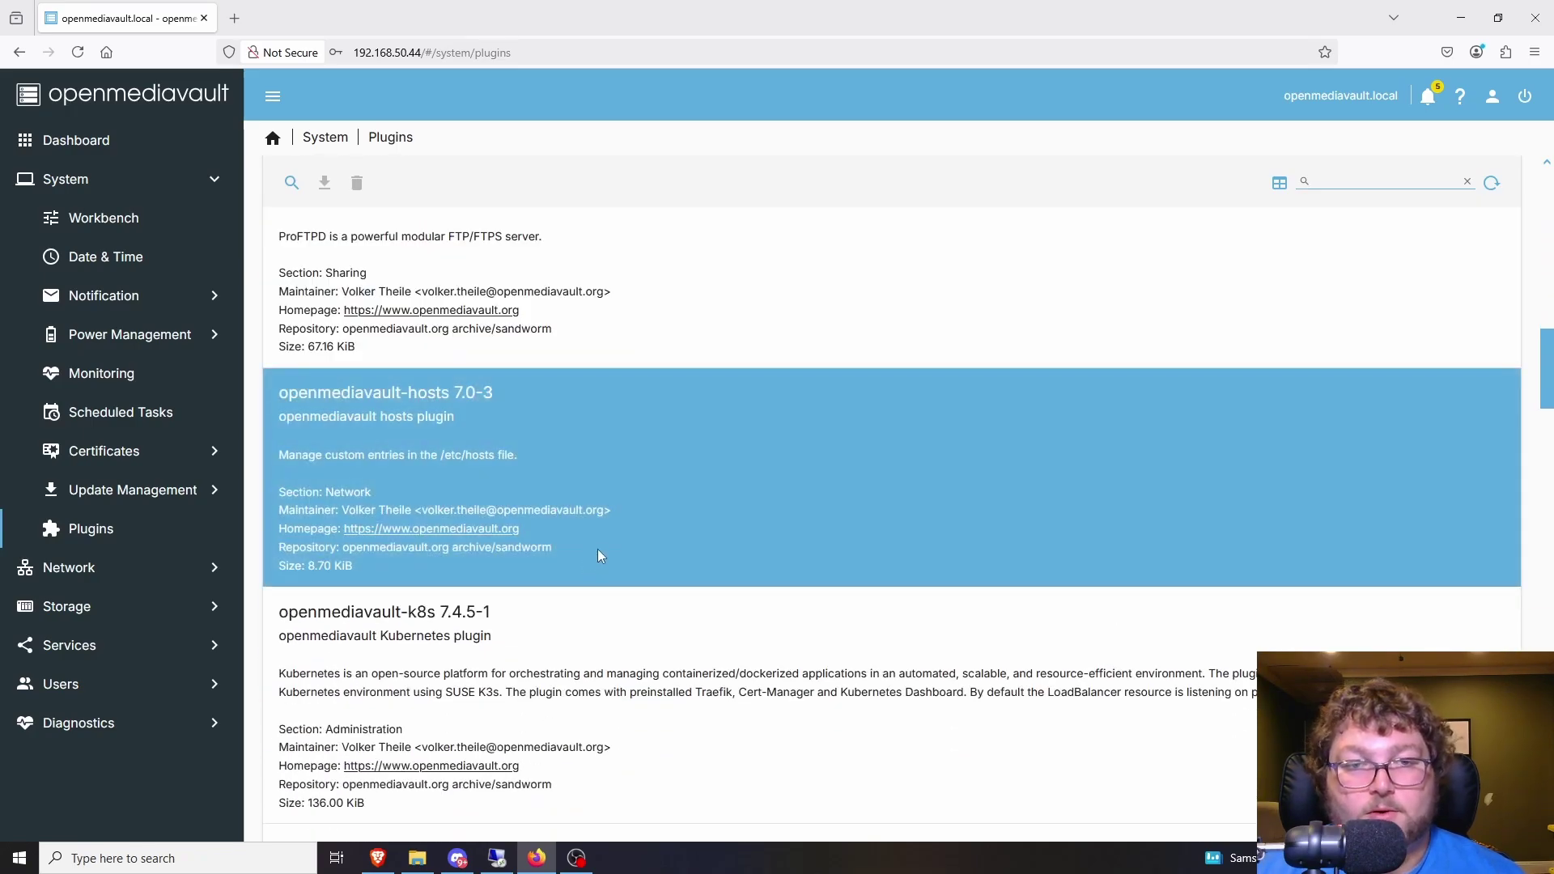
scroll(591, 535, "up", 2)
scroll(583, 453, "down", 6)
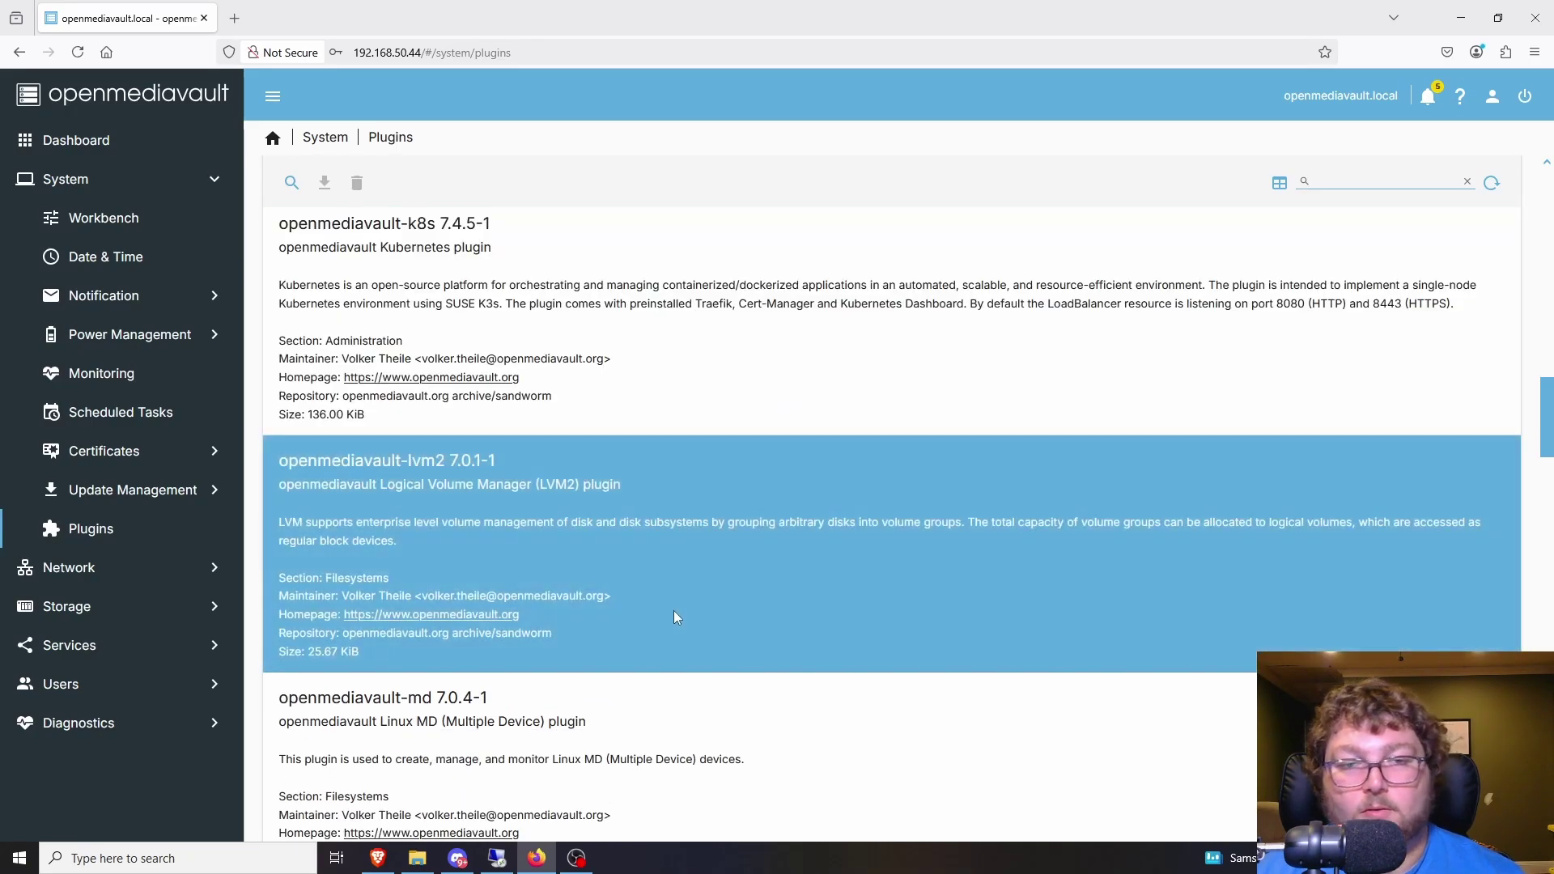
scroll(684, 603, "down", 6)
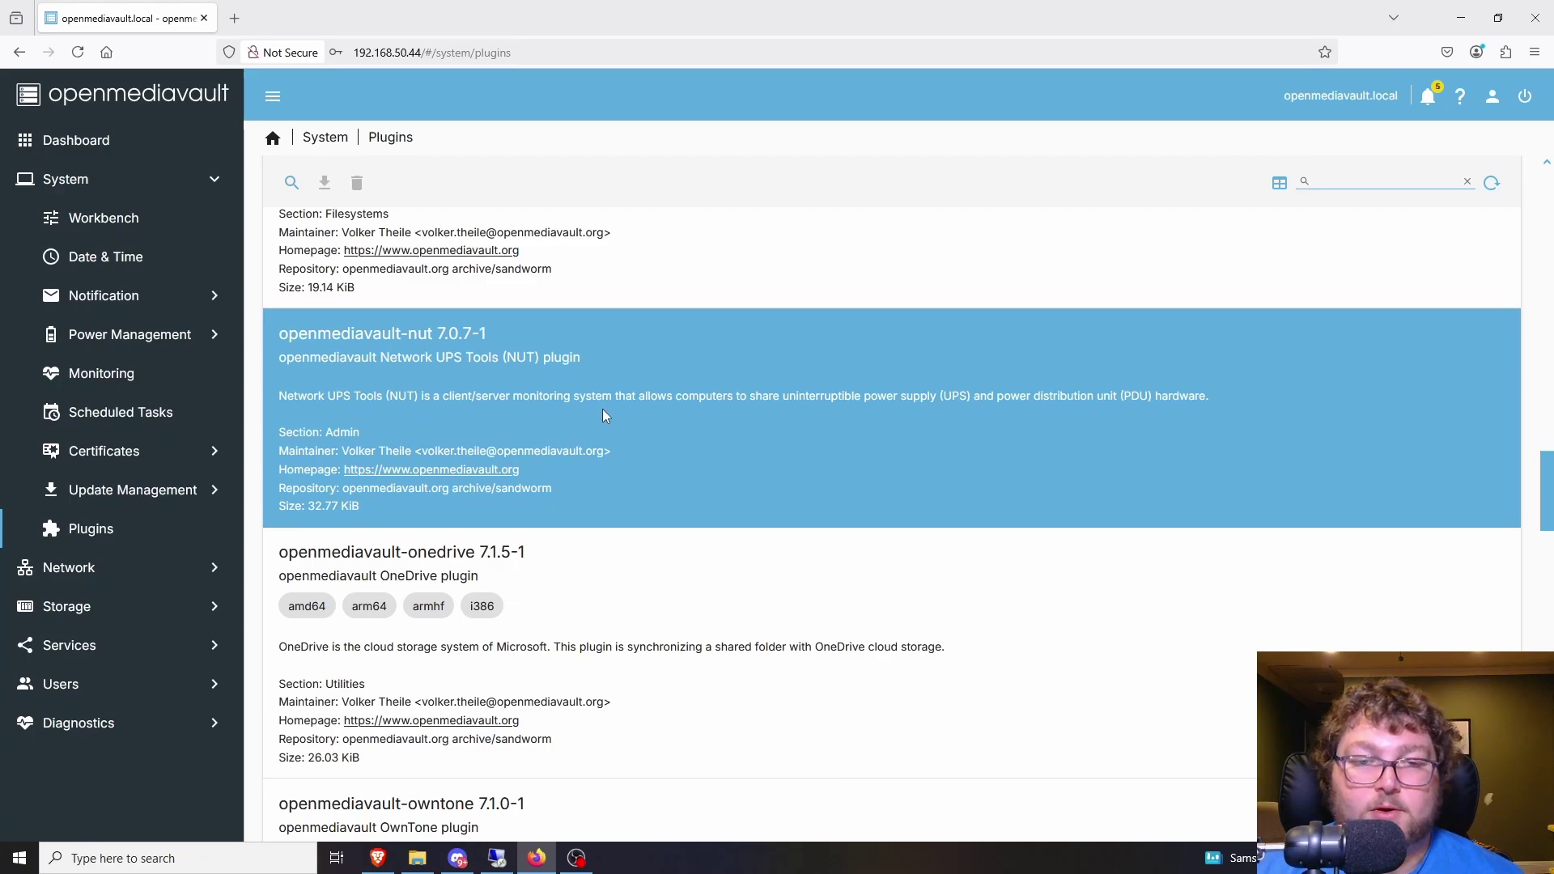
scroll(583, 411, "down", 2)
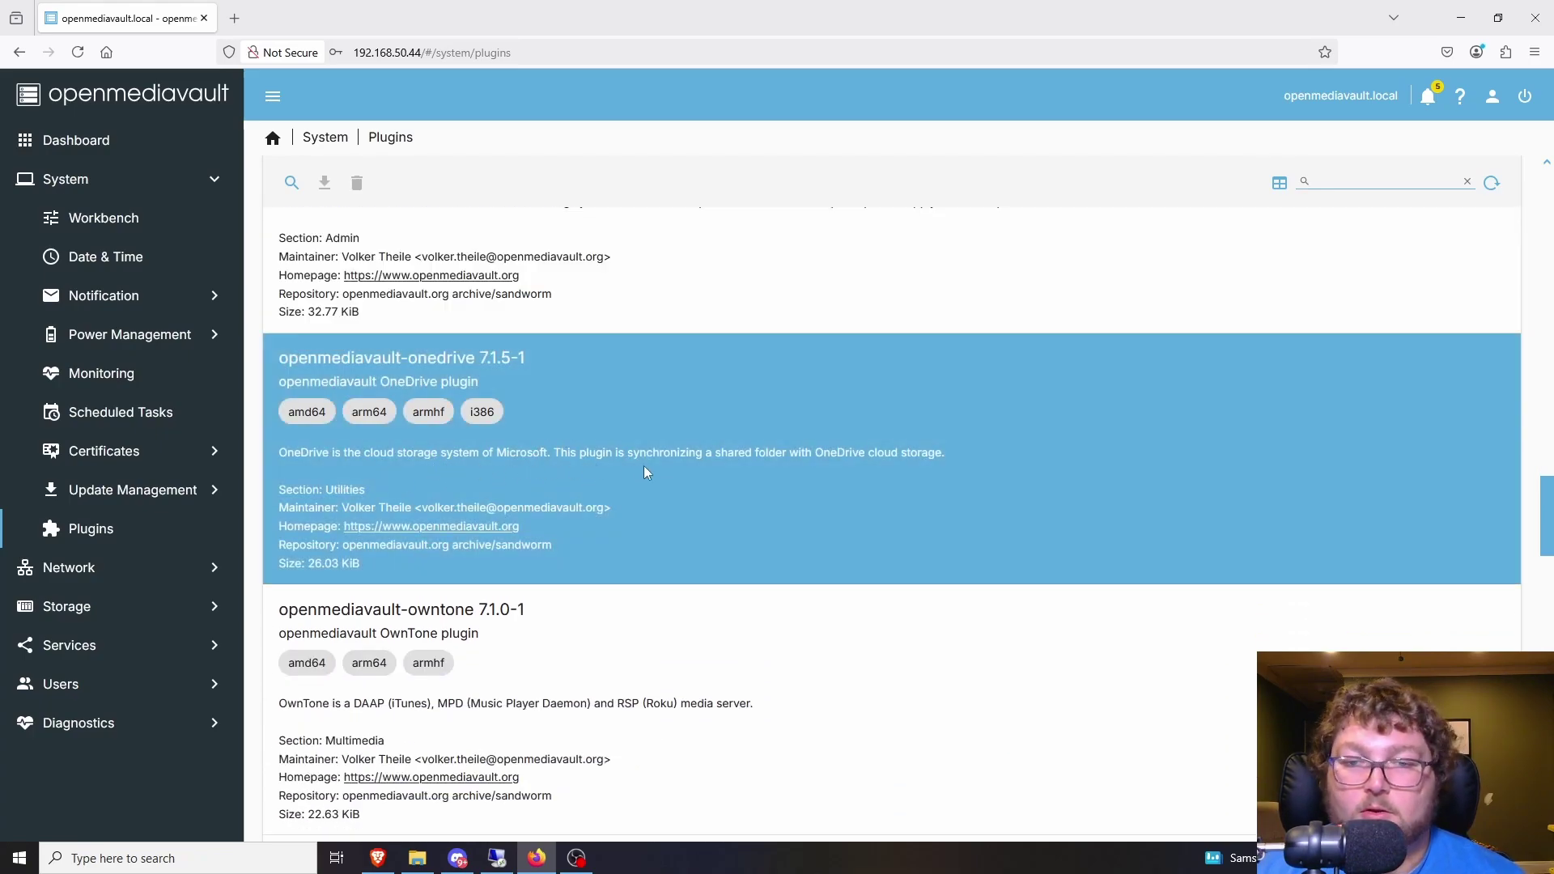
scroll(645, 470, "down", 6)
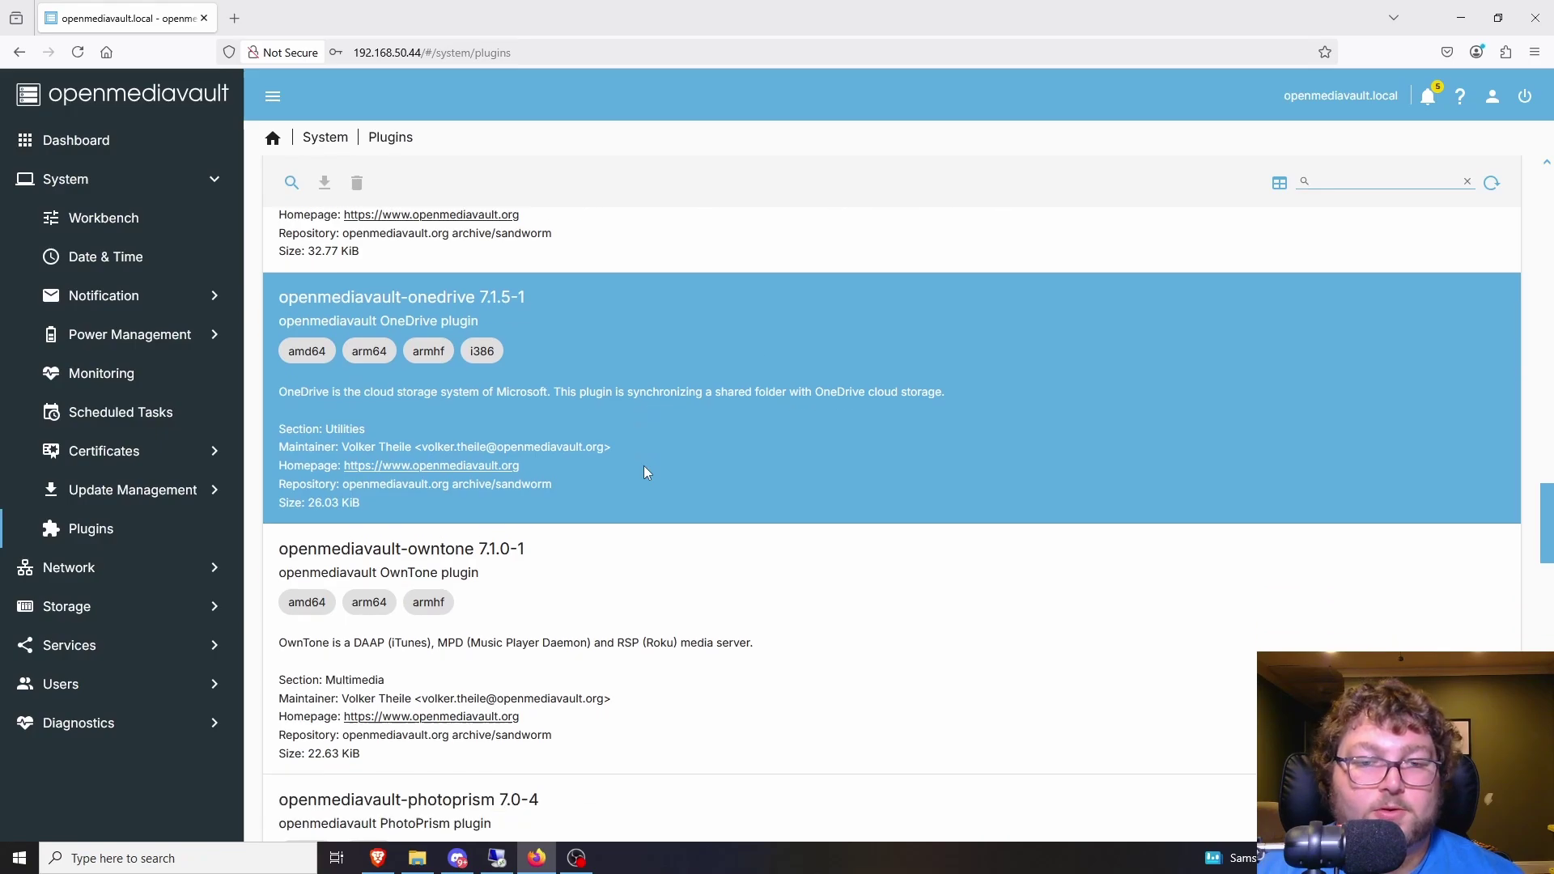
scroll(634, 623, "down", 5)
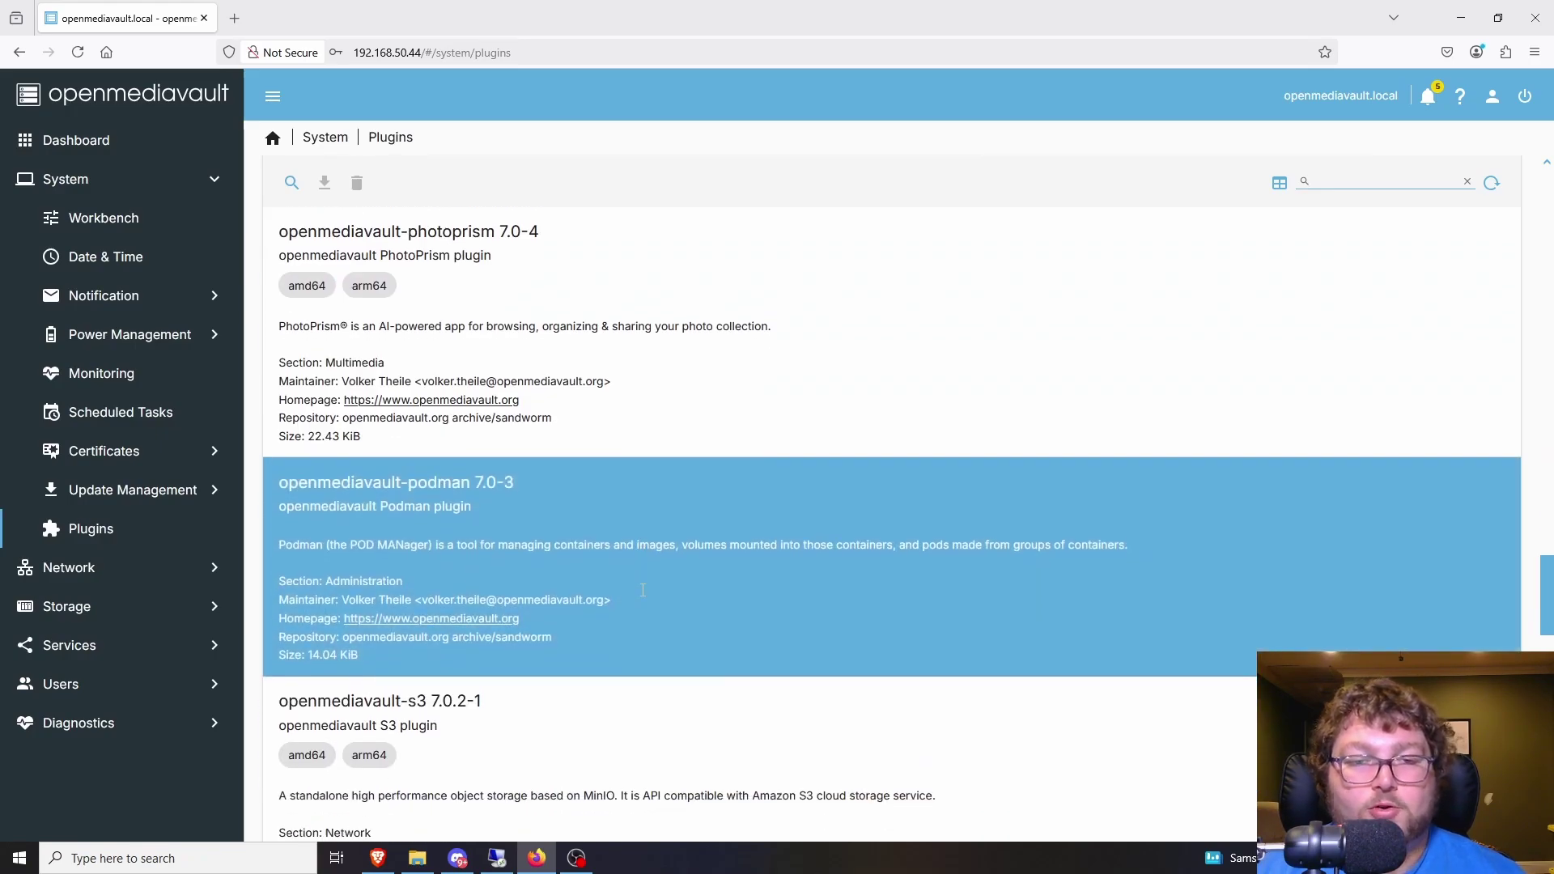
scroll(631, 577, "down", 8)
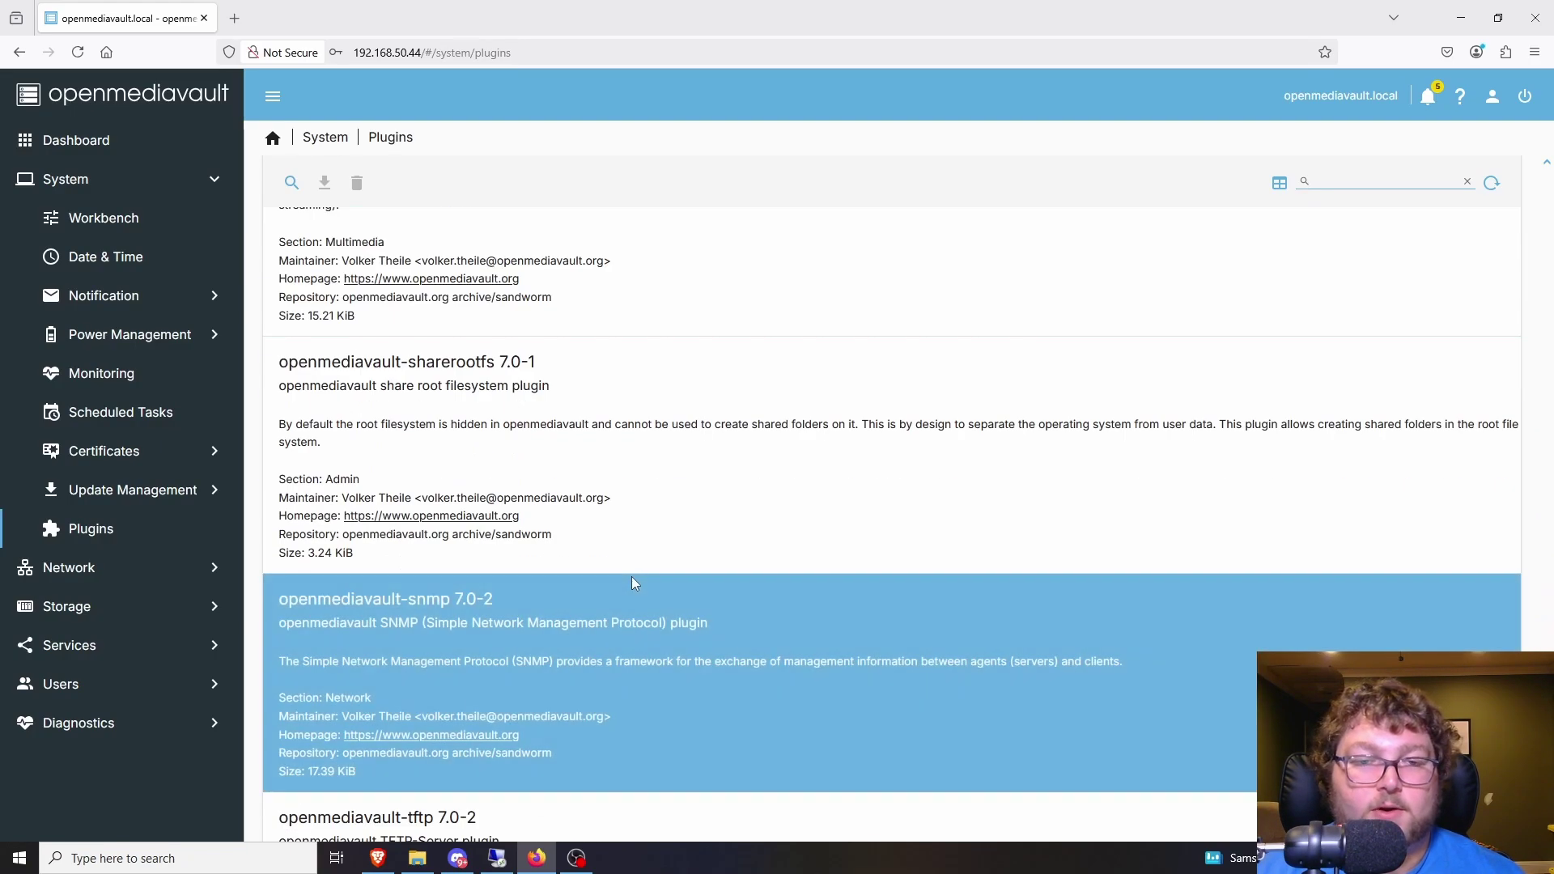
scroll(653, 559, "down", 1)
scroll(656, 559, "down", 4)
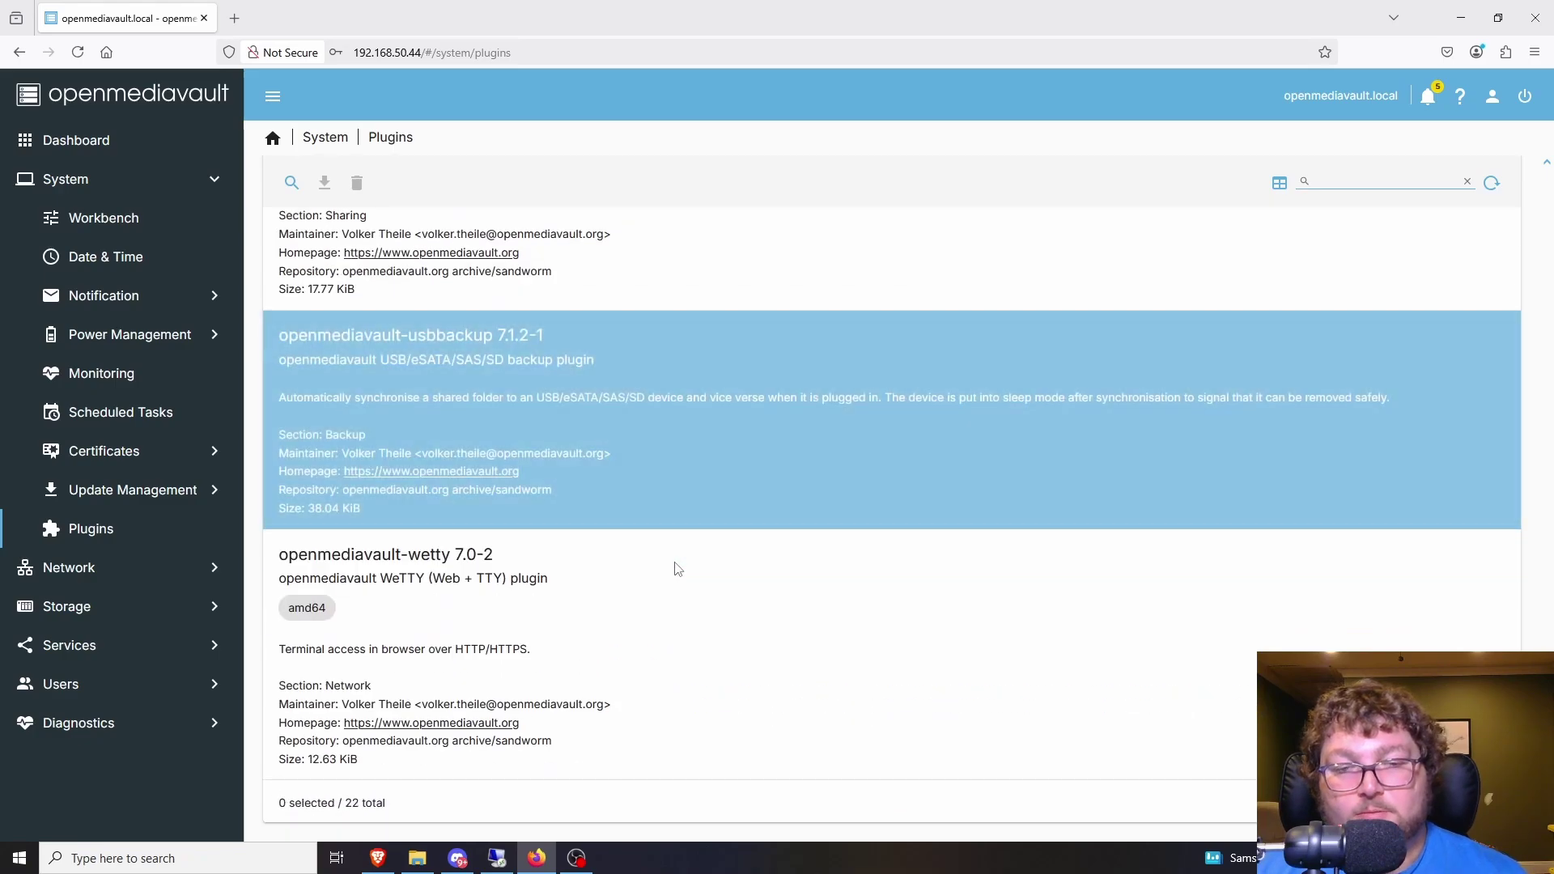
scroll(667, 560, "up", 12)
scroll(639, 553, "up", 20)
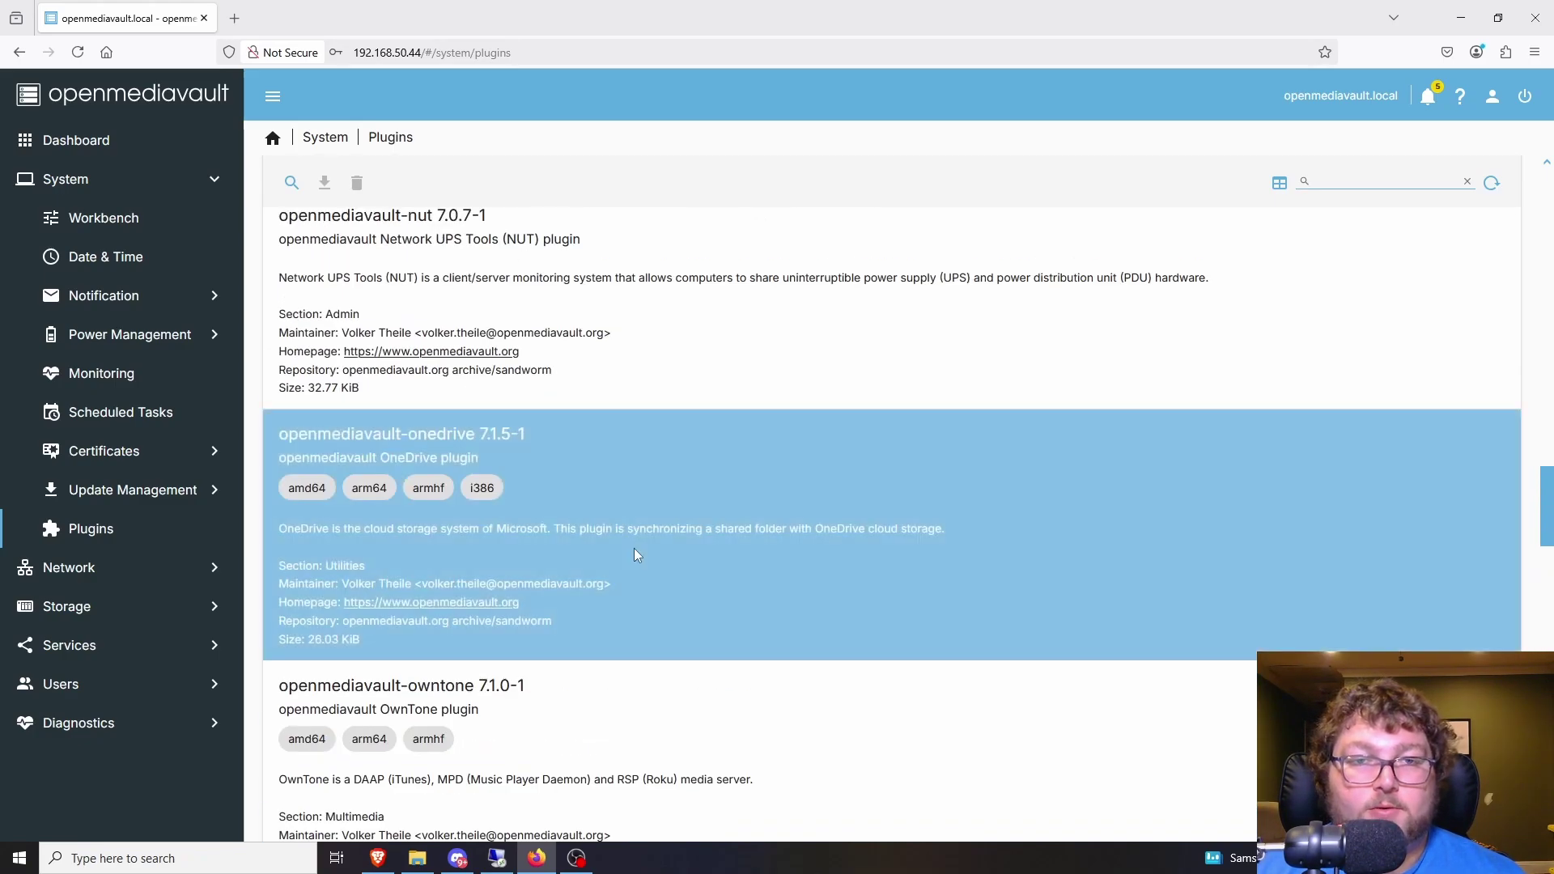
scroll(598, 526, "up", 10)
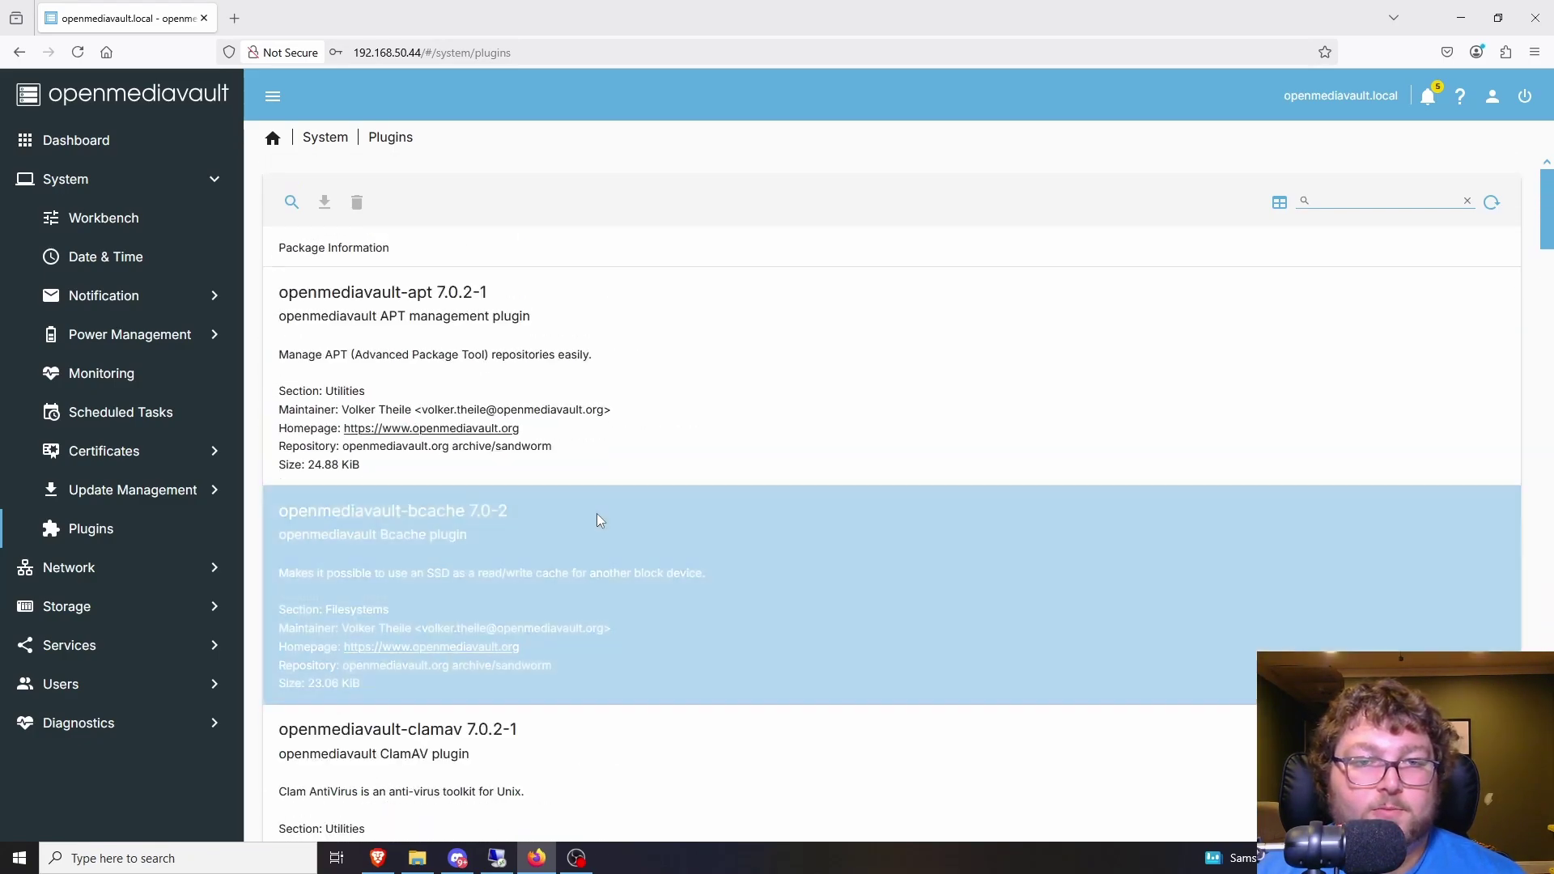
left_click(614, 366)
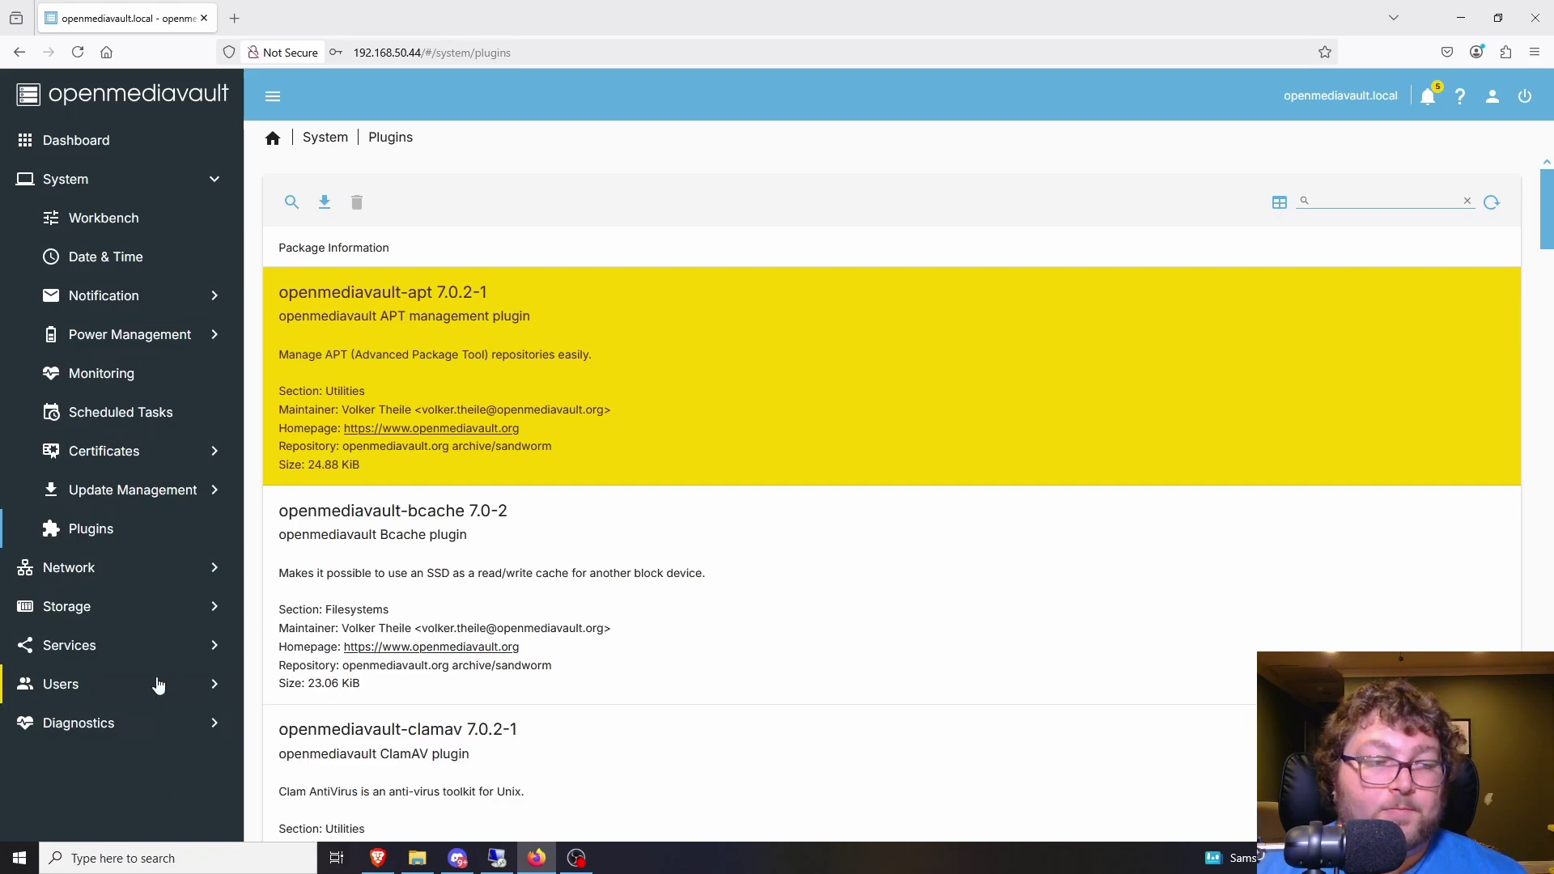
Recheck the Share folder's test folder and New Text Document.txt, then return to the openmediavault Dashboard.
left_click(417, 857)
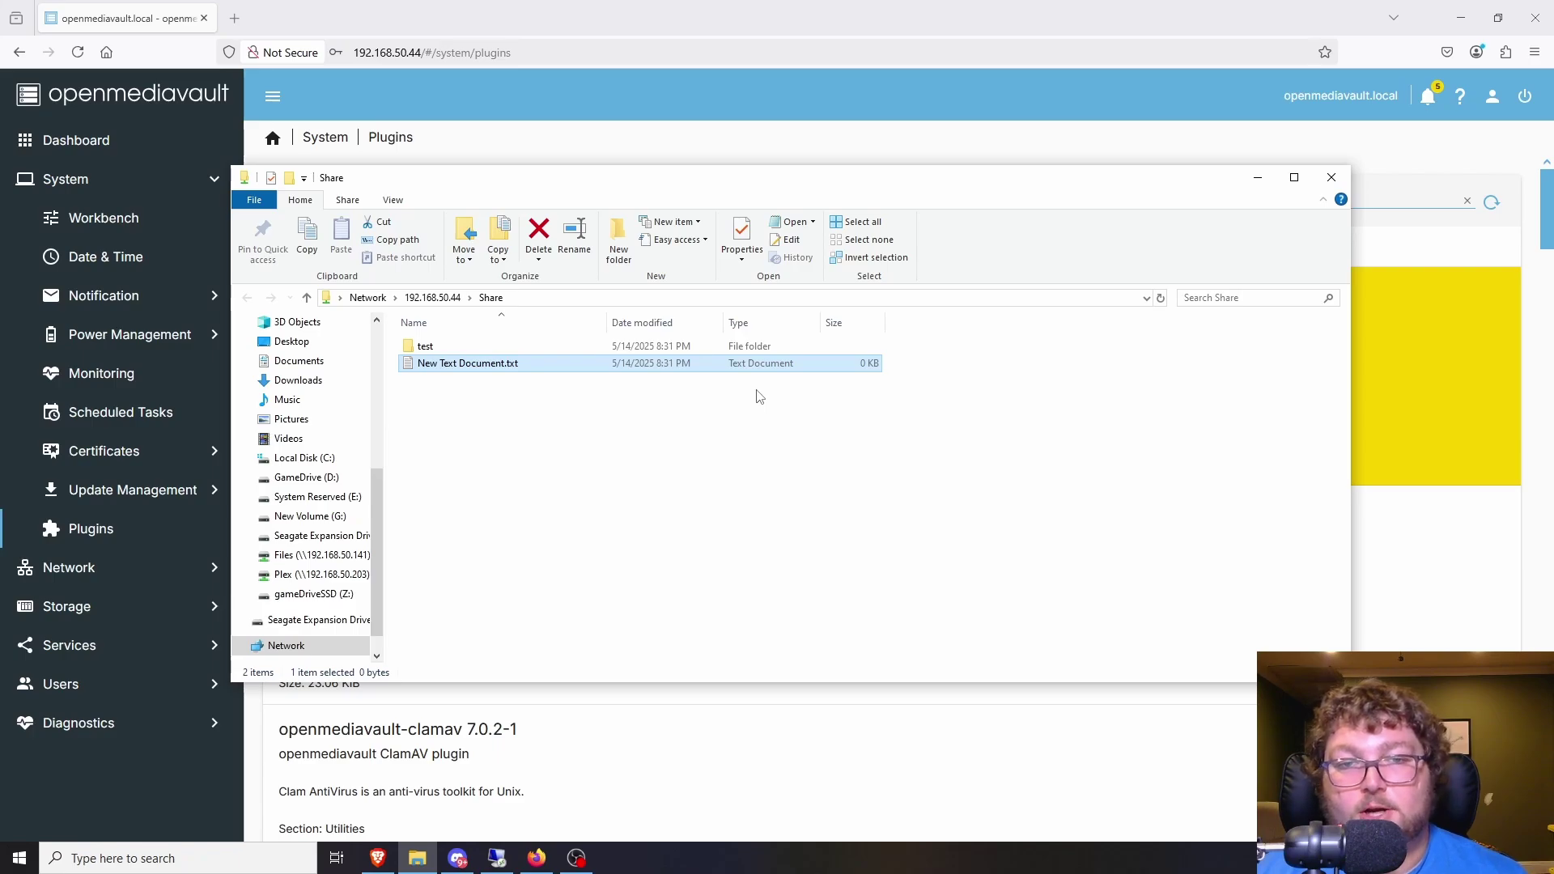
left_click(1258, 178)
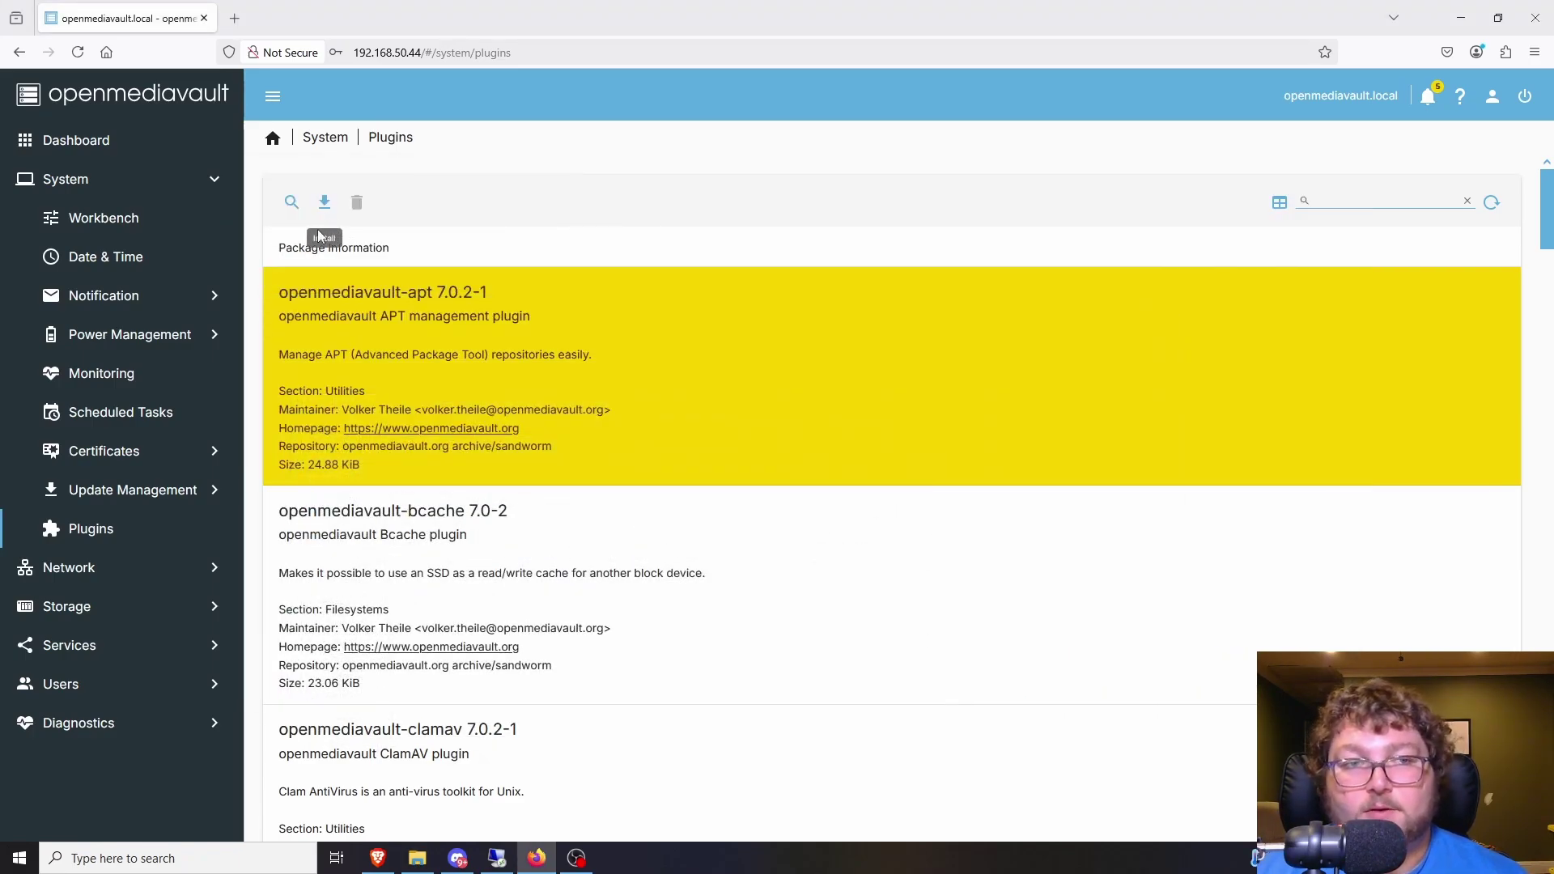
left_click(112, 153)
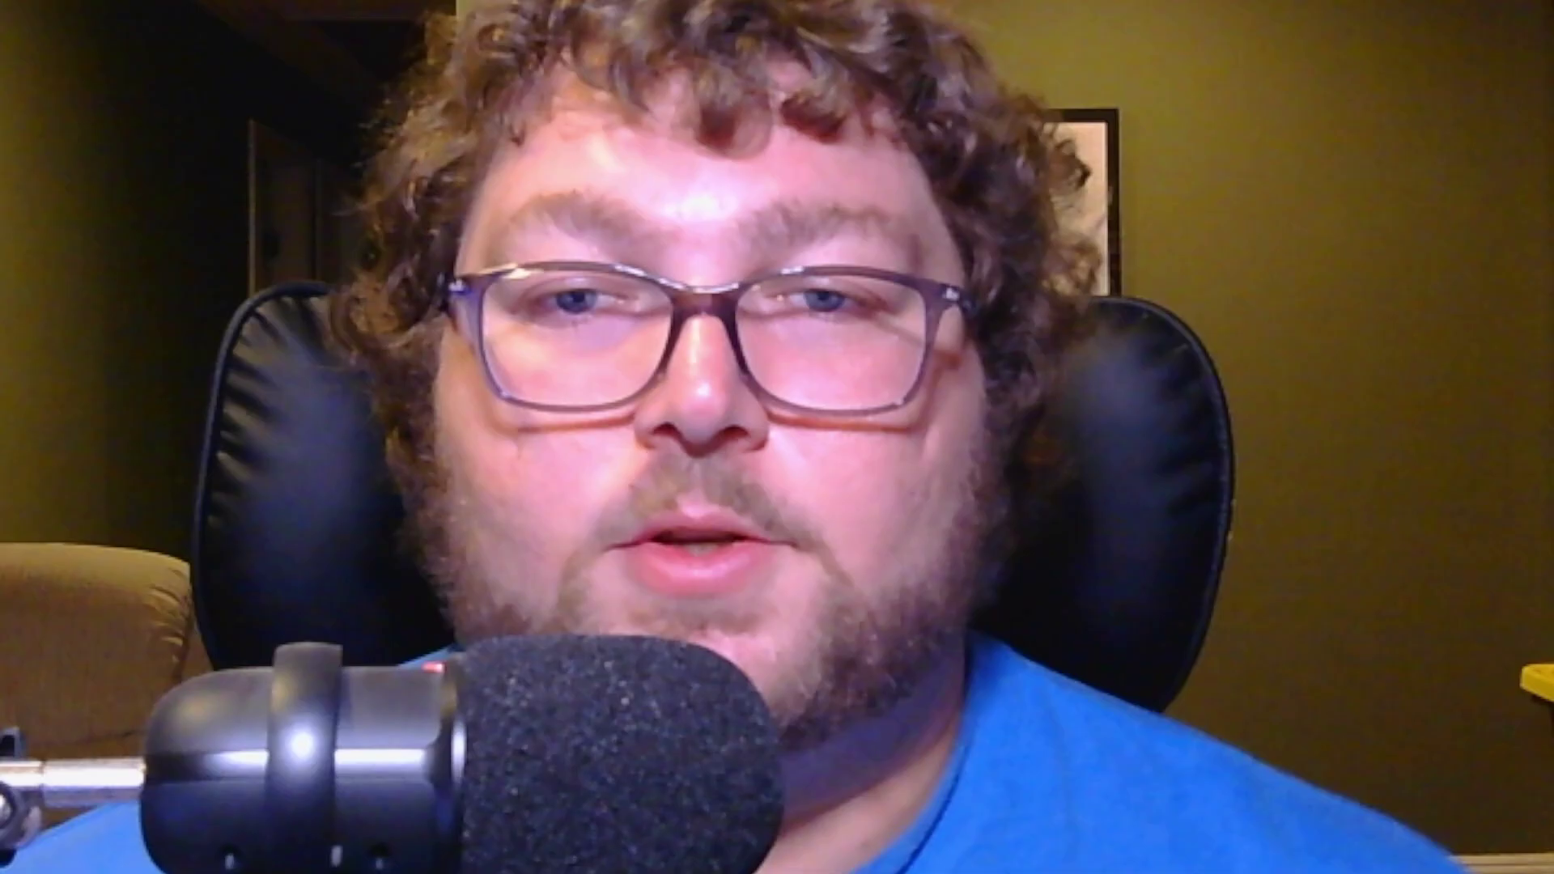